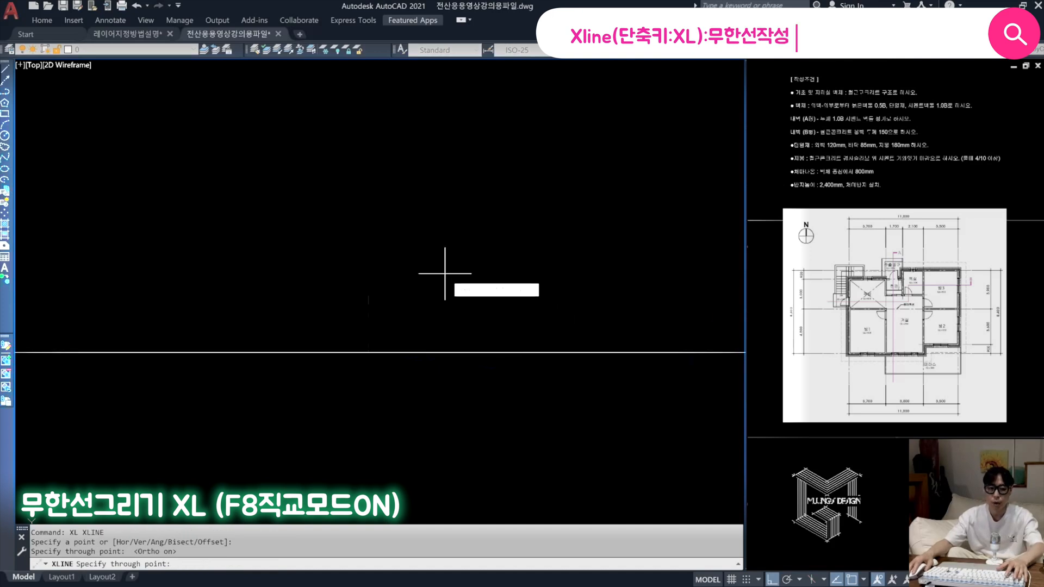
# Step: Place a vertical infinite construction line with XLINE so that it crosses the horizontal ground line
pyautogui.click(391, 233)
pyautogui.press('Return')
pyautogui.scroll(3, 329, 348)
pyautogui.moveTo(344, 357); pyautogui.dragTo(400, 343, button='middle')
pyautogui.click(577, 365)
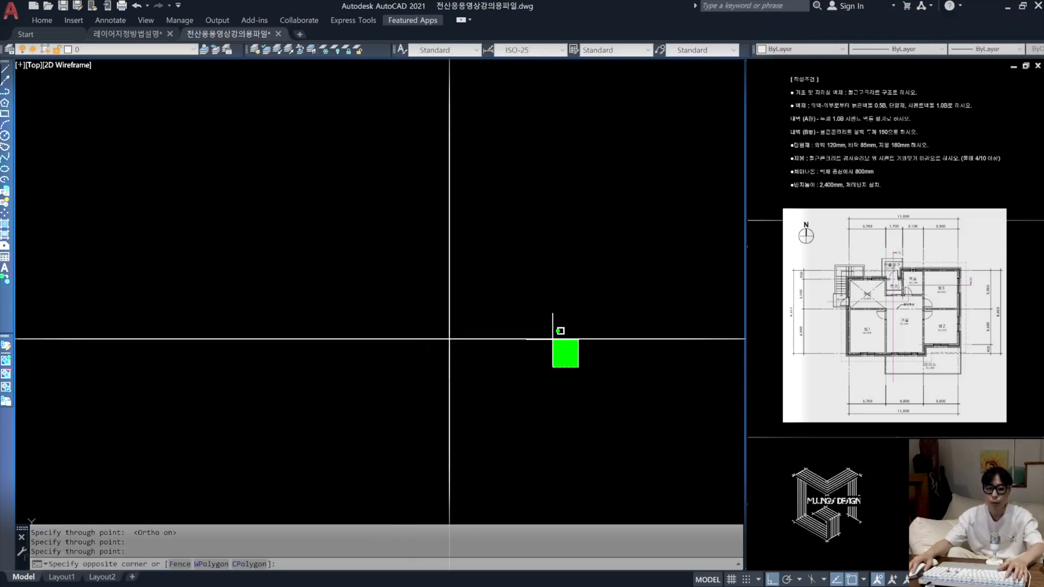
pyautogui.click(549, 329)
pyautogui.press('Escape')
pyautogui.click(471, 280)
pyautogui.click(424, 262)
pyautogui.press('Escape')
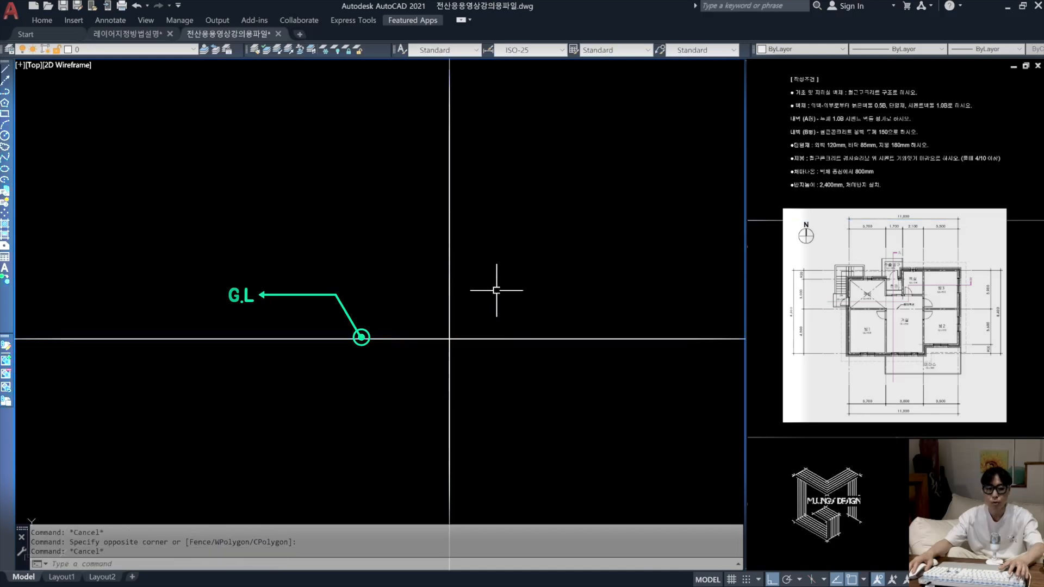
# Step: Offset the vertical ridge construction line 3000 to its left, matching the 3,000 wall spacing on the floor plan
pyautogui.moveTo(497, 292); pyautogui.dragTo(490, 319, button='middle')
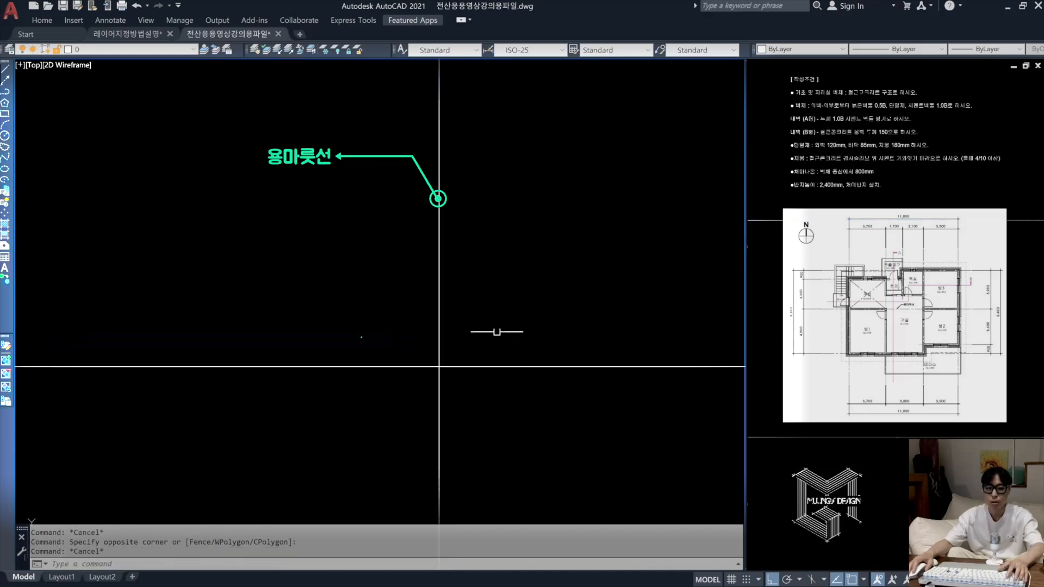
pyautogui.click(770, 327)
pyautogui.scroll(2, 814, 320)
pyautogui.moveTo(815, 319); pyautogui.dragTo(827, 289, button='middle')
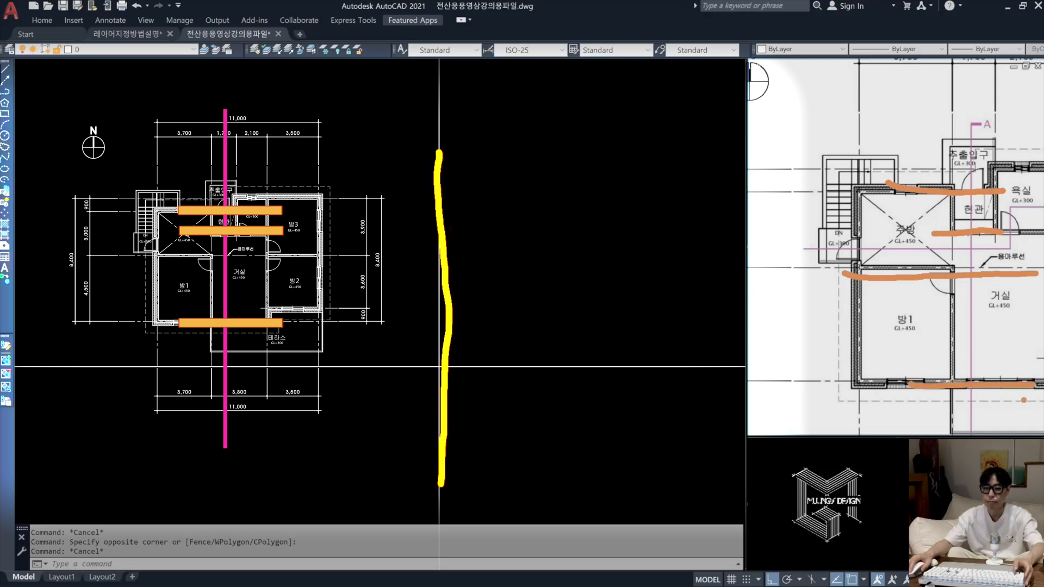
pyautogui.click(439, 366)
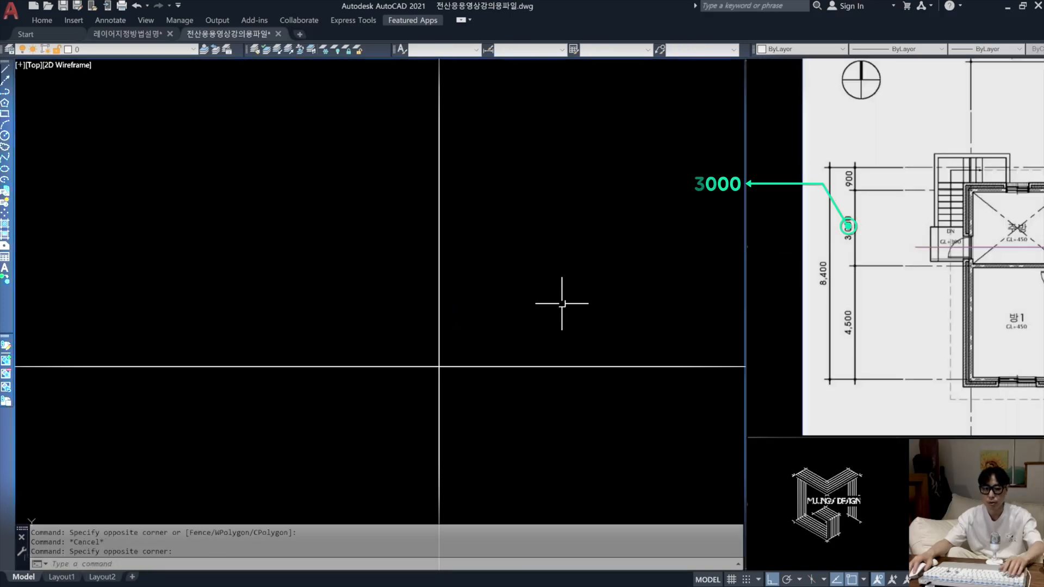
pyautogui.write('o')
pyautogui.press('Return')
pyautogui.write('3000')
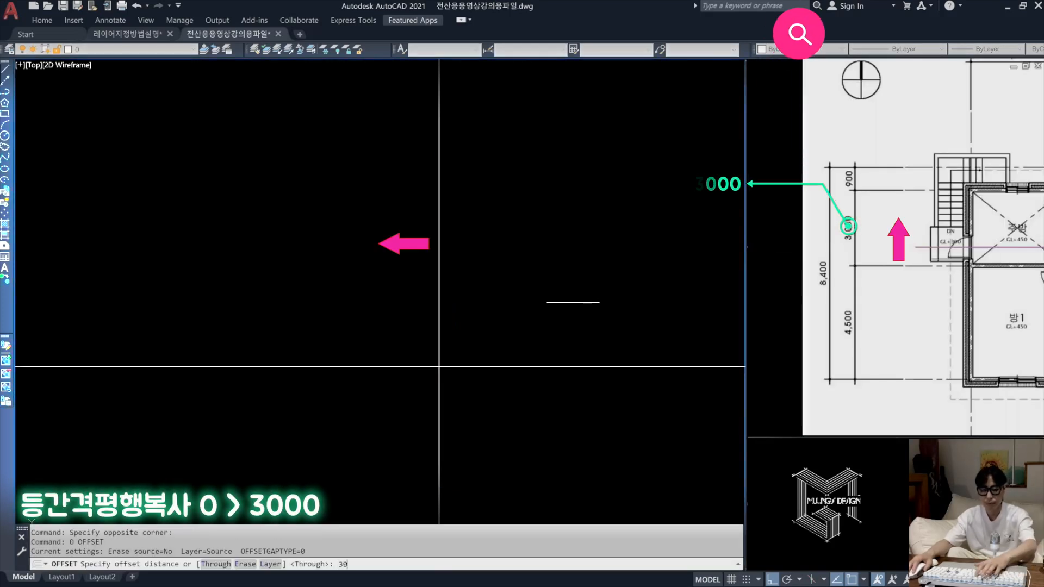
pyautogui.press('Return')
pyautogui.click(449, 289)
pyautogui.click(439, 289)
pyautogui.click(413, 291)
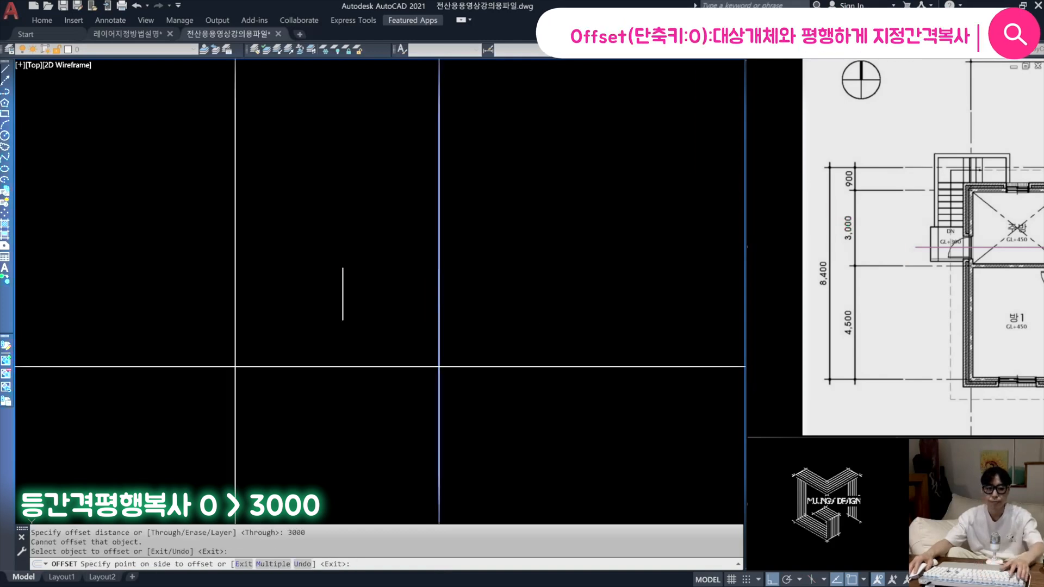
pyautogui.press('Return')
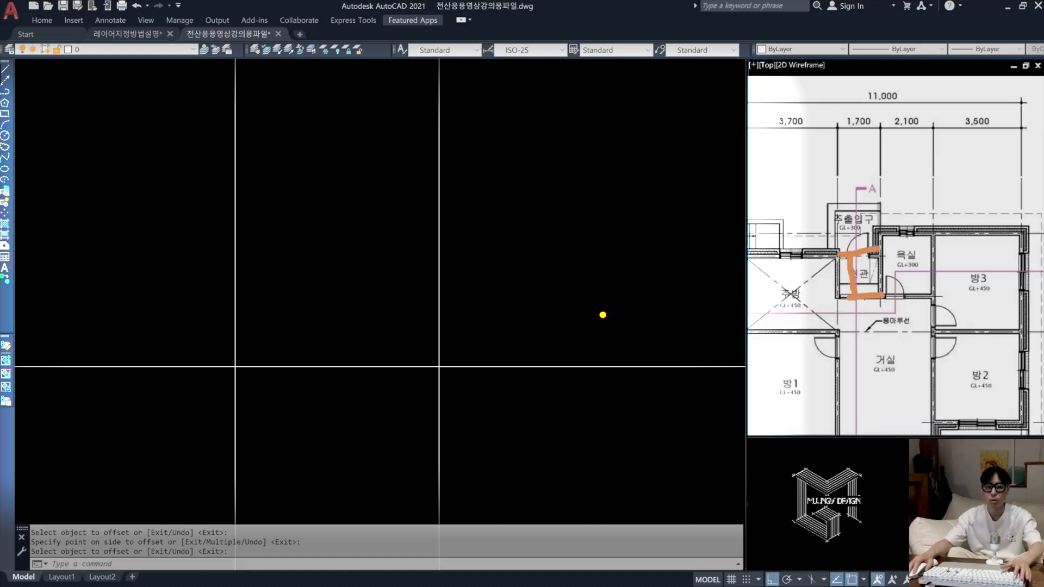
pyautogui.press('Escape')
# Step: Offset the leftmost vertical construction line 1500 to the right, towards the ridge line
pyautogui.click(518, 328)
pyautogui.moveTo(512, 306); pyautogui.dragTo(509, 289, button='middle')
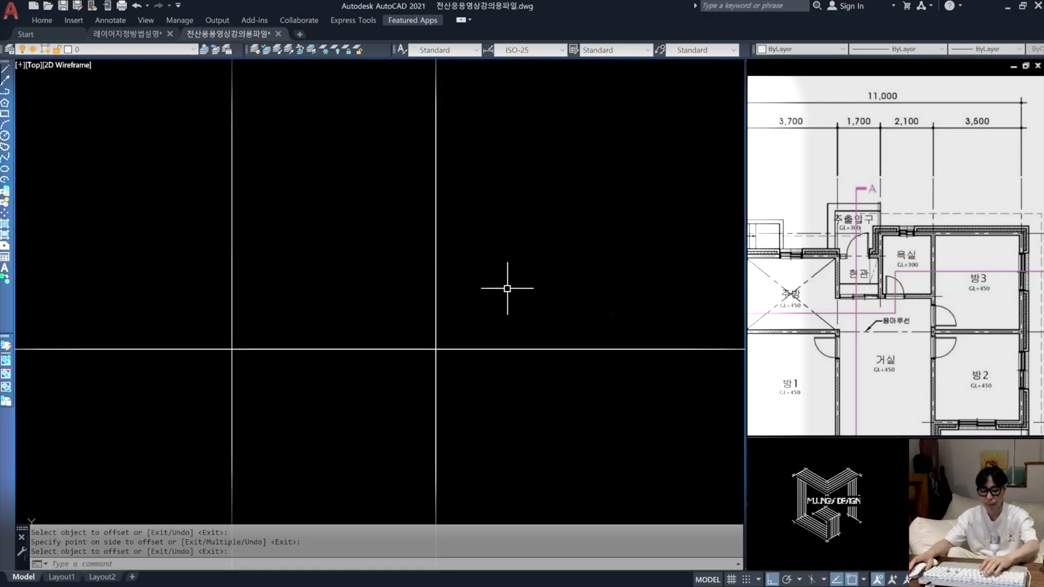
pyautogui.write('o')
pyautogui.press('Return')
pyautogui.write('1500')
pyautogui.press('Return')
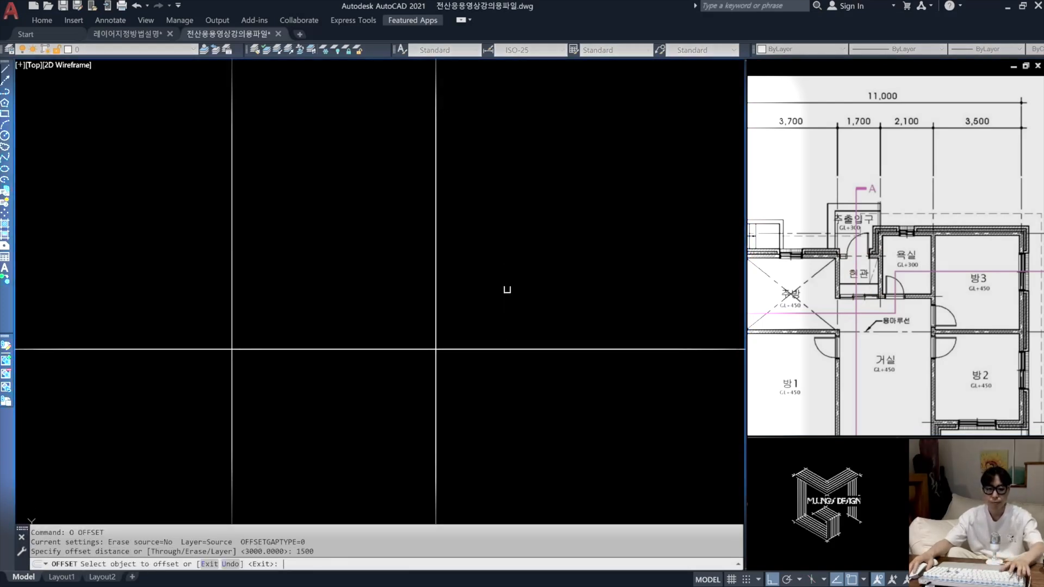
pyautogui.click(232, 237)
pyautogui.click(317, 235)
pyautogui.press('Return')
# Step: Offset the vertical ridge line 4500 to its right, matching the 4,500 wall spacing on the floor plan
pyautogui.moveTo(315, 285)
pyautogui.mouseDown(button='middle')
pyautogui.moveTo(345, 299)
pyautogui.moveTo(328, 299)
pyautogui.mouseUp(button='middle')
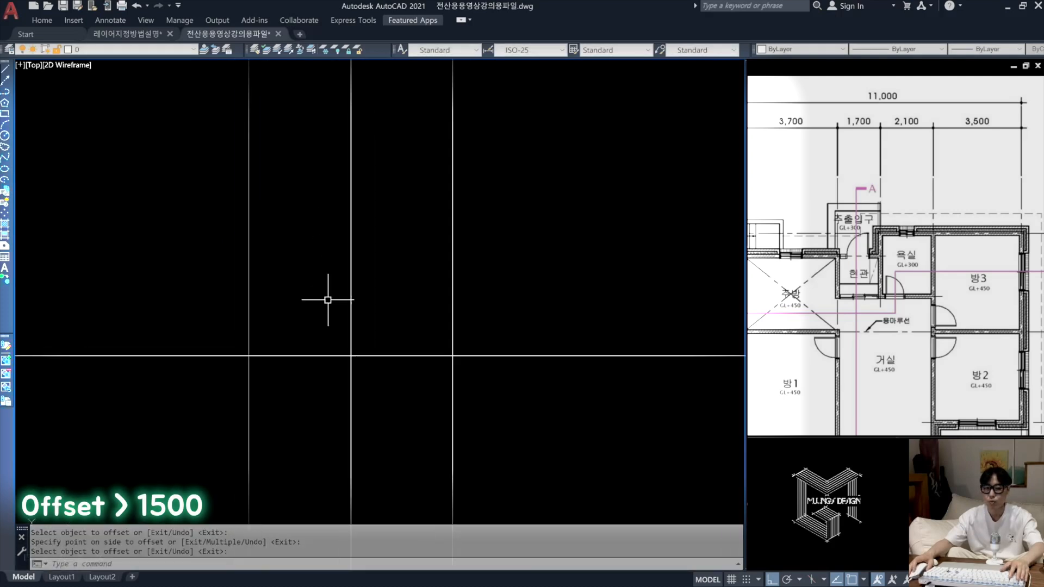
pyautogui.click(888, 328)
pyautogui.scroll(-3, 887, 328)
pyautogui.moveTo(888, 328); pyautogui.dragTo(891, 274, button='middle')
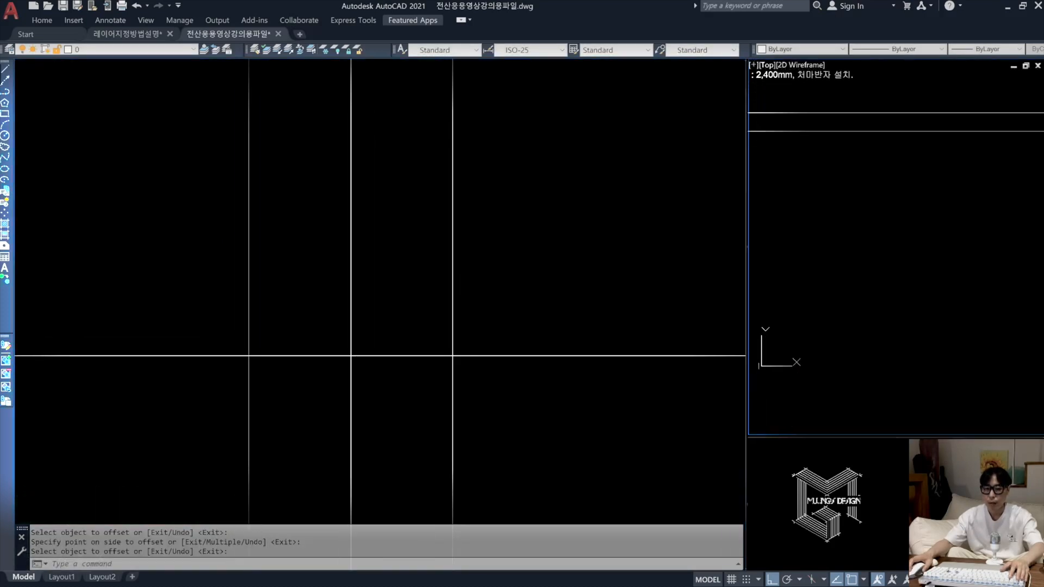
pyautogui.moveTo(797, 353); pyautogui.dragTo(897, 352)
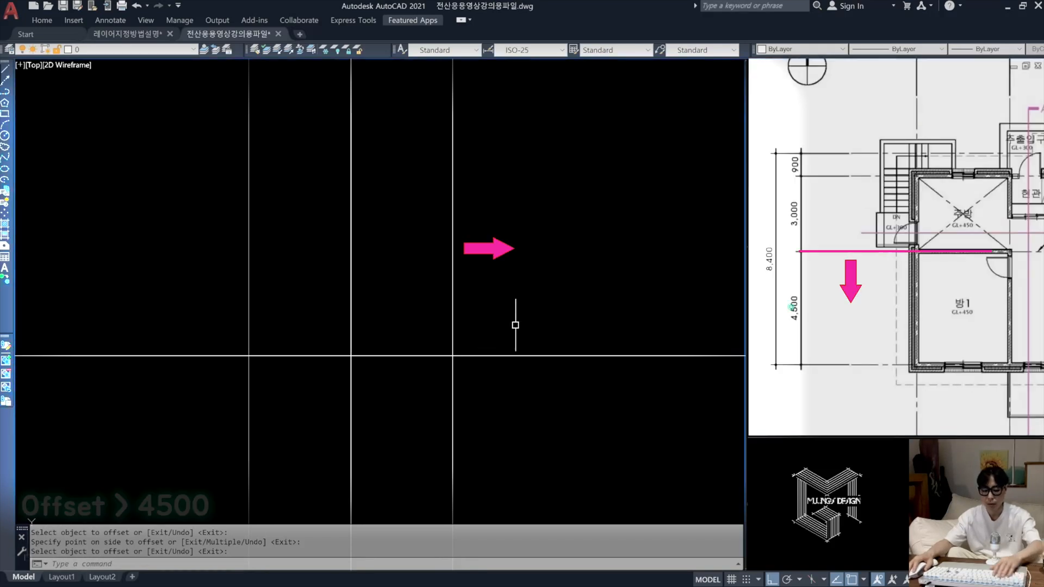
pyautogui.write('o')
pyautogui.press('Return')
pyautogui.write('4500')
pyautogui.press('Return')
pyautogui.click(452, 285)
pyautogui.click(504, 286)
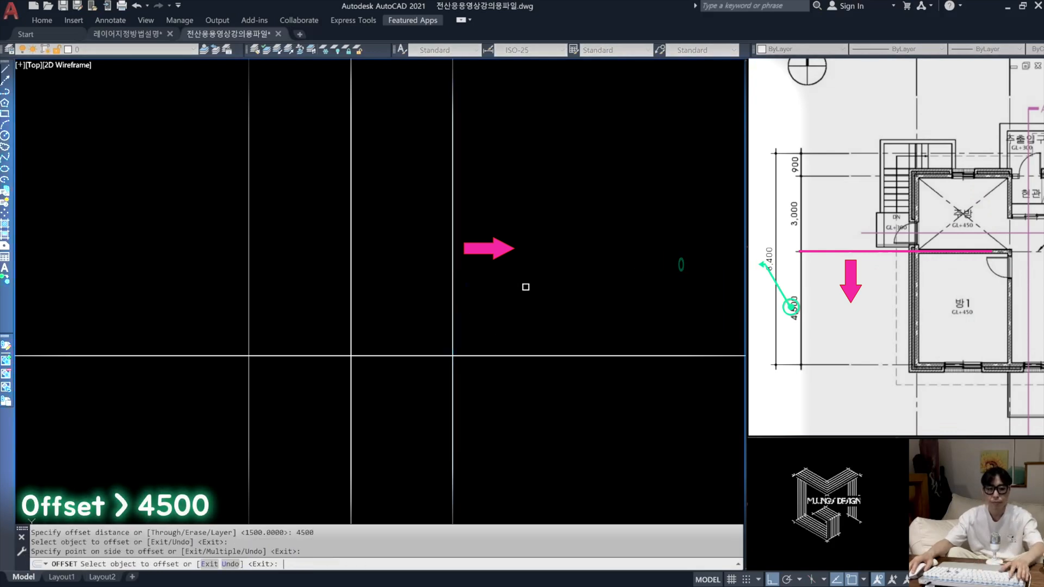
pyautogui.press('Return')
pyautogui.scroll(1, 497, 303)
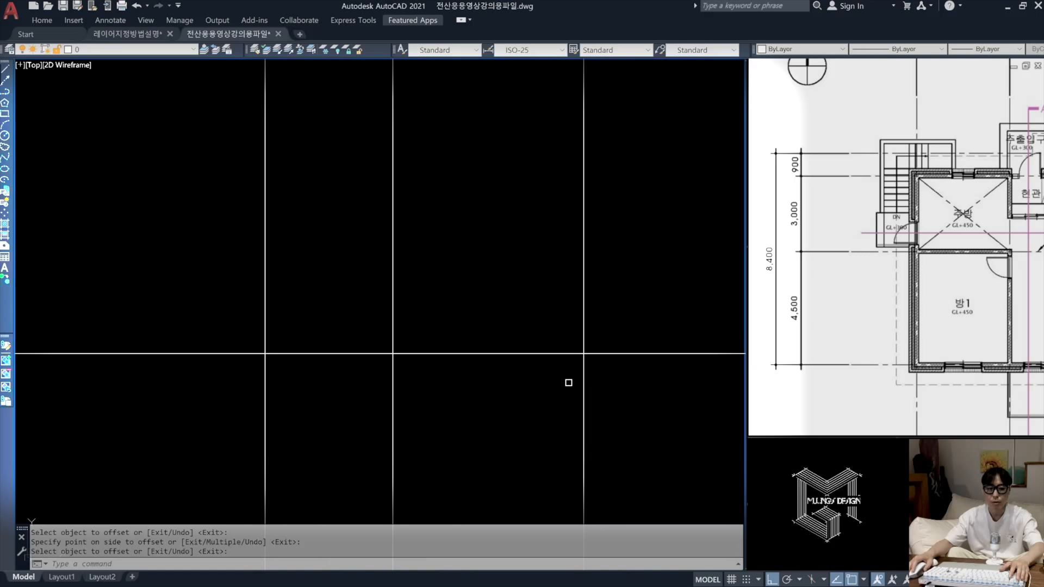
pyautogui.moveTo(527, 389); pyautogui.dragTo(522, 365, button='middle')
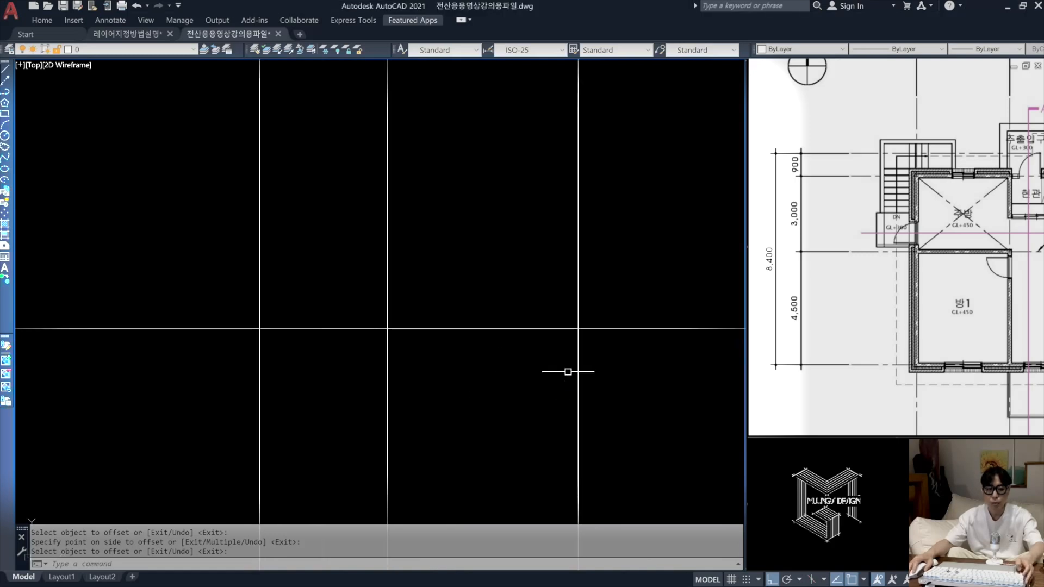
pyautogui.moveTo(447, 334); pyautogui.dragTo(447, 392)
pyautogui.moveTo(421, 365); pyautogui.dragTo(474, 373)
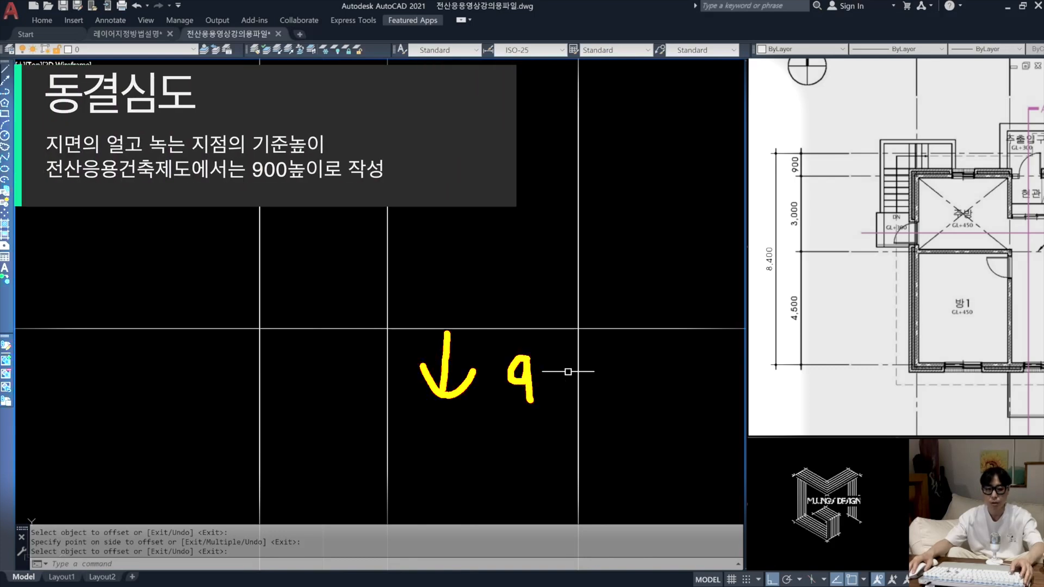
pyautogui.moveTo(547, 391)
pyautogui.mouseDown()
pyautogui.moveTo(541, 364)
pyautogui.moveTo(598, 361)
pyautogui.mouseUp()
pyautogui.moveTo(596, 404)
pyautogui.mouseDown()
pyautogui.moveTo(509, 348)
pyautogui.moveTo(600, 405)
pyautogui.mouseUp()
pyautogui.press('Escape')
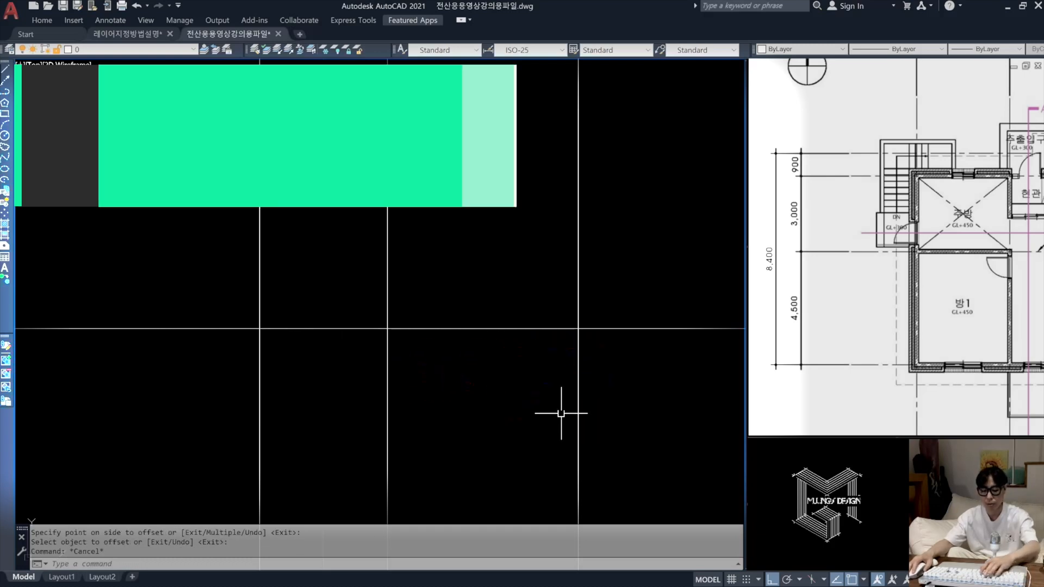
# Step: Offset the horizontal ground line 900 downwards for the frost depth
pyautogui.write('o')
pyautogui.press('Return')
pyautogui.write('900')
pyautogui.press('Return')
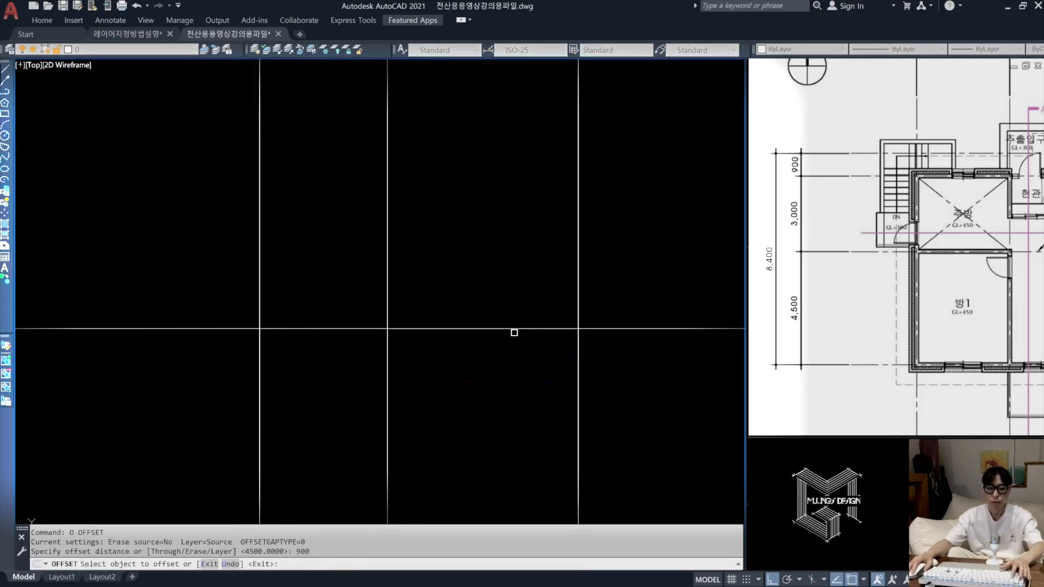
pyautogui.click(511, 329)
pyautogui.click(502, 414)
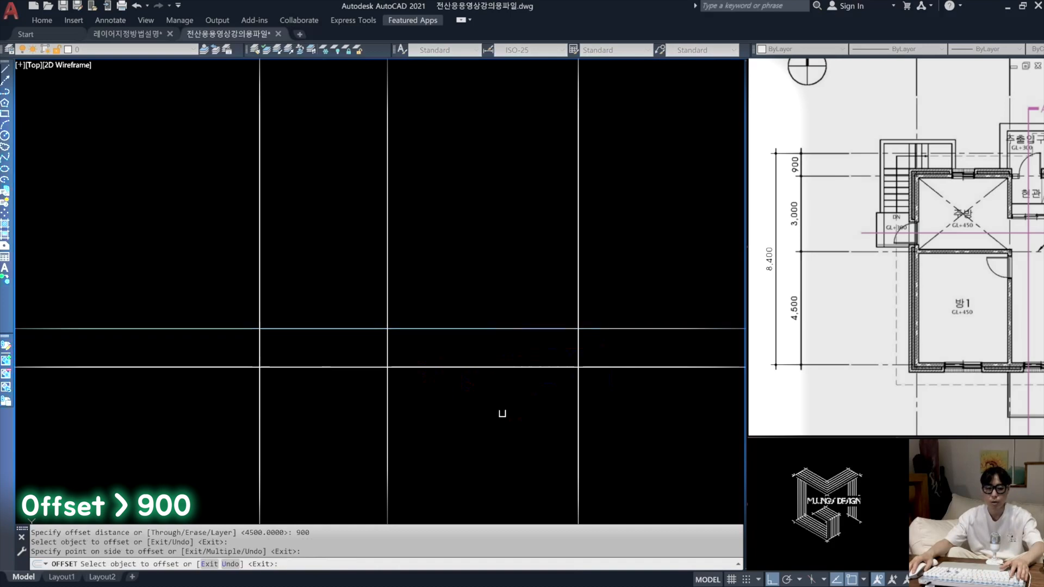
pyautogui.press('Return')
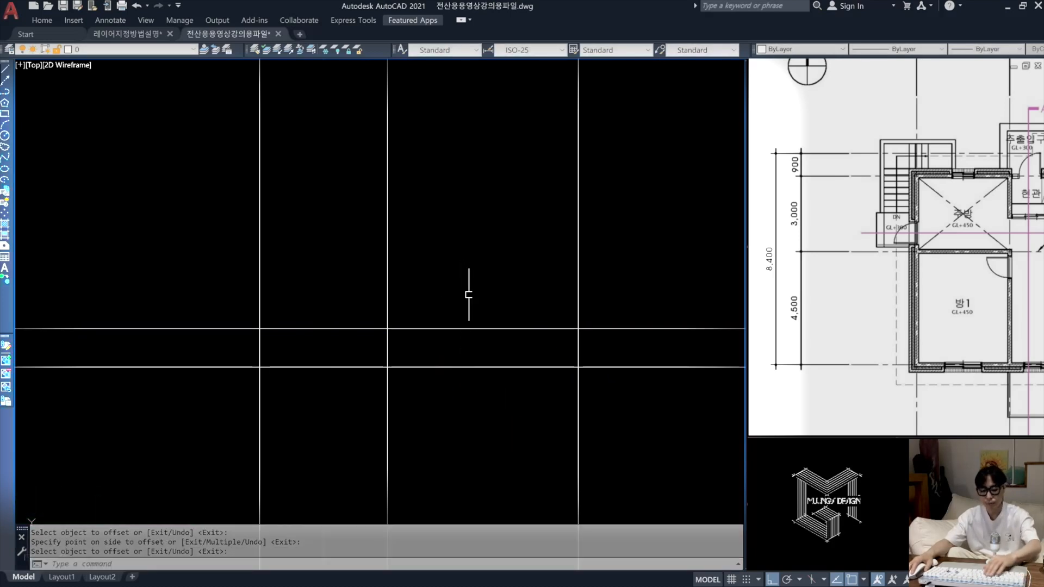
pyautogui.write('o')
pyautogui.press('Return')
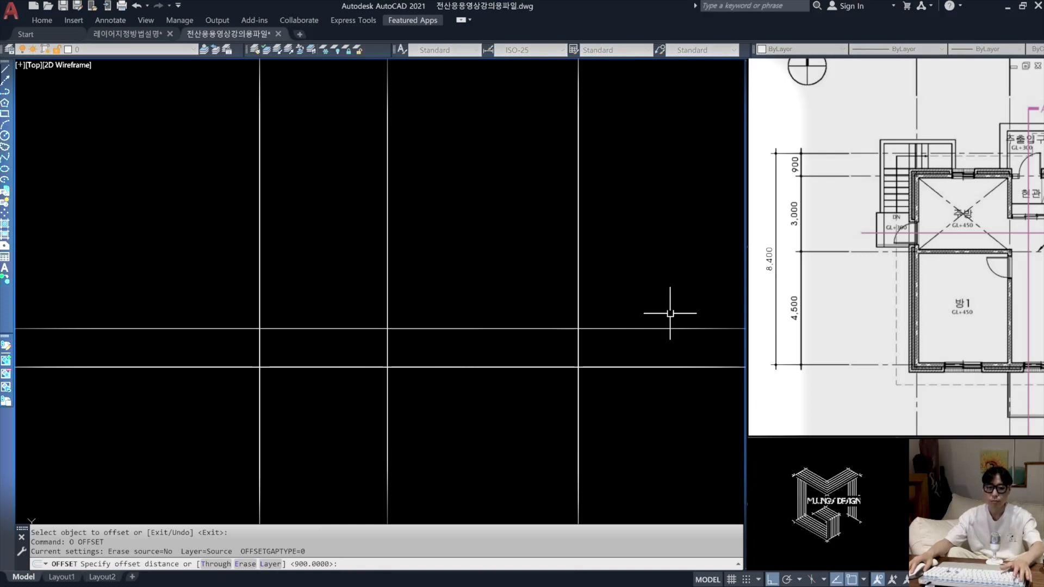
pyautogui.press('Escape')
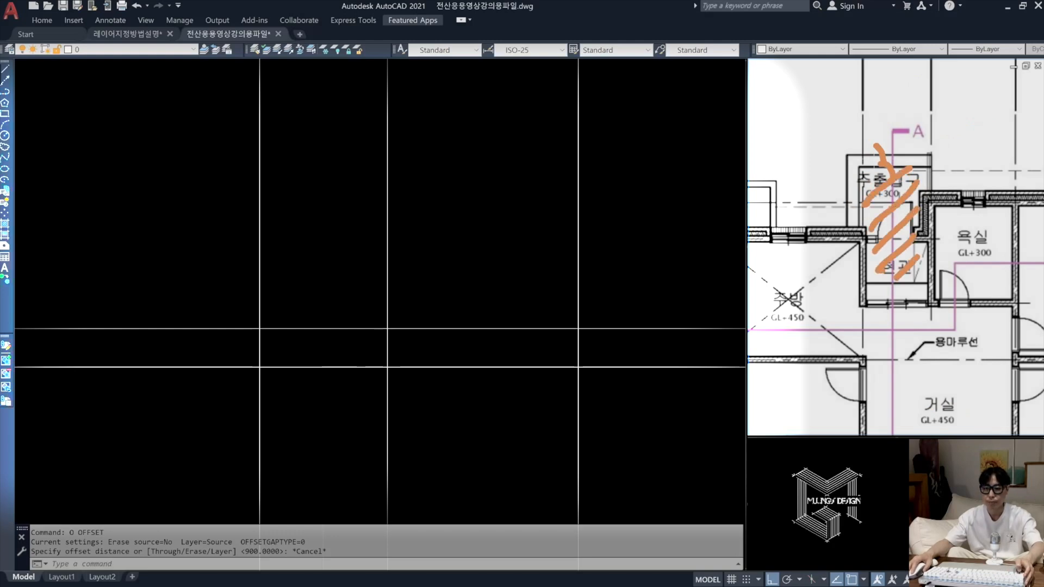
# Step: Offset the horizontal ground line 300 upwards for the entrance floor level GL+300
pyautogui.click(372, 357)
pyautogui.write('o')
pyautogui.press('Return')
pyautogui.write('300')
pyautogui.press('Return')
pyautogui.click(355, 329)
pyautogui.click(356, 272)
pyautogui.press('Return')
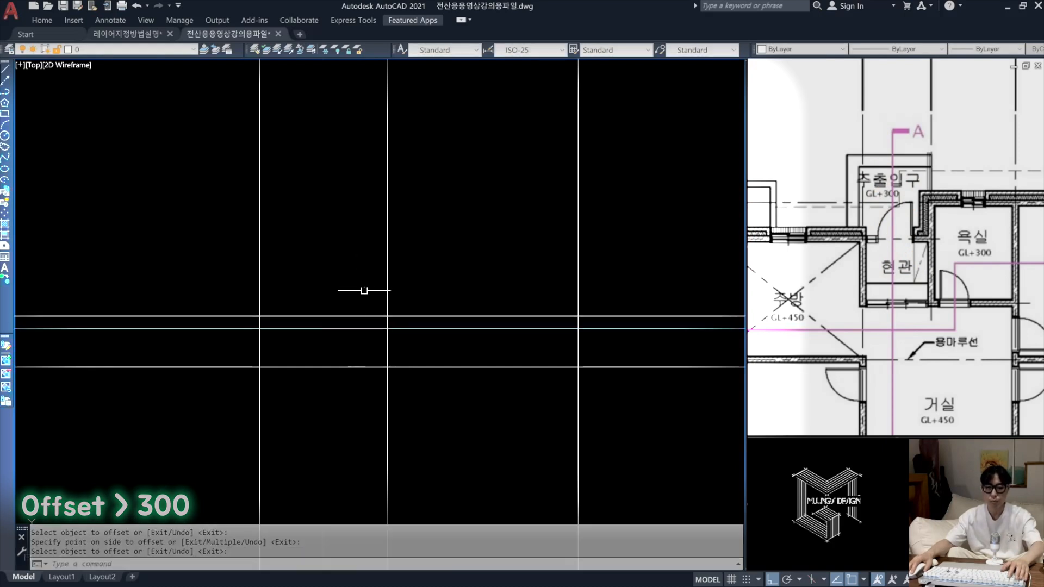
pyautogui.moveTo(898, 273); pyautogui.dragTo(897, 295)
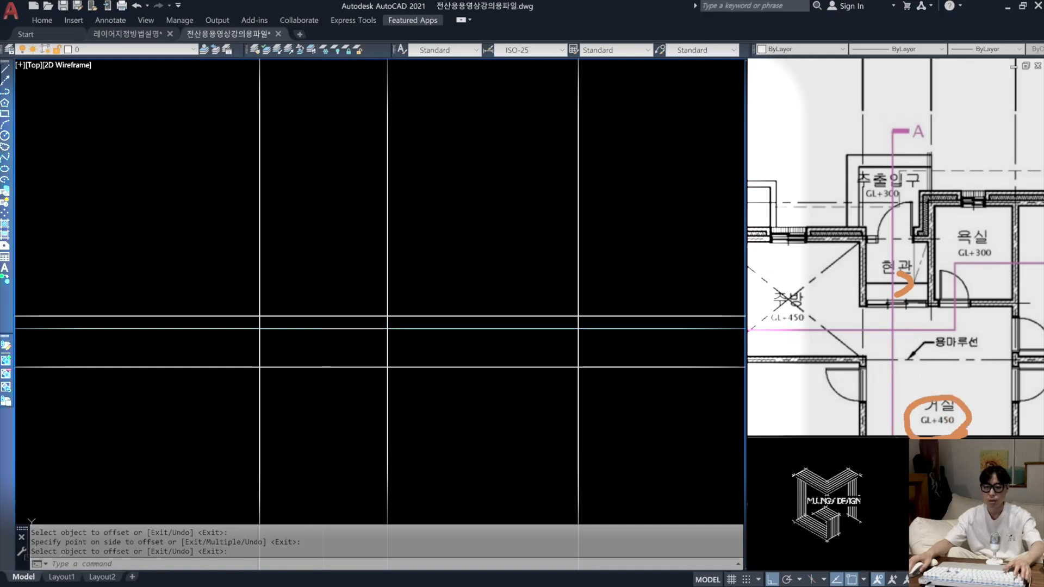
pyautogui.press('Escape')
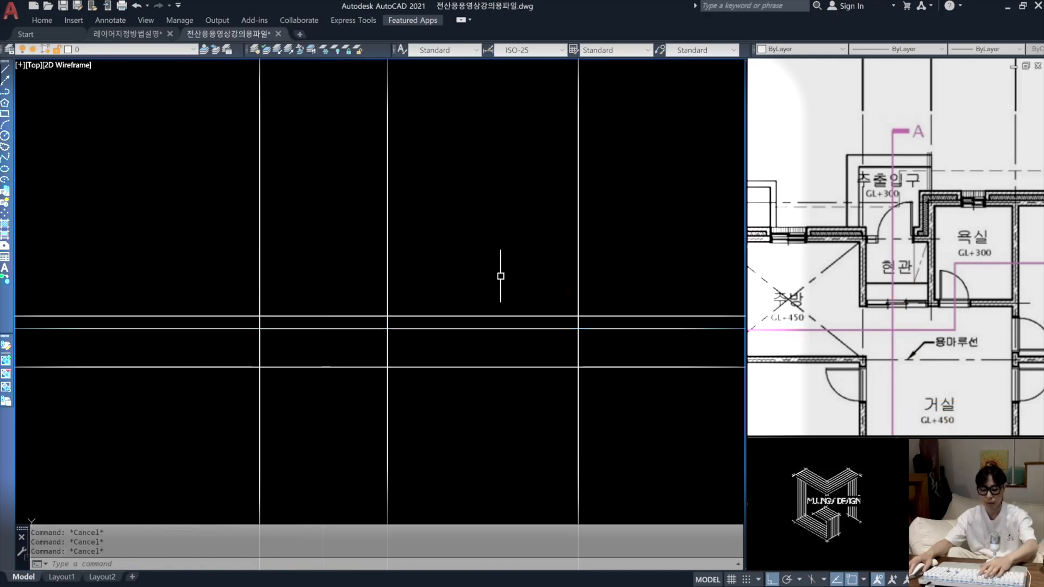
# Step: Offset the horizontal ground line 450 upwards for the living room floor level GL+450
pyautogui.write('o')
pyautogui.press('Return')
pyautogui.write('450')
pyautogui.press('Return')
pyautogui.click(449, 328)
pyautogui.click(464, 243)
pyautogui.press('space')
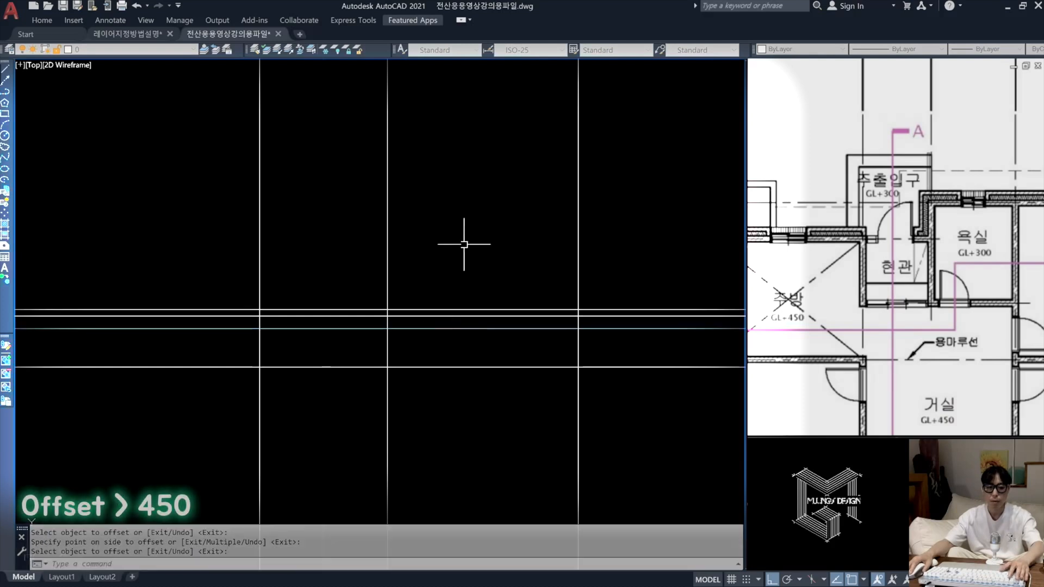
# Step: Offset the GL+450 floor level line 2400 upwards for the ceiling height
pyautogui.moveTo(360, 321); pyautogui.dragTo(361, 338, button='middle')
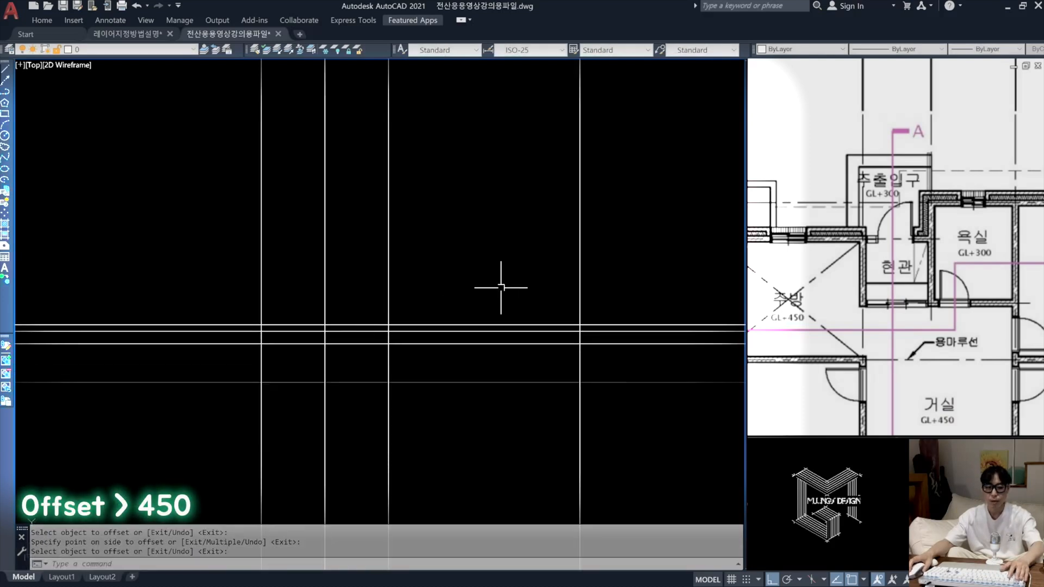
pyautogui.moveTo(500, 286); pyautogui.dragTo(489, 299, button='middle')
pyautogui.write('o')
pyautogui.press('space')
pyautogui.write('2400')
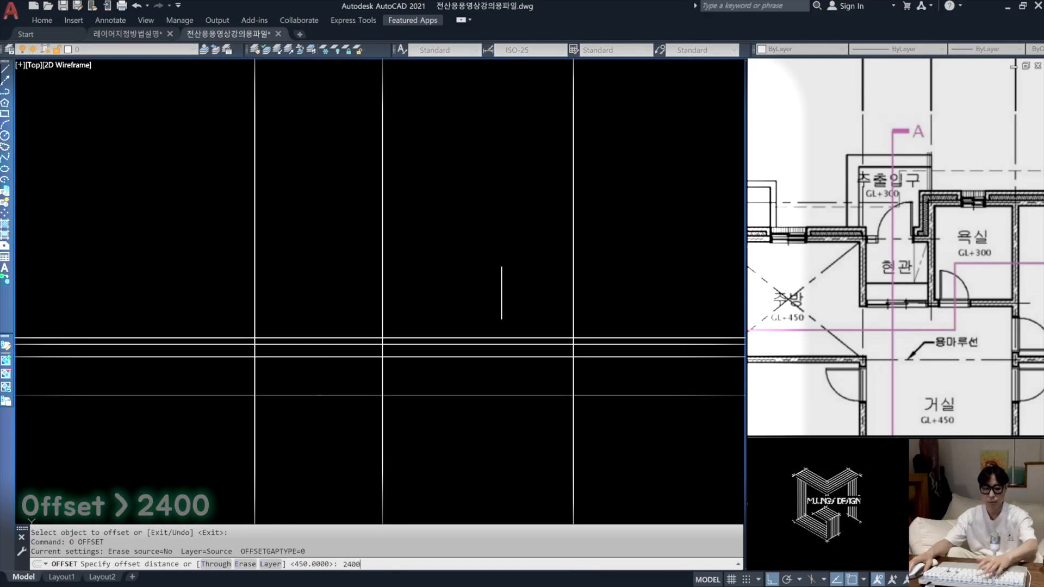
pyautogui.press('space')
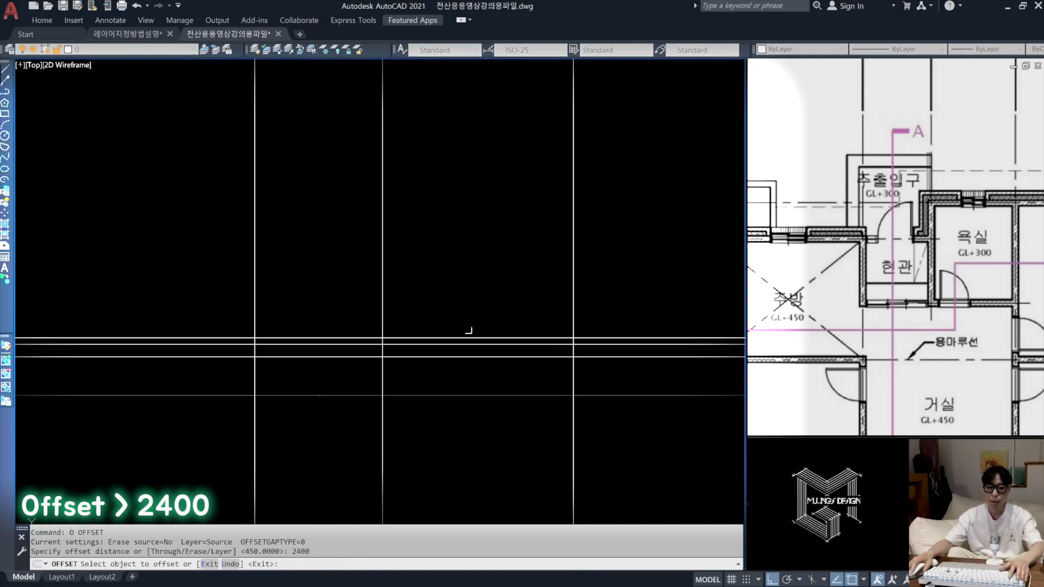
pyautogui.click(464, 338)
pyautogui.click(477, 226)
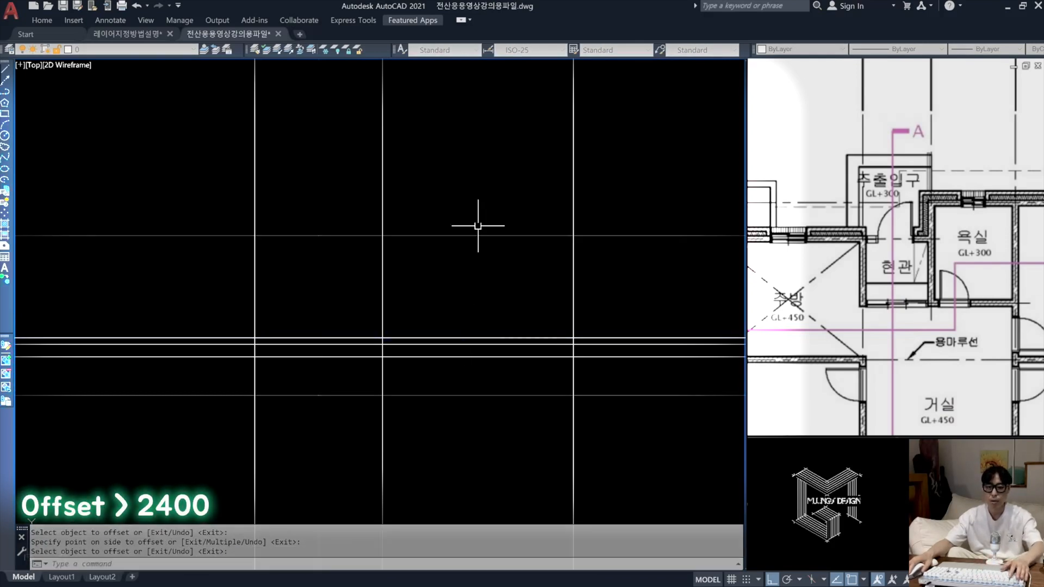
pyautogui.press('space')
# Step: Examine the ceiling height requirement in the written drawing conditions and return to the floor plan
pyautogui.scroll(-2, 870, 250)
pyautogui.scroll(-2, 857, 260)
pyautogui.moveTo(846, 191); pyautogui.dragTo(955, 383, button='middle')
pyautogui.moveTo(914, 207)
pyautogui.mouseDown(button='middle')
pyautogui.moveTo(888, 275)
pyautogui.moveTo(905, 274)
pyautogui.moveTo(888, 271)
pyautogui.mouseUp(button='middle')
pyautogui.scroll(2, 880, 270)
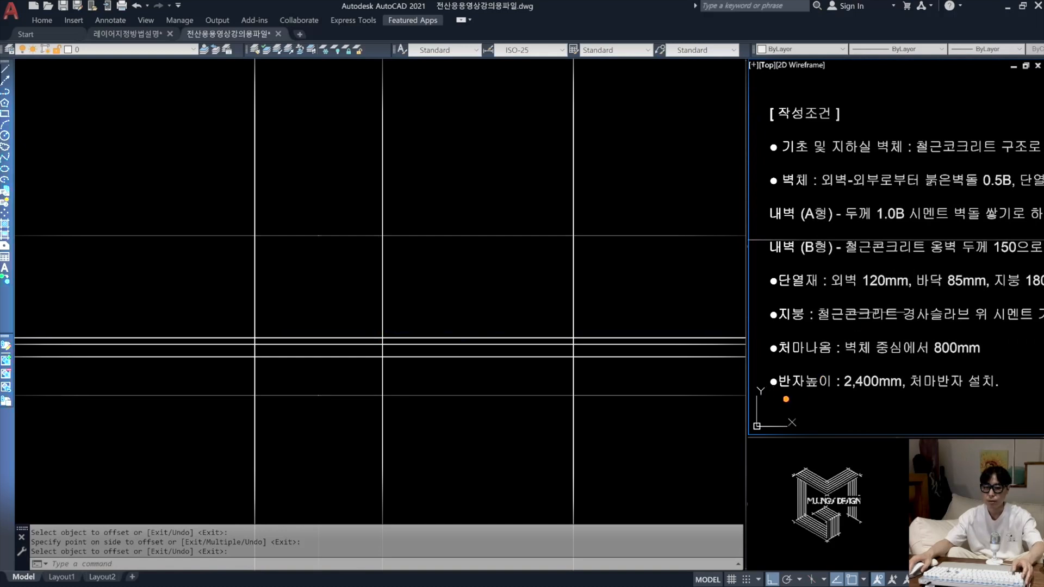
pyautogui.moveTo(776, 401); pyautogui.dragTo(863, 403)
pyautogui.moveTo(911, 380); pyautogui.dragTo(815, 361)
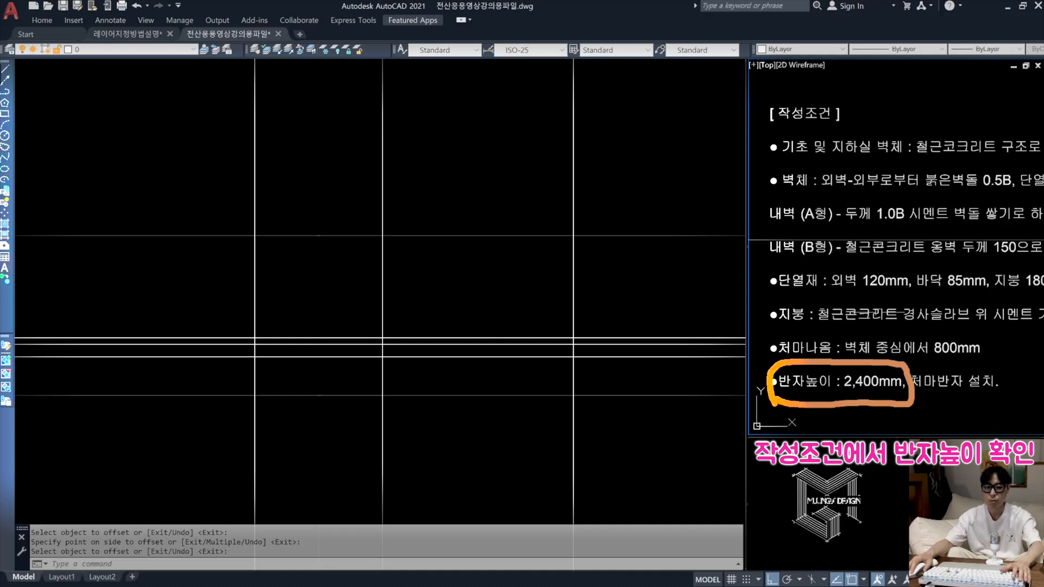
pyautogui.moveTo(523, 235); pyautogui.dragTo(523, 314)
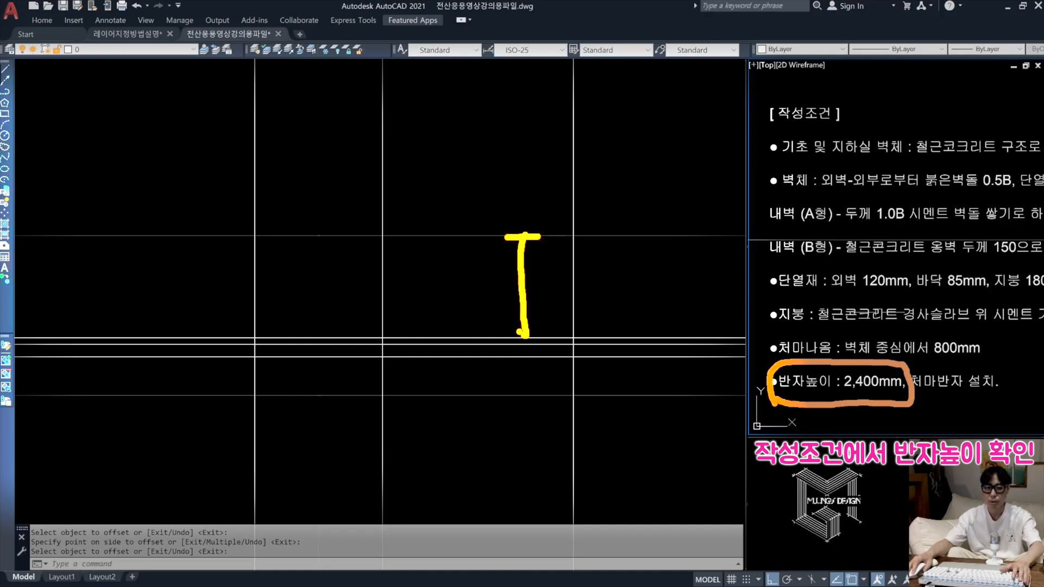
pyautogui.press('Escape')
pyautogui.moveTo(917, 356); pyautogui.dragTo(887, 165, button='middle')
pyautogui.scroll(-2, 886, 173)
pyautogui.moveTo(928, 321); pyautogui.dragTo(889, 203, button='middle')
pyautogui.click(536, 300)
pyautogui.moveTo(519, 288); pyautogui.dragTo(485, 301, button='middle')
pyautogui.hotkey('ctrl', '2')
pyautogui.moveTo(395, 102); pyautogui.dragTo(173, 217)
pyautogui.moveTo(338, 105); pyautogui.dragTo(596, 219)
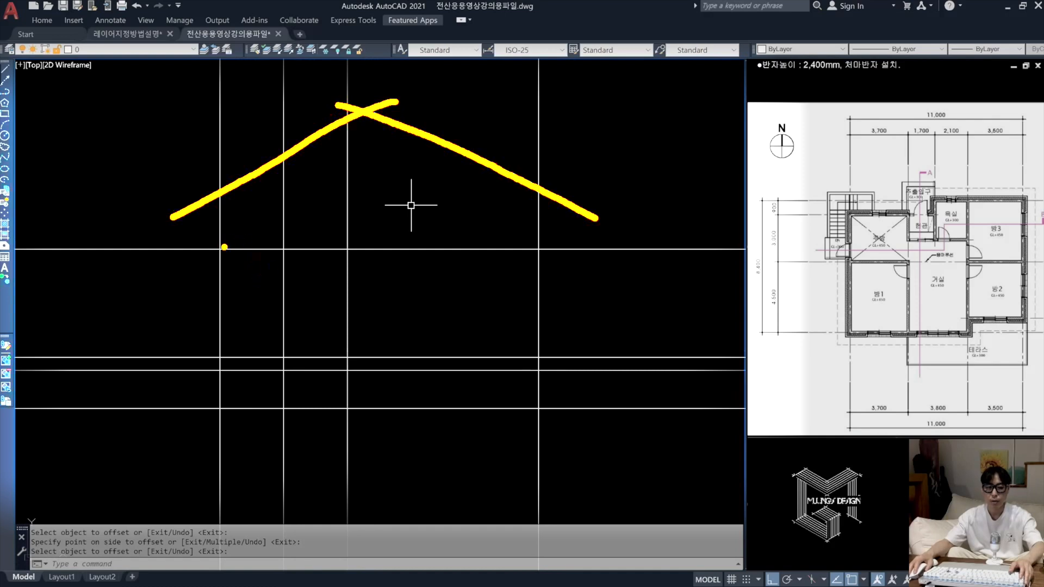
pyautogui.press('Escape')
pyautogui.hotkey('ctrl', '2')
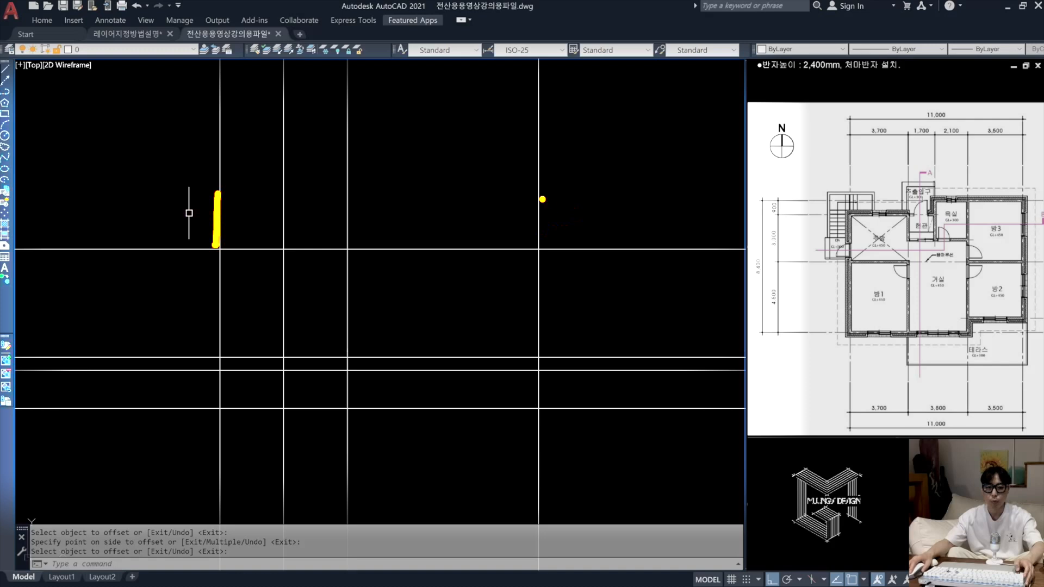
pyautogui.moveTo(539, 190); pyautogui.dragTo(540, 248)
pyautogui.press('Escape')
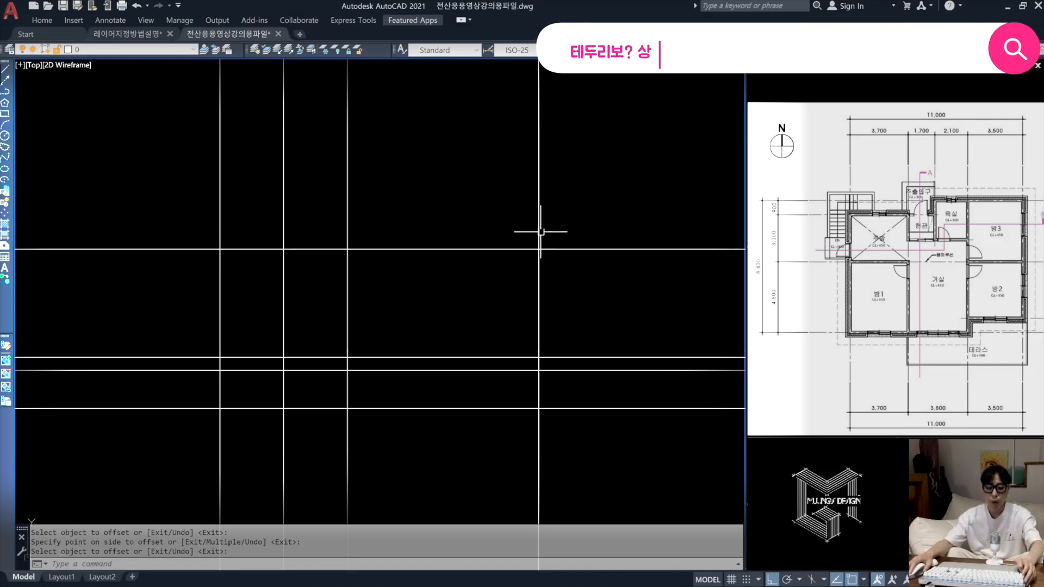
pyautogui.hotkey('ctrl', '2')
pyautogui.moveTo(424, 150)
pyautogui.mouseDown()
pyautogui.moveTo(415, 197)
pyautogui.moveTo(437, 193)
pyautogui.mouseUp()
pyautogui.moveTo(451, 134)
pyautogui.mouseDown()
pyautogui.moveTo(454, 161)
pyautogui.moveTo(491, 164)
pyautogui.moveTo(507, 184)
pyautogui.mouseUp()
pyautogui.moveTo(514, 113); pyautogui.dragTo(520, 133)
pyautogui.moveTo(510, 141)
pyautogui.mouseDown()
pyautogui.moveTo(532, 118)
pyautogui.moveTo(523, 146)
pyautogui.mouseUp()
pyautogui.moveTo(534, 126)
pyautogui.mouseDown()
pyautogui.moveTo(547, 130)
pyautogui.moveTo(537, 155)
pyautogui.mouseUp()
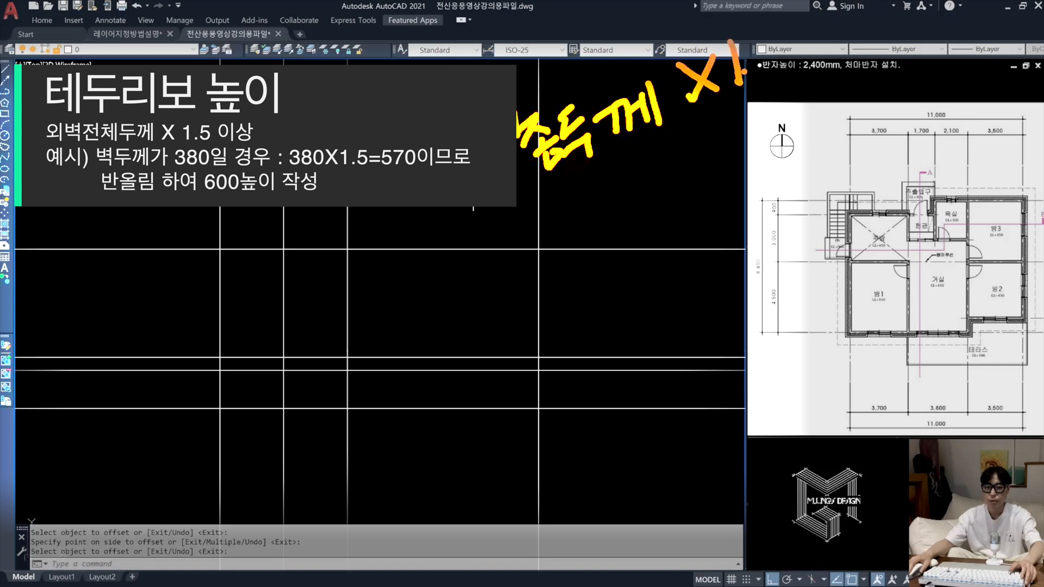
pyautogui.moveTo(779, 27)
pyautogui.mouseDown()
pyautogui.moveTo(806, 18)
pyautogui.moveTo(844, 44)
pyautogui.moveTo(862, 19)
pyautogui.mouseUp()
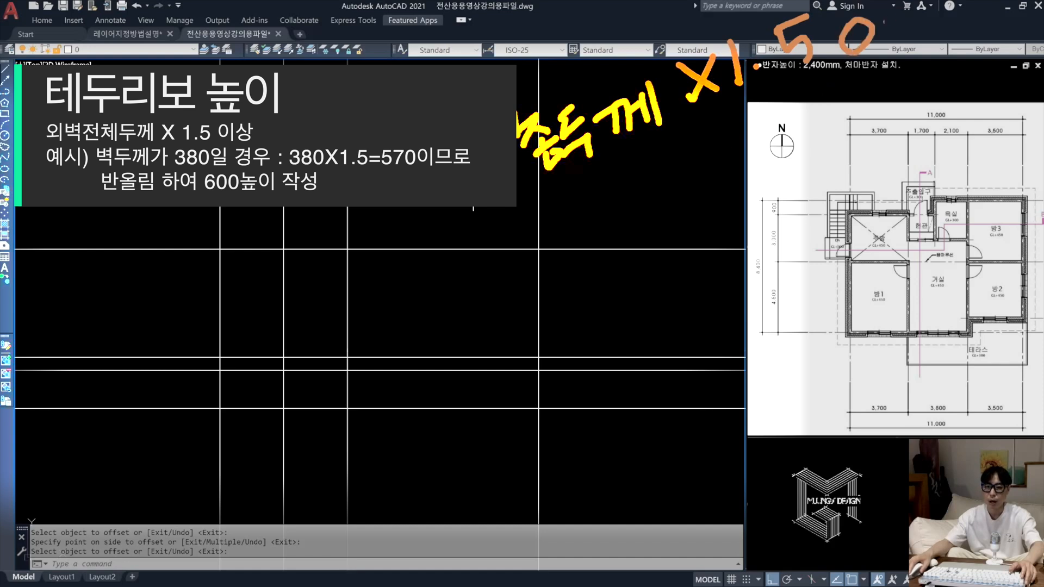
pyautogui.moveTo(936, 48); pyautogui.dragTo(931, 50)
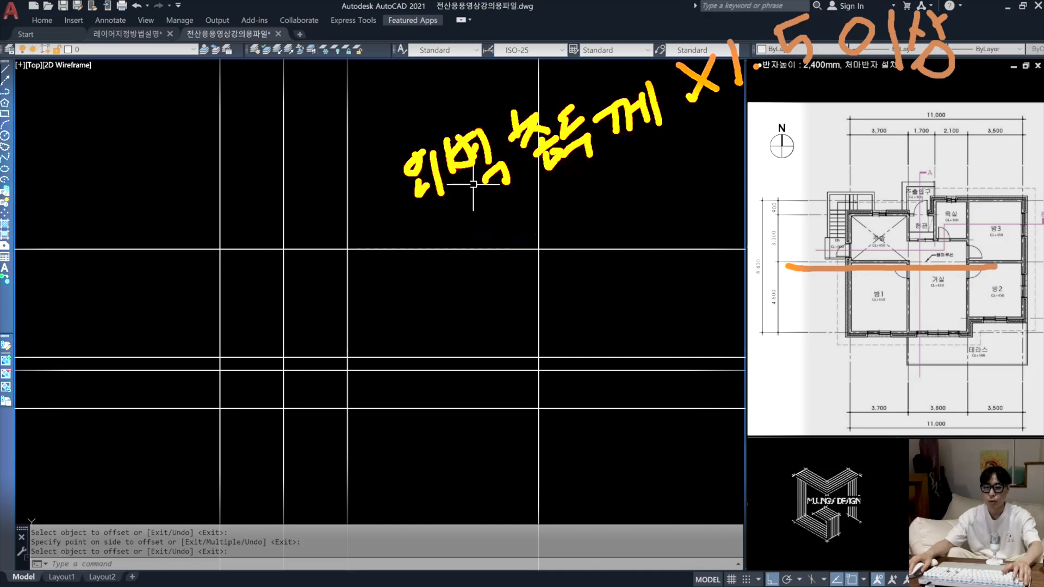
# Step: Examine the wall spans above and below the roof ridge position on the floor plan
pyautogui.moveTo(772, 199); pyautogui.dragTo(1034, 199)
pyautogui.moveTo(967, 268); pyautogui.dragTo(971, 348)
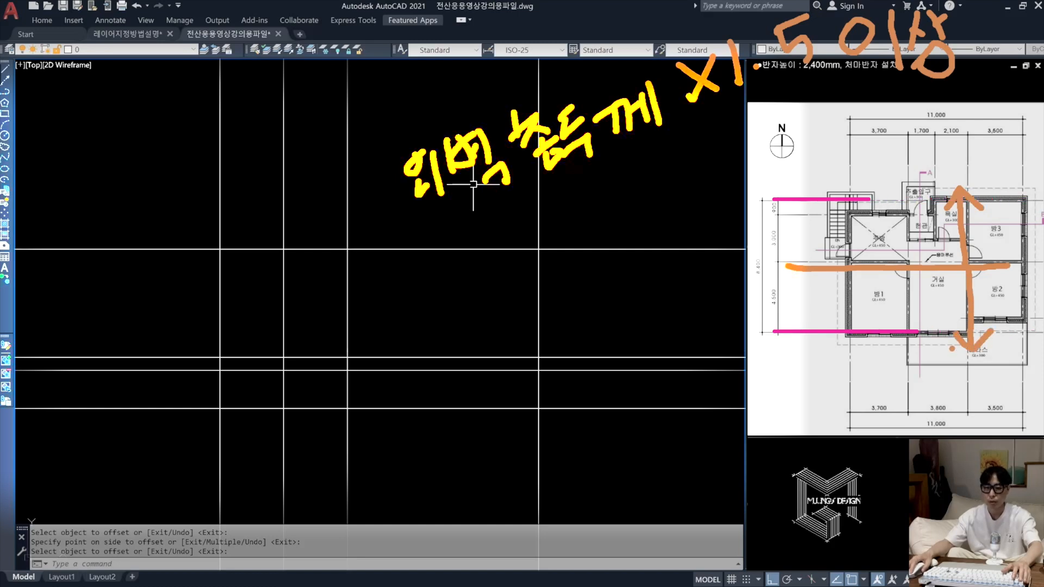
pyautogui.press('Escape')
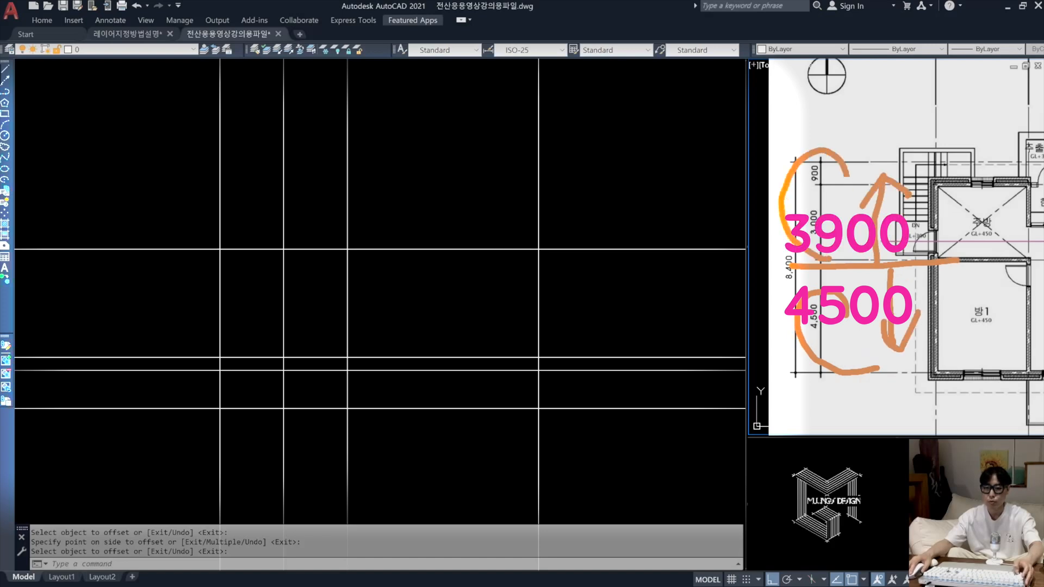
pyautogui.click(984, 259)
pyautogui.scroll(-3, 984, 260)
pyautogui.moveTo(984, 260); pyautogui.dragTo(816, 250, button='middle')
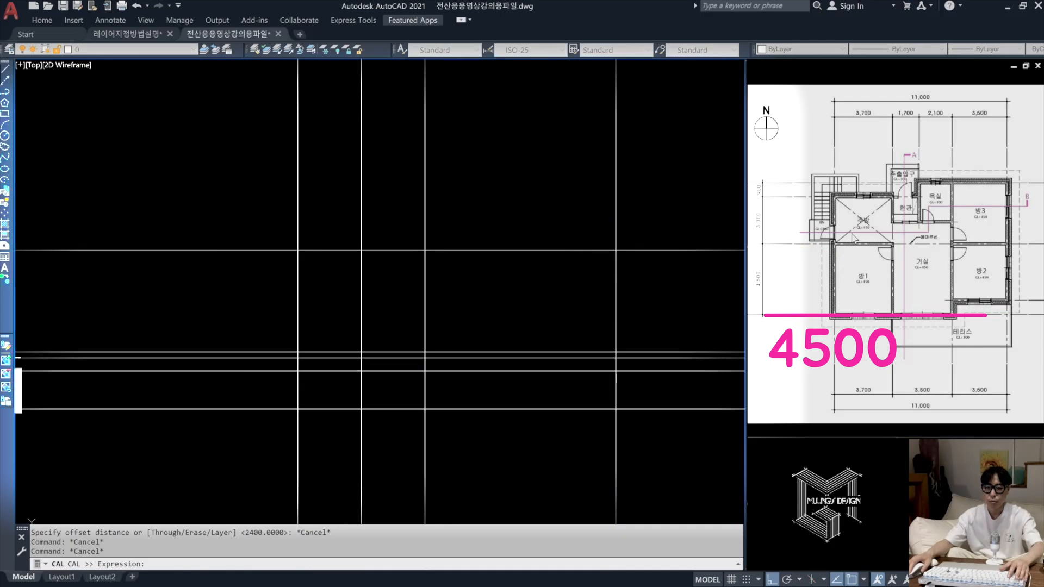
pyautogui.press('Escape')
# Step: Examine the written drawing conditions for the exterior wall's red brick, insulation and cement brick layers to work out the total wall thickness
pyautogui.click(846, 223)
pyautogui.moveTo(846, 218); pyautogui.dragTo(845, 229, button='middle')
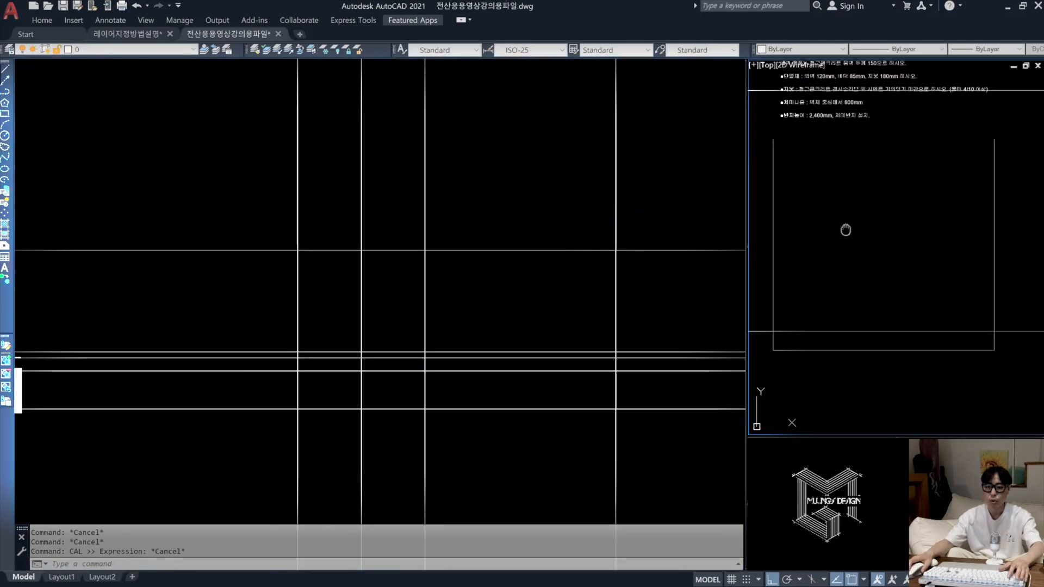
pyautogui.scroll(6, 811, 191)
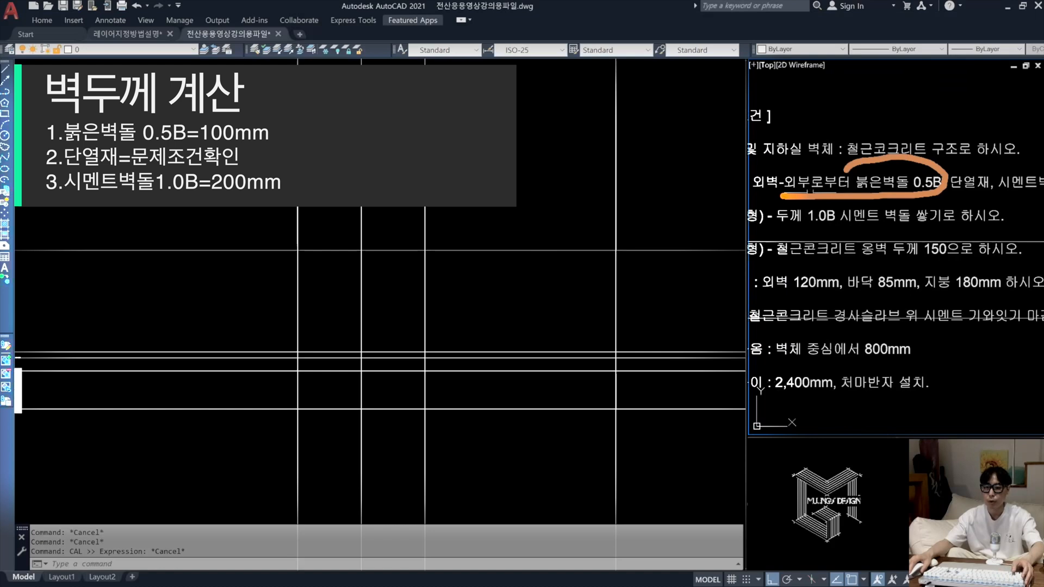
pyautogui.moveTo(922, 107); pyautogui.dragTo(924, 110)
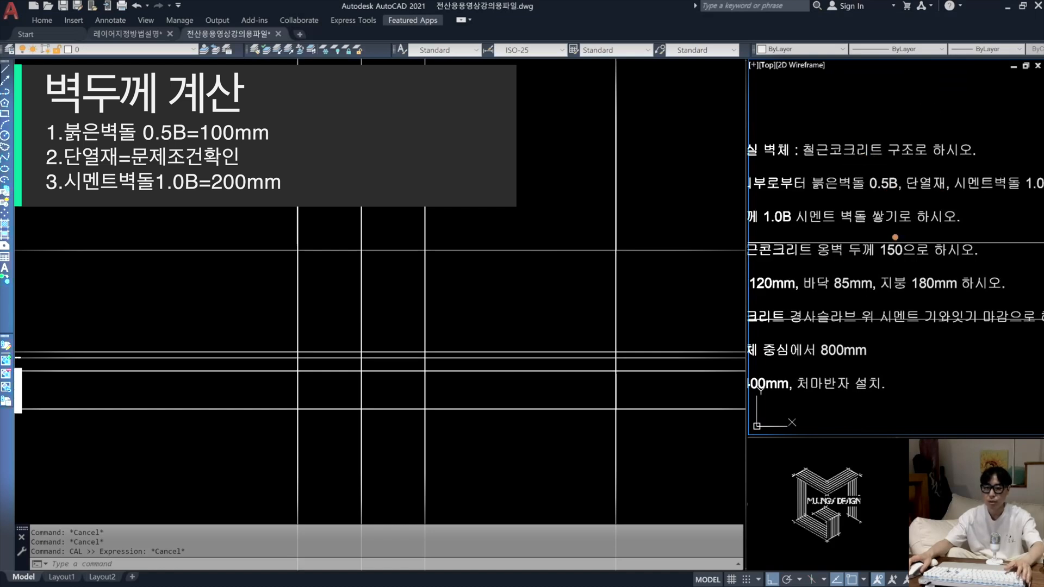
pyautogui.moveTo(908, 196); pyautogui.dragTo(943, 197)
pyautogui.press('Escape')
pyautogui.scroll(-2, 879, 250)
pyautogui.press('Escape')
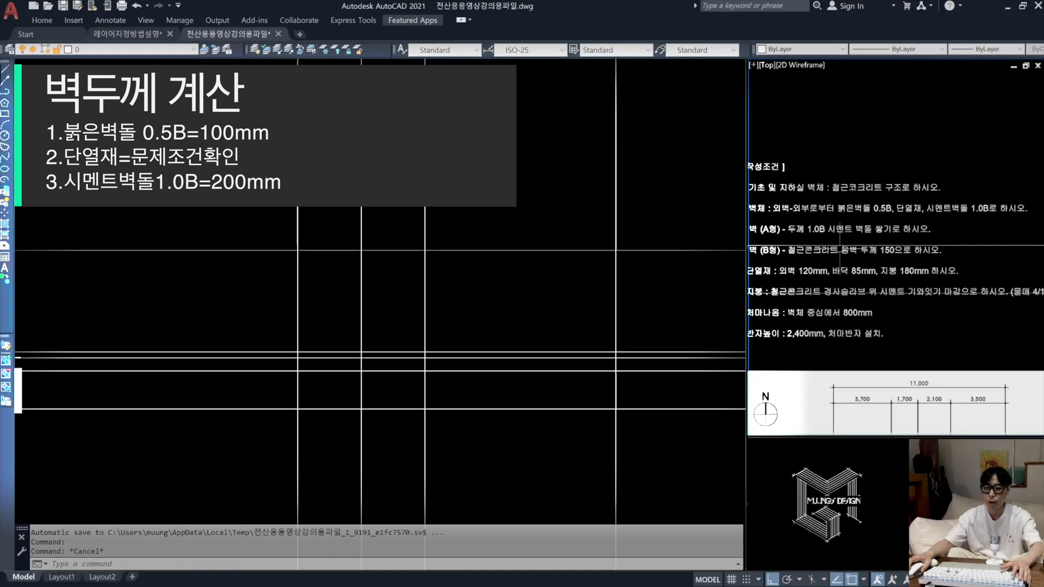
pyautogui.scroll(3, 835, 247)
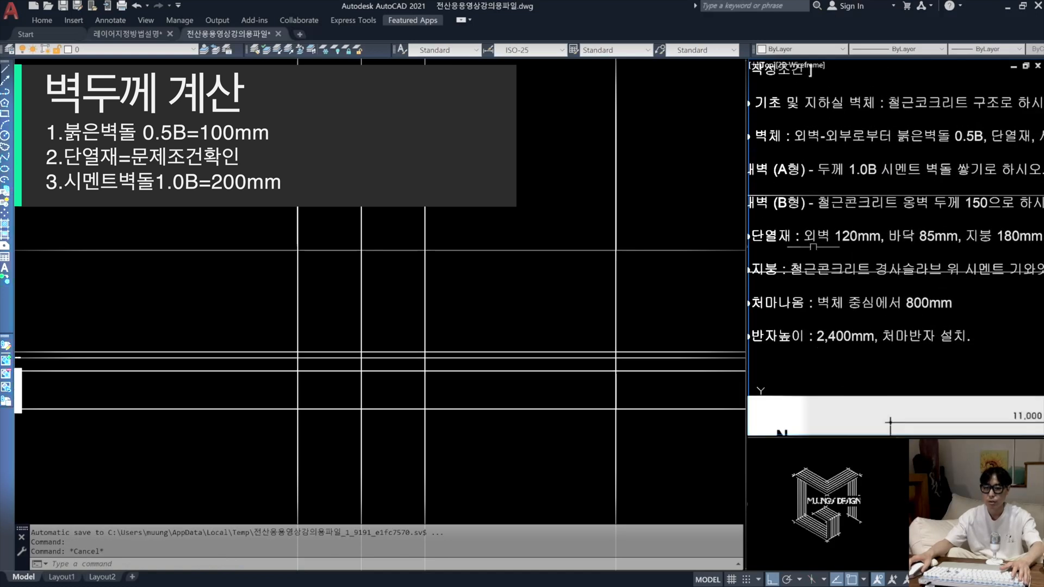
pyautogui.moveTo(936, 164); pyautogui.dragTo(790, 245, button='middle')
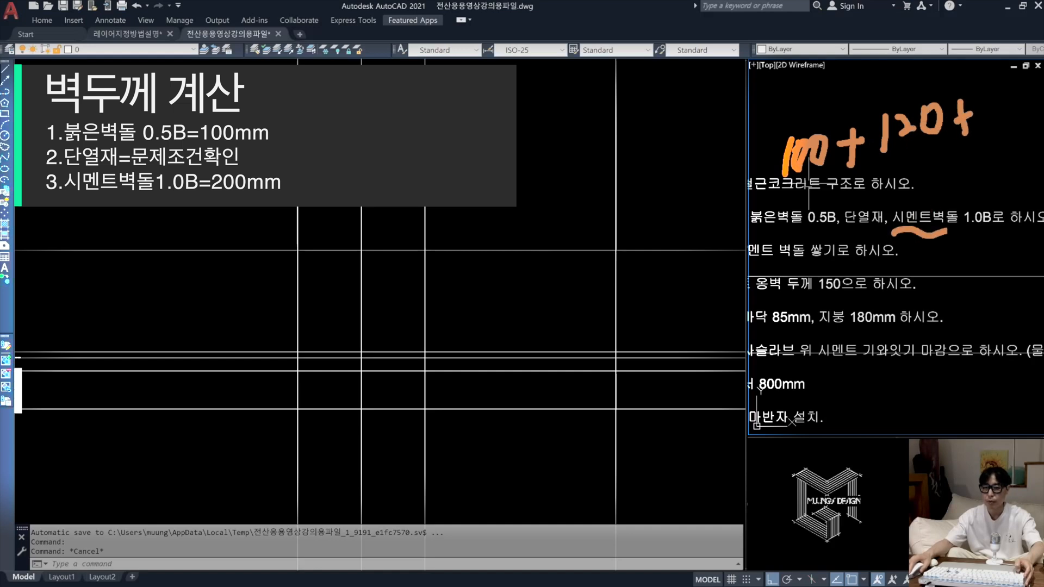
pyautogui.moveTo(959, 240); pyautogui.dragTo(999, 242)
pyautogui.moveTo(961, 279)
pyautogui.mouseDown()
pyautogui.moveTo(978, 298)
pyautogui.moveTo(989, 279)
pyautogui.mouseUp()
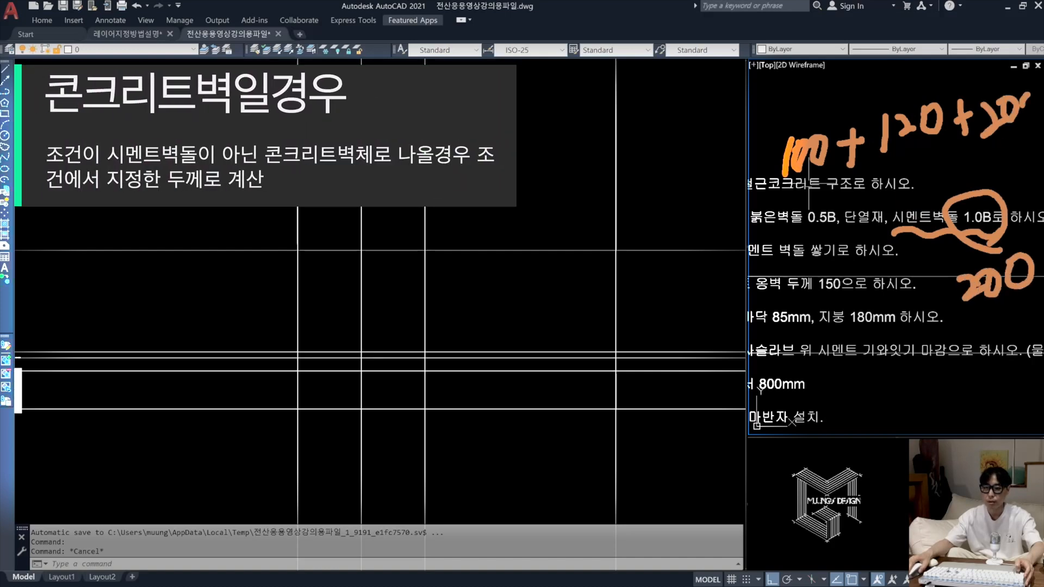
pyautogui.moveTo(749, 224); pyautogui.dragTo(1041, 145)
pyautogui.moveTo(767, 31)
pyautogui.mouseDown()
pyautogui.moveTo(814, 53)
pyautogui.moveTo(797, 84)
pyautogui.mouseUp()
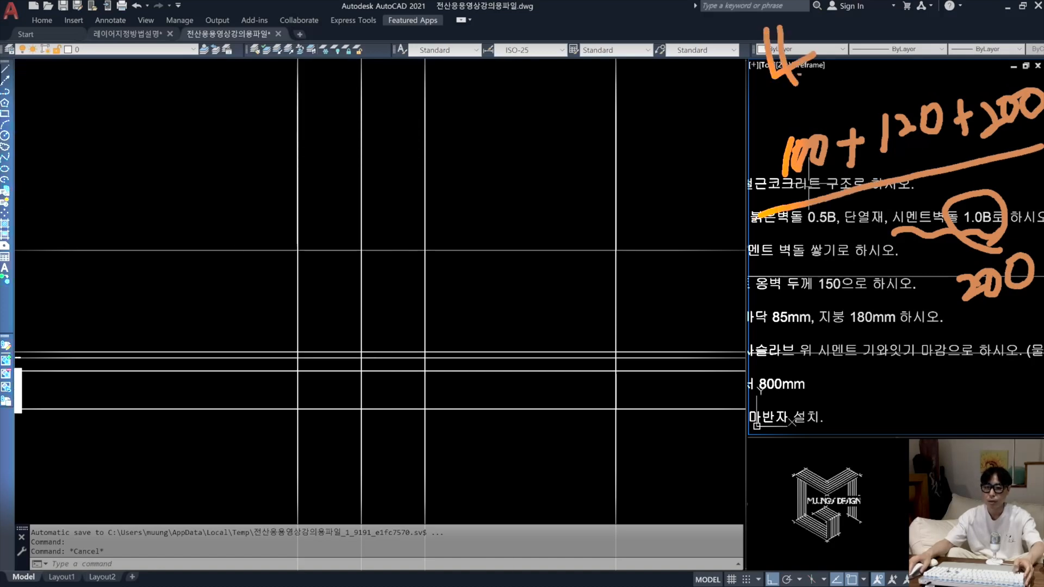
pyautogui.moveTo(875, 7); pyautogui.dragTo(858, 16)
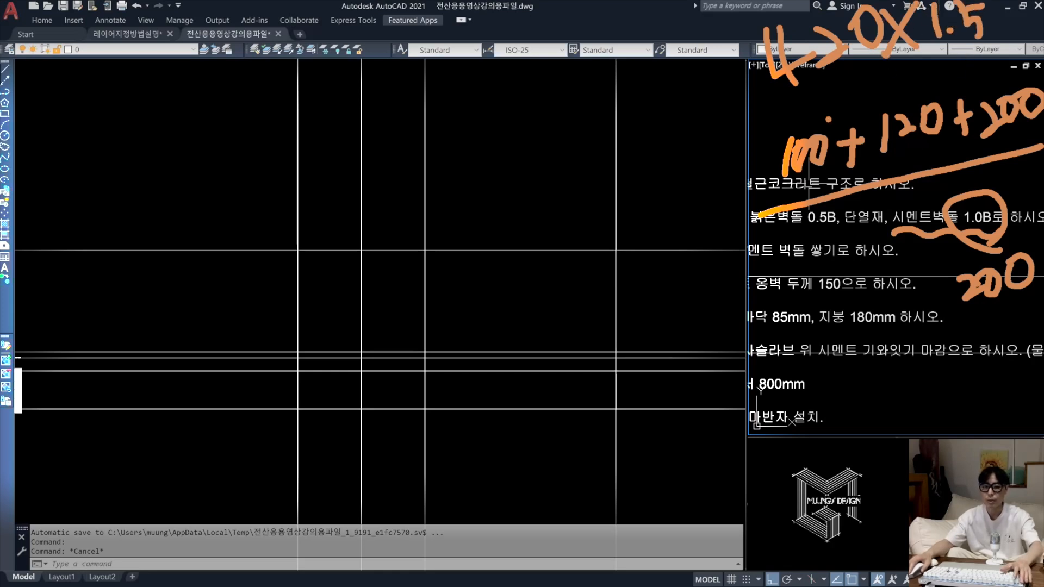
# Step: Calculate the minimum ring beam height as 420*1.5 with the CAL command
pyautogui.press('Escape')
pyautogui.click(657, 215)
pyautogui.write('CAL')
pyautogui.press('Return')
pyautogui.write('420*1.5')
pyautogui.press('Return')
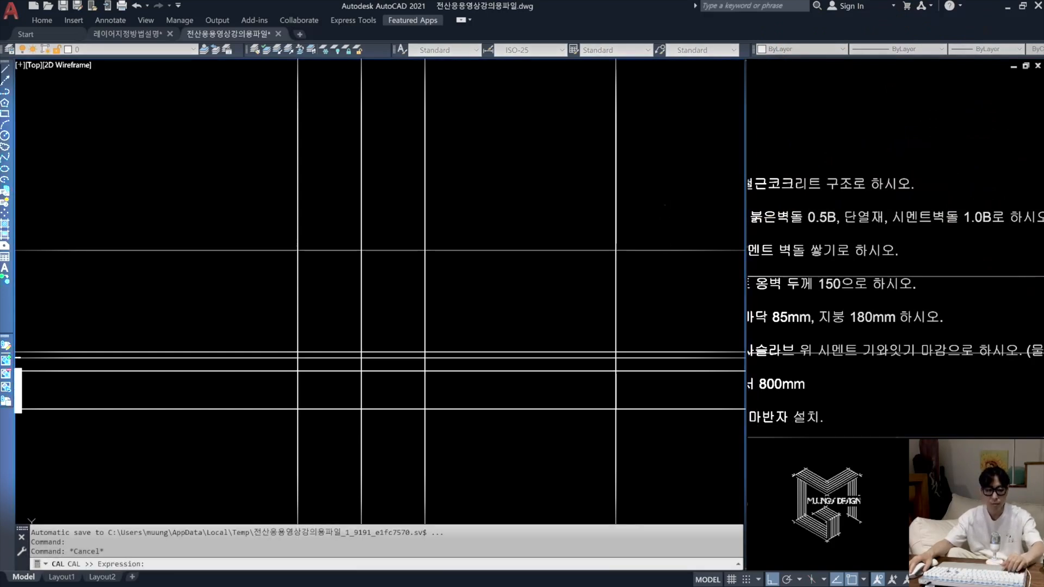
pyautogui.moveTo(418, 145)
pyautogui.mouseDown()
pyautogui.moveTo(426, 261)
pyautogui.moveTo(403, 233)
pyautogui.mouseUp()
pyautogui.moveTo(446, 182)
pyautogui.mouseDown()
pyautogui.moveTo(491, 211)
pyautogui.moveTo(512, 250)
pyautogui.mouseUp()
pyautogui.moveTo(579, 156); pyautogui.dragTo(576, 163)
pyautogui.click(581, 231)
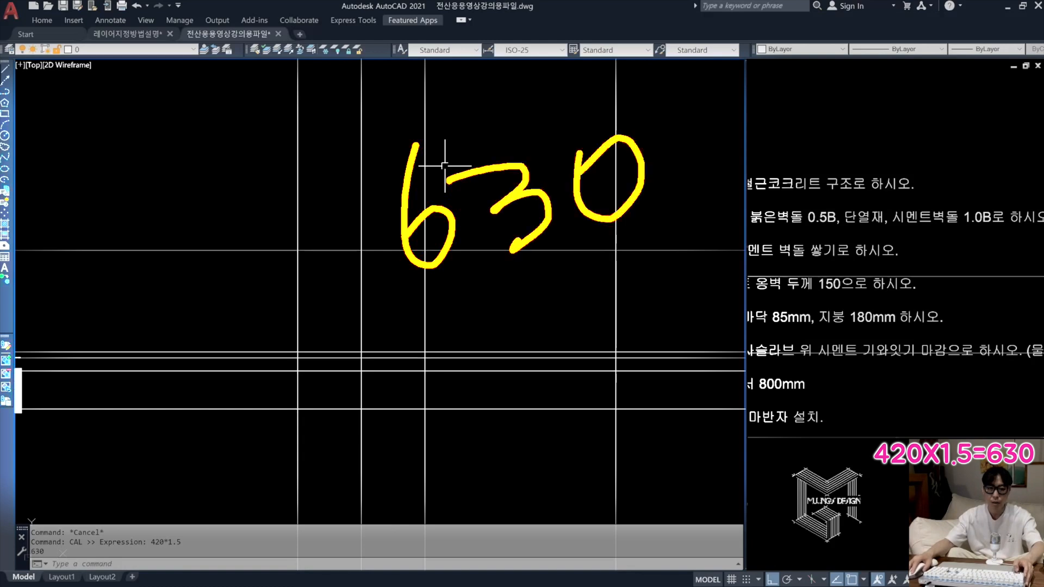
pyautogui.moveTo(407, 307); pyautogui.dragTo(675, 204)
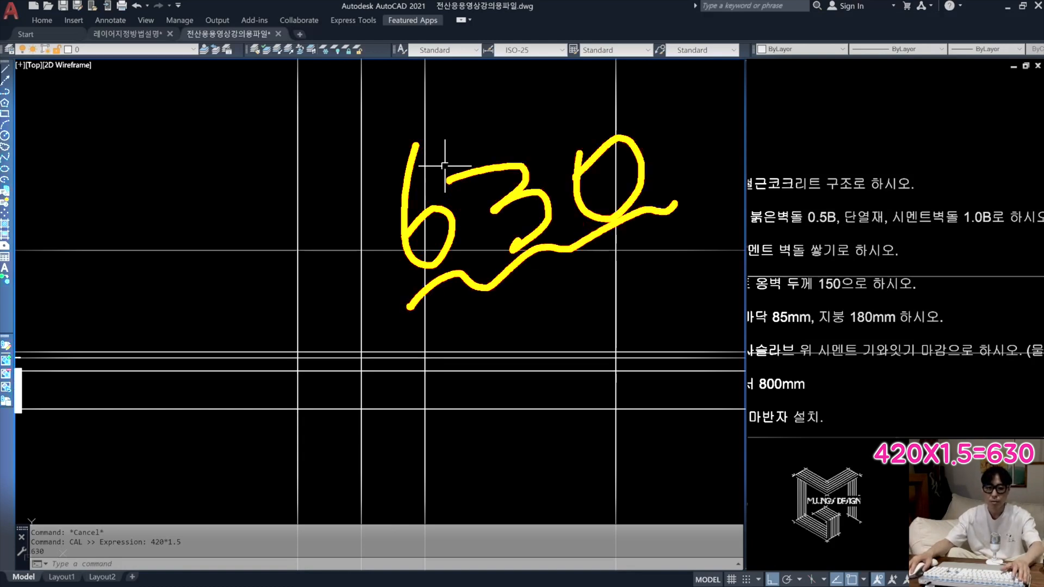
pyautogui.press('Escape')
pyautogui.hotkey('ctrl', '2')
pyautogui.moveTo(493, 161)
pyautogui.mouseDown()
pyautogui.moveTo(524, 224)
pyautogui.moveTo(502, 211)
pyautogui.mouseUp()
pyautogui.moveTo(551, 144); pyautogui.dragTo(578, 196)
pyautogui.moveTo(601, 133); pyautogui.dragTo(599, 136)
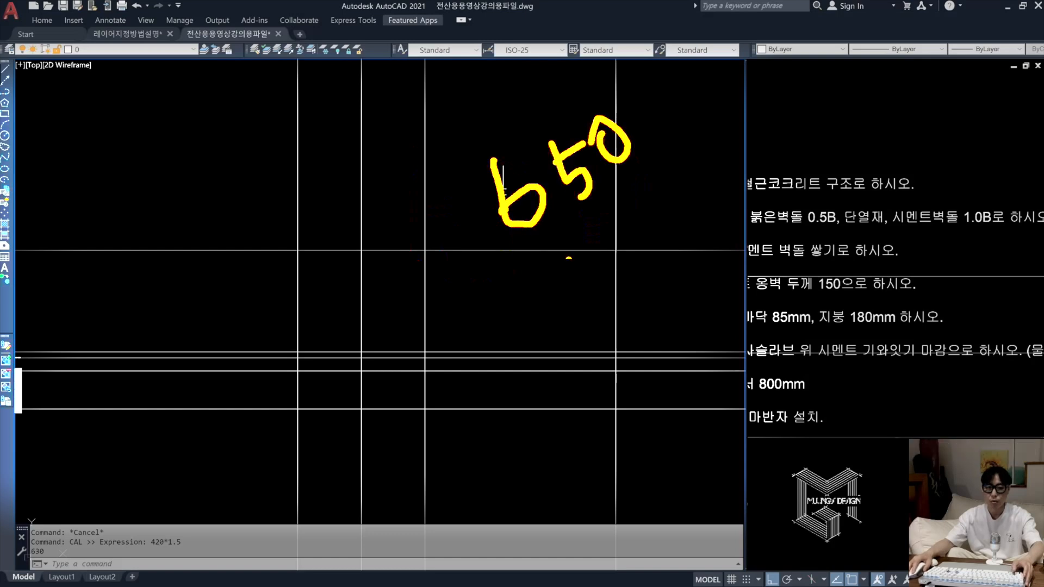
pyautogui.moveTo(555, 249); pyautogui.dragTo(599, 265)
pyautogui.moveTo(634, 215); pyautogui.dragTo(650, 191)
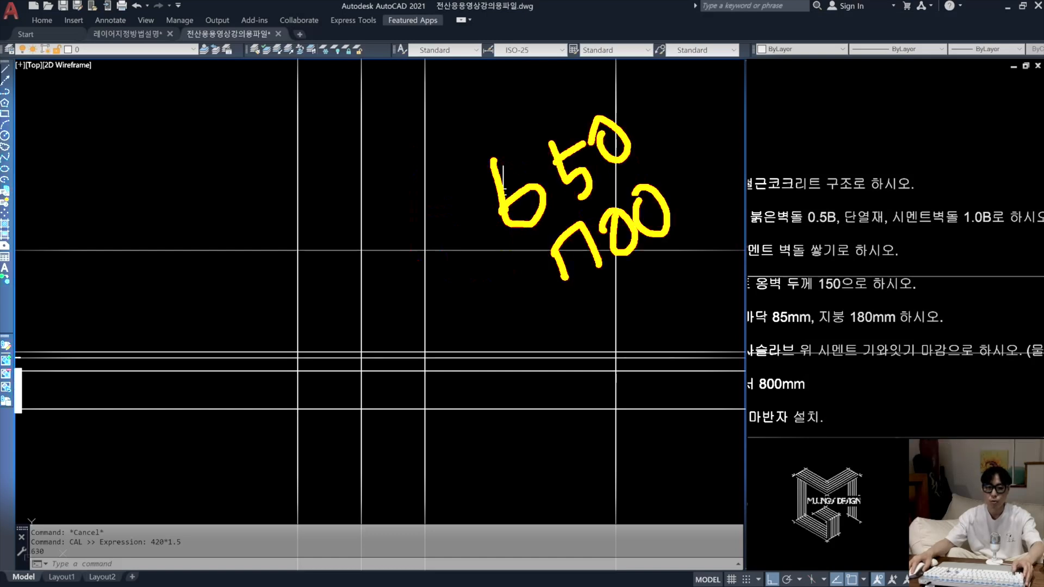
pyautogui.moveTo(672, 268)
pyautogui.mouseDown()
pyautogui.moveTo(447, 215)
pyautogui.moveTo(696, 261)
pyautogui.mouseUp()
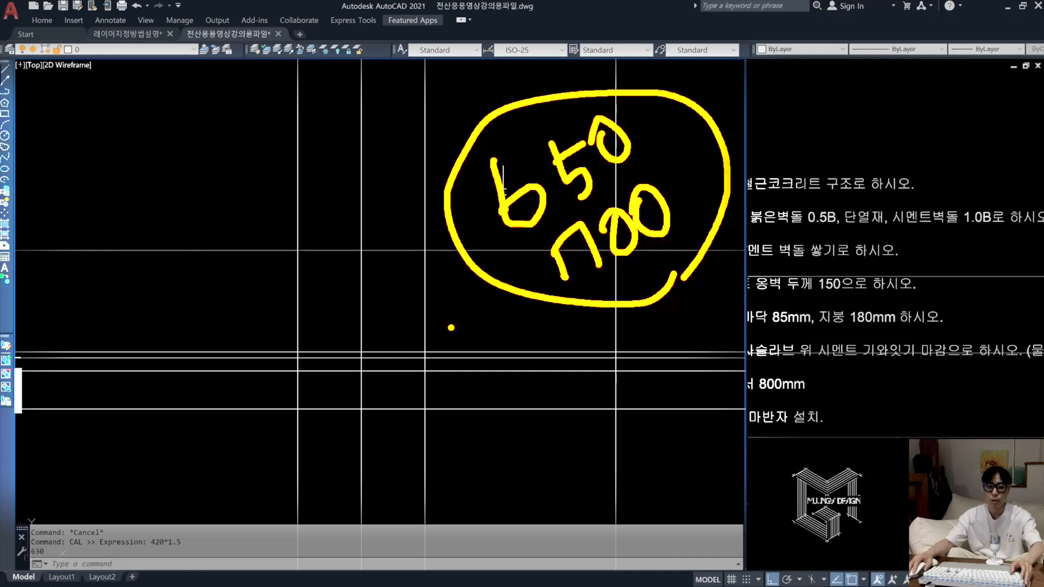
pyautogui.moveTo(192, 151); pyautogui.dragTo(208, 236)
pyautogui.moveTo(245, 153); pyautogui.dragTo(314, 121)
pyautogui.click(332, 195)
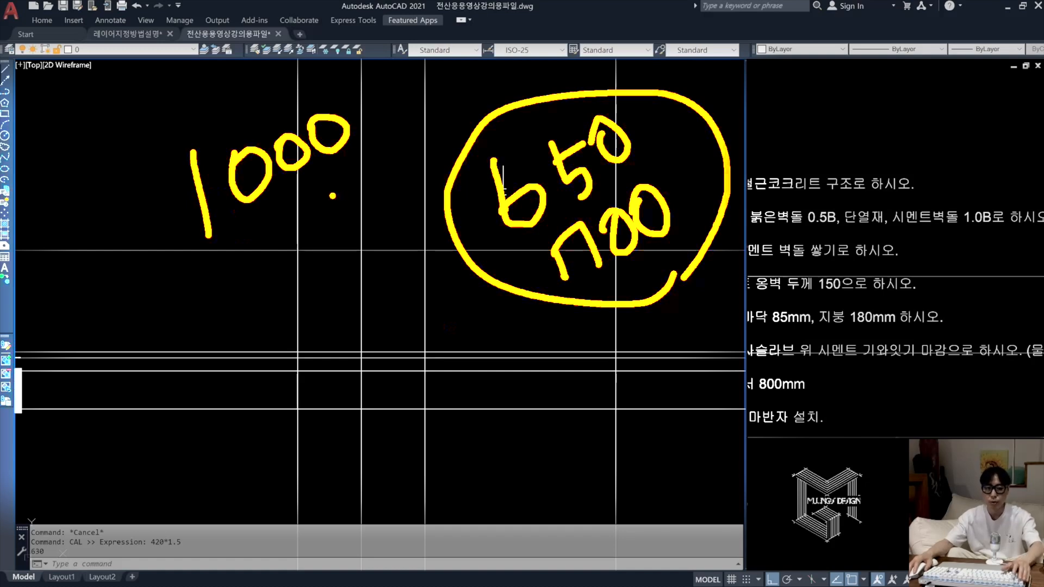
pyautogui.press('Escape')
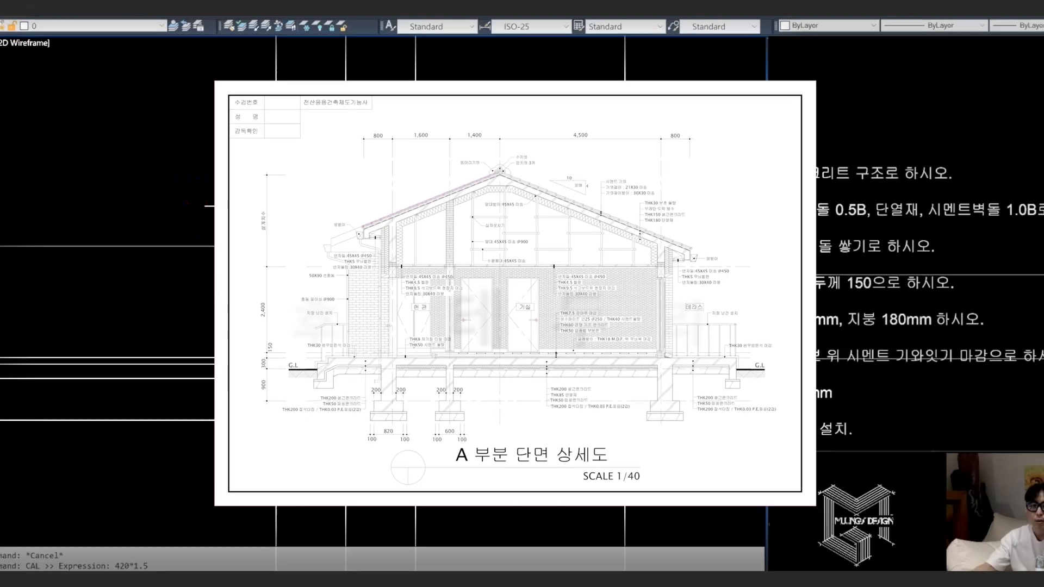
pyautogui.moveTo(221, 164)
pyautogui.mouseDown()
pyautogui.moveTo(211, 486)
pyautogui.moveTo(666, 488)
pyautogui.mouseUp()
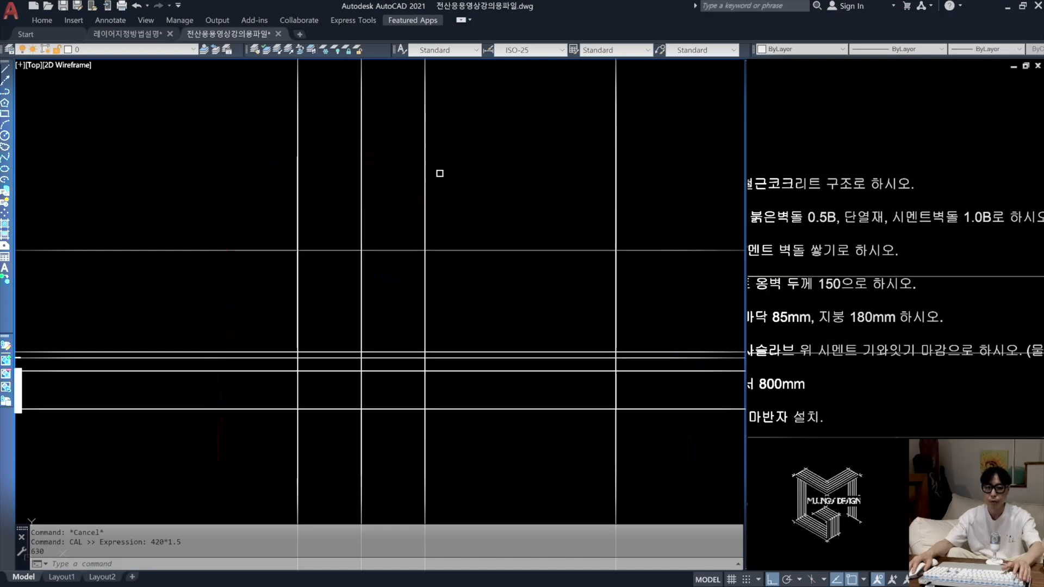
# Step: Offset the ceiling height line 650 upwards for the top of the ring beam
pyautogui.moveTo(505, 217); pyautogui.dragTo(450, 217, button='middle')
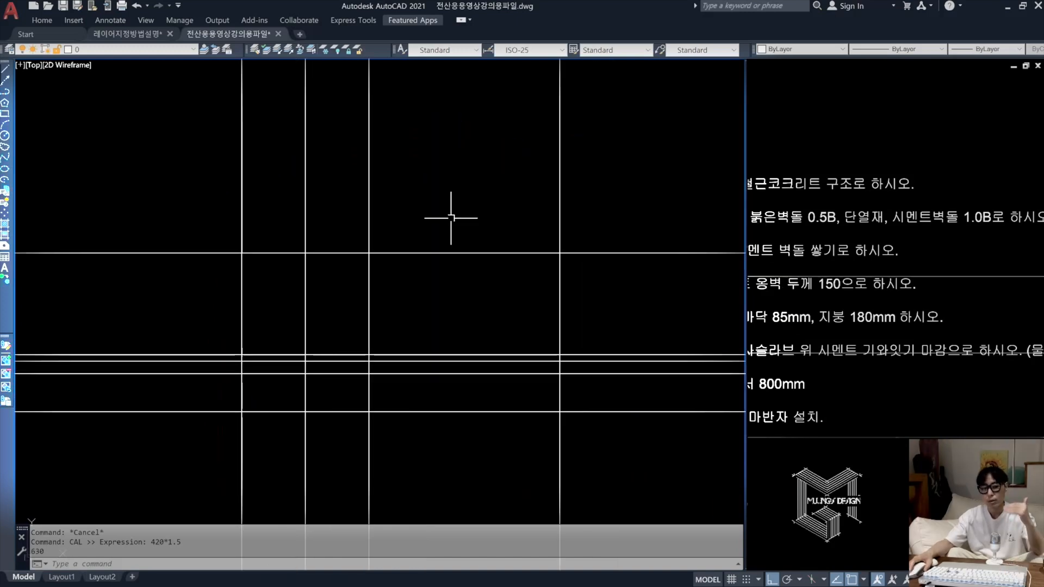
pyautogui.press('Escape')
pyautogui.press('Escape')
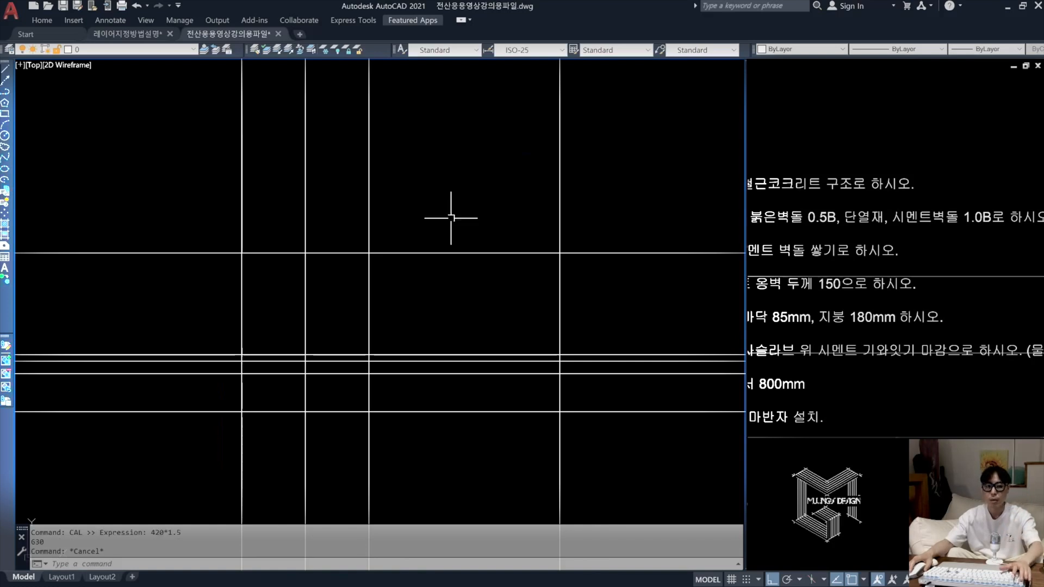
pyautogui.moveTo(450, 221); pyautogui.dragTo(446, 228, button='middle')
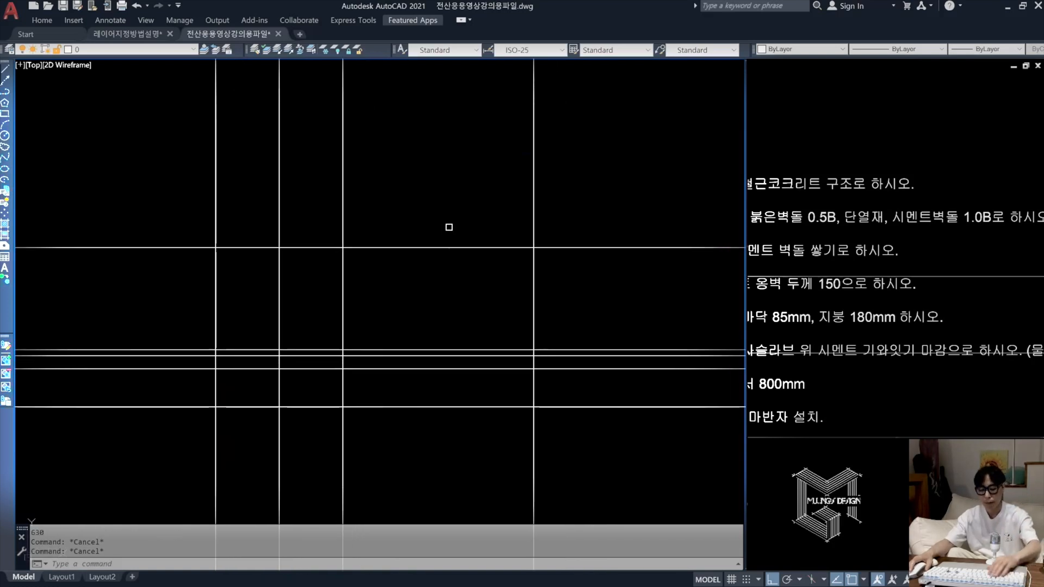
pyautogui.write('o')
pyautogui.press('Return')
pyautogui.write('650')
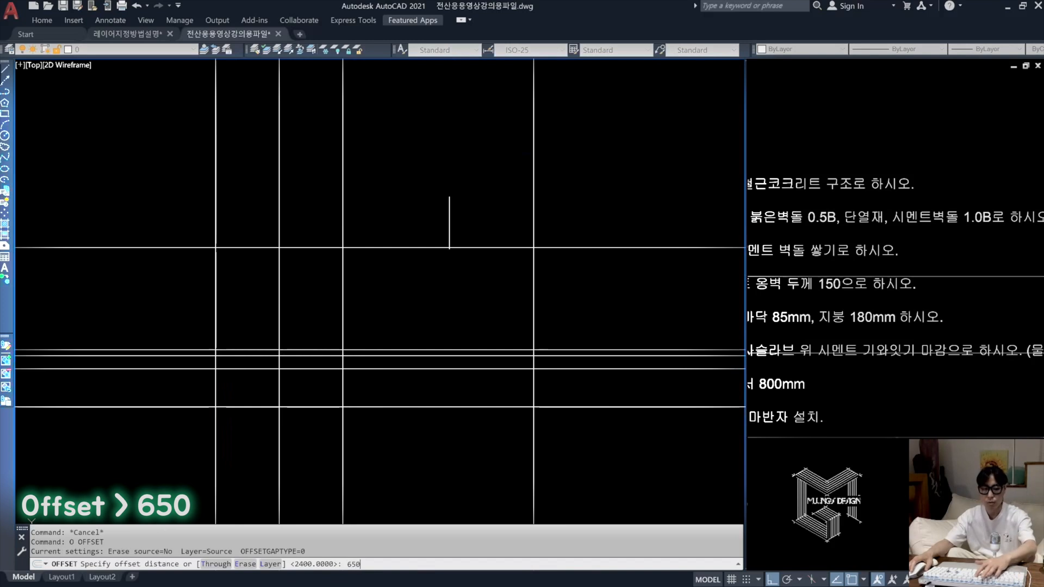
pyautogui.press('Return')
pyautogui.click(441, 245)
pyautogui.click(445, 170)
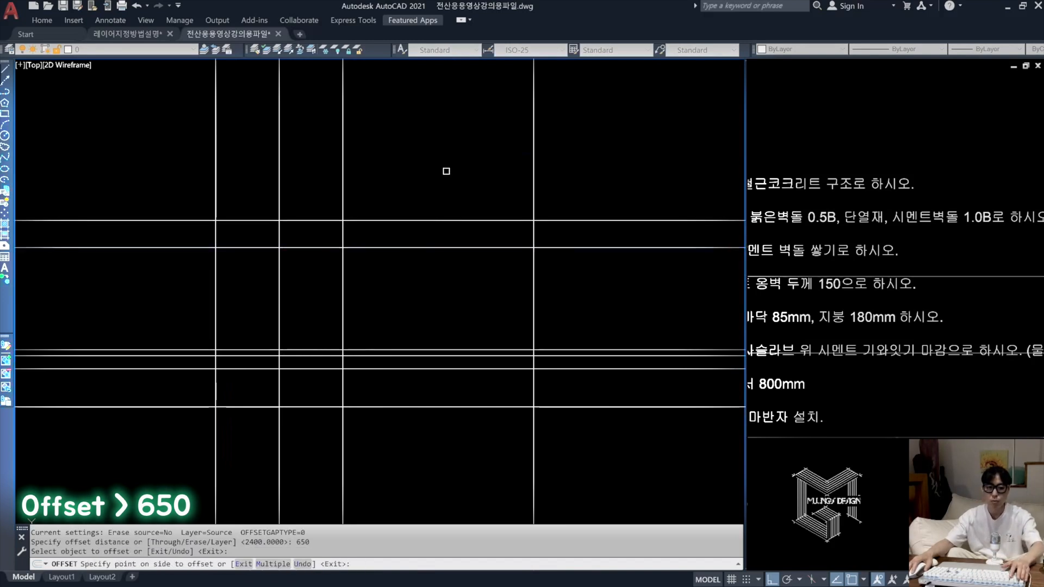
pyautogui.press('Return')
# Step: Examine the roof slope requirement in the written drawing conditions and return to the section construction lines
pyautogui.moveTo(506, 218); pyautogui.dragTo(473, 230, button='middle')
pyautogui.moveTo(280, 108); pyautogui.dragTo(500, 231)
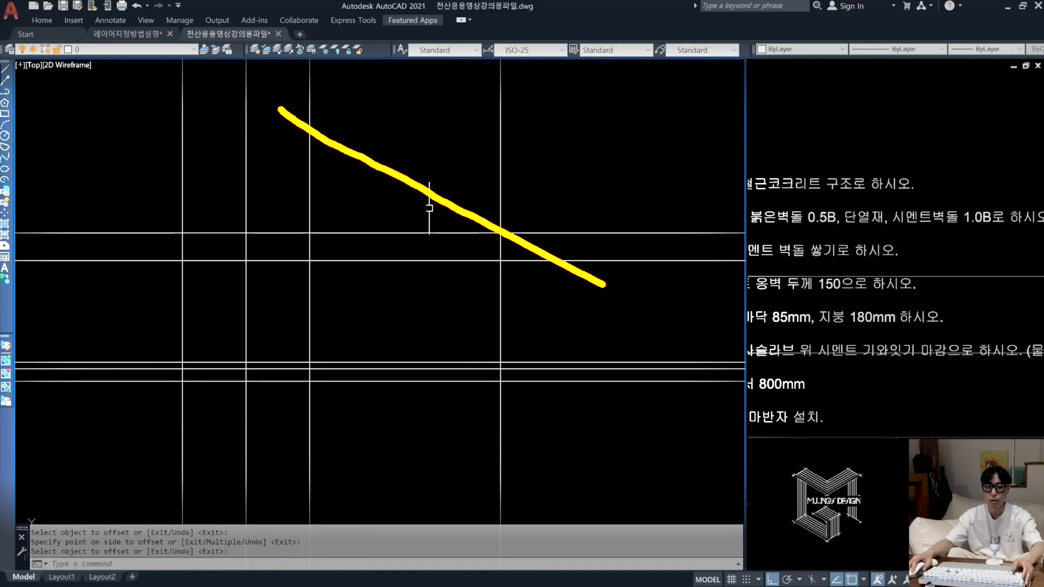
pyautogui.click(901, 250)
pyautogui.scroll(-2, 901, 247)
pyautogui.moveTo(943, 256); pyautogui.dragTo(940, 232, button='middle')
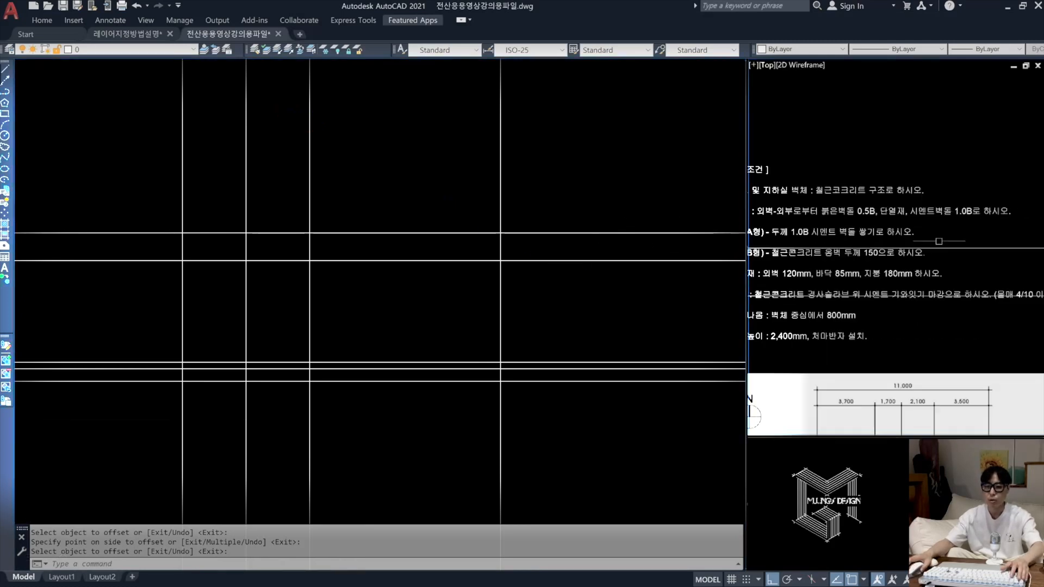
pyautogui.scroll(2, 1000, 294)
pyautogui.moveTo(1000, 295); pyautogui.dragTo(886, 235, button='middle')
pyautogui.moveTo(881, 267); pyautogui.dragTo(954, 257)
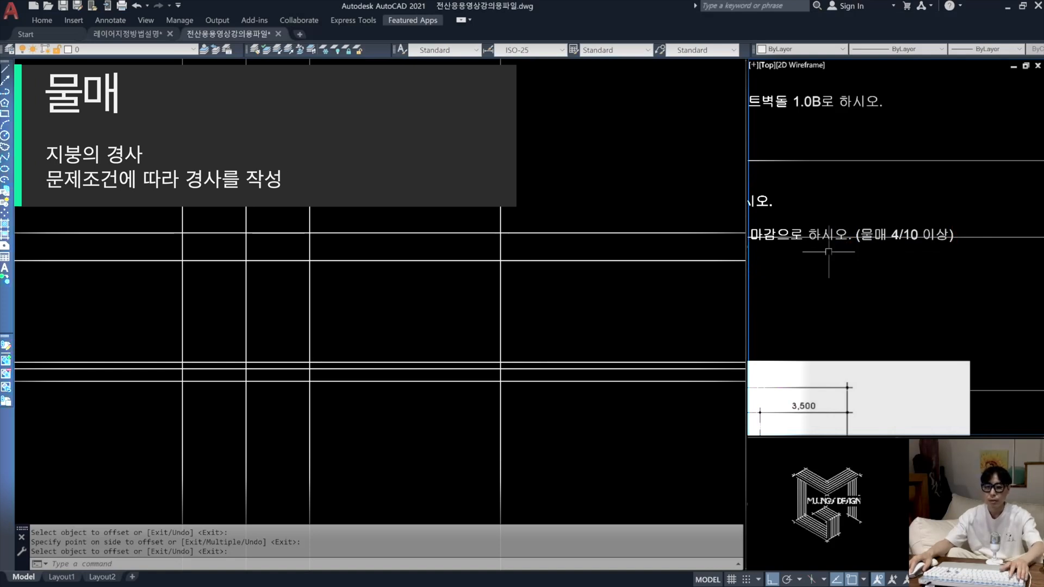
pyautogui.click(576, 198)
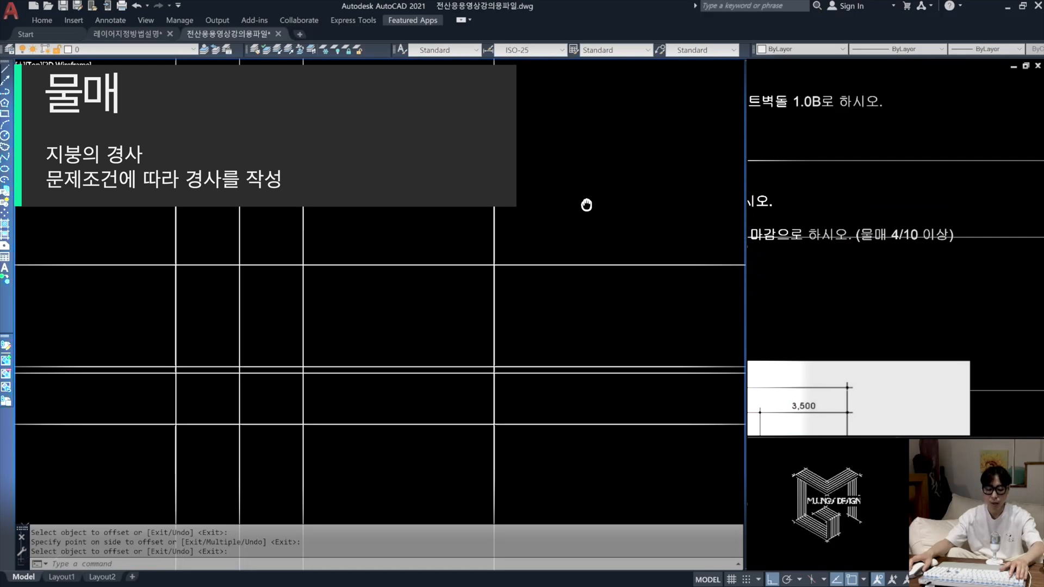
# Step: Draw a 1000 by 400 rectangle in the empty area above the horizontal construction lines, beyond the outermost vertical wall line
pyautogui.moveTo(592, 201); pyautogui.dragTo(570, 214, button='middle')
pyautogui.write('REC')
pyautogui.press('Return')
pyautogui.click(543, 205)
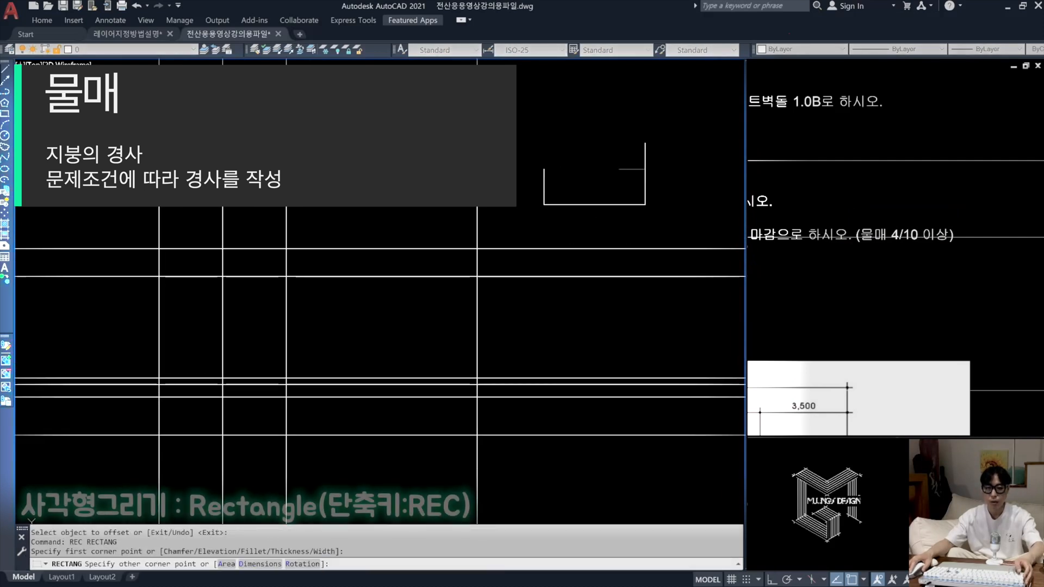
pyautogui.write('@10')
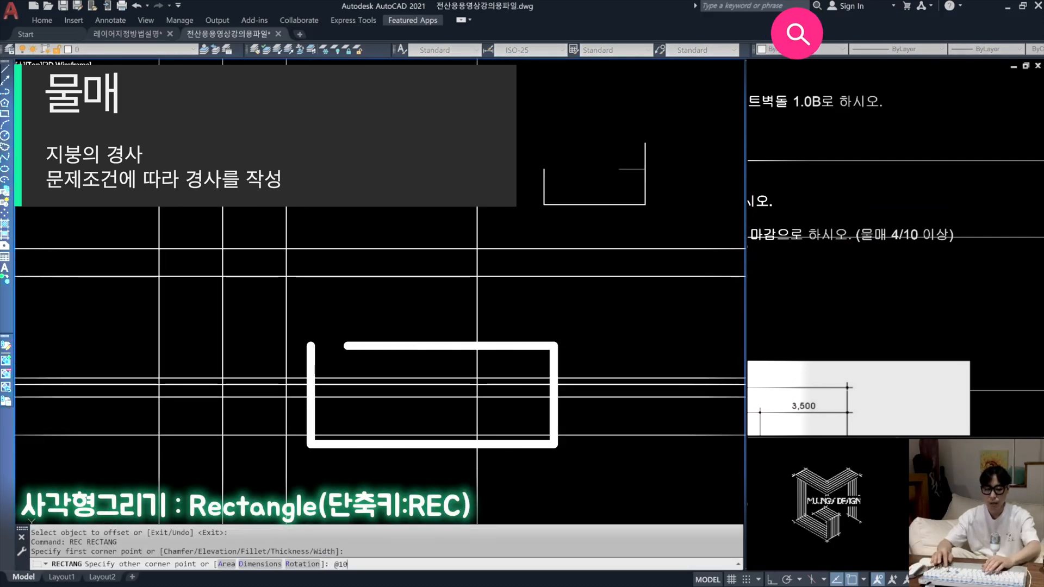
pyautogui.write('00,400')
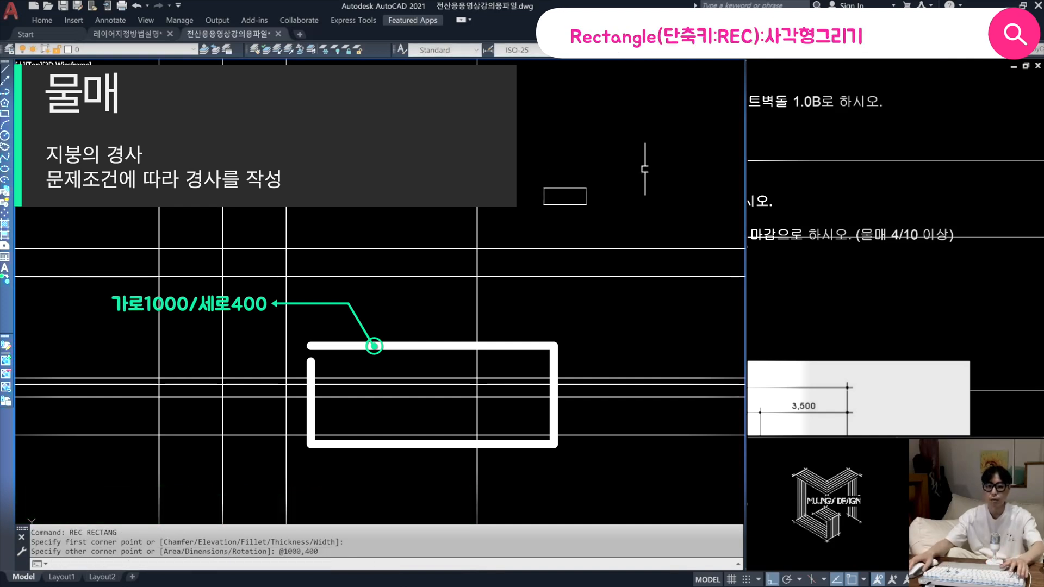
pyautogui.press('Return')
# Step: Draw a construction line through the rectangle's upper-left and lower-right corners to set the 4/10 roof slope
pyautogui.scroll(2, 660, 207)
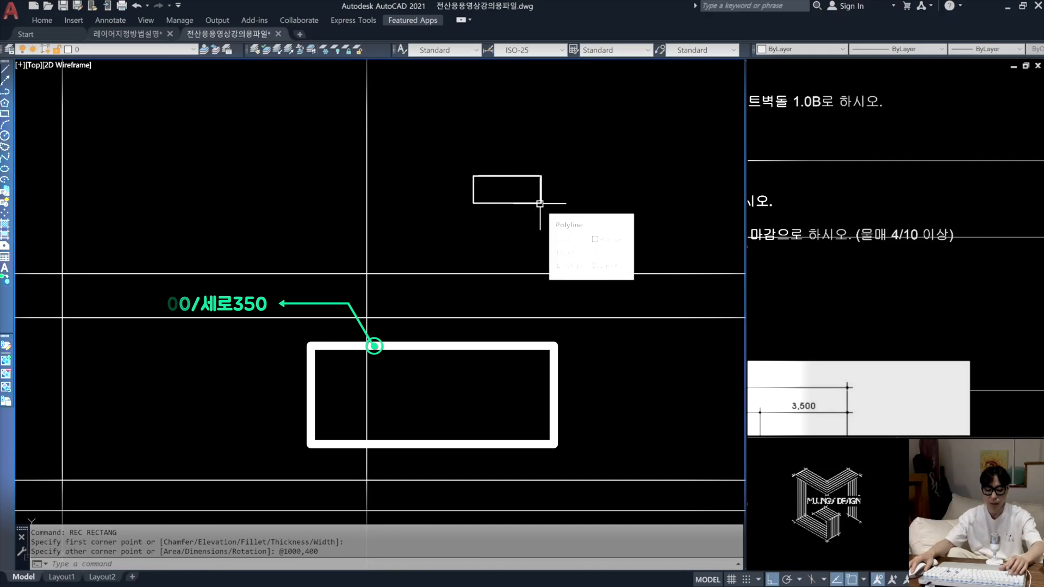
pyautogui.write('xl')
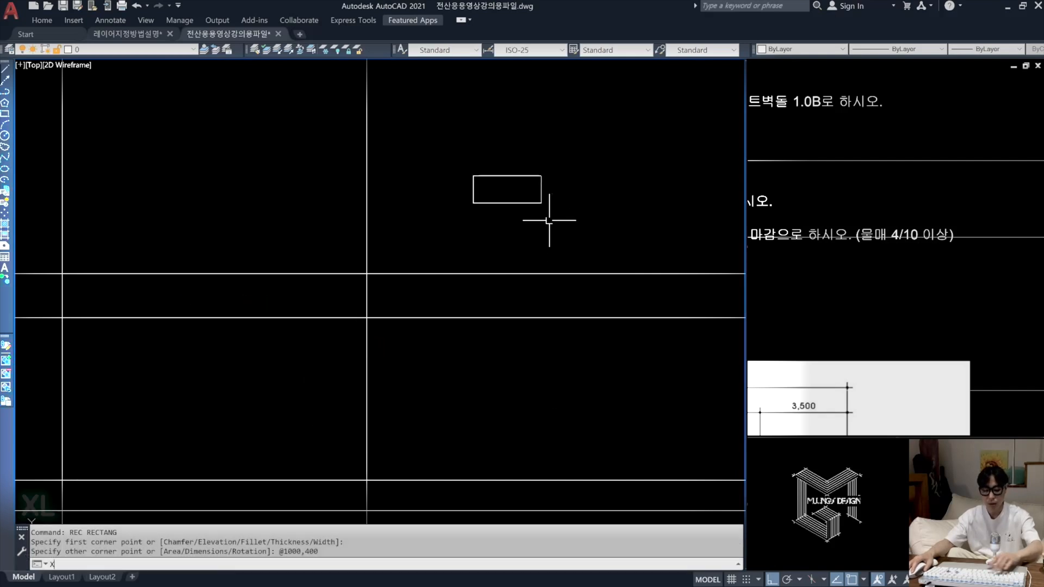
pyautogui.press('Return')
pyautogui.click(473, 176)
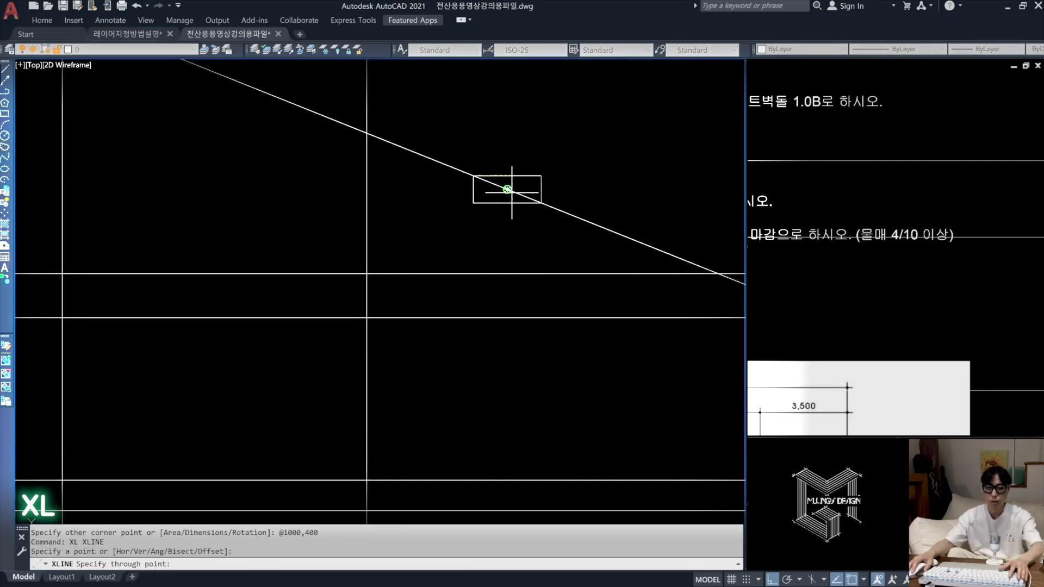
pyautogui.click(541, 203)
pyautogui.press('Return')
pyautogui.click(577, 227)
pyautogui.click(559, 196)
pyautogui.press('Escape')
pyautogui.scroll(-2, 627, 200)
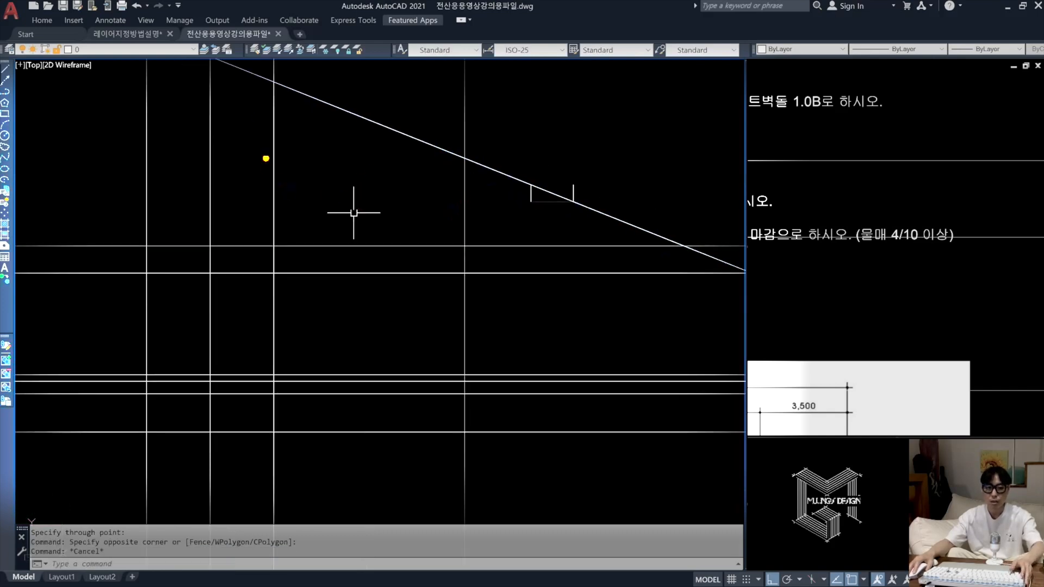
pyautogui.moveTo(264, 154); pyautogui.dragTo(278, 260)
pyautogui.moveTo(279, 207); pyautogui.dragTo(371, 207)
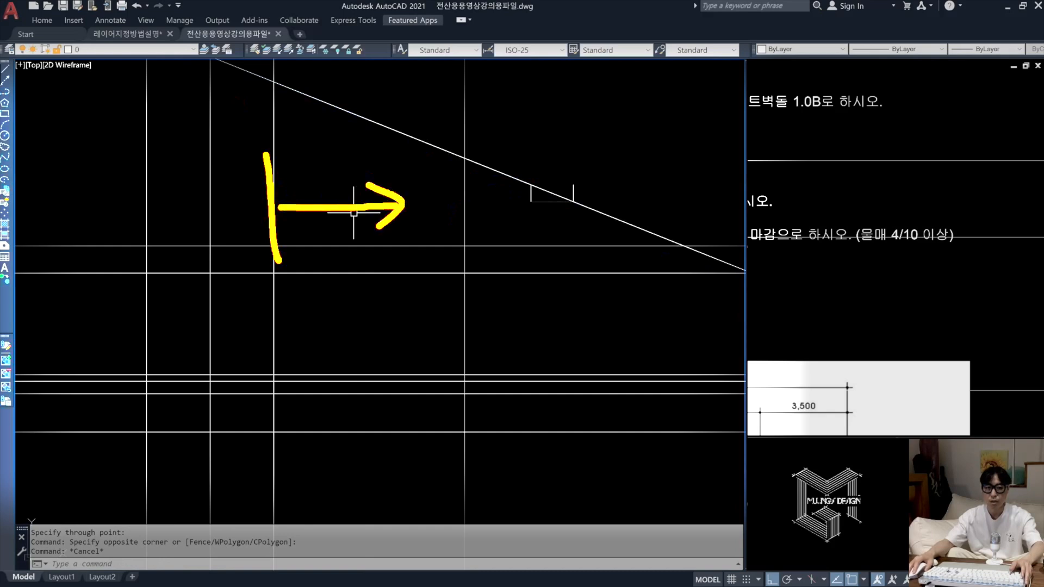
pyautogui.moveTo(248, 78); pyautogui.dragTo(677, 239)
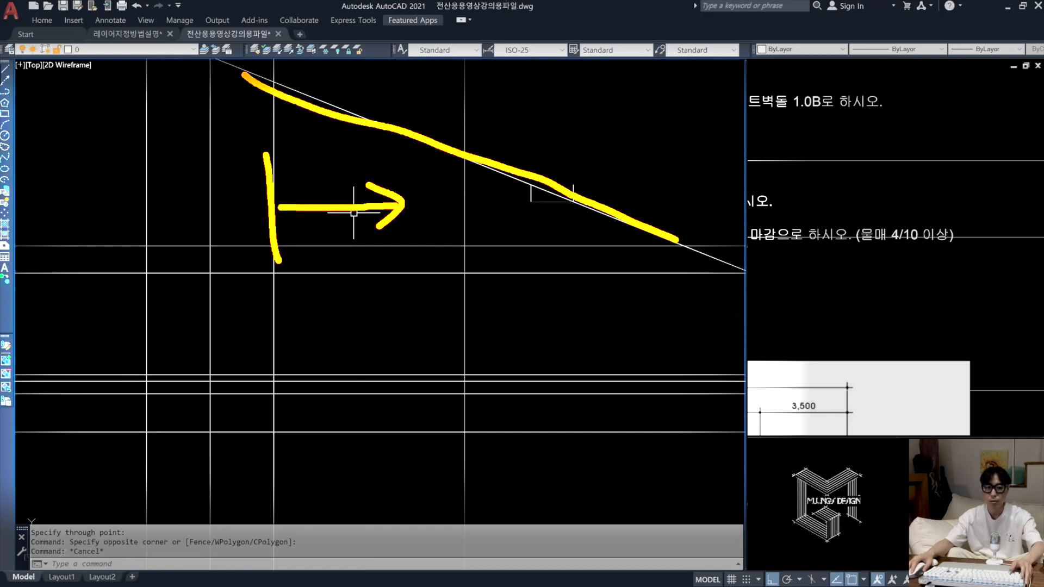
pyautogui.press('Escape')
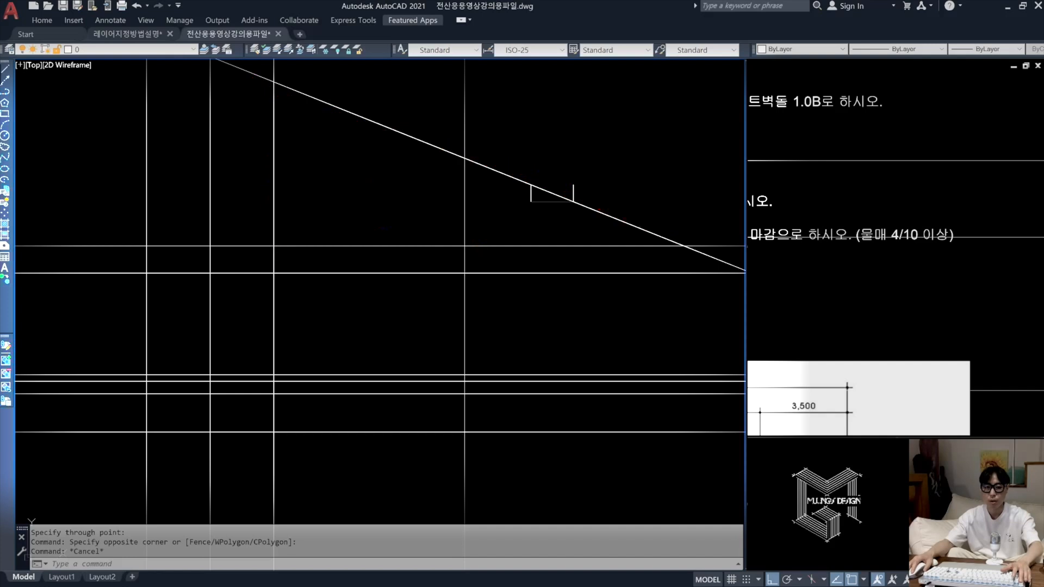
pyautogui.press('Escape')
pyautogui.click(496, 179)
pyautogui.click(466, 150)
pyautogui.press('Escape')
pyautogui.press('Escape')
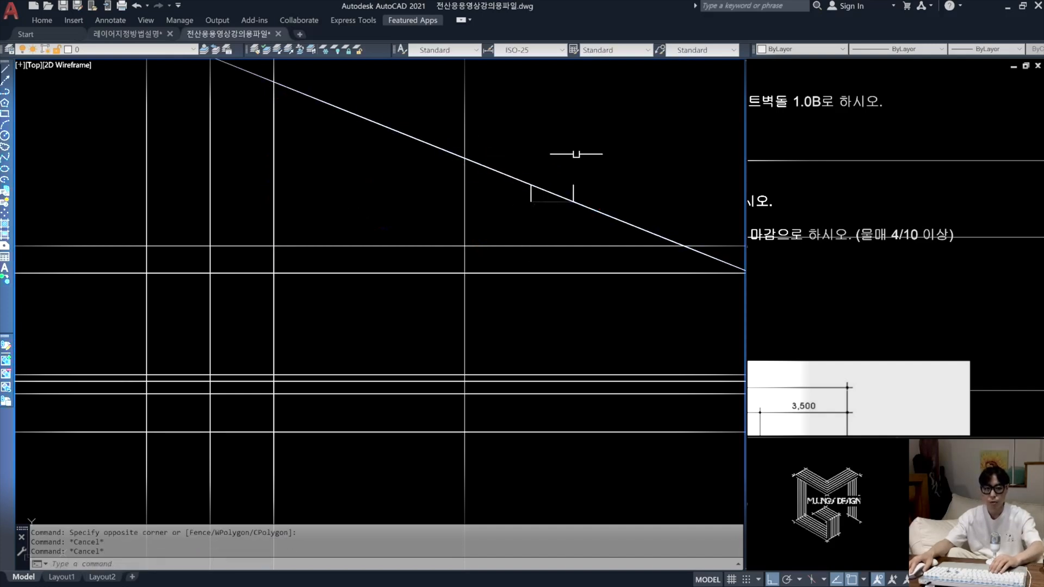
pyautogui.moveTo(707, 96); pyautogui.dragTo(268, 320)
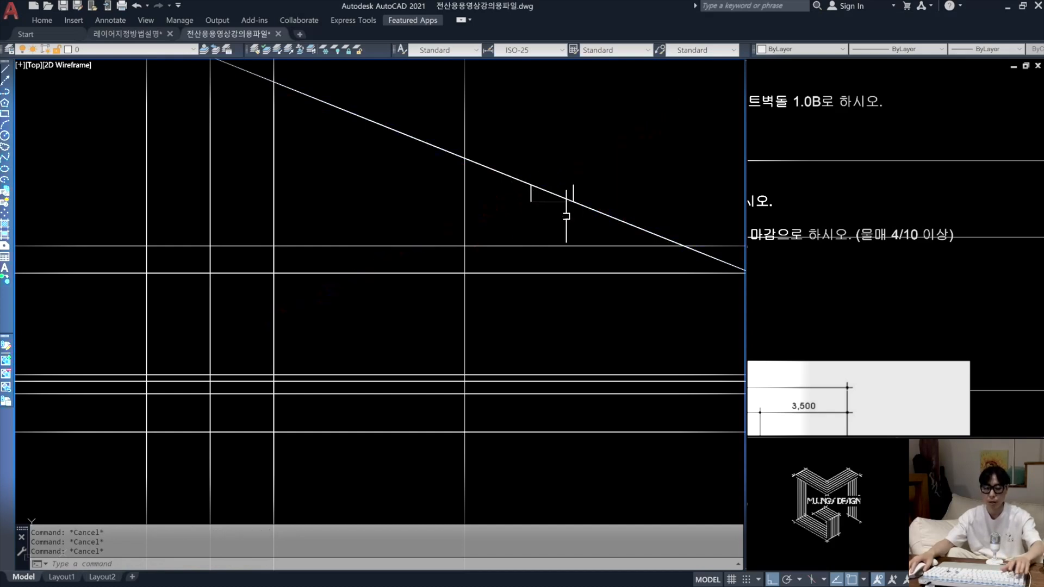
# Step: Move the slope line from the rectangle's lower-right corner to where the ring beam top line crosses the rightmost wall centre line
pyautogui.write('m')
pyautogui.press('Return')
pyautogui.click(602, 211)
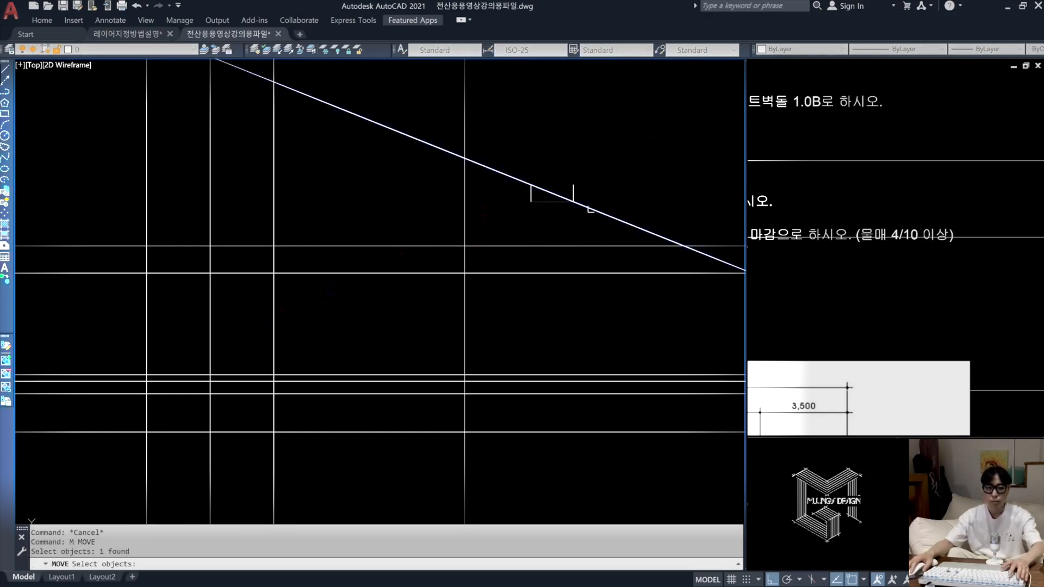
pyautogui.press('Return')
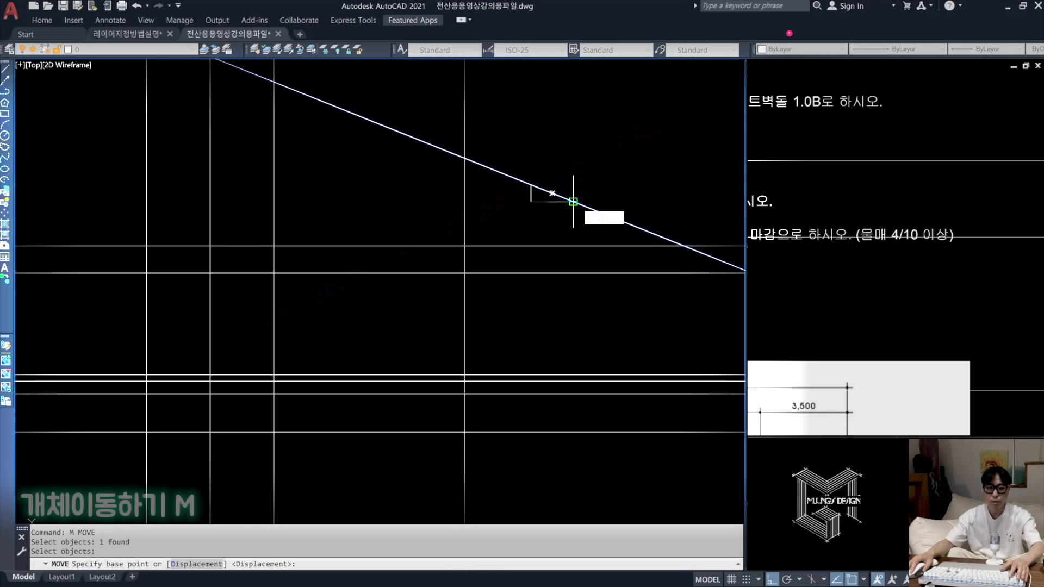
pyautogui.click(573, 201)
pyautogui.click(464, 246)
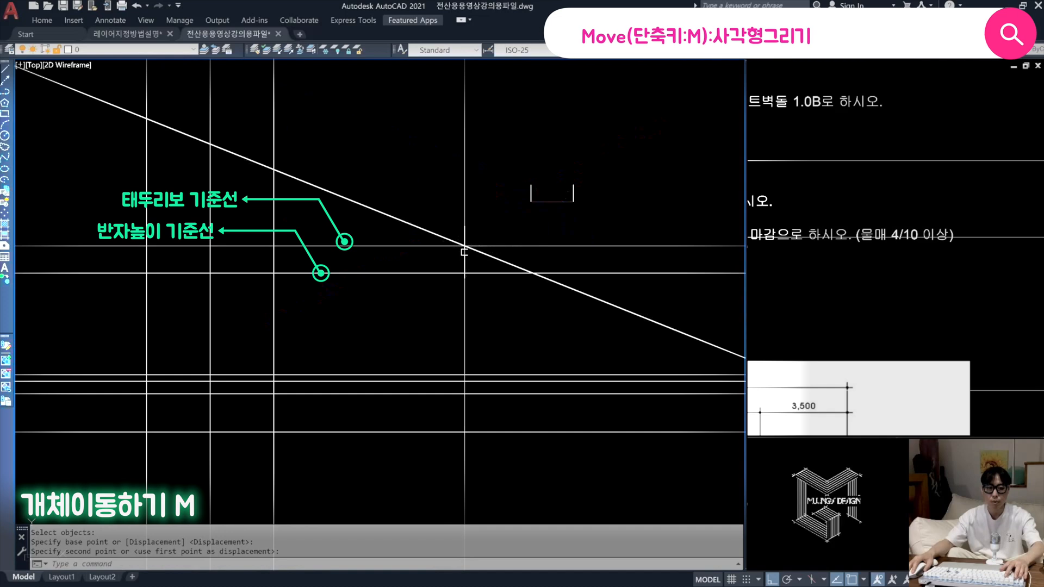
# Step: Erase the slope reference rectangle
pyautogui.moveTo(357, 239); pyautogui.dragTo(426, 244, button='middle')
pyautogui.write('e')
pyautogui.press('Return')
pyautogui.click(654, 214)
pyautogui.click(573, 172)
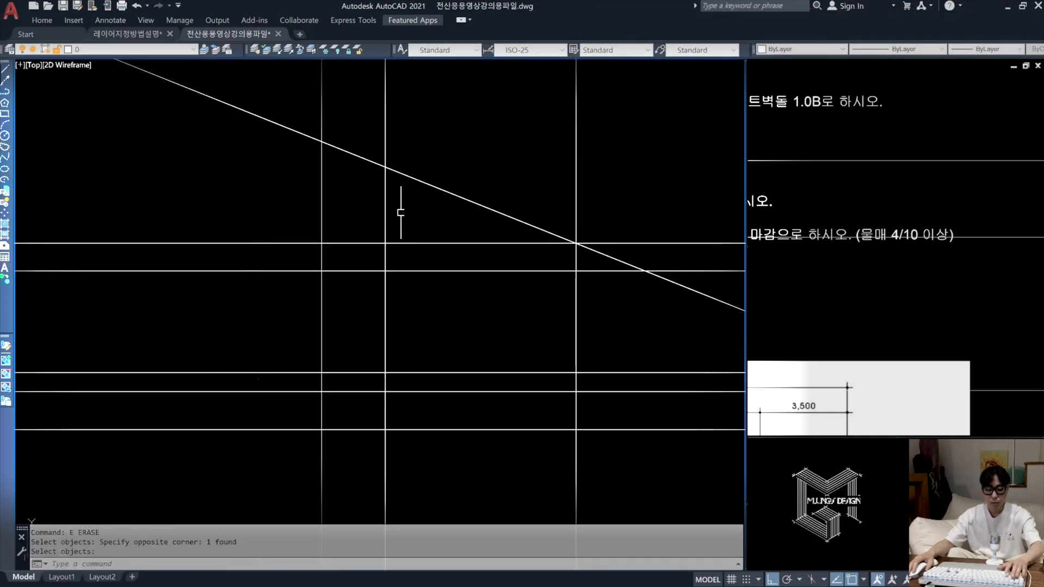
# Step: Trim the part of the slope line that extends left of the roof ridge's vertical line
pyautogui.write('te cor')
pyautogui.press('Return')
pyautogui.click(403, 188)
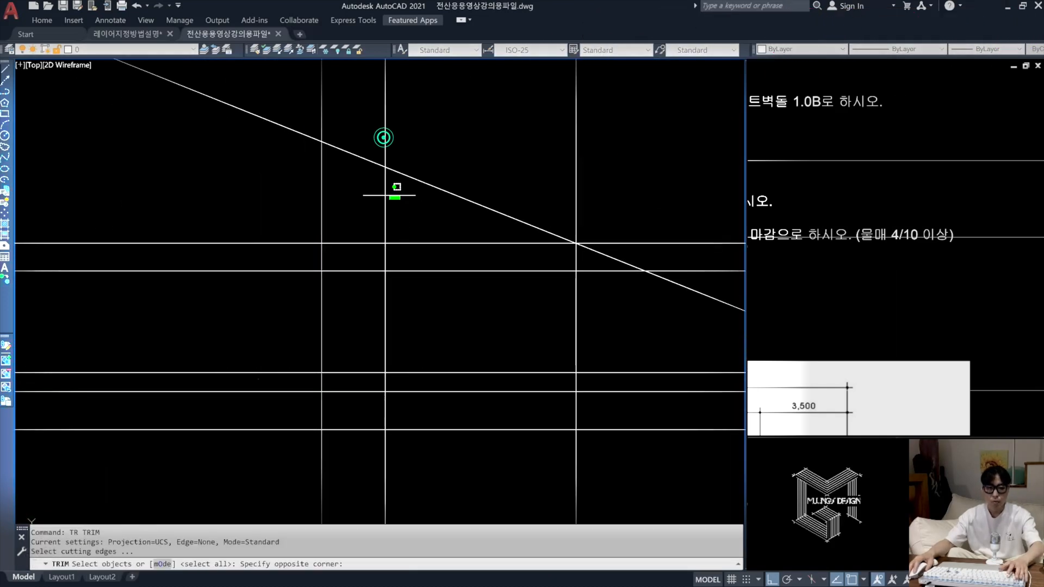
pyautogui.click(375, 193)
pyautogui.press('Return')
pyautogui.click(371, 201)
pyautogui.click(360, 106)
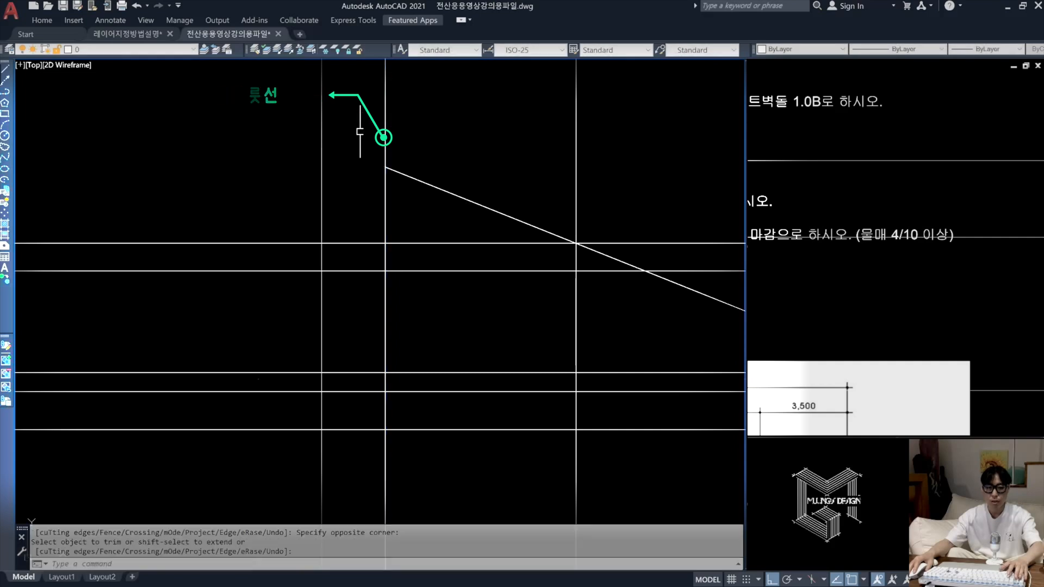
# Step: Mirror the roof slope line about the vertical line through the ridge, keeping the original
pyautogui.moveTo(536, 205); pyautogui.dragTo(500, 209, button='middle')
pyautogui.press('Return')
pyautogui.write('mi')
pyautogui.press('Return')
pyautogui.click(412, 205)
pyautogui.click(369, 170)
pyautogui.press('Return')
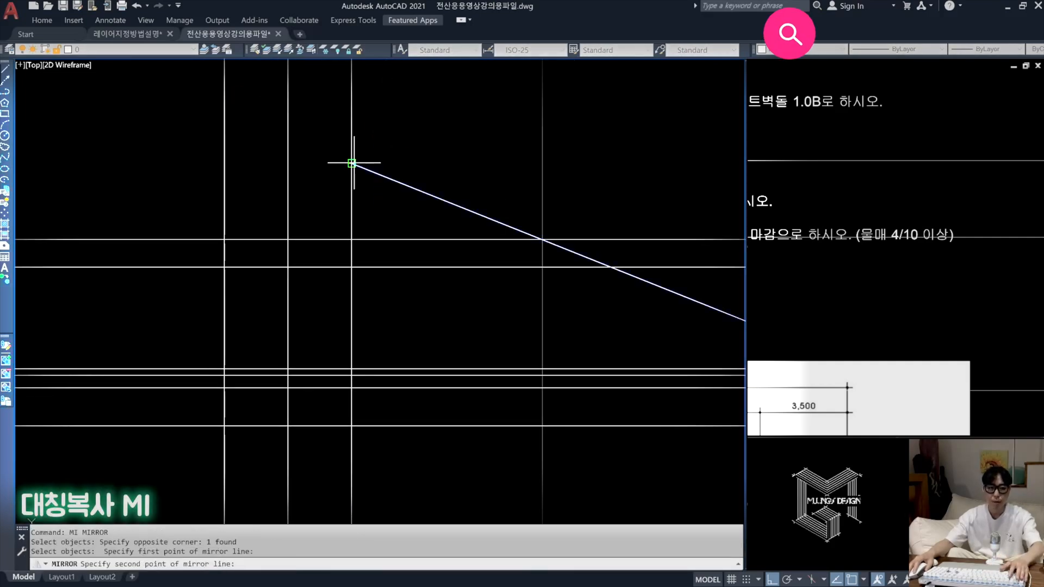
pyautogui.click(352, 163)
pyautogui.click(374, 213)
pyautogui.press('Return')
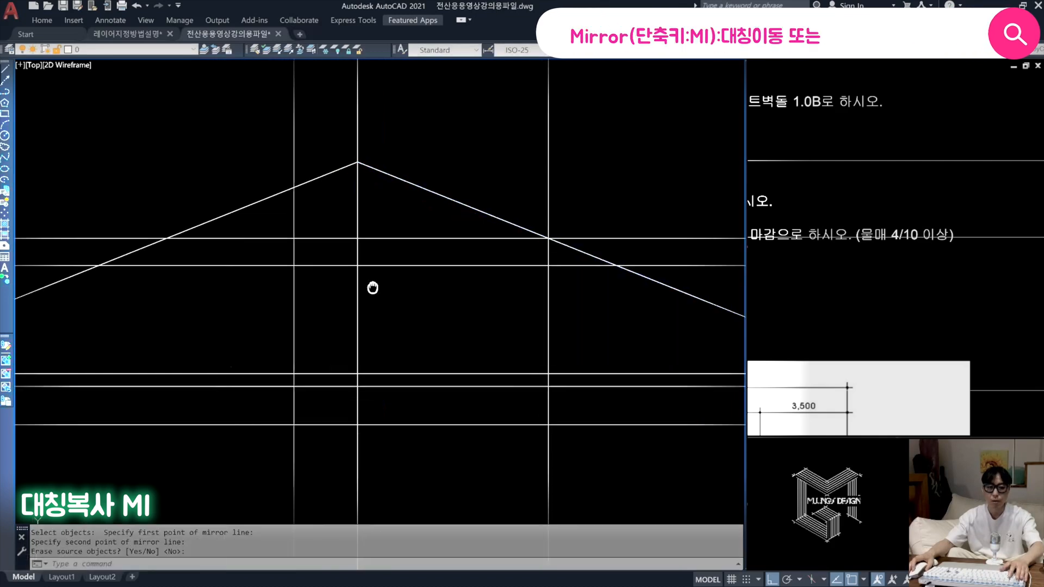
# Step: Draw a boundary rectangle around the roof ridge, the level lines and the vertical wall lines of the section
pyautogui.scroll(-2, 419, 284)
pyautogui.write('rec')
pyautogui.press('Return')
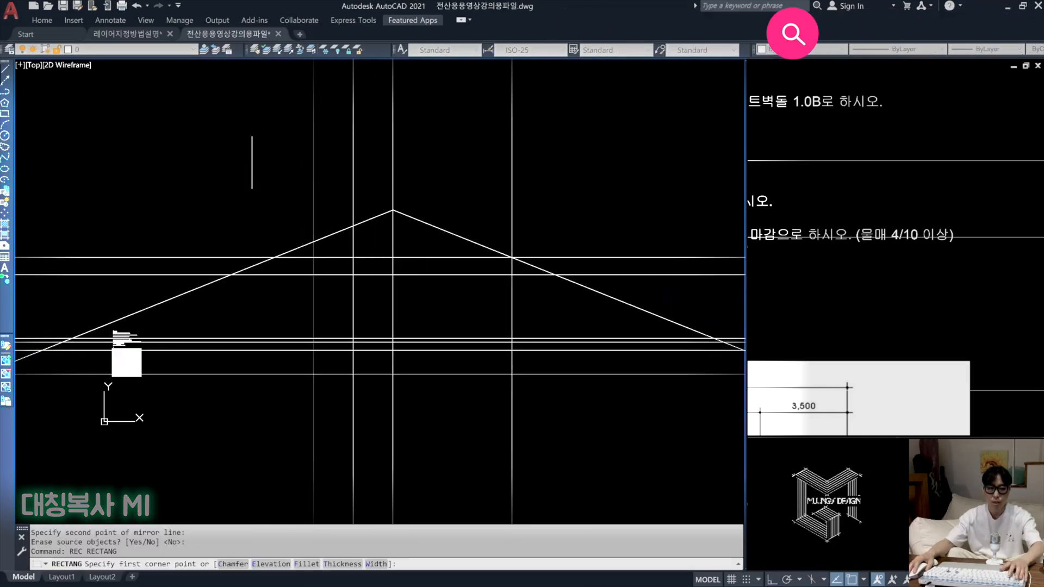
pyautogui.click(245, 169)
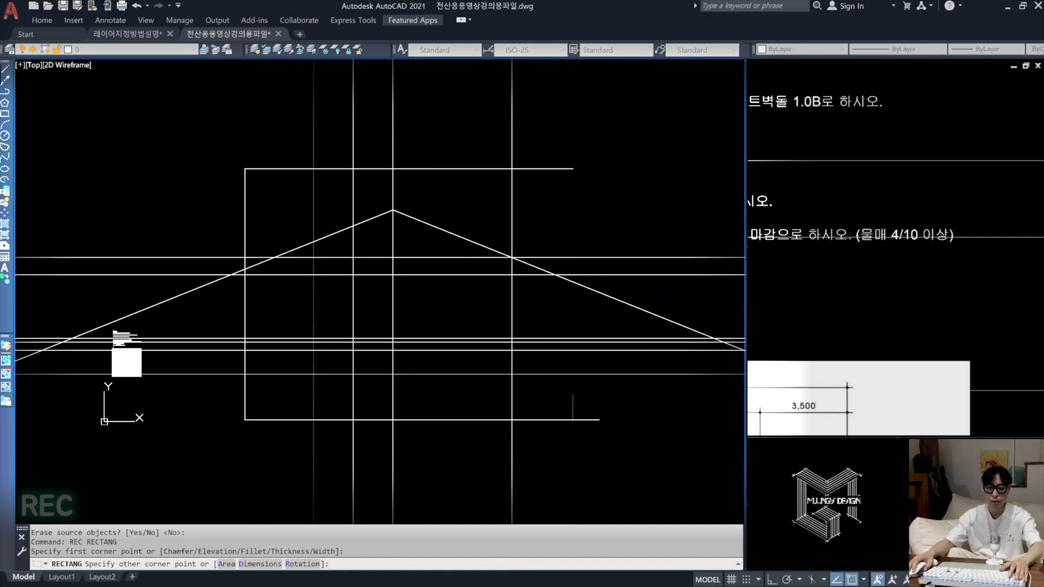
pyautogui.click(580, 422)
# Step: Trim all construction lines and roof slopes outside the boundary rectangle on its four sides
pyautogui.write('tr')
pyautogui.press('Return')
pyautogui.click(591, 427)
pyautogui.click(567, 393)
pyautogui.press('Return')
pyautogui.click(671, 419)
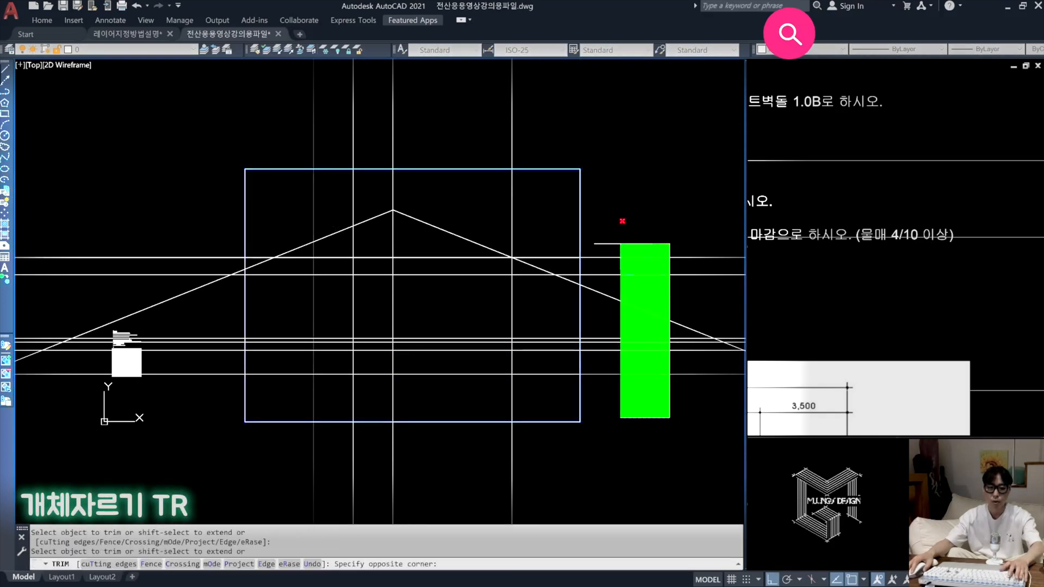
pyautogui.click(620, 244)
pyautogui.click(533, 125)
pyautogui.click(272, 105)
pyautogui.click(229, 409)
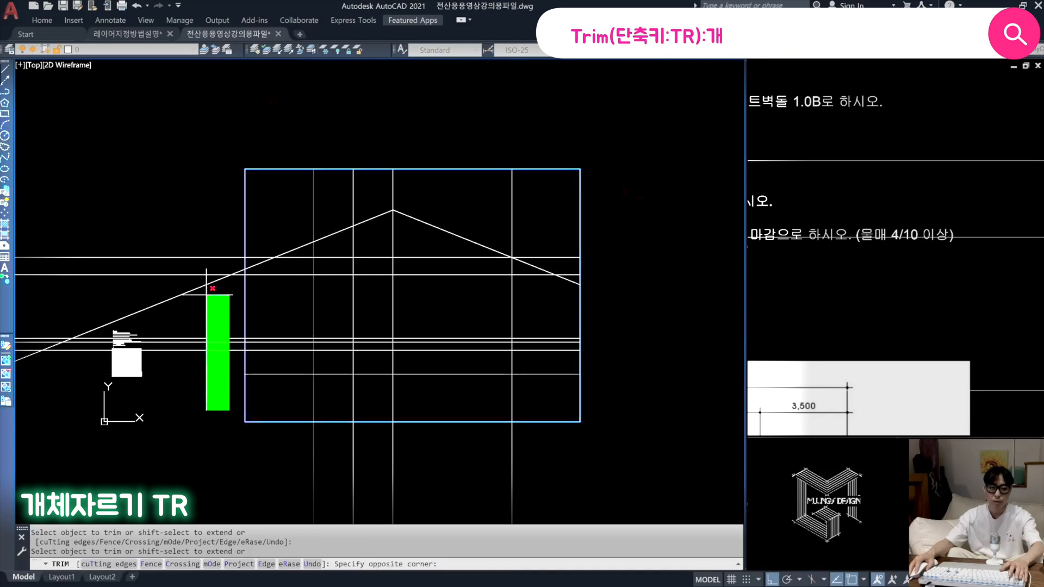
pyautogui.click(182, 204)
pyautogui.click(601, 509)
pyautogui.click(242, 458)
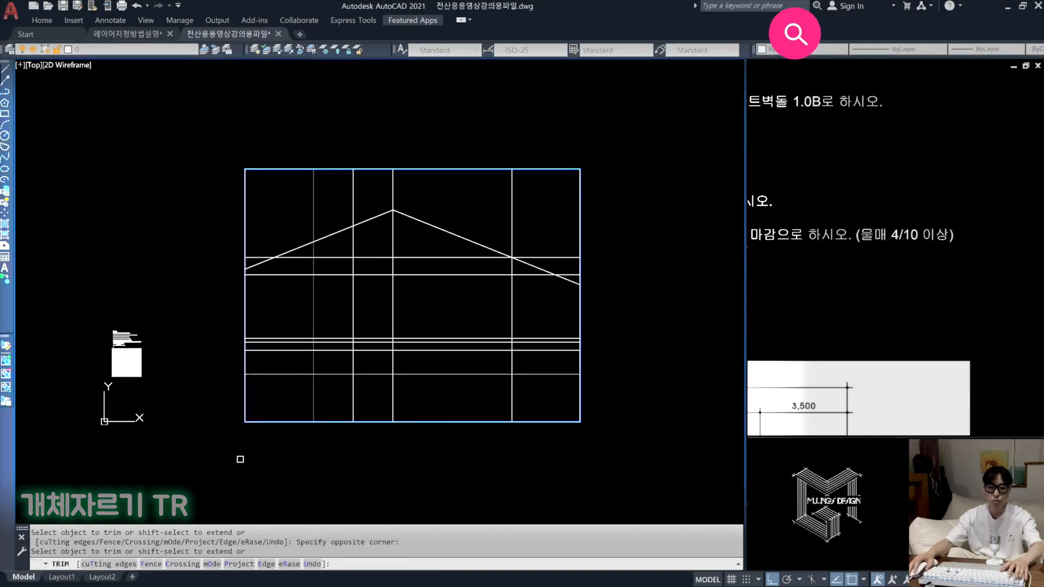
pyautogui.press('Return')
# Step: Erase the boundary rectangle around the trimmed construction lines
pyautogui.write('e')
pyautogui.press('Return')
pyautogui.click(461, 441)
pyautogui.click(423, 392)
pyautogui.press('Return')
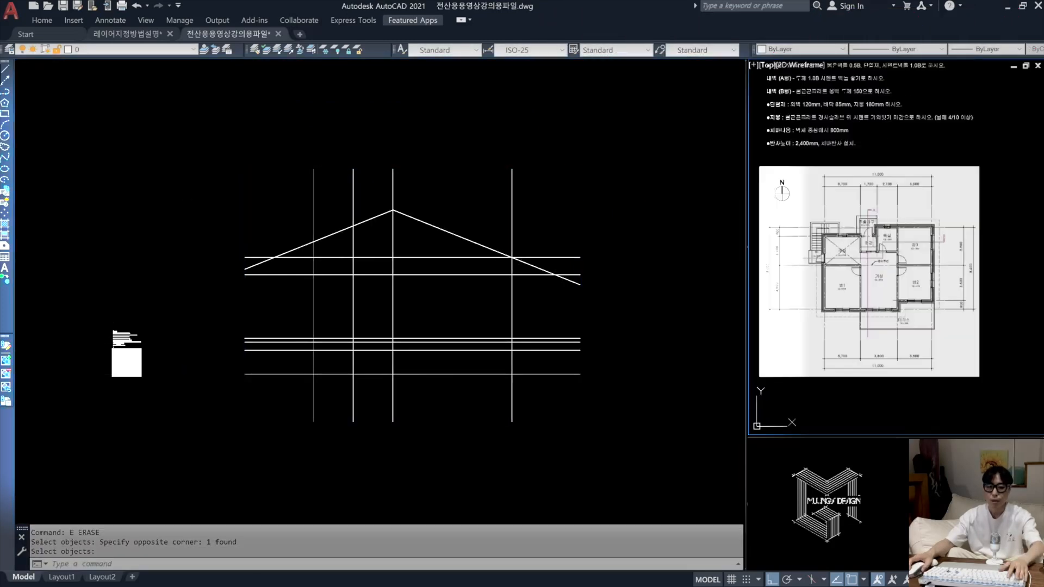
# Step: Create a new layer named 흰색(0.3) in the layer manager
pyautogui.scroll(2, 394, 356)
pyautogui.moveTo(397, 357); pyautogui.dragTo(375, 388, button='middle')
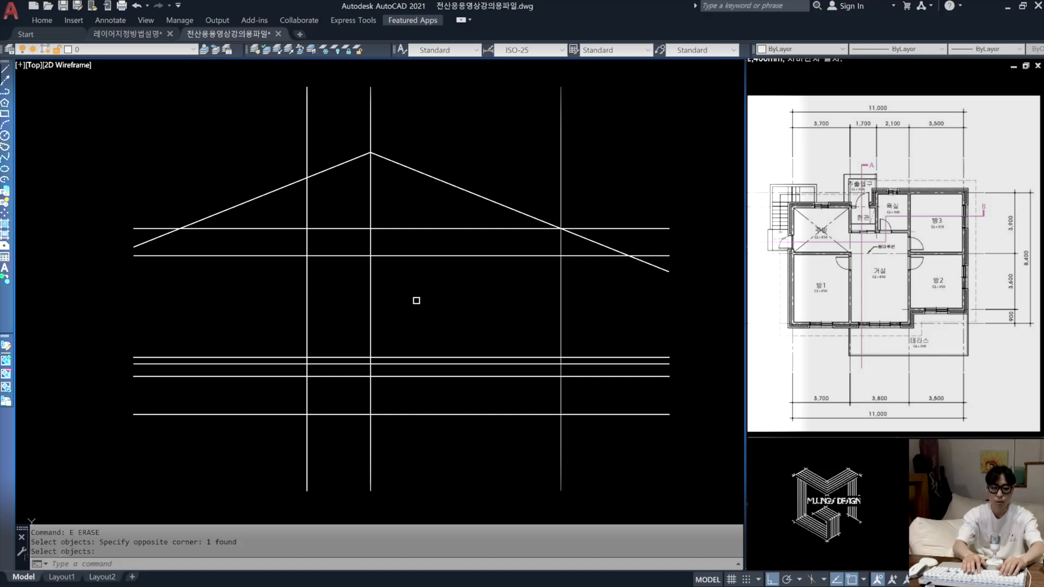
pyautogui.press('Return')
pyautogui.write('la')
pyautogui.press('Return')
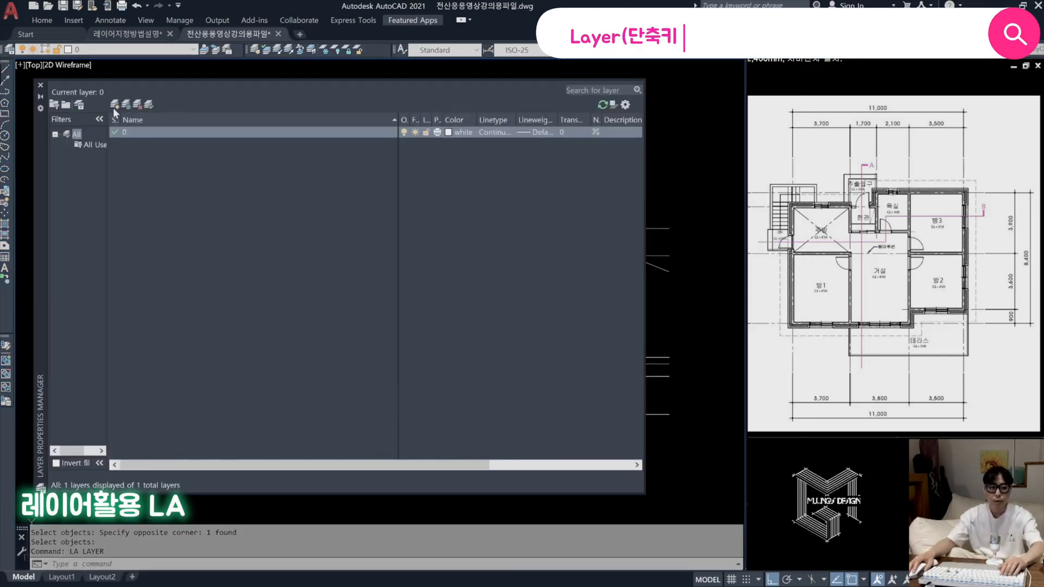
pyautogui.click(115, 105)
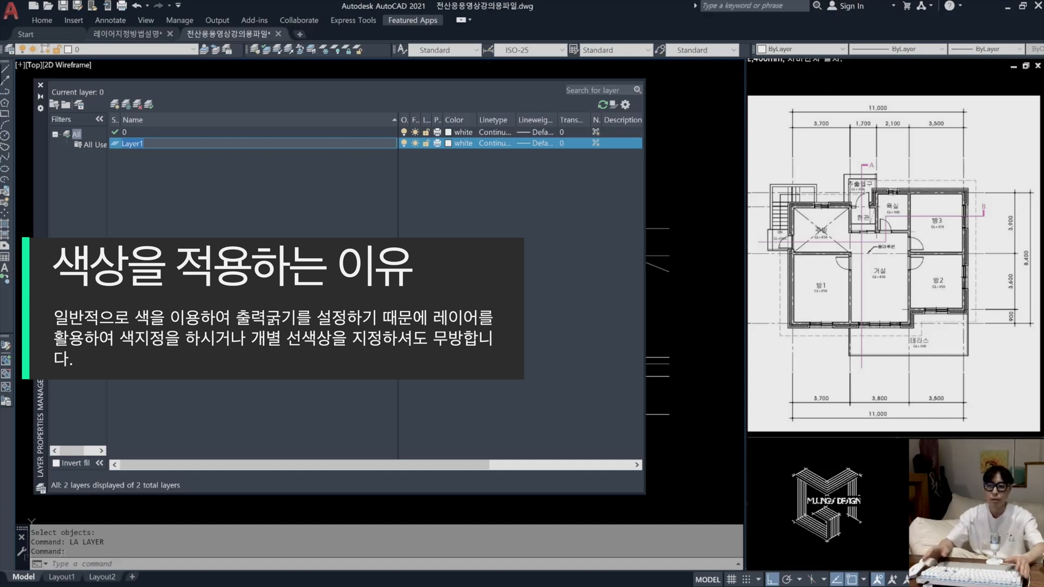
pyautogui.click(827, 81)
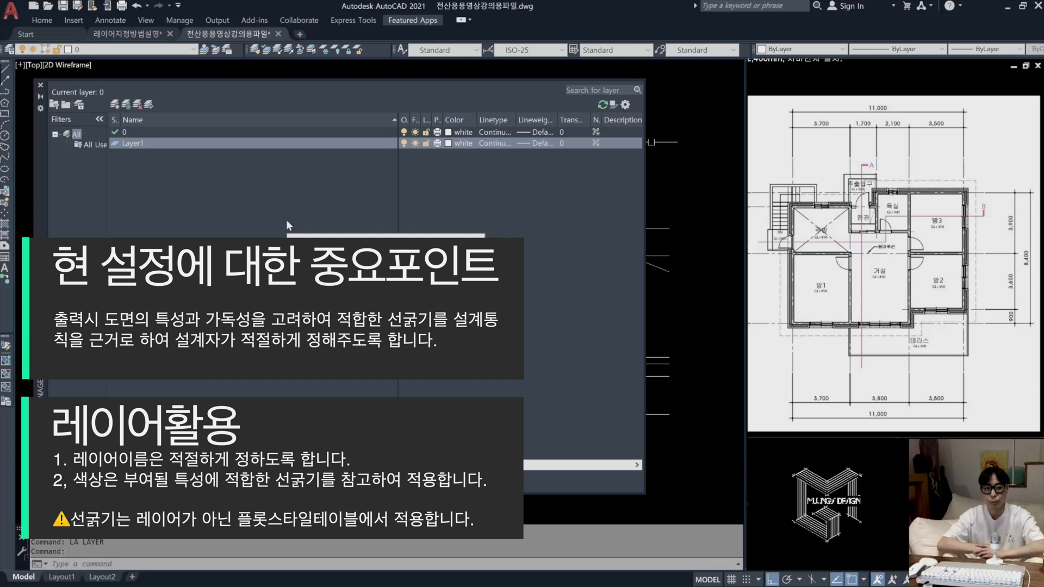
pyautogui.click(106, 149)
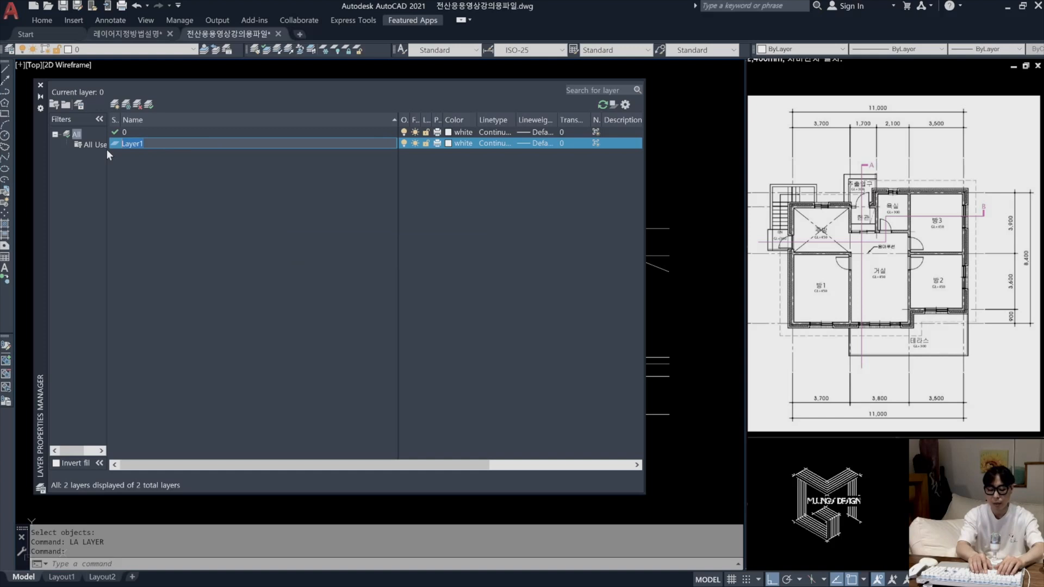
pyautogui.write('GML')
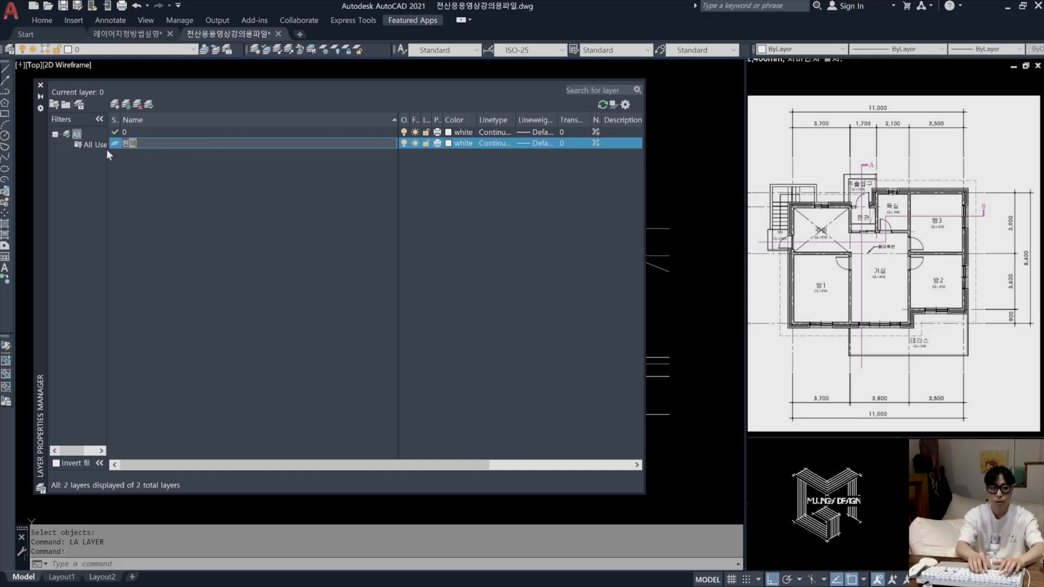
pyautogui.write('ㄴ색')
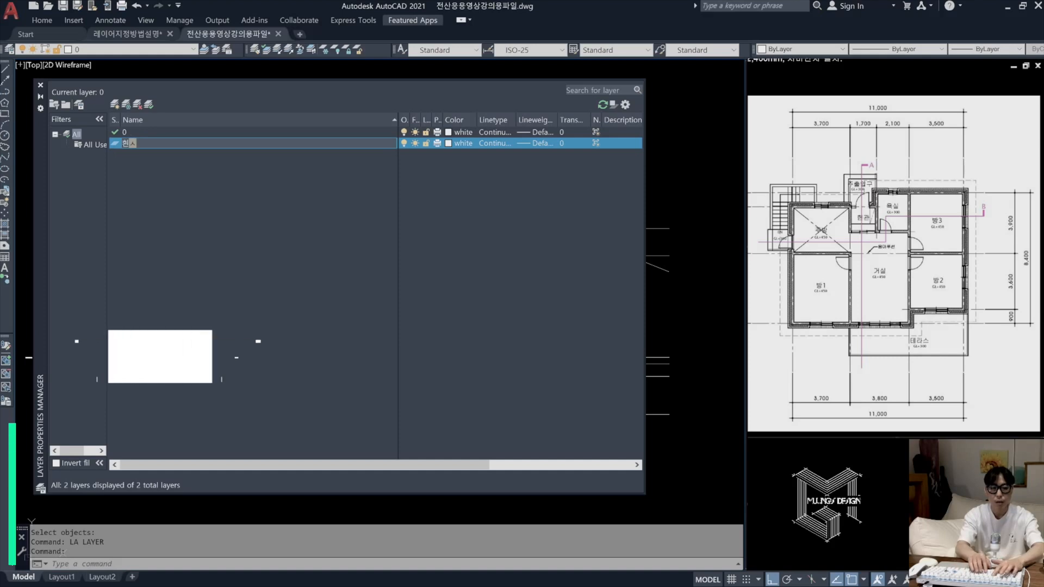
pyautogui.write('(0.3')
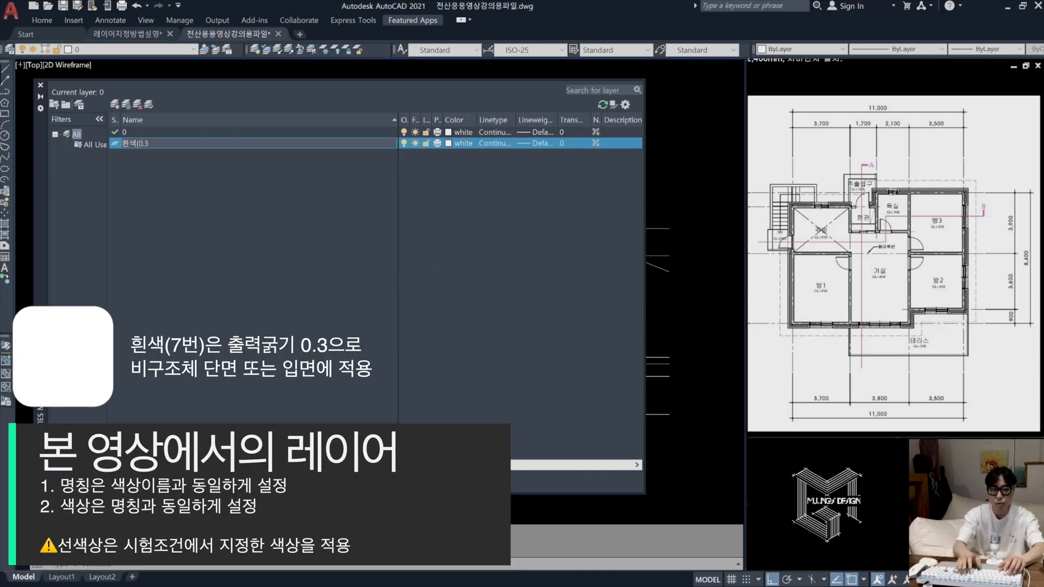
pyautogui.write(')')
pyautogui.press('Return')
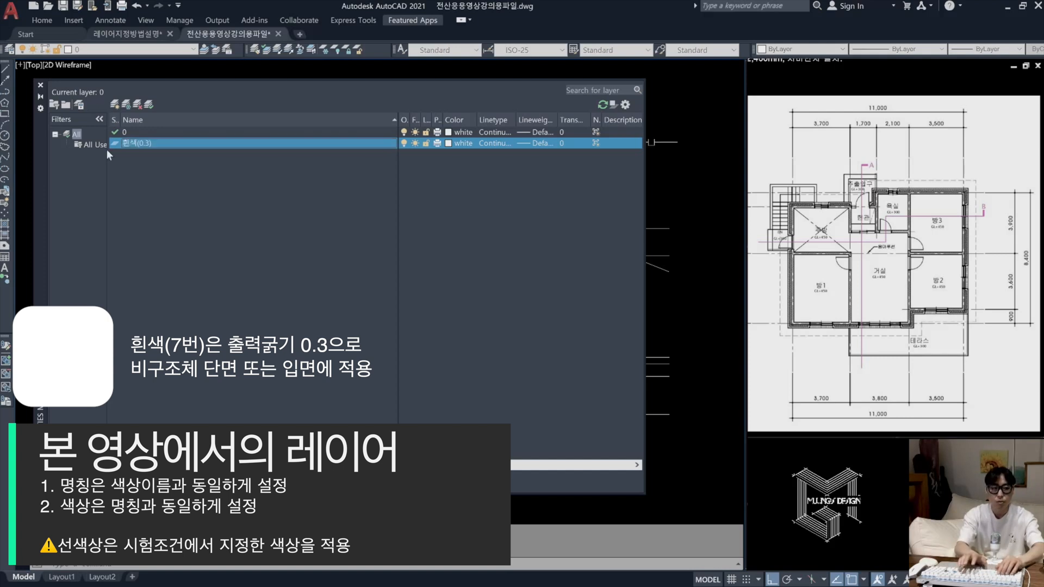
# Step: Create a new layer named 노랑색(0.4)
pyautogui.hotkey('alt', 'n')
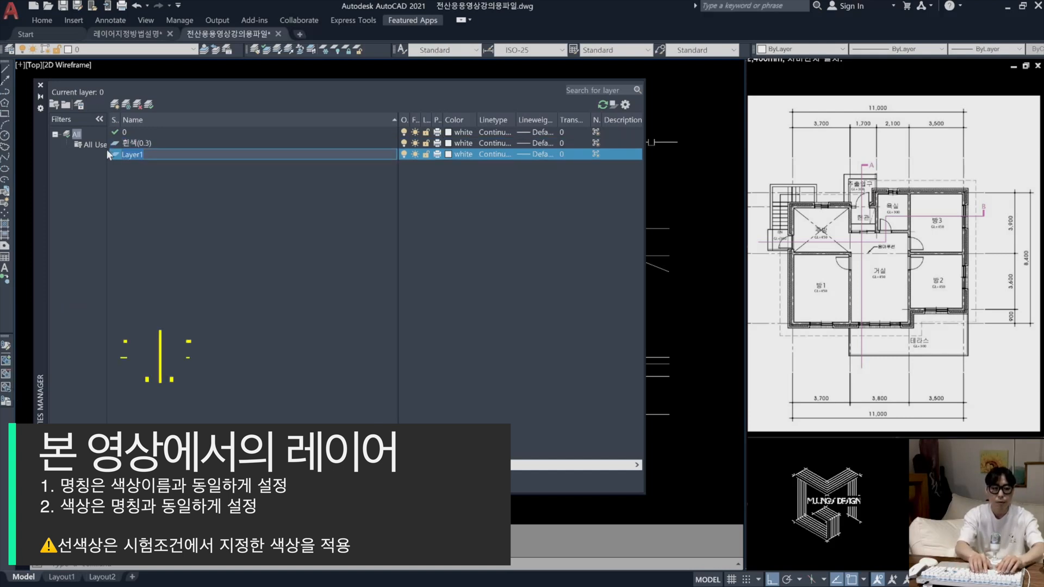
pyautogui.write('노랑')
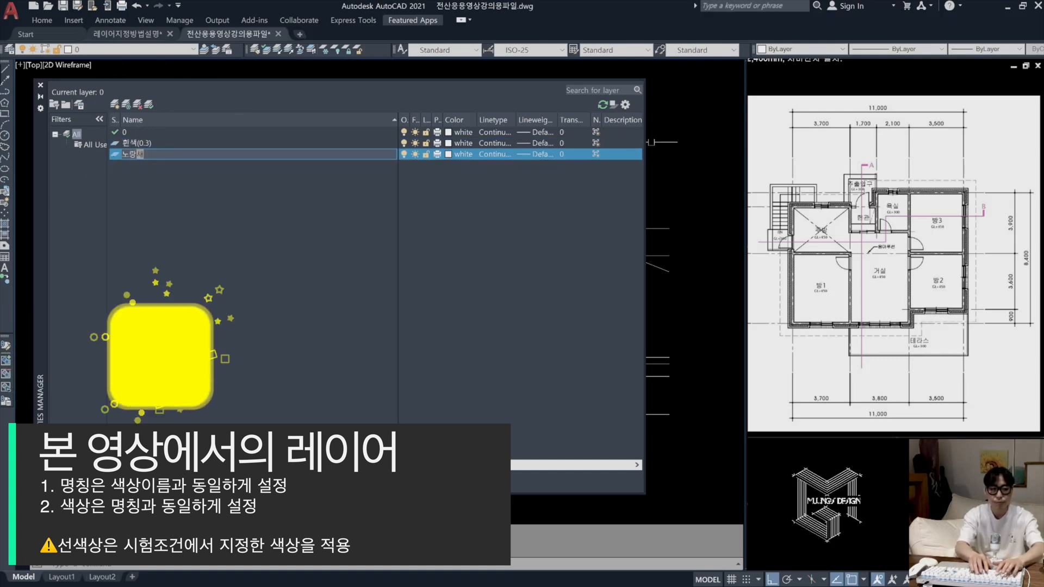
pyautogui.write('색(0.4')
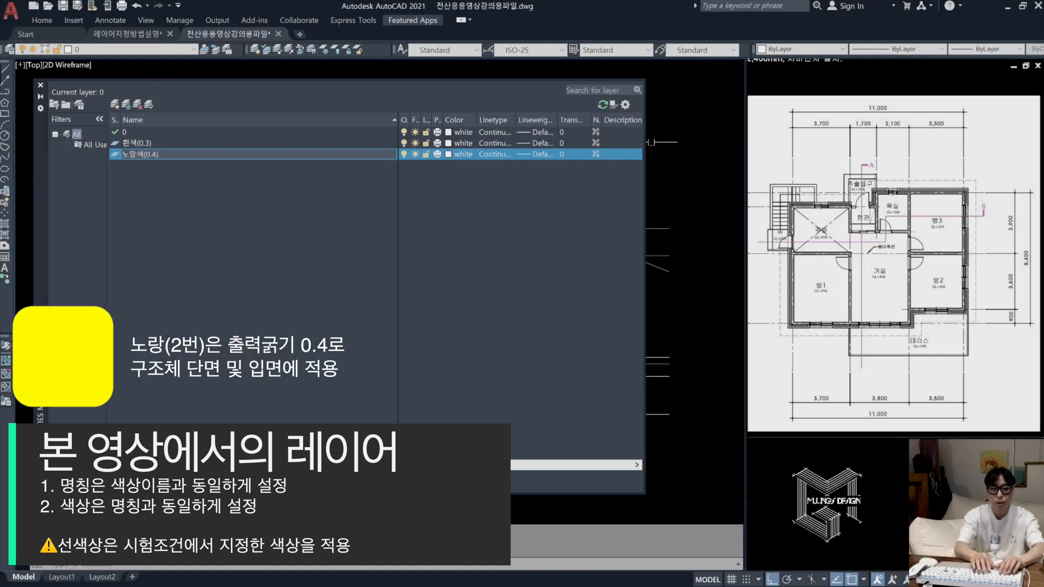
pyautogui.press('Return')
# Step: Create a new layer named 하늘색(0.3)-주석 for annotations
pyautogui.hotkey('alt', 'n')
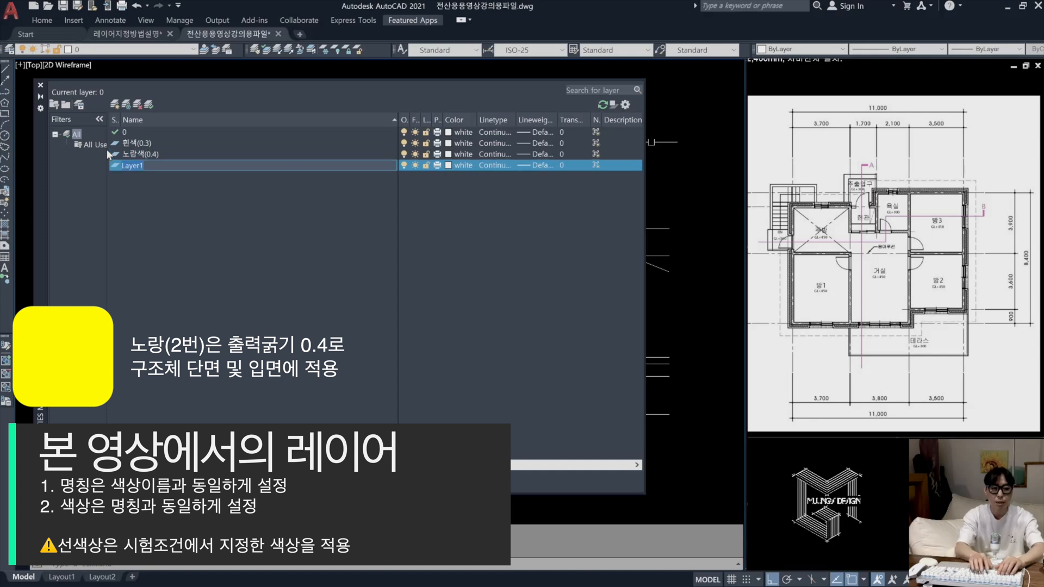
pyautogui.write('ㅎ흰')
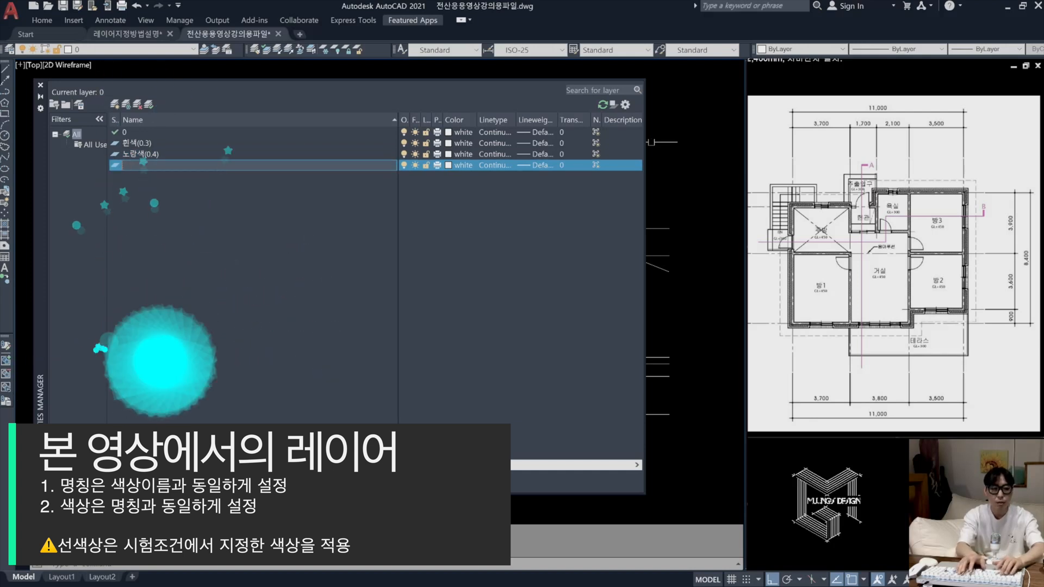
pyautogui.write('늘색')
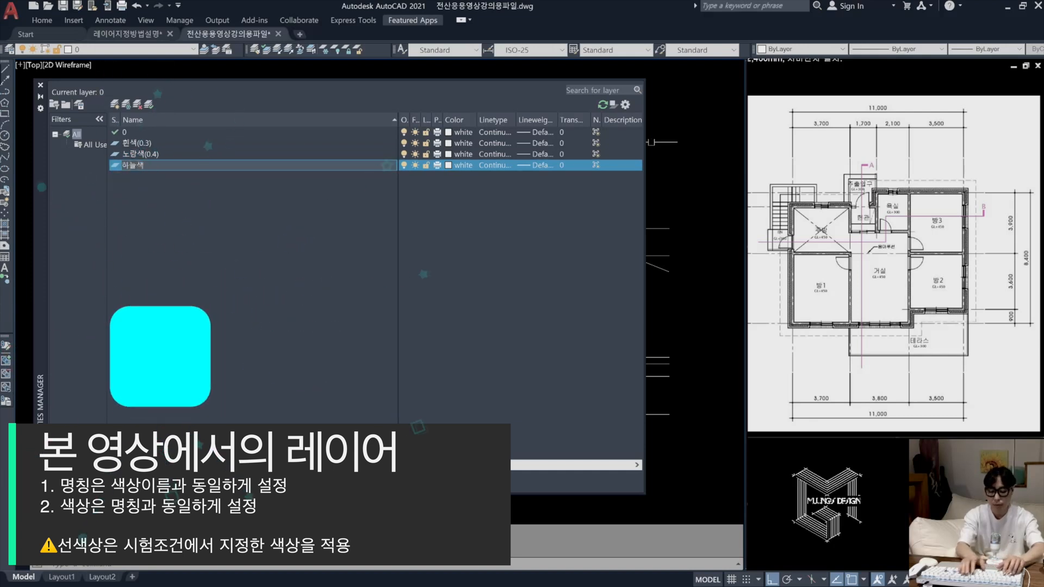
pyautogui.write('(0.3)-주석')
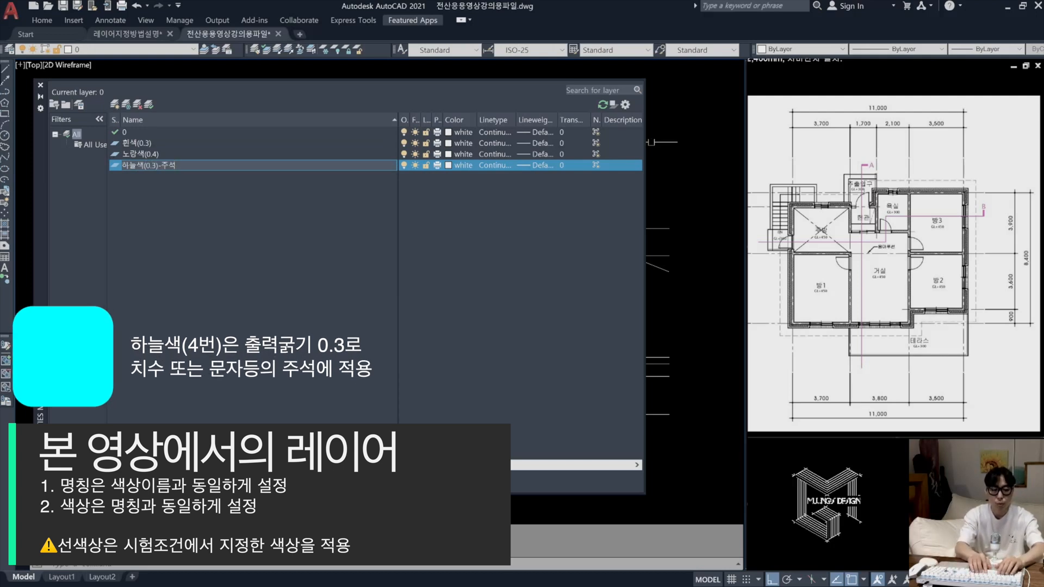
pyautogui.press('Return')
# Step: Create a new layer named 파랑(0.1)-마감선_해치선 for finish and hatch lines
pyautogui.hotkey('alt', 'n')
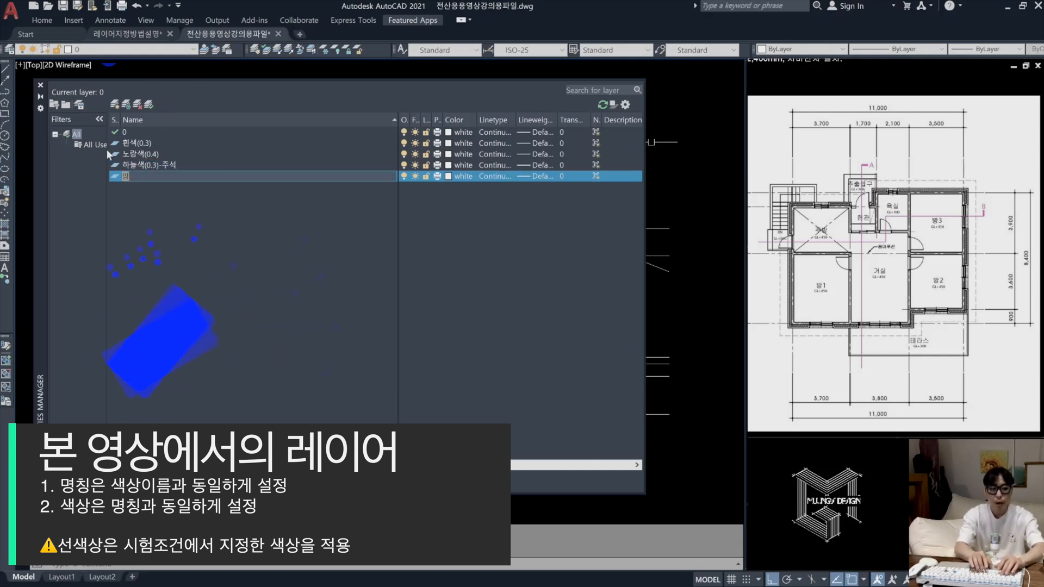
pyautogui.write('파랑')
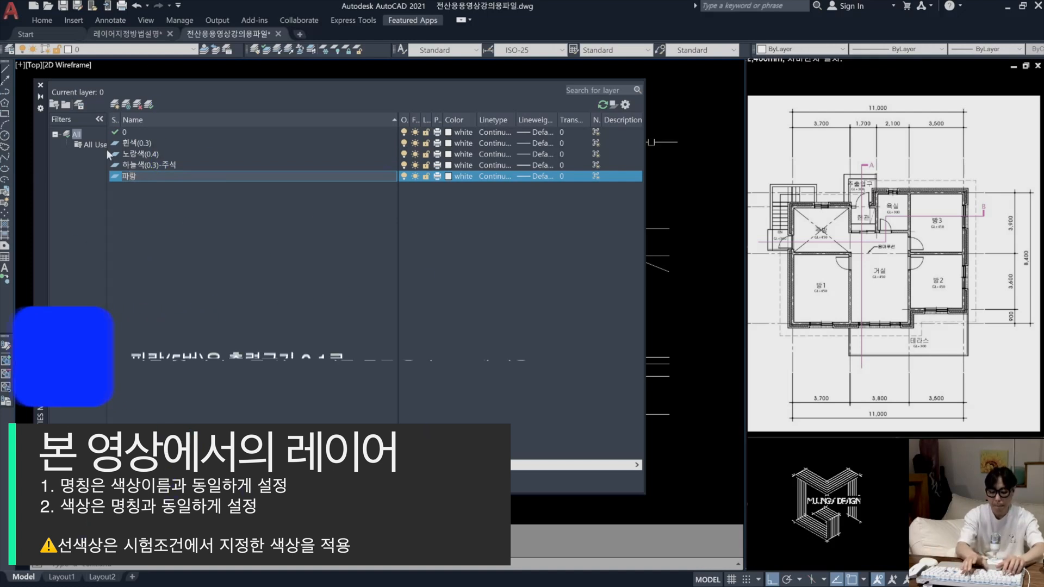
pyautogui.write('(0.1)-마감선_해치선')
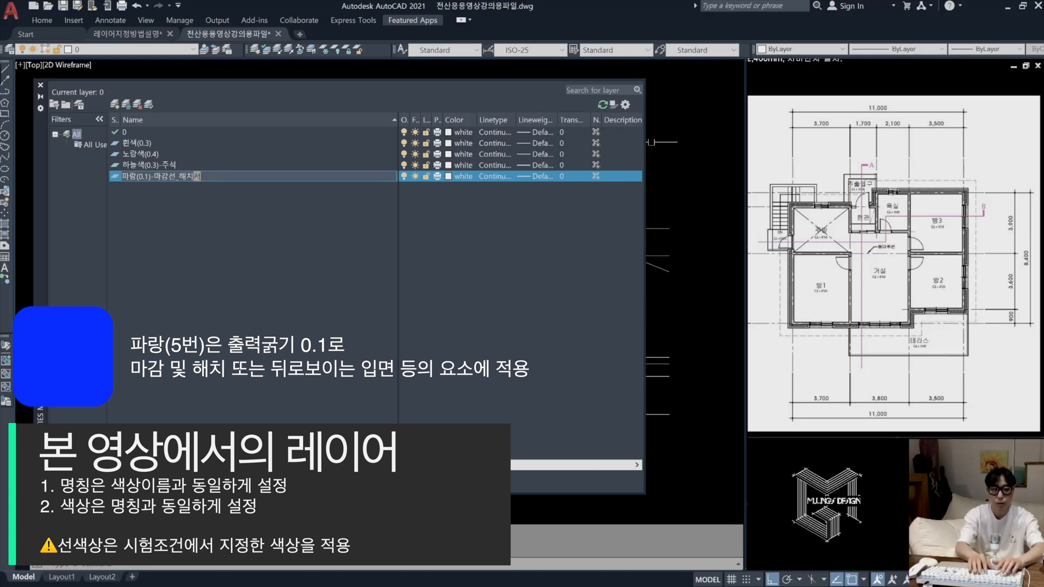
pyautogui.press('Return')
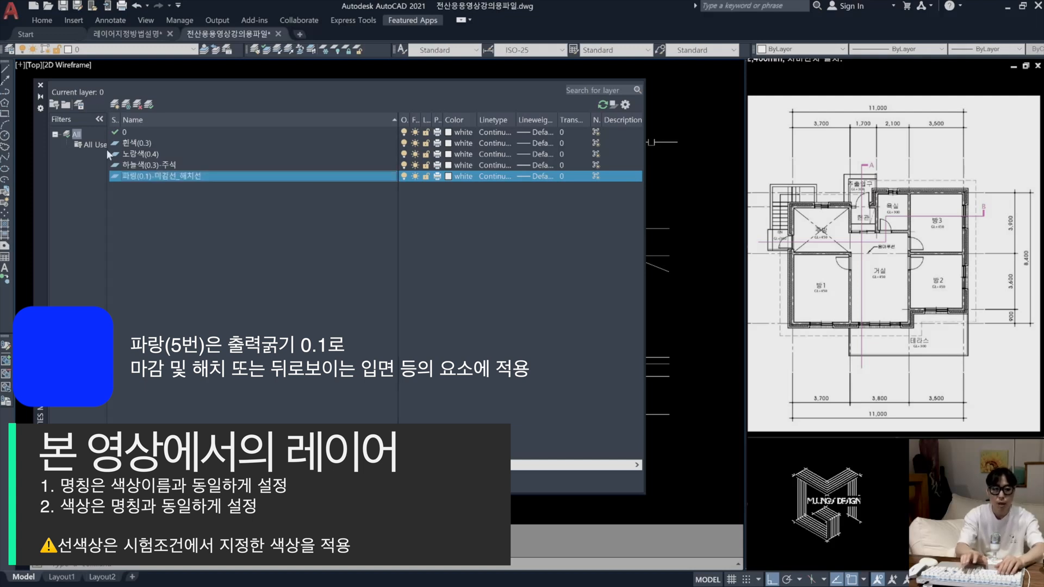
# Step: Create a new layer named 녹색(0.2)-부자재단면및입면 for secondary material sections and elevations
pyautogui.hotkey('alt', 'n')
pyautogui.write('녹색(')
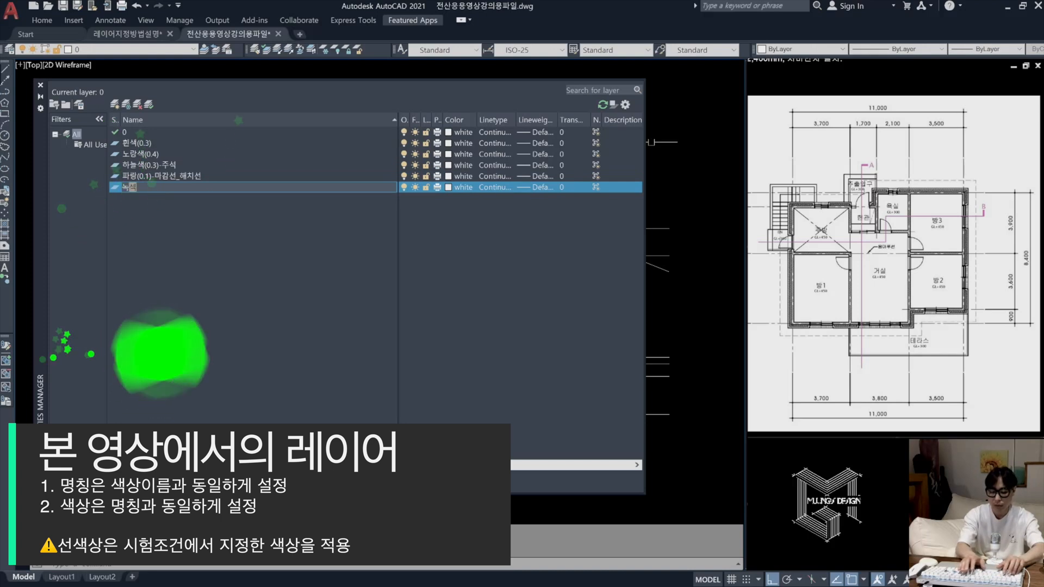
pyautogui.write('0')
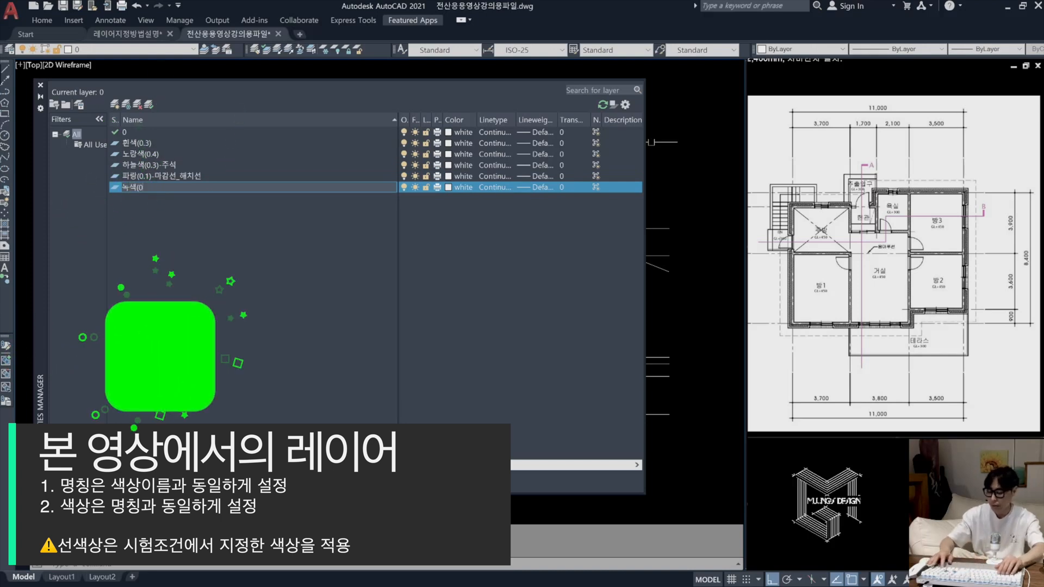
pyautogui.write('.2)')
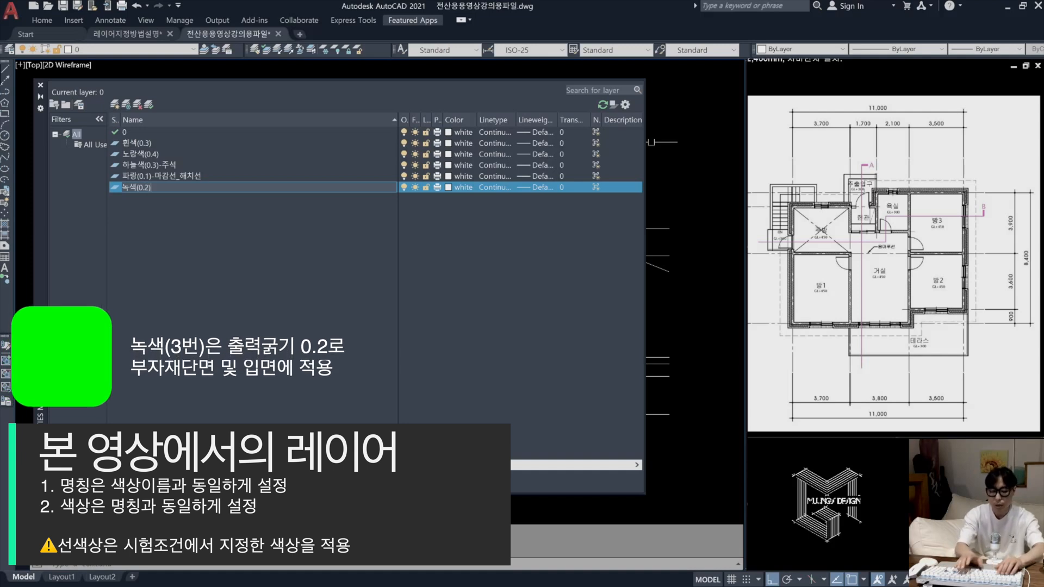
pyautogui.write('-부자재단면및입면')
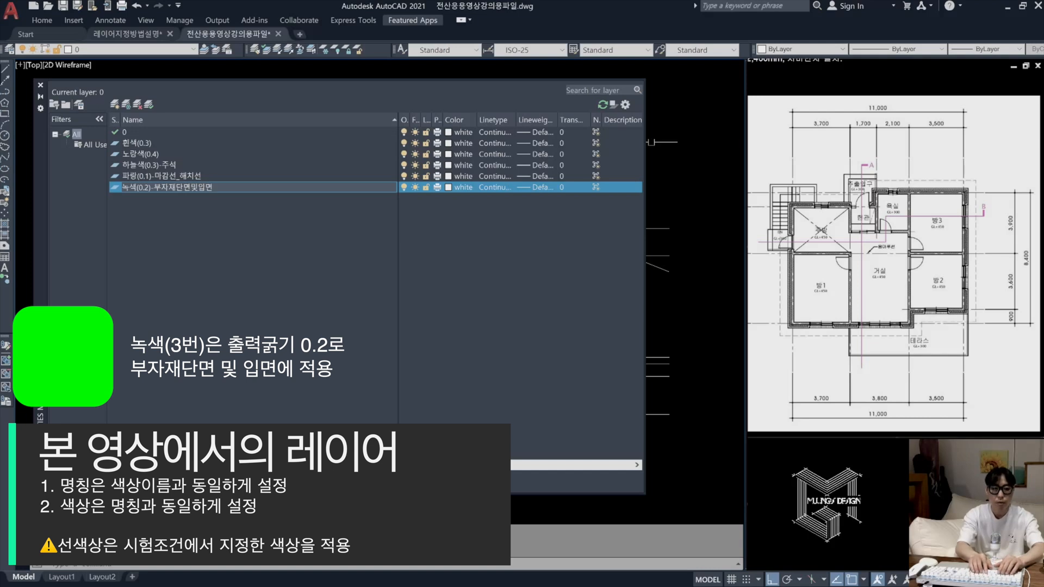
pyautogui.press('Return')
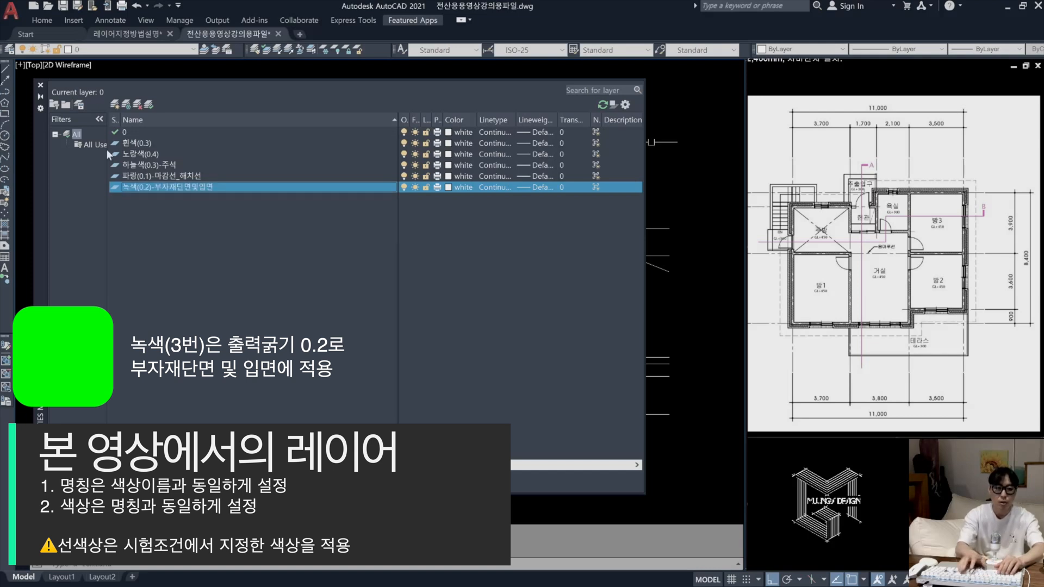
# Step: Create a new layer named 빨강(0.2)-중심선 for the centre lines
pyautogui.hotkey('alt', 'n')
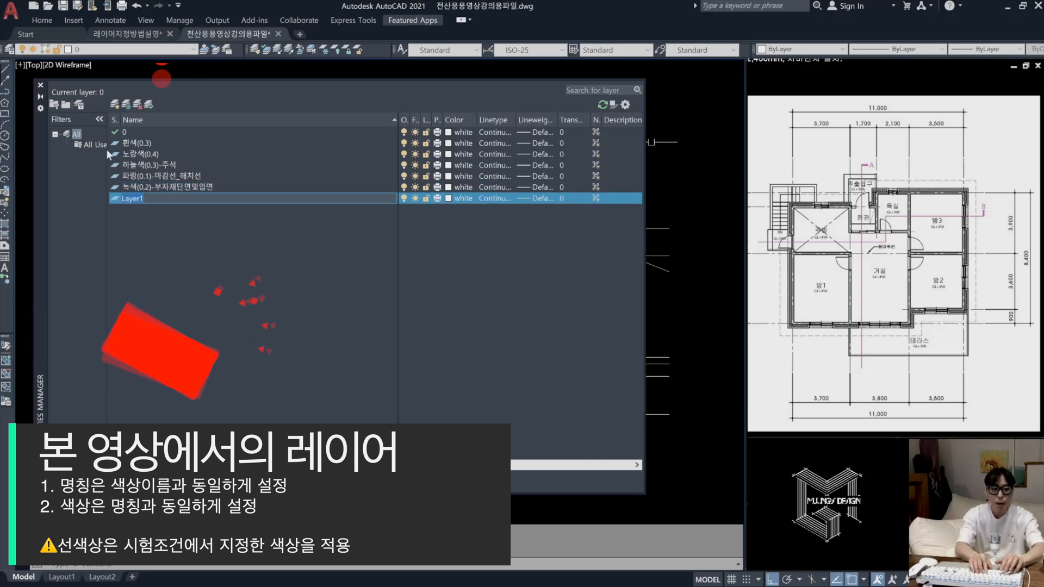
pyautogui.write('빨강')
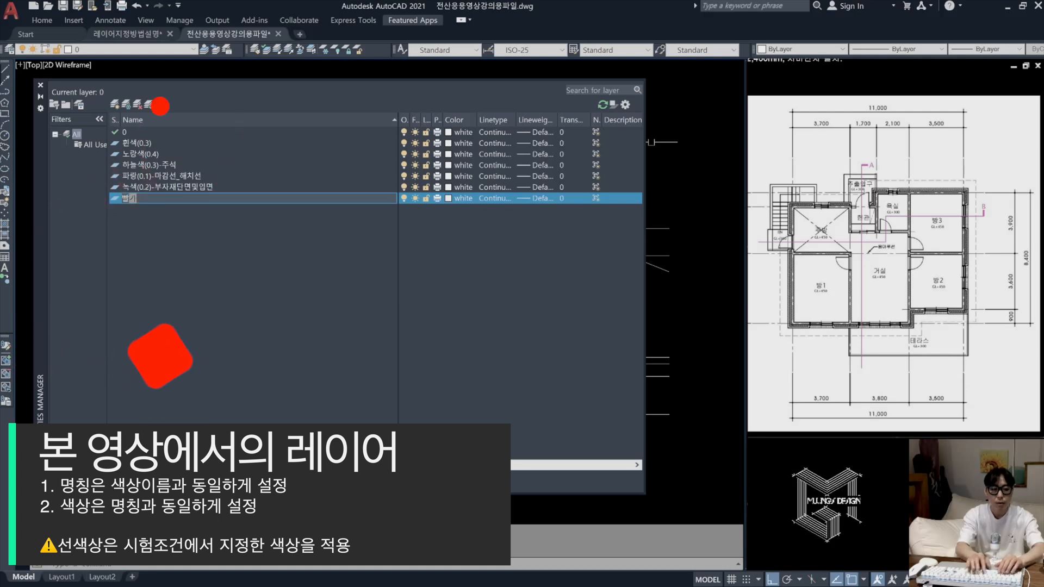
pyautogui.write('(0.2)-')
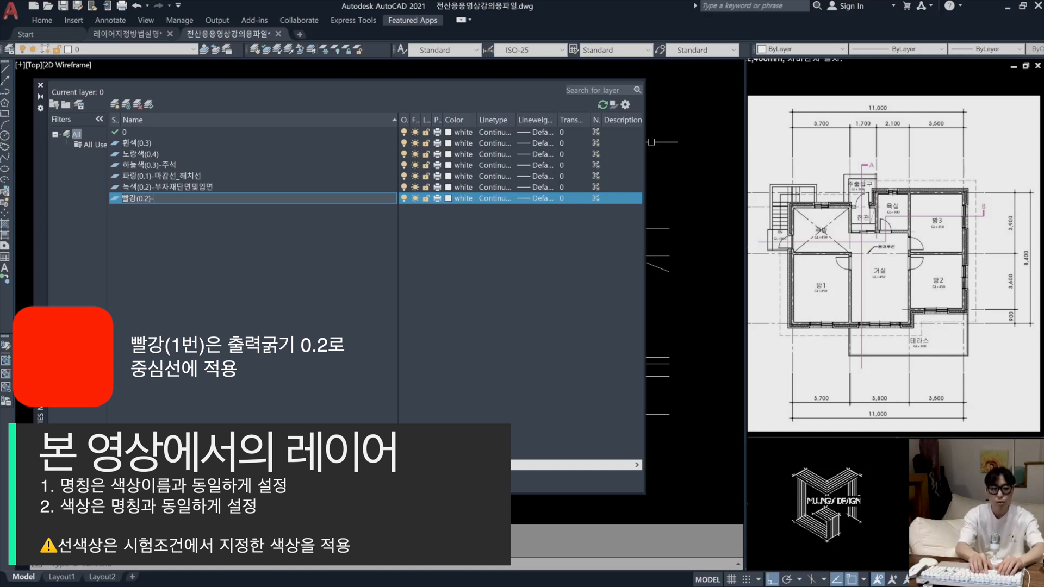
pyautogui.write('중심선')
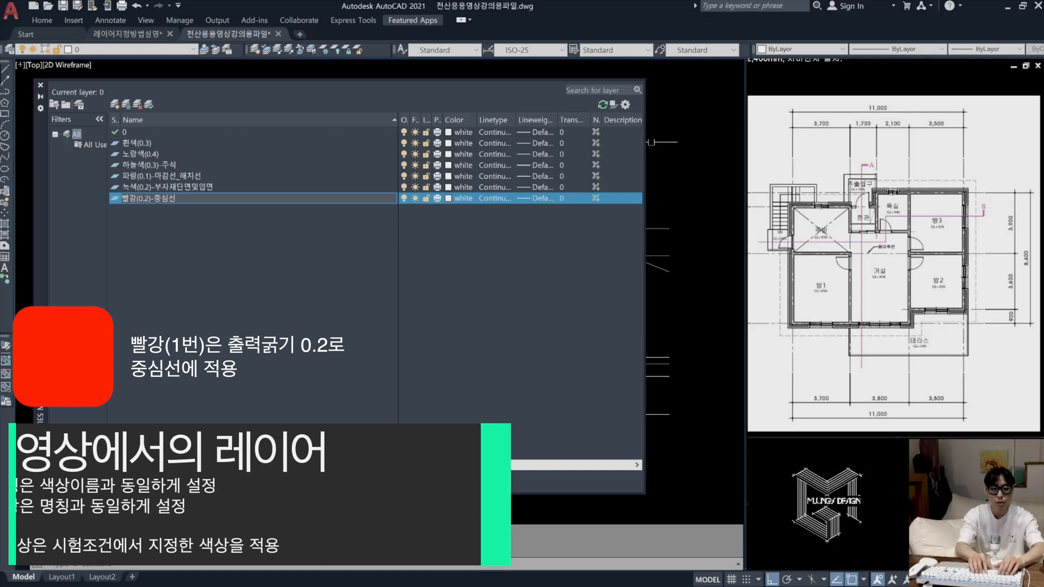
pyautogui.press('Return')
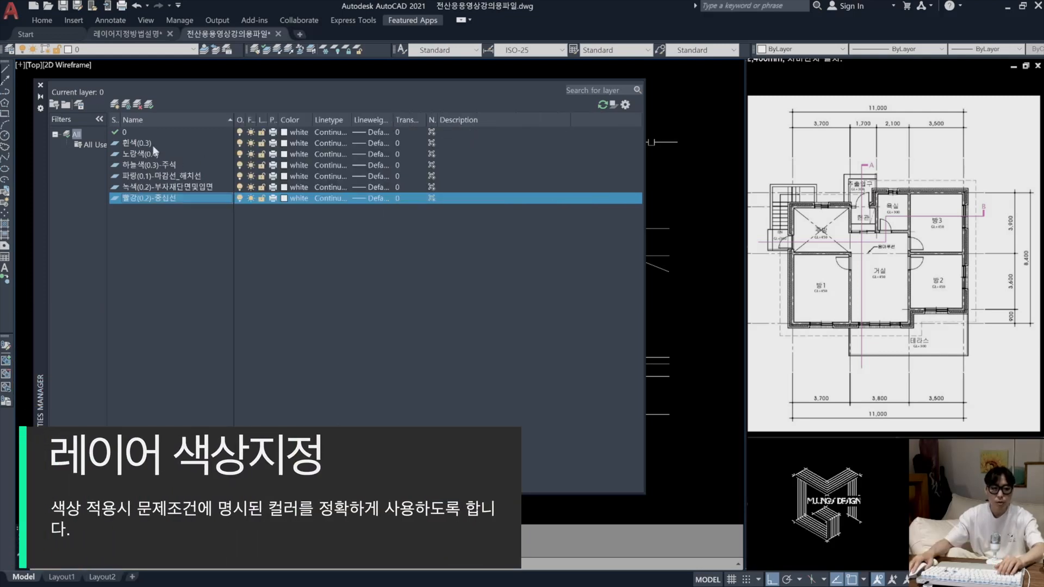
# Step: Set the colour of the 노랑색(0.4) layer to the standard index colour yellow
pyautogui.click(284, 154)
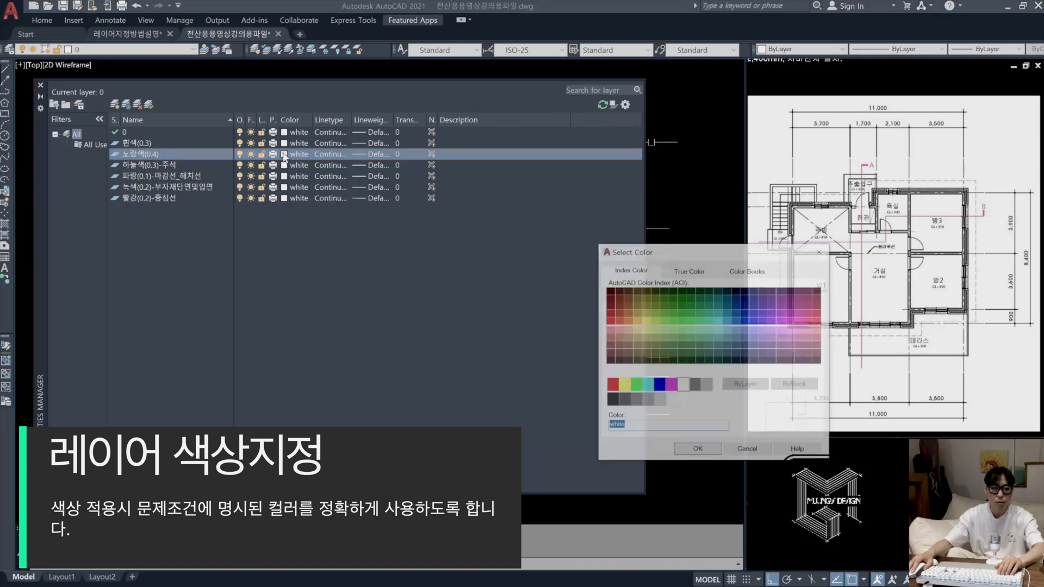
pyautogui.click(623, 385)
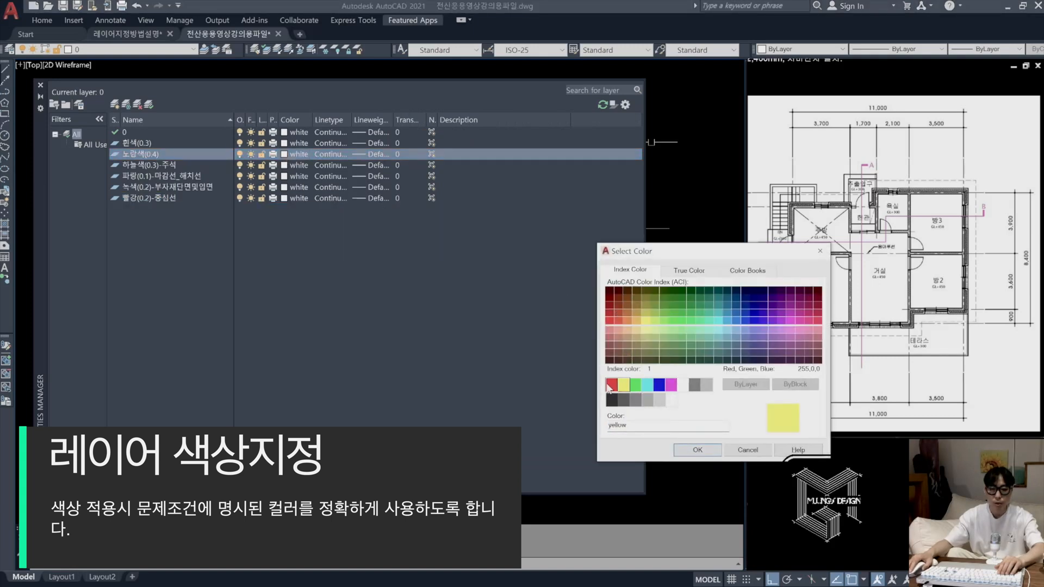
pyautogui.click(701, 271)
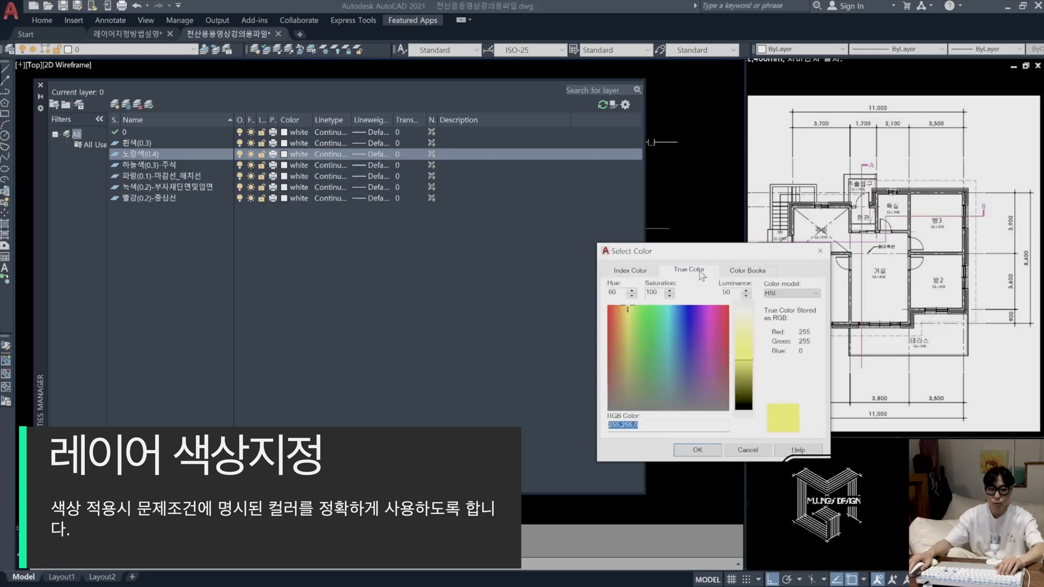
pyautogui.click(758, 271)
pyautogui.click(646, 274)
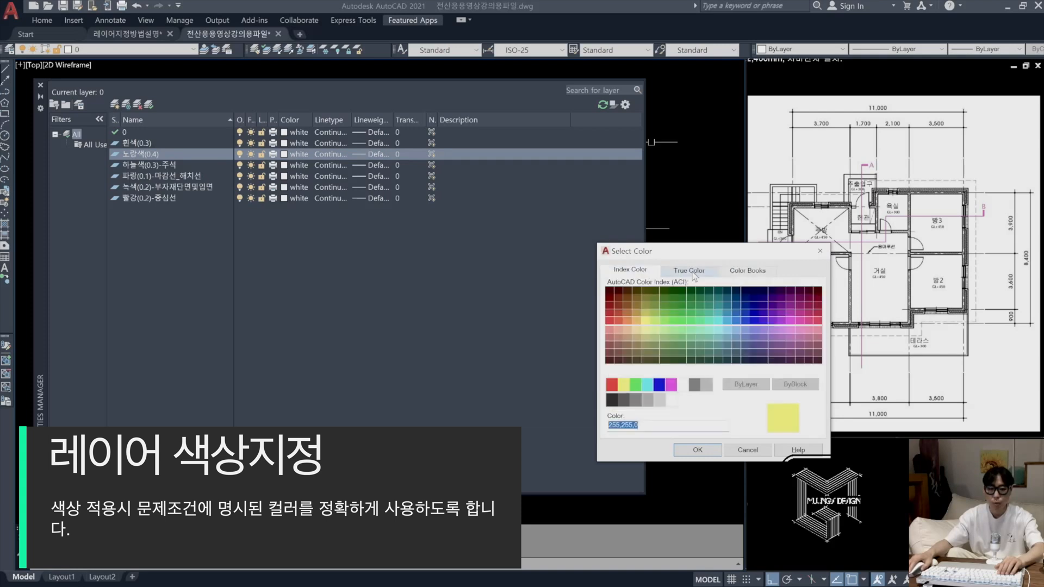
pyautogui.click(690, 270)
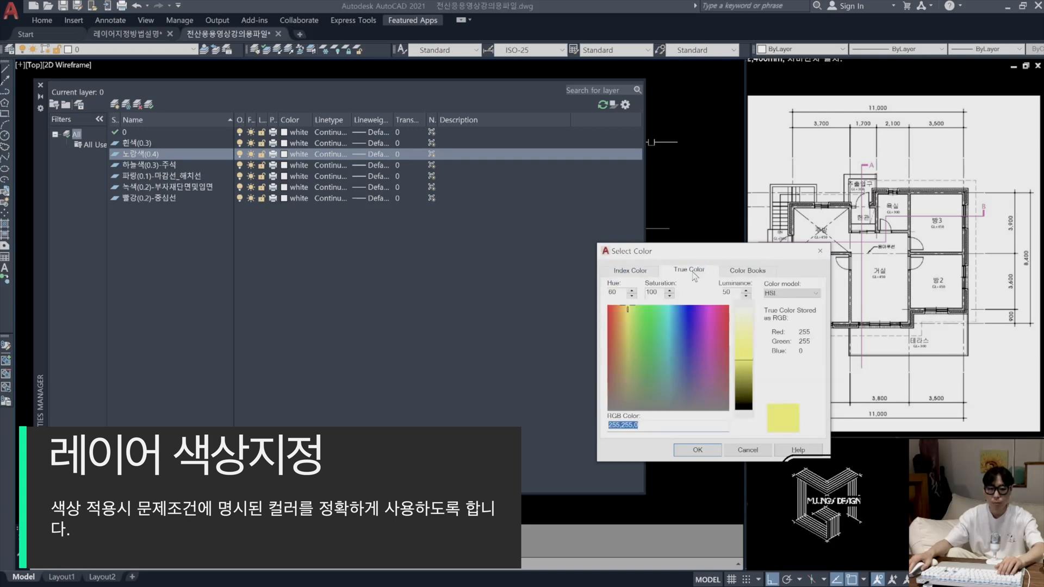
pyautogui.click(650, 274)
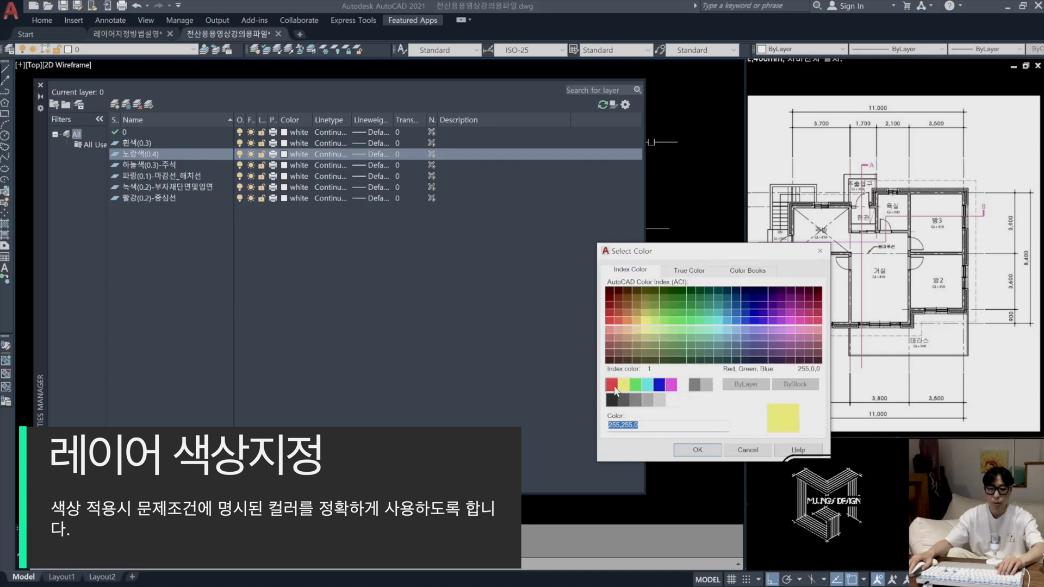
pyautogui.click(686, 386)
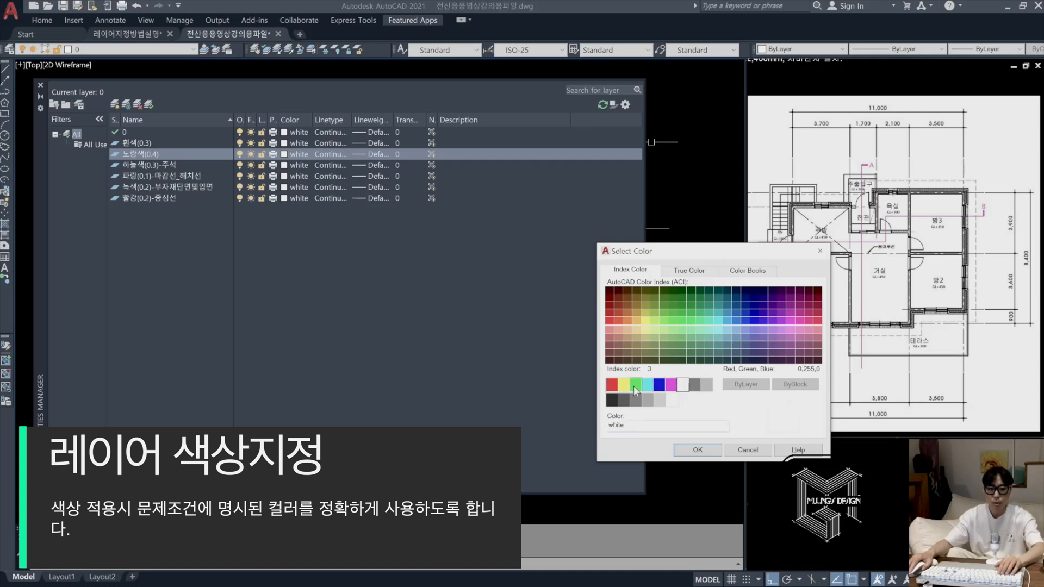
pyautogui.click(626, 385)
pyautogui.click(695, 449)
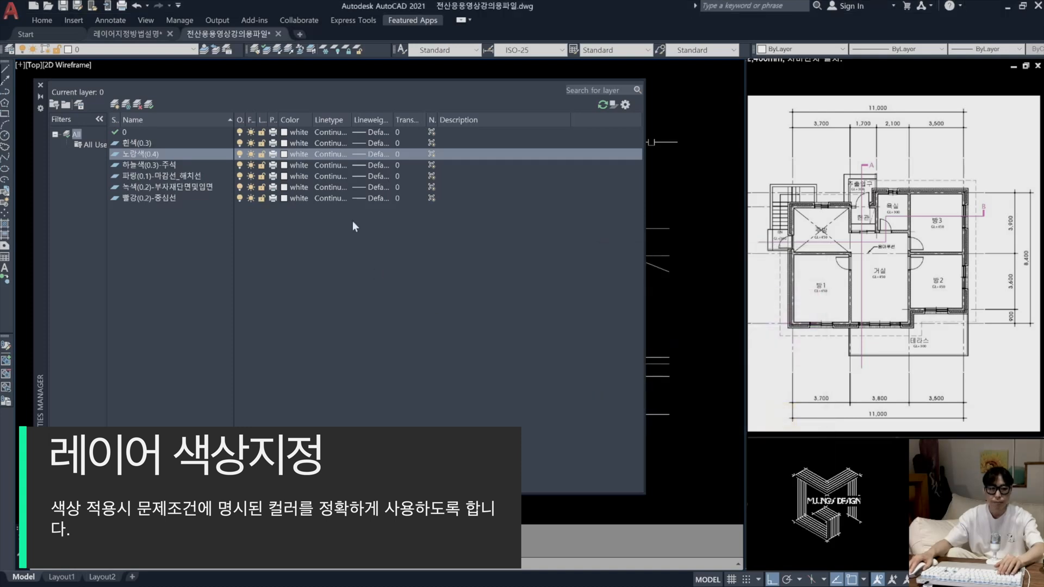
# Step: Set the colour of the 하늘색(0.3)-주석 layer to cyan and of the 파랑(0.1)-마감선_해치선 layer to blue
pyautogui.click(287, 165)
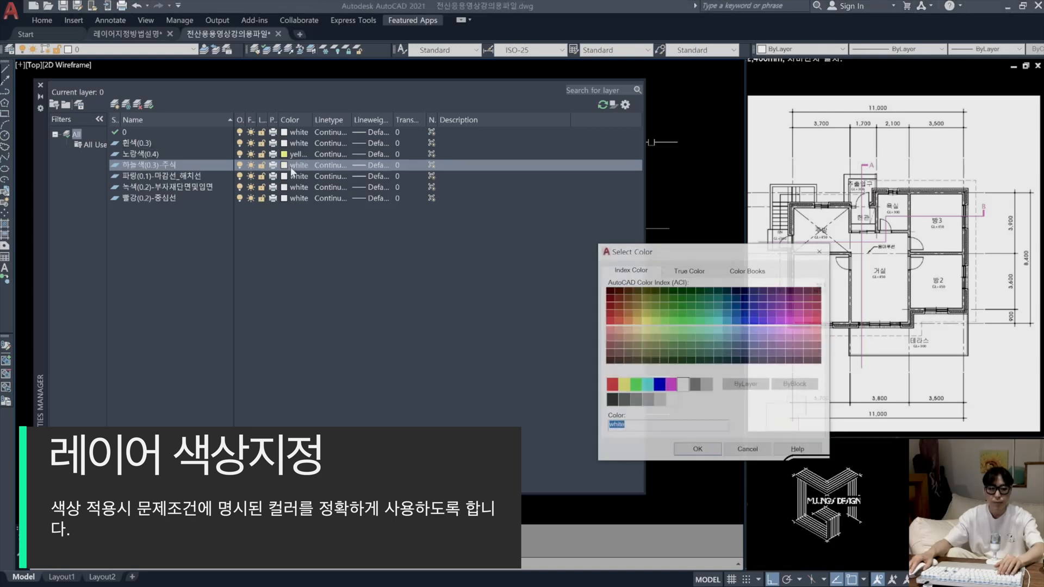
pyautogui.click(647, 385)
pyautogui.click(697, 450)
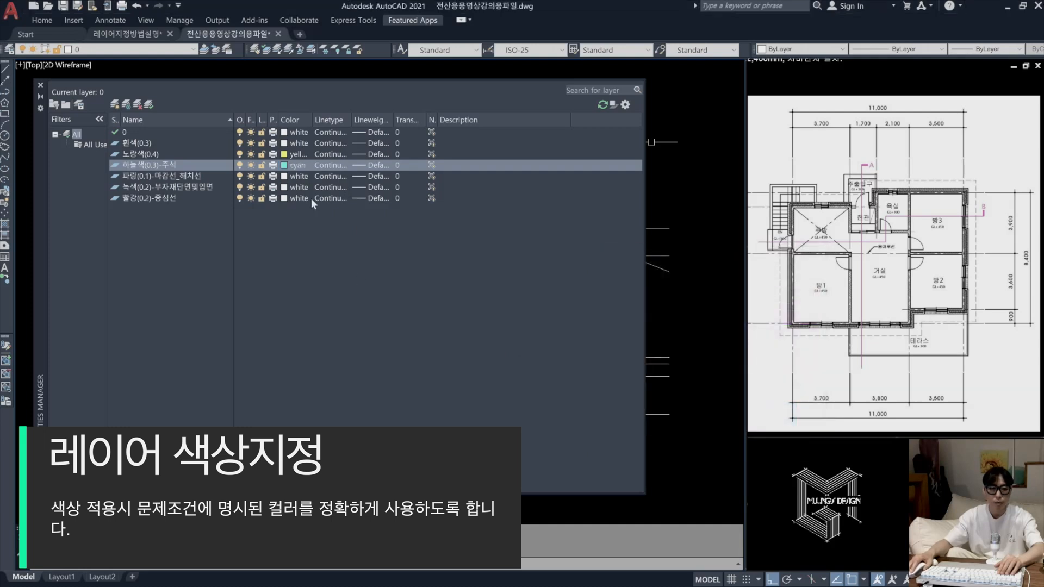
pyautogui.click(287, 177)
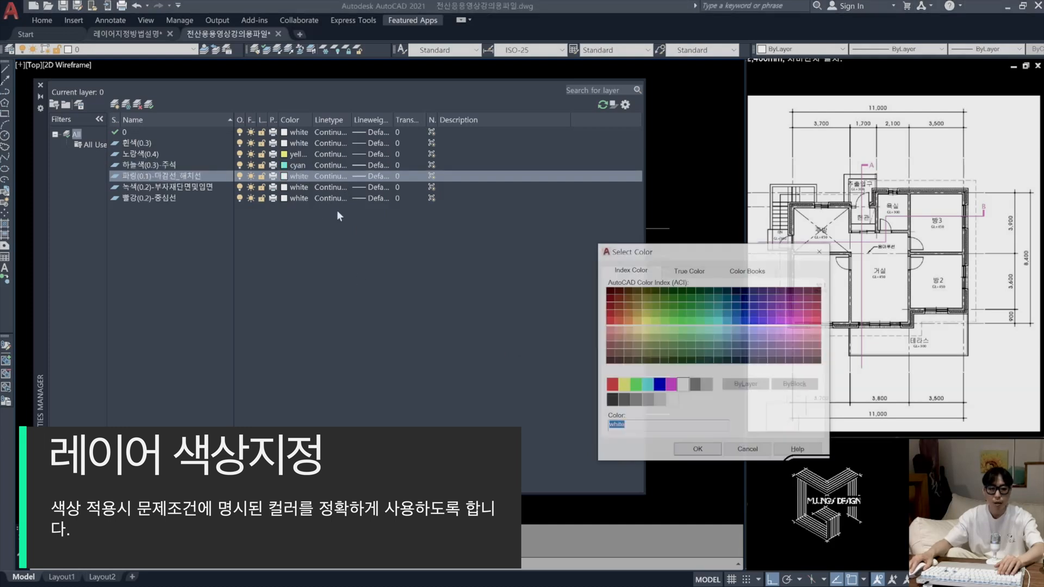
pyautogui.click(659, 384)
pyautogui.click(698, 449)
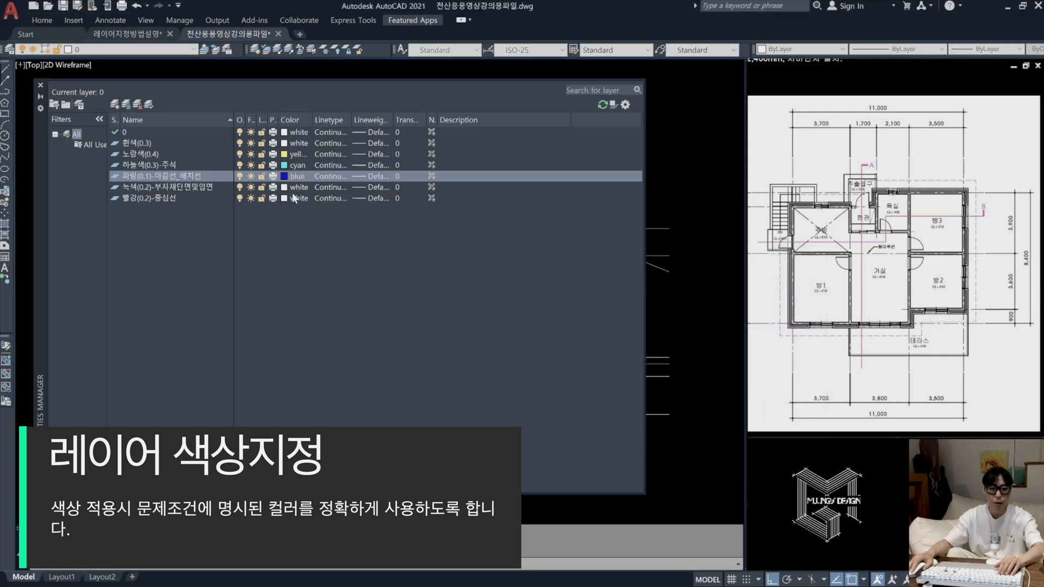
# Step: Set the colour of the 녹색(0.2)-부자재단면및입면 layer to green
pyautogui.click(287, 187)
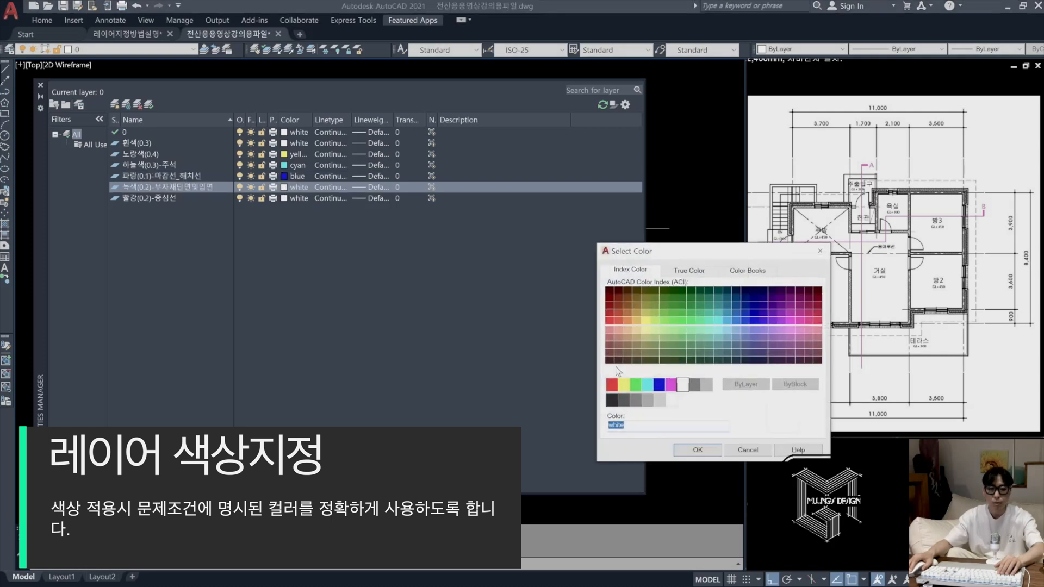
pyautogui.click(635, 385)
pyautogui.click(680, 449)
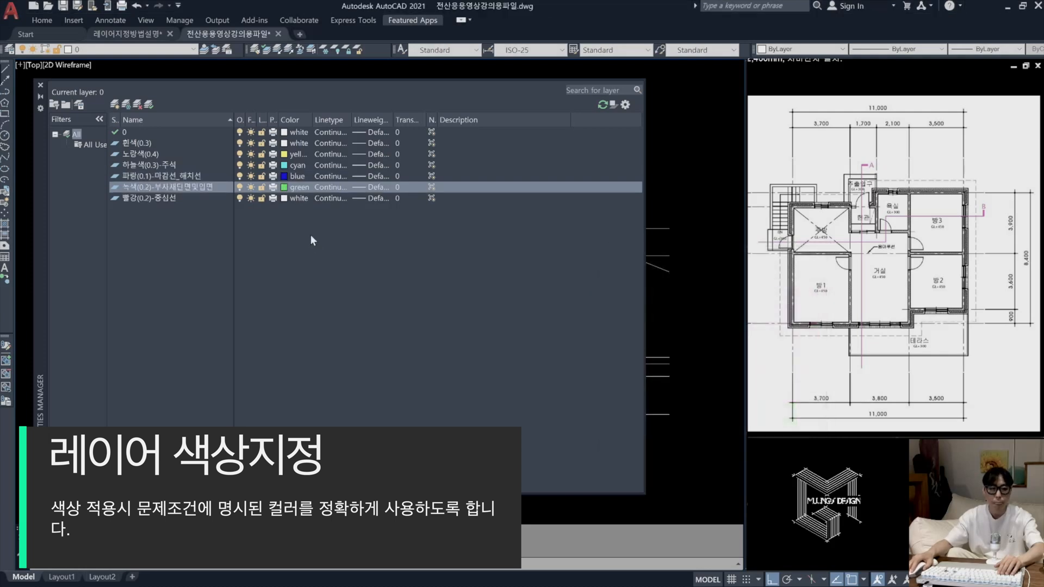
# Step: Set the colour of the 빨강(0.2)-중심선 layer to the standard index colour red
pyautogui.click(289, 200)
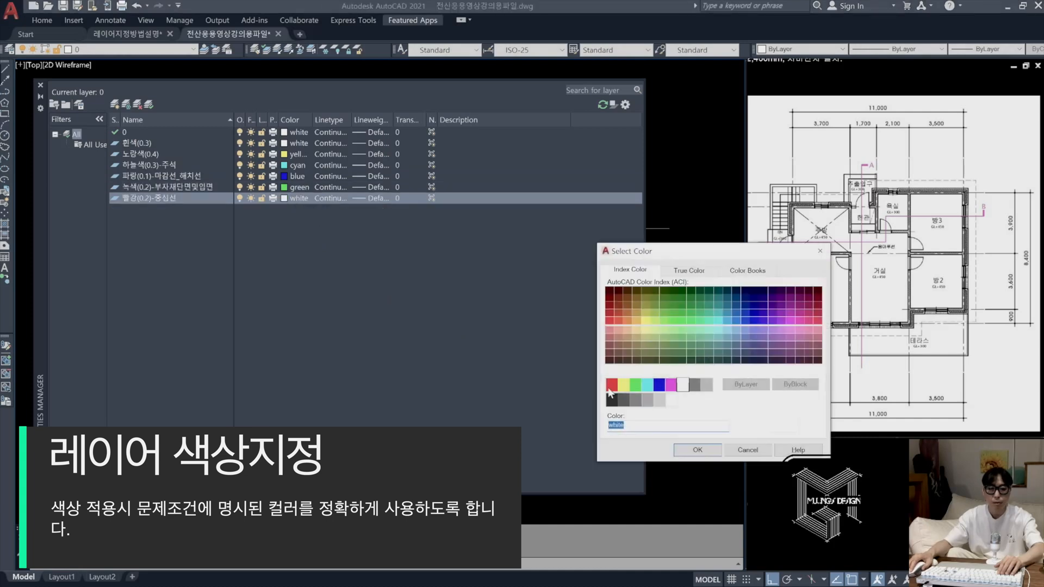
pyautogui.click(611, 385)
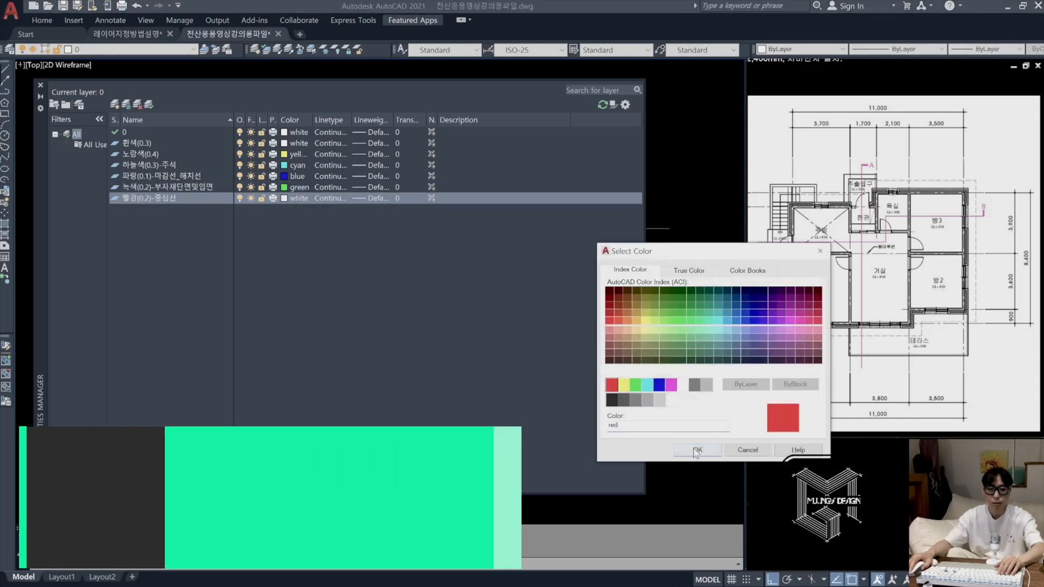
pyautogui.click(691, 450)
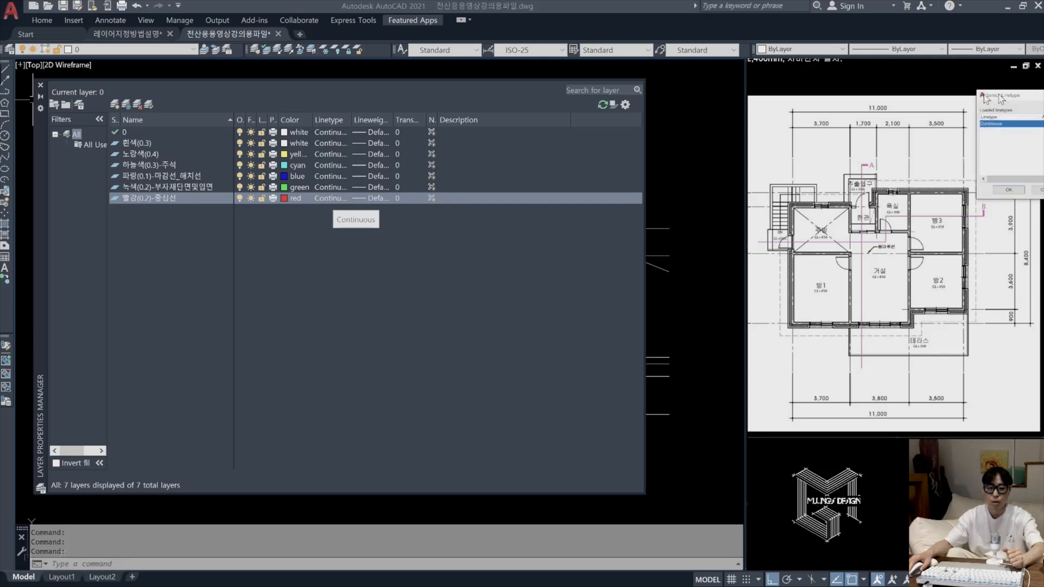
# Step: Load the BATTING, CENTER and HIDDEN linetypes from acadiso.lin while choosing a linetype for the 빨강(0.2)-중심선 layer
pyautogui.click(329, 198)
pyautogui.moveTo(260, 112); pyautogui.dragTo(289, 129)
pyautogui.click(427, 270)
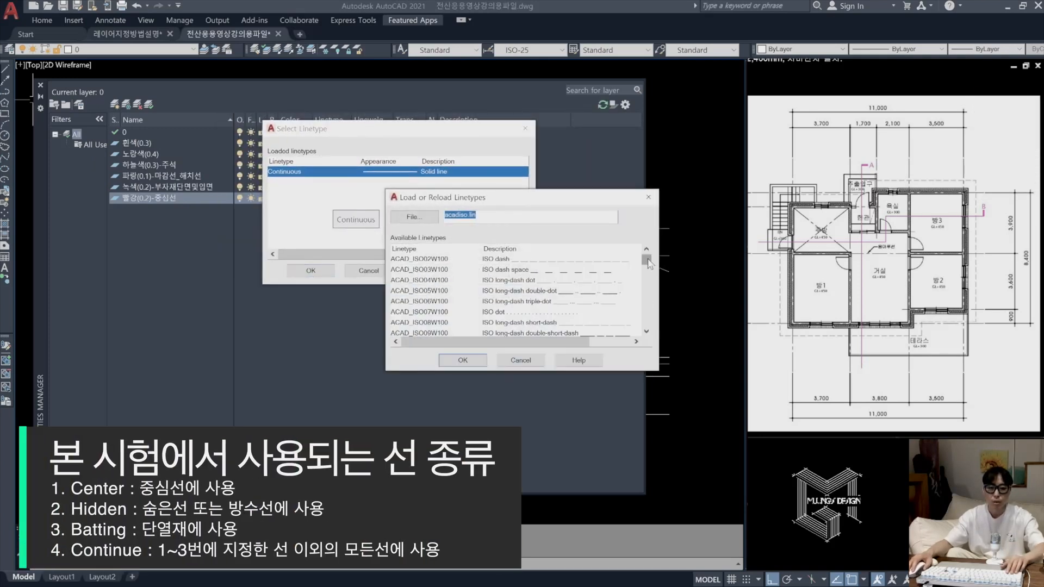
pyautogui.scroll(-4, 481, 301)
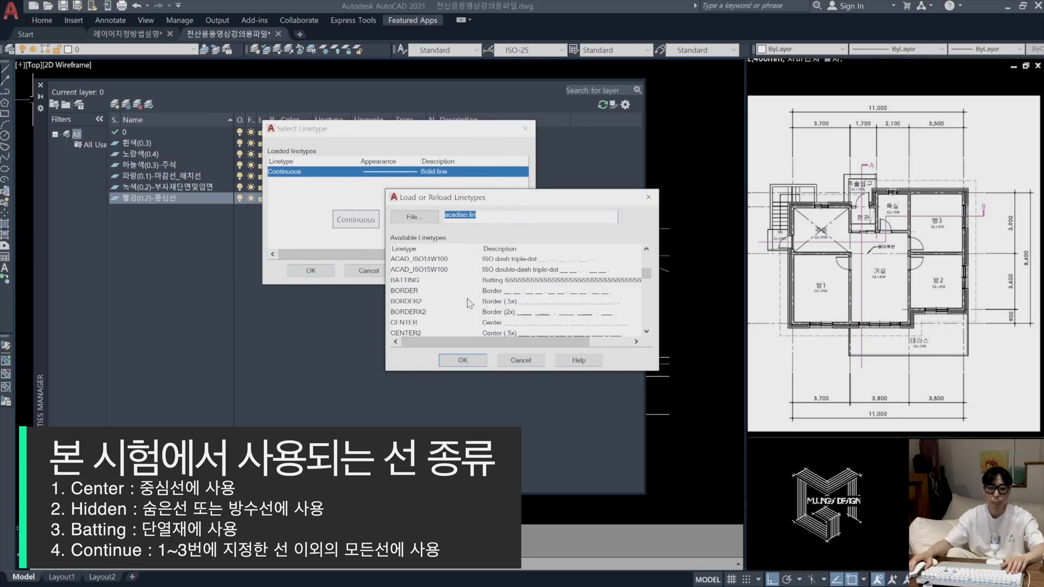
pyautogui.click(413, 280)
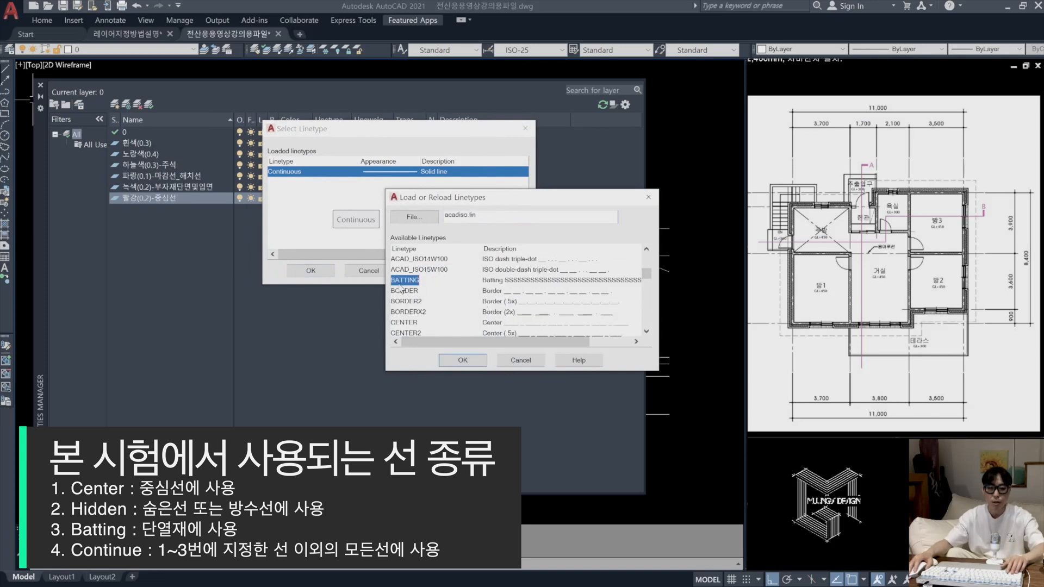
pyautogui.scroll(-1, 446, 291)
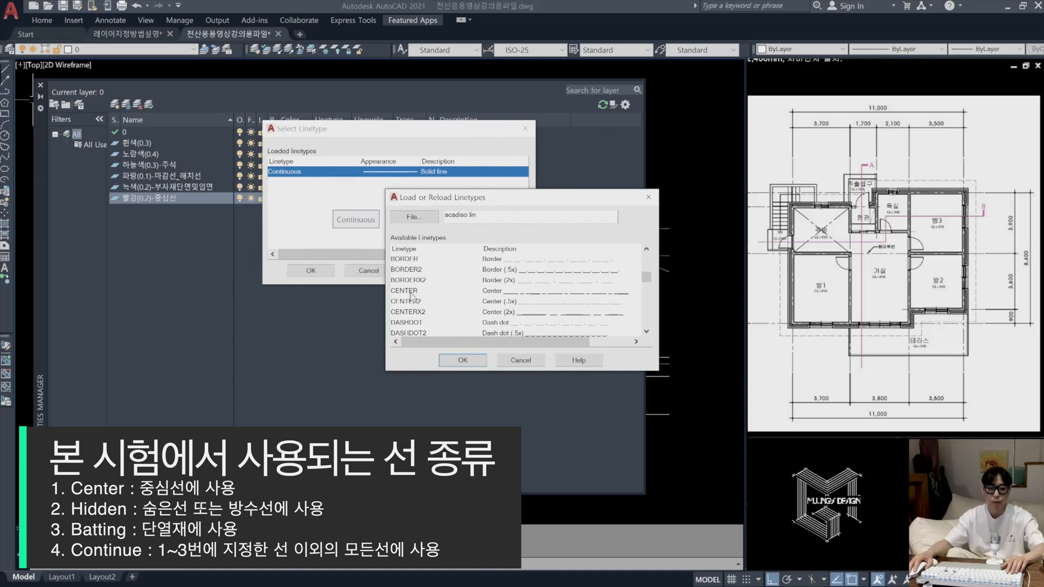
pyautogui.scroll(-3, 437, 295)
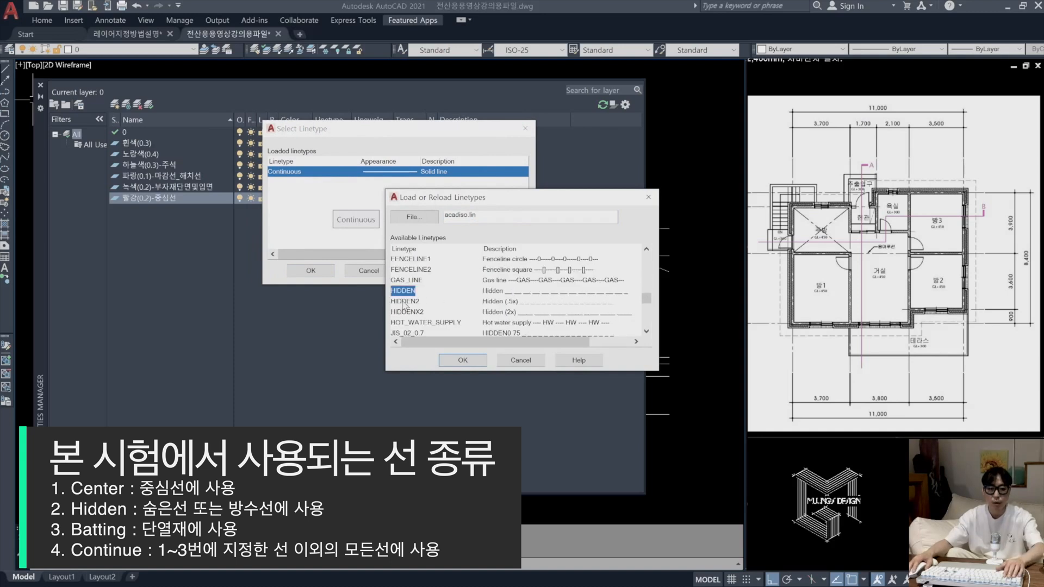
pyautogui.click(463, 359)
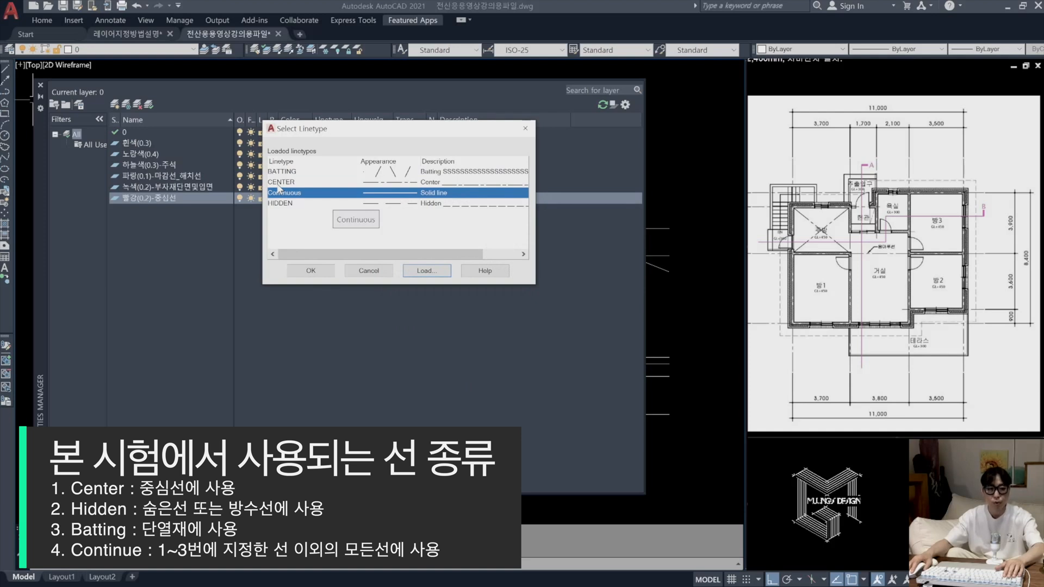
# Step: Assign the CENTER linetype to the 빨강(0.2)-중심선 layer and close the layer manager
pyautogui.click(280, 183)
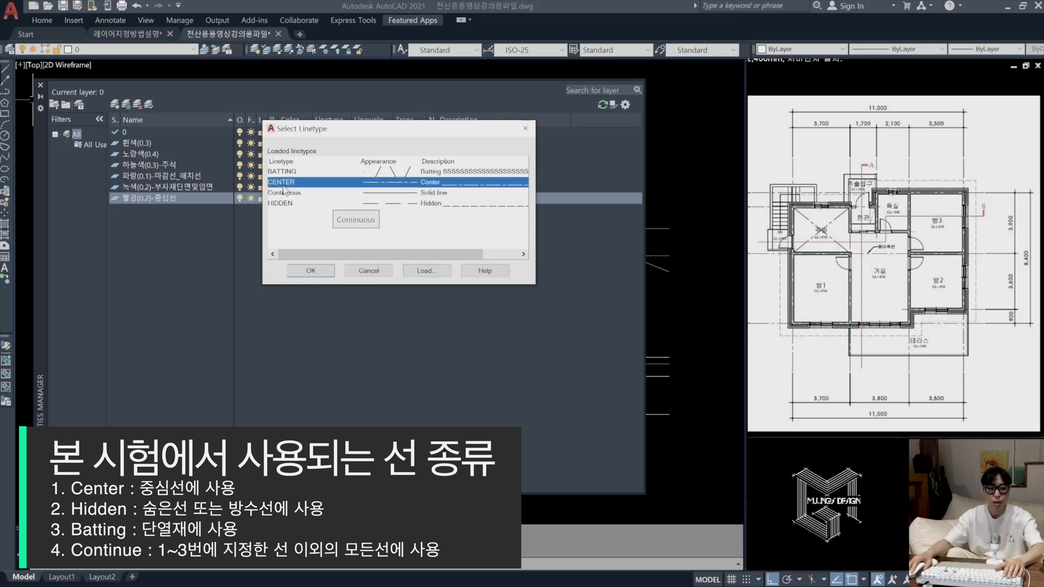
pyautogui.click(311, 272)
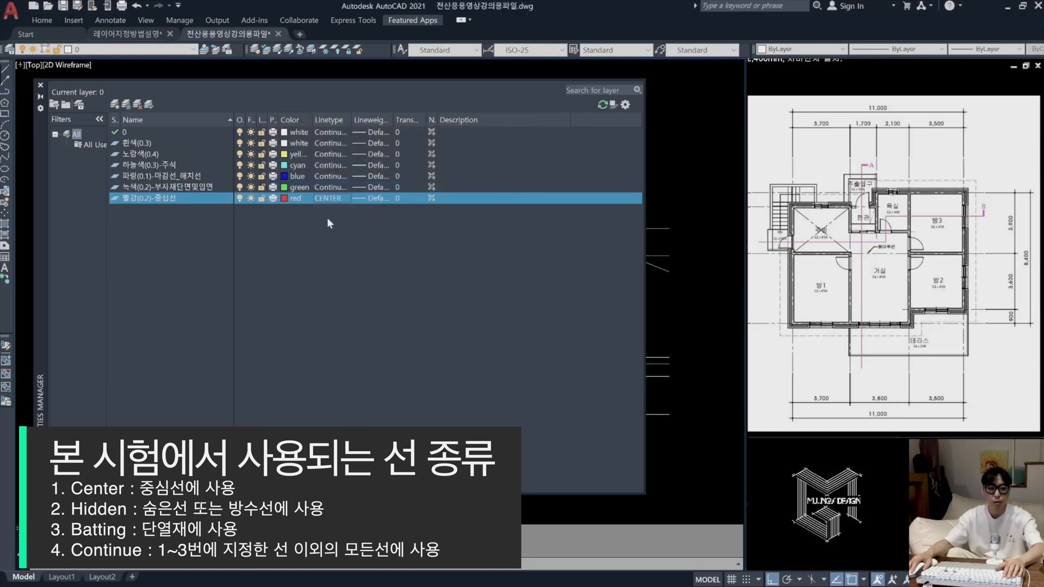
pyautogui.click(41, 85)
# Step: Move all the section's construction lines, including the roof slopes, to the 빨강(0.2)-중심선 layer
pyautogui.click(602, 445)
pyautogui.click(87, 133)
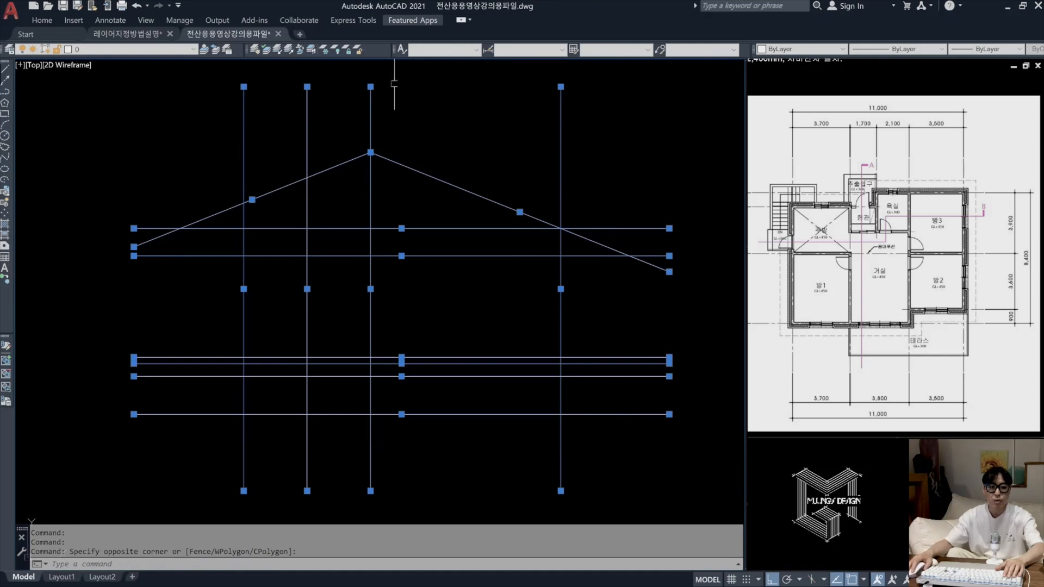
pyautogui.click(137, 49)
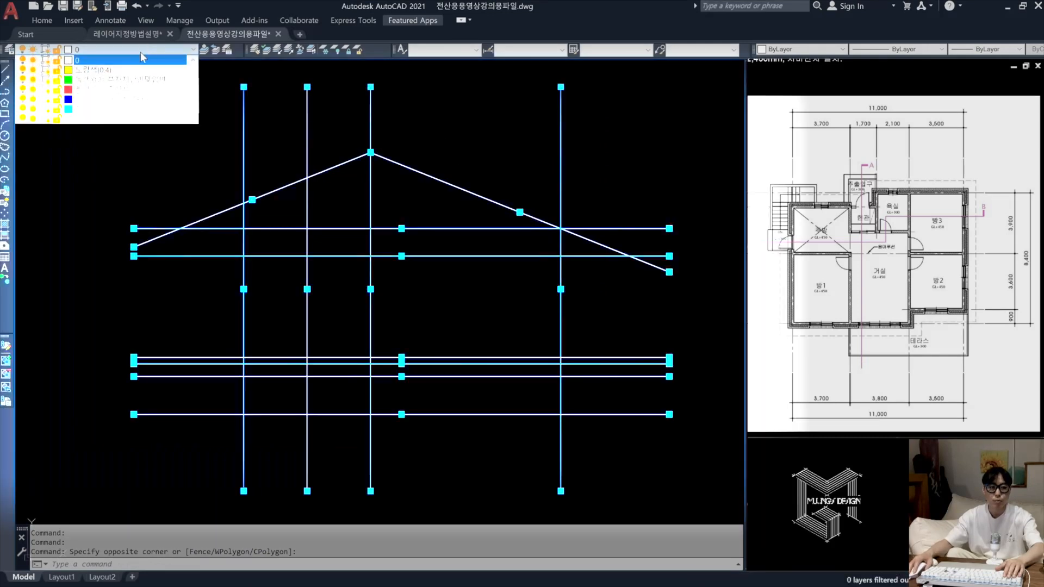
pyautogui.click(136, 90)
pyautogui.press('Escape')
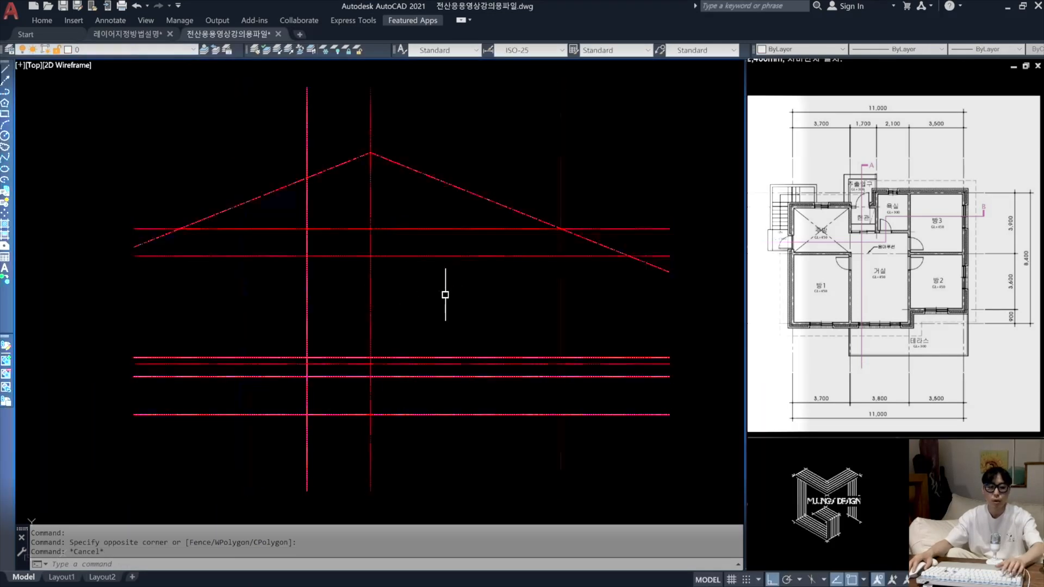
# Step: Examine how the centre linetype displays along the section's construction lines
pyautogui.moveTo(445, 296); pyautogui.dragTo(427, 297, button='middle')
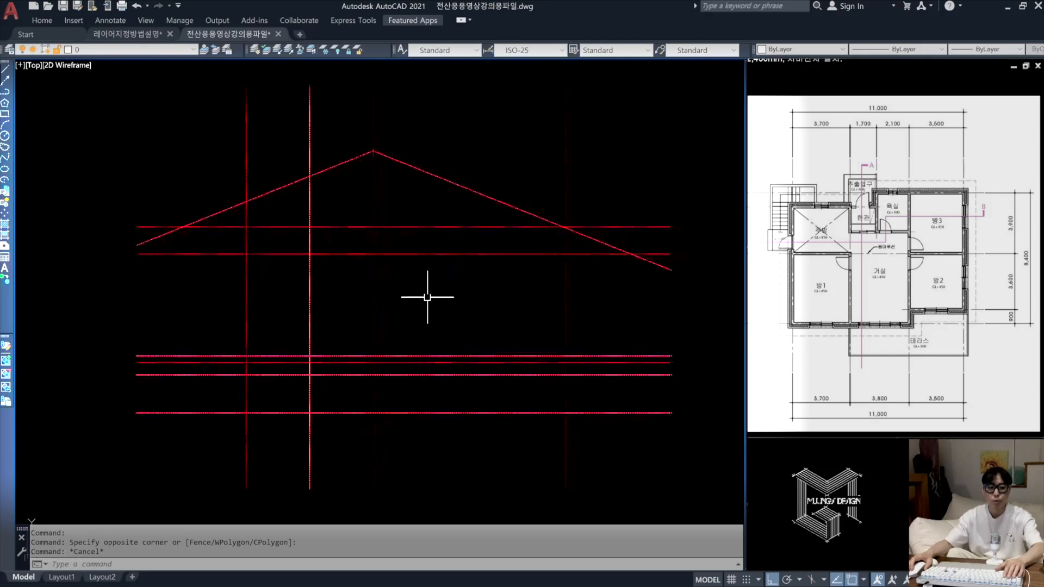
pyautogui.moveTo(422, 334); pyautogui.dragTo(410, 298, button='middle')
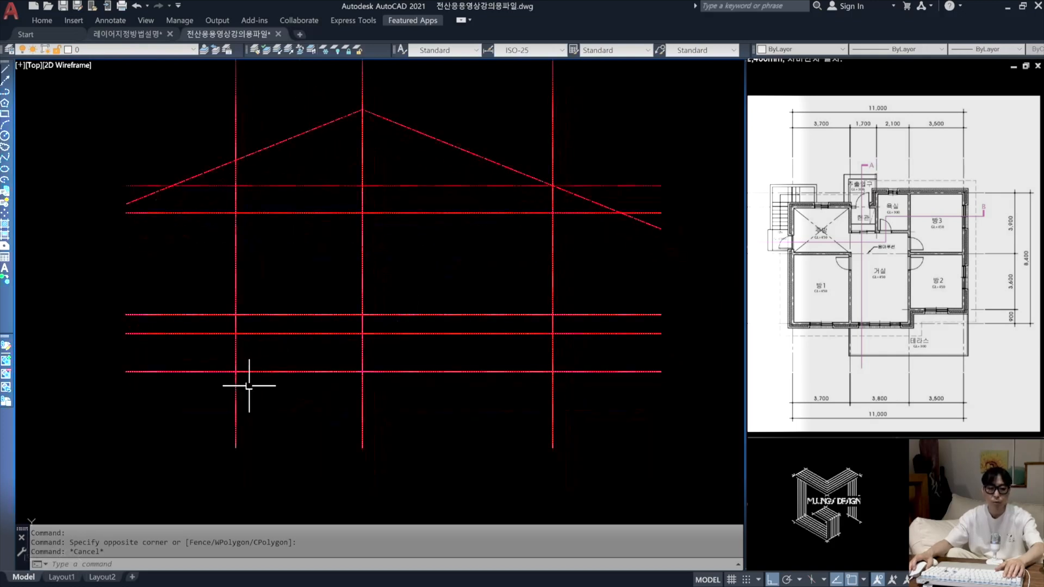
pyautogui.scroll(2, 336, 379)
pyautogui.moveTo(337, 380)
pyautogui.mouseDown(button='middle')
pyautogui.moveTo(412, 384)
pyautogui.moveTo(411, 405)
pyautogui.mouseUp(button='middle')
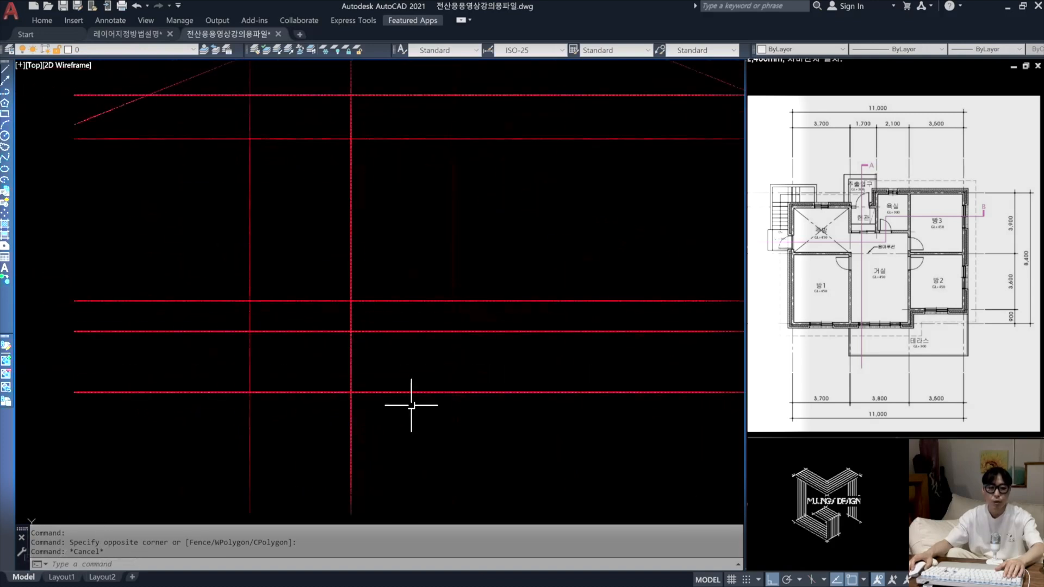
pyautogui.scroll(-6, 410, 397)
pyautogui.click(663, 416)
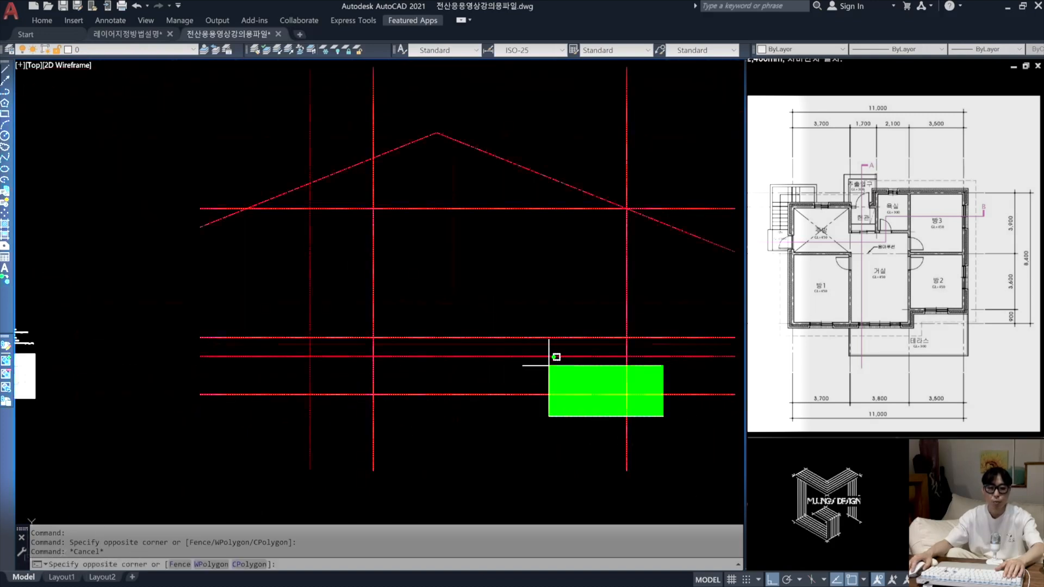
pyautogui.click(283, 141)
pyautogui.press('Escape')
pyautogui.moveTo(481, 225); pyautogui.dragTo(429, 235, button='middle')
pyautogui.moveTo(439, 333); pyautogui.dragTo(438, 310, button='middle')
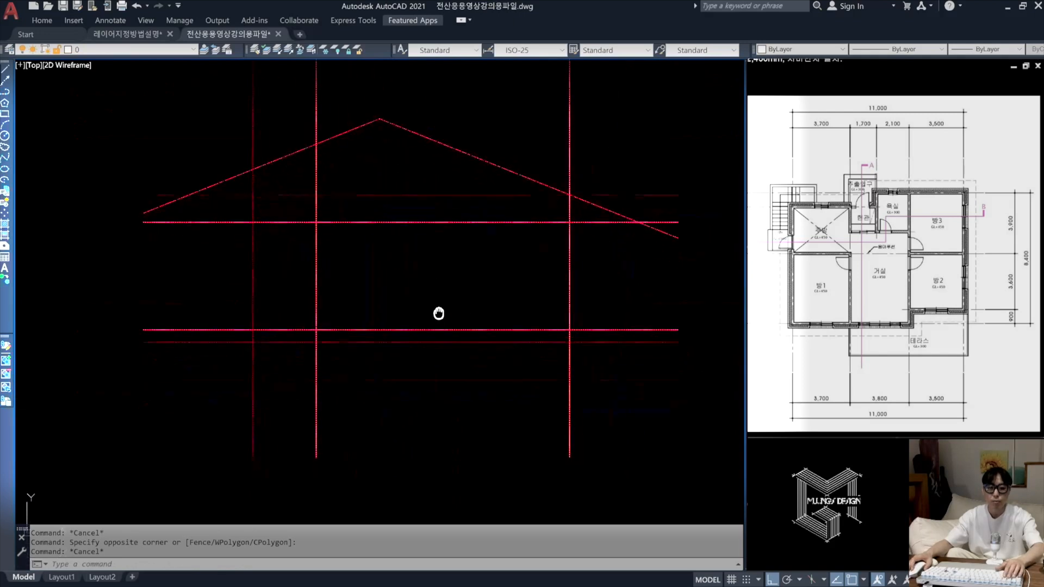
# Step: Move the ground line, just below the two floor-level lines, to the 노랑색(0.4) layer
pyautogui.click(417, 343)
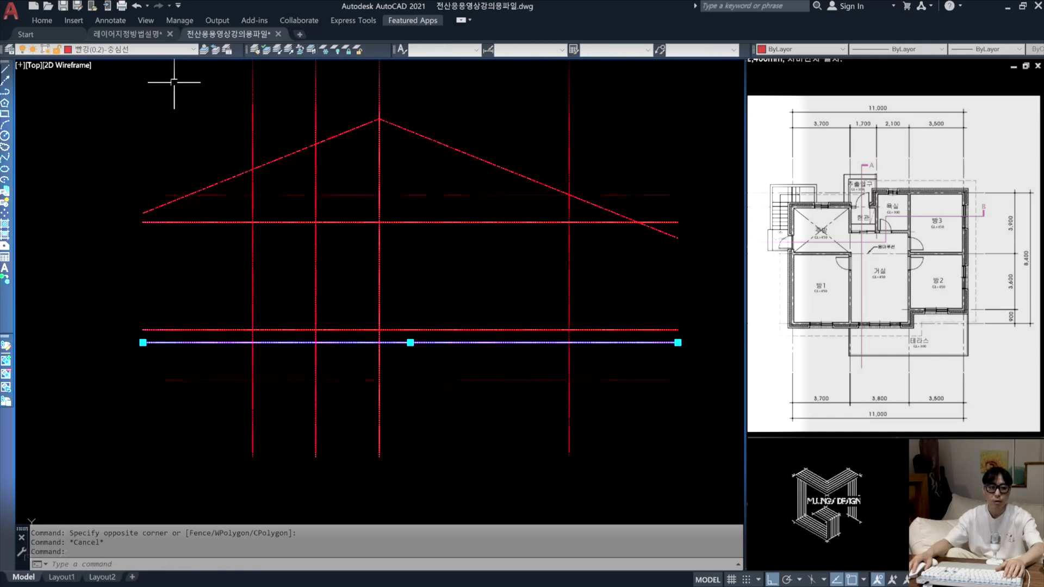
pyautogui.click(174, 54)
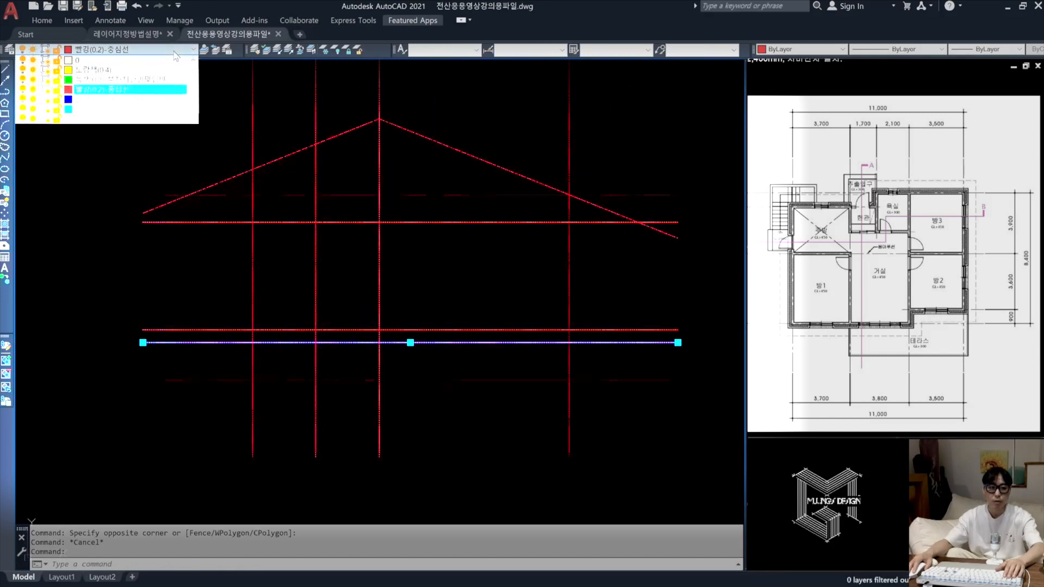
pyautogui.click(152, 71)
pyautogui.press('Escape')
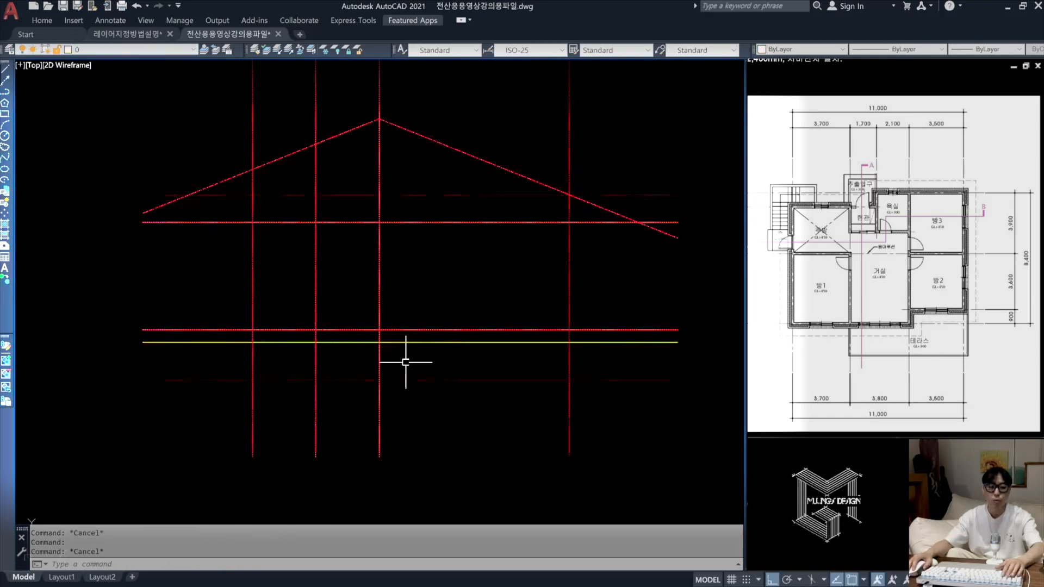
pyautogui.click(389, 278)
pyautogui.click(361, 255)
pyautogui.press('Escape')
pyautogui.moveTo(426, 275)
pyautogui.mouseDown(button='middle')
pyautogui.moveTo(446, 294)
pyautogui.moveTo(350, 312)
pyautogui.mouseUp(button='middle')
pyautogui.scroll(2, 349, 312)
pyautogui.scroll(-2, 349, 312)
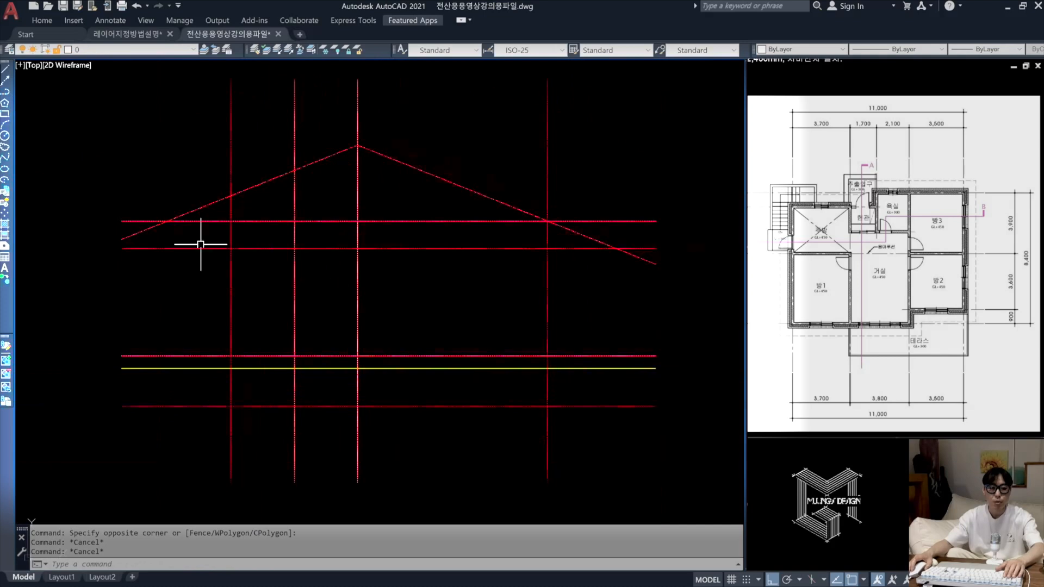
pyautogui.moveTo(418, 300); pyautogui.dragTo(434, 296, button='middle')
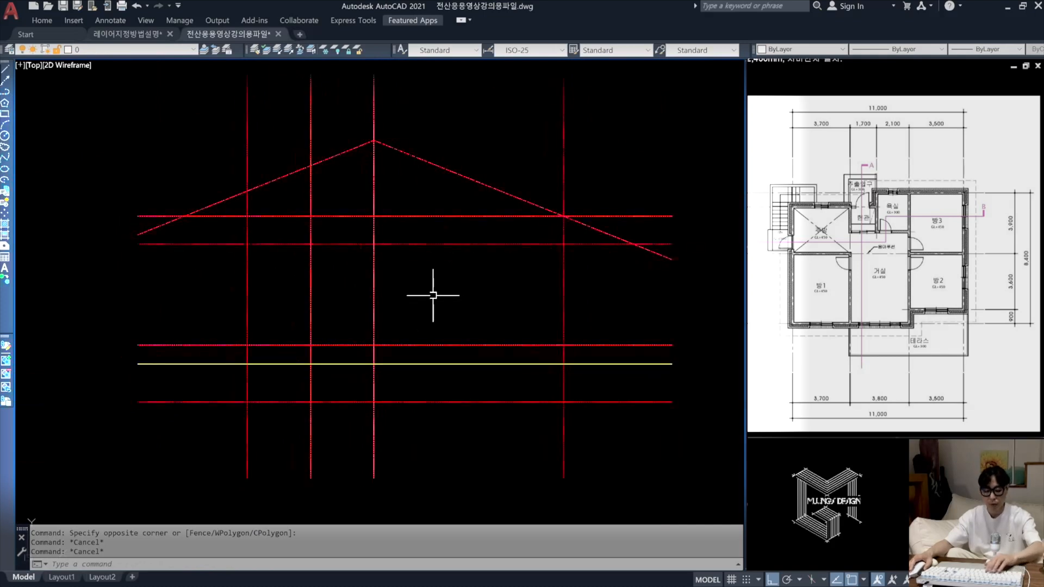
pyautogui.write('ㅣㅅ')
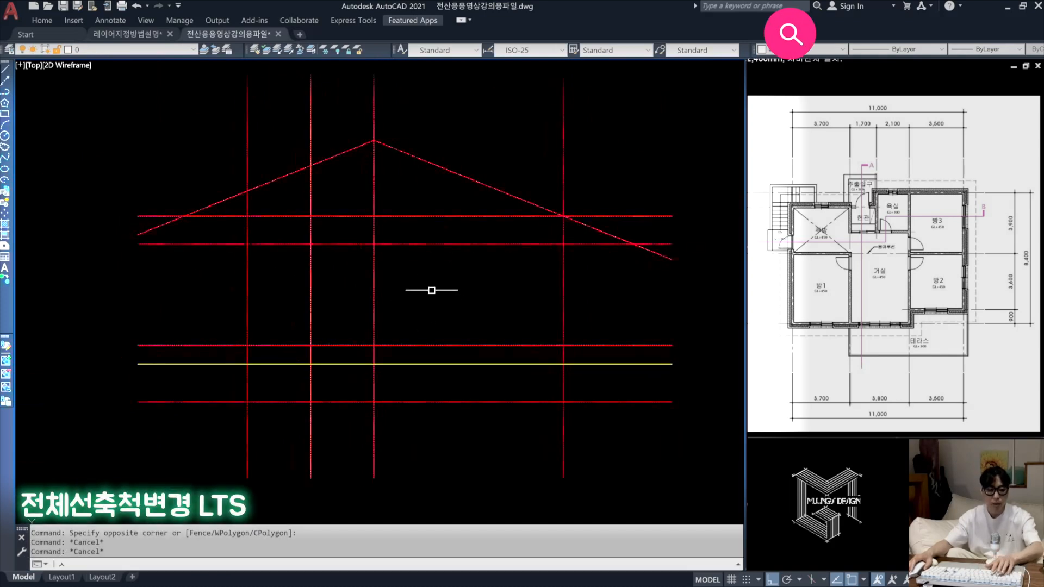
pyautogui.press('Escape')
pyautogui.press('Escape')
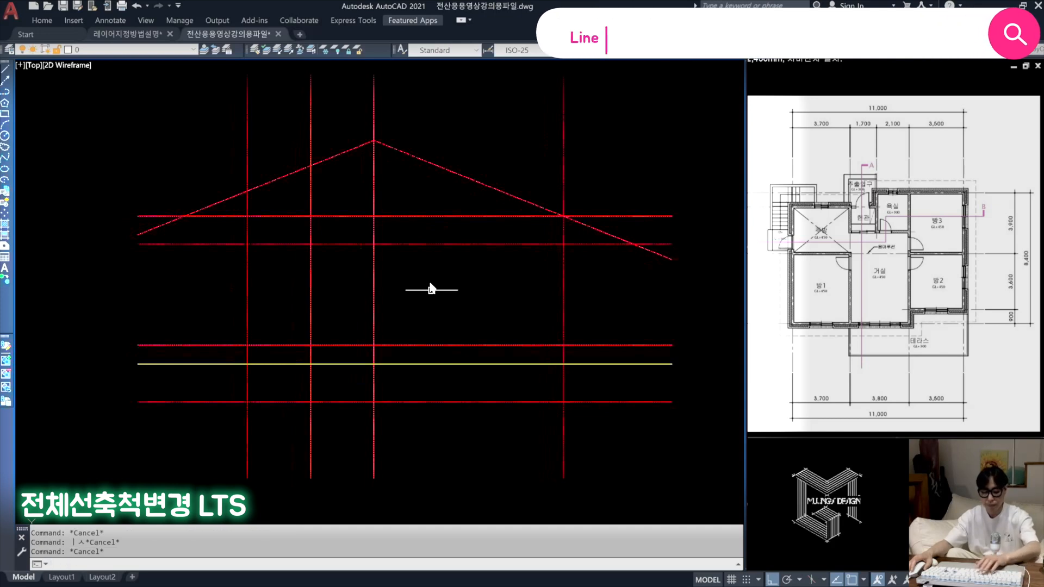
# Step: Set the global linetype scale (LTSCALE) to 20
pyautogui.write('lts')
pyautogui.press('Return')
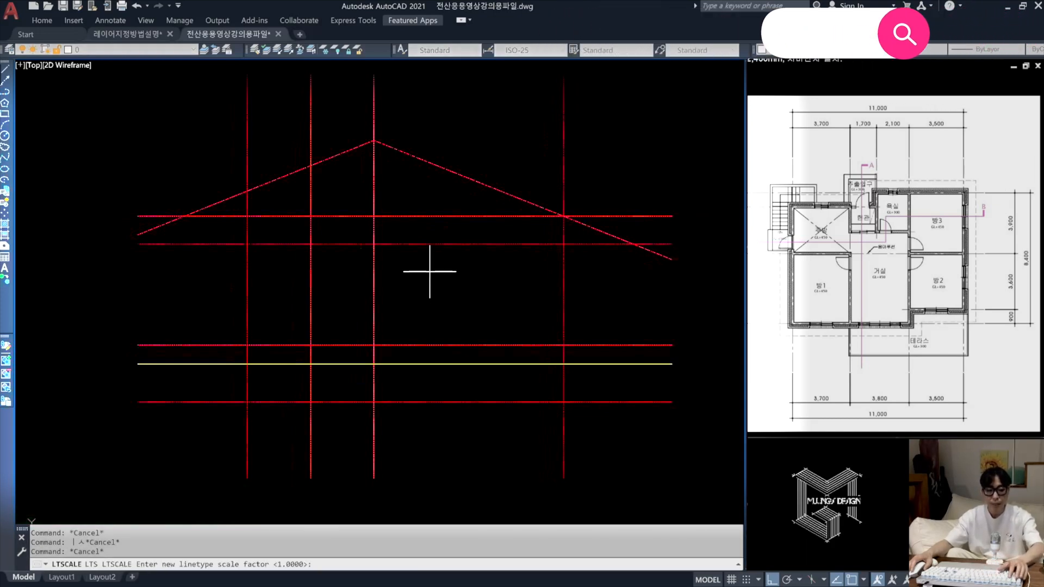
pyautogui.write('20')
pyautogui.press('Return')
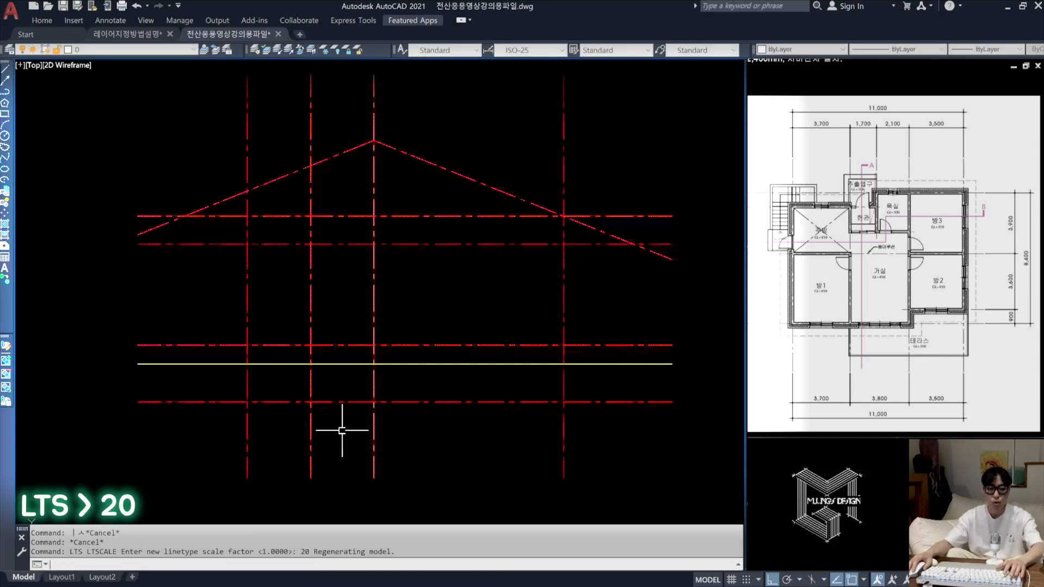
pyautogui.press('Escape')
pyautogui.press('Escape')
pyautogui.press('Escape')
# Step: Examine where the centre line runs through the insulated exterior wall beside the 현관 entrance on the reference floor plan
pyautogui.moveTo(440, 390)
pyautogui.mouseDown(button='middle')
pyautogui.moveTo(417, 393)
pyautogui.moveTo(438, 401)
pyautogui.moveTo(444, 438)
pyautogui.moveTo(444, 377)
pyautogui.mouseUp(button='middle')
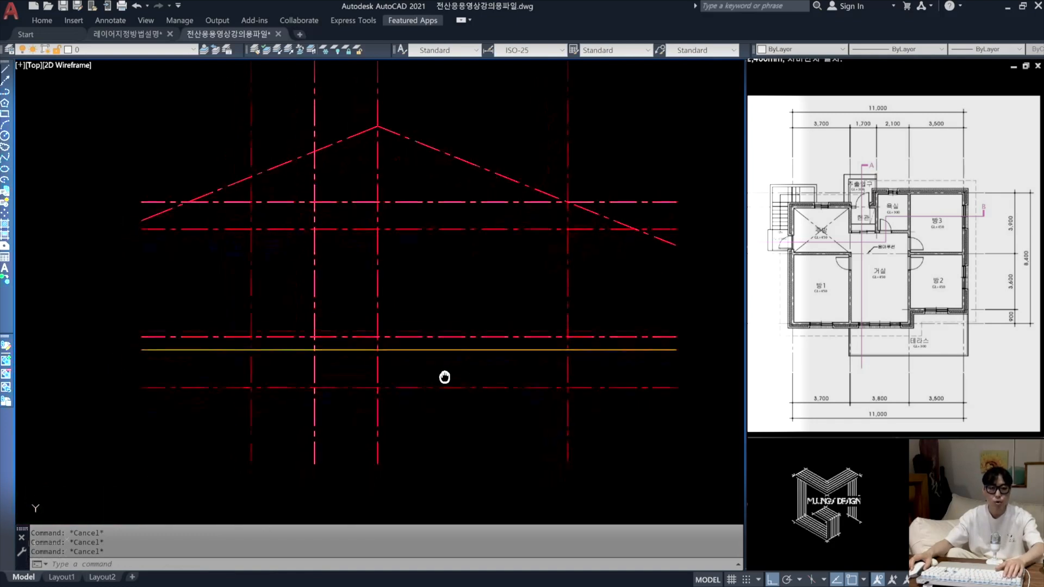
pyautogui.scroll(5, 233, 396)
pyautogui.moveTo(359, 362)
pyautogui.mouseDown(button='middle')
pyautogui.moveTo(387, 366)
pyautogui.moveTo(351, 366)
pyautogui.mouseUp(button='middle')
pyautogui.click(858, 202)
pyautogui.scroll(5, 858, 201)
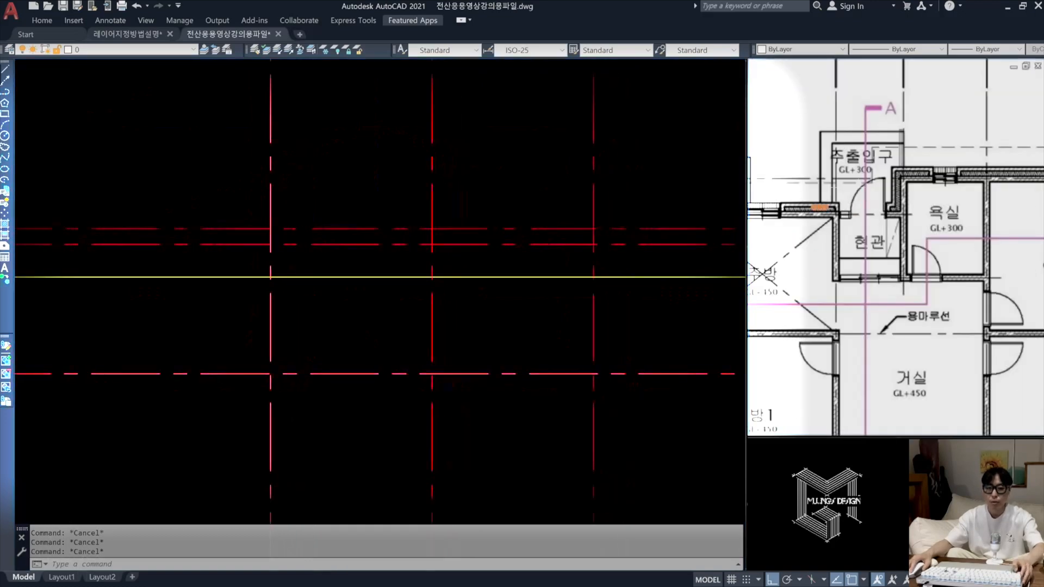
pyautogui.click(338, 338)
pyautogui.moveTo(291, 299); pyautogui.dragTo(319, 299, button='middle')
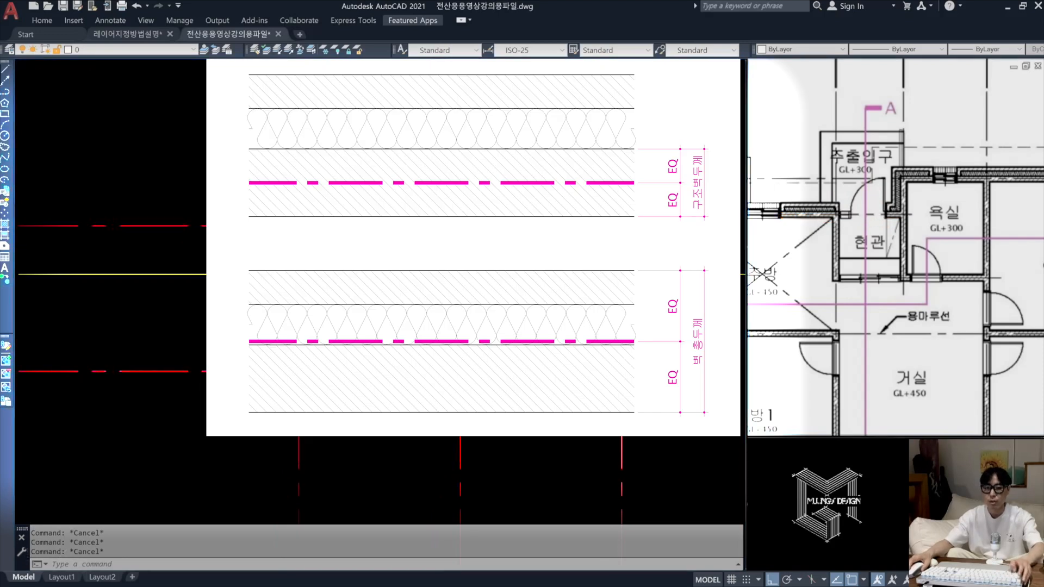
pyautogui.scroll(4, 821, 220)
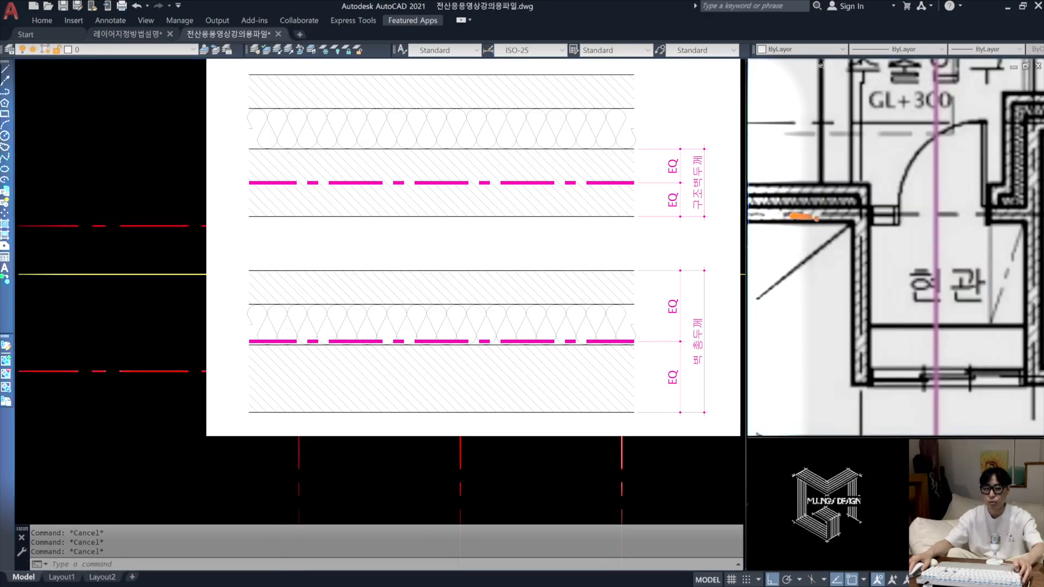
pyautogui.press('Escape')
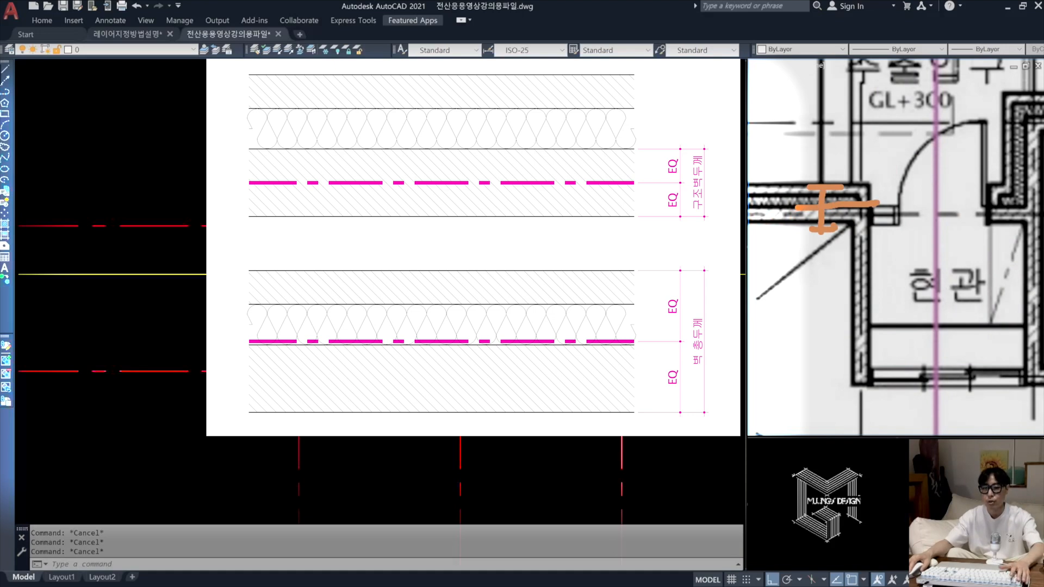
pyautogui.press('Escape')
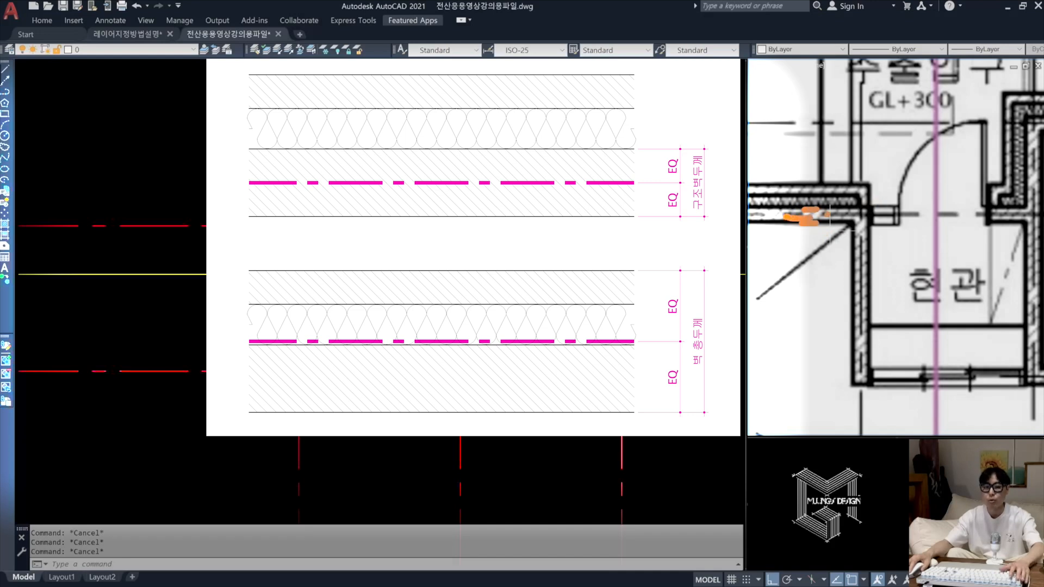
pyautogui.press('Escape')
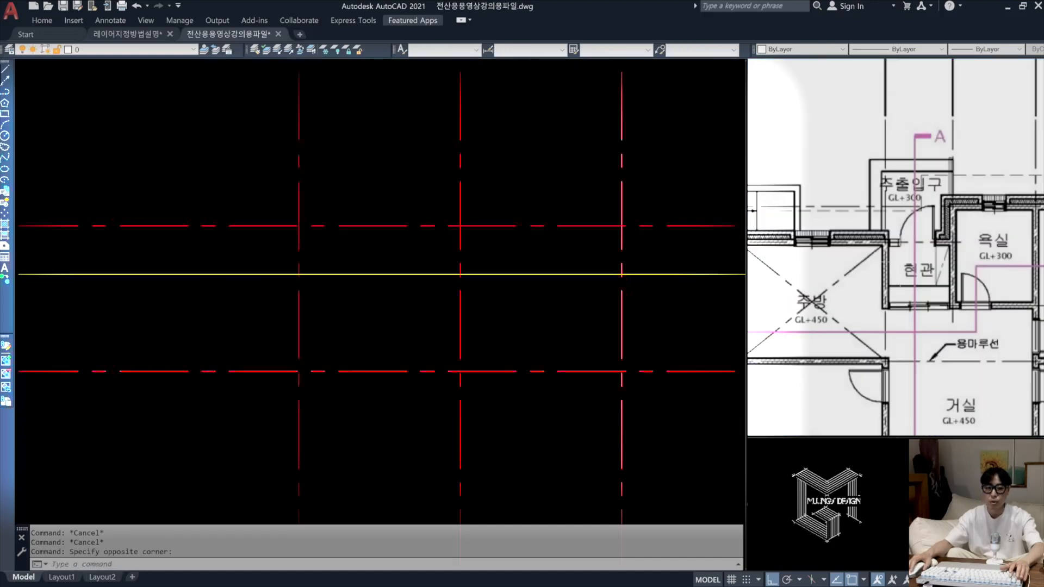
# Step: Offset the leftmost vertical centre line 100 to its right for the exterior wall's inner face
pyautogui.click(357, 337)
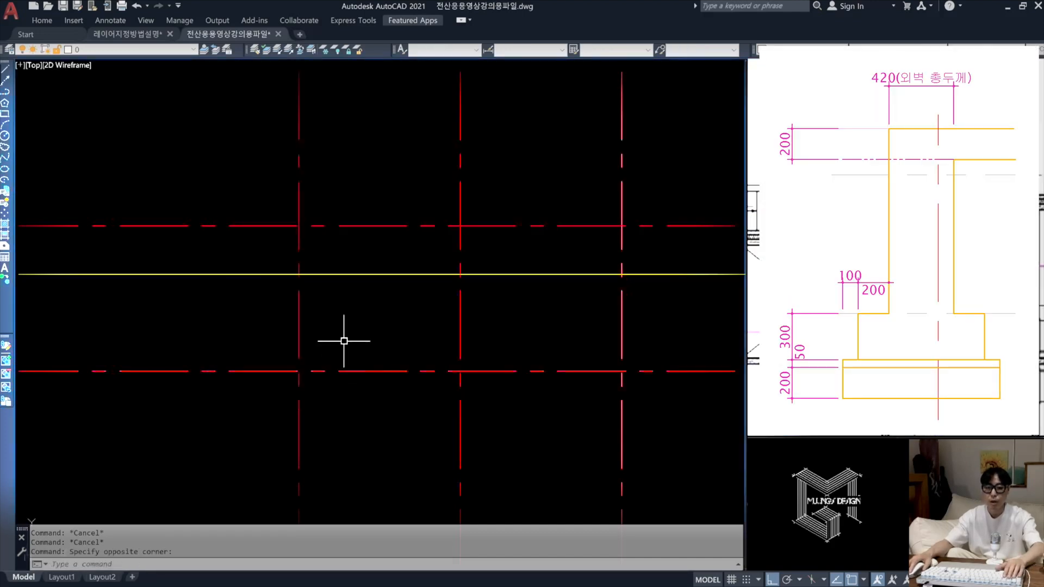
pyautogui.write('o')
pyautogui.press('Return')
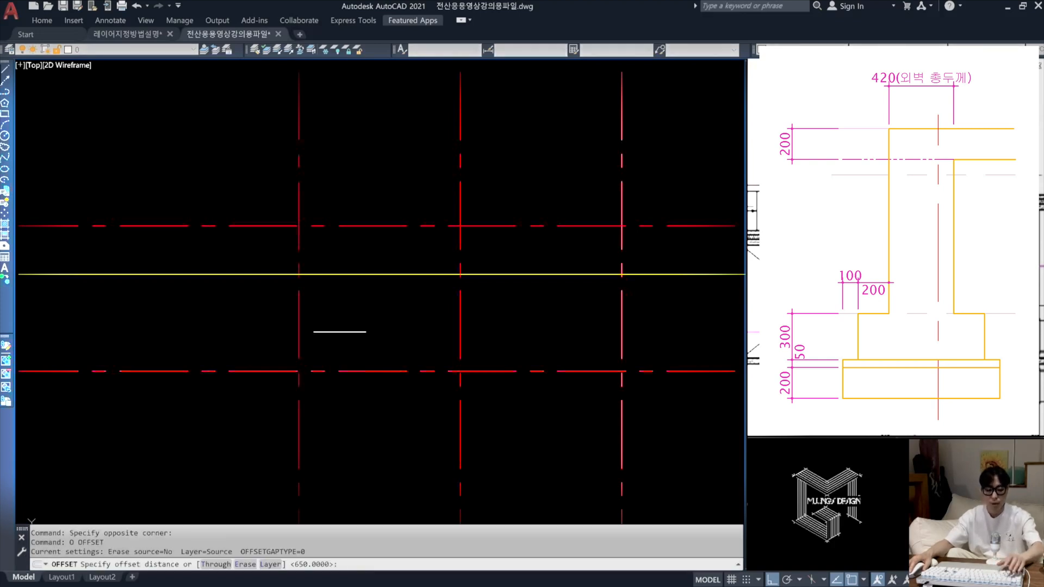
pyautogui.write('100')
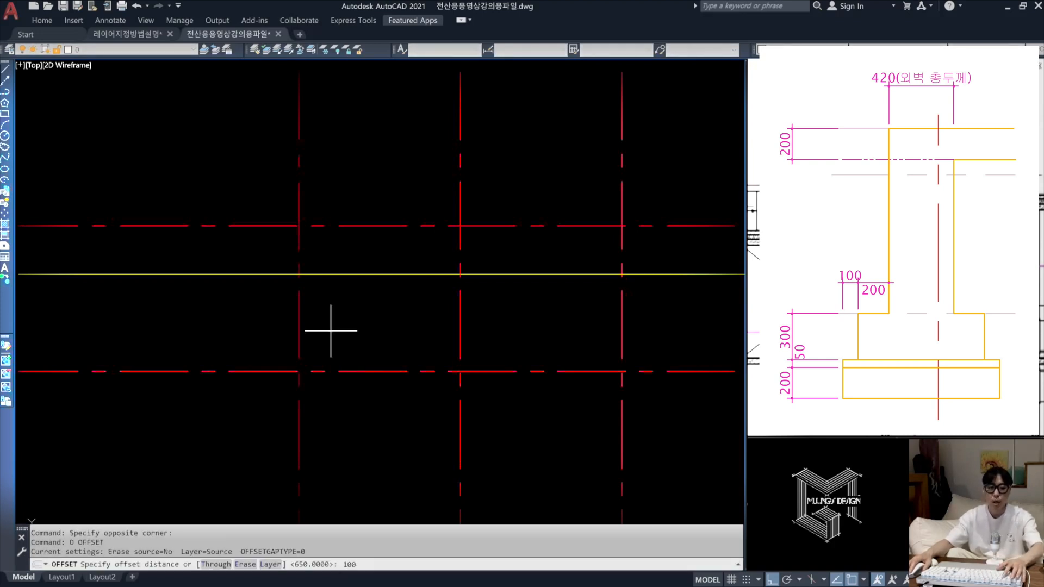
pyautogui.press('Return')
pyautogui.click(299, 308)
pyautogui.click(374, 307)
pyautogui.scroll(3, 295, 338)
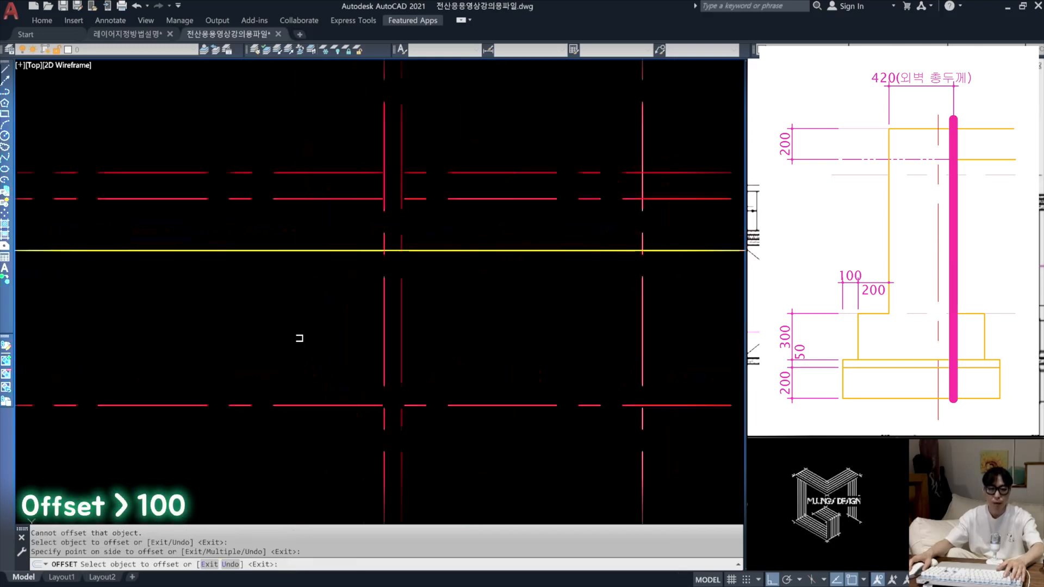
pyautogui.press('Return')
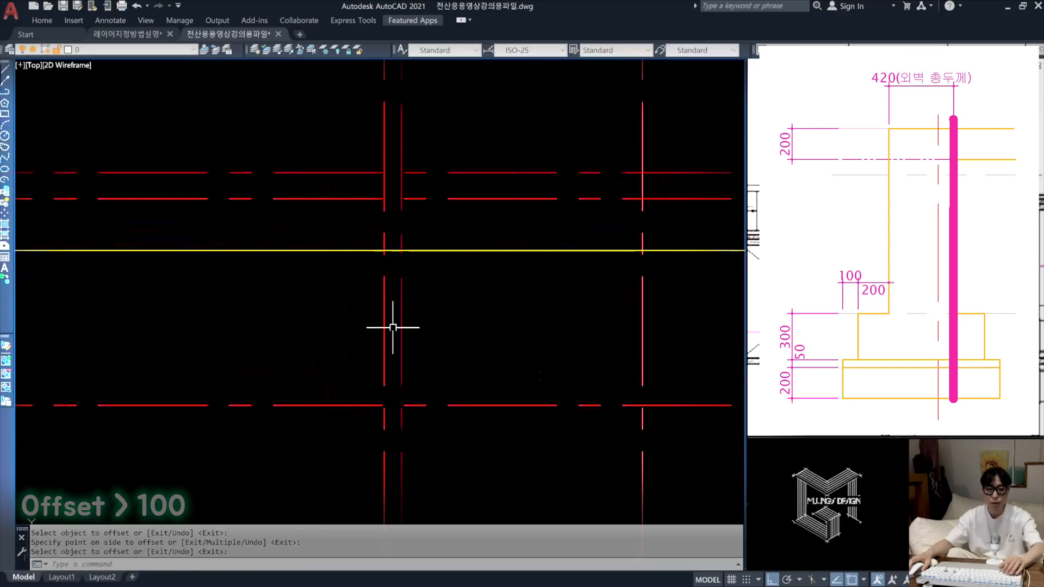
# Step: Offset the exterior wall's inner face line 420 to its left to form the outer face
pyautogui.write('o')
pyautogui.press('Return')
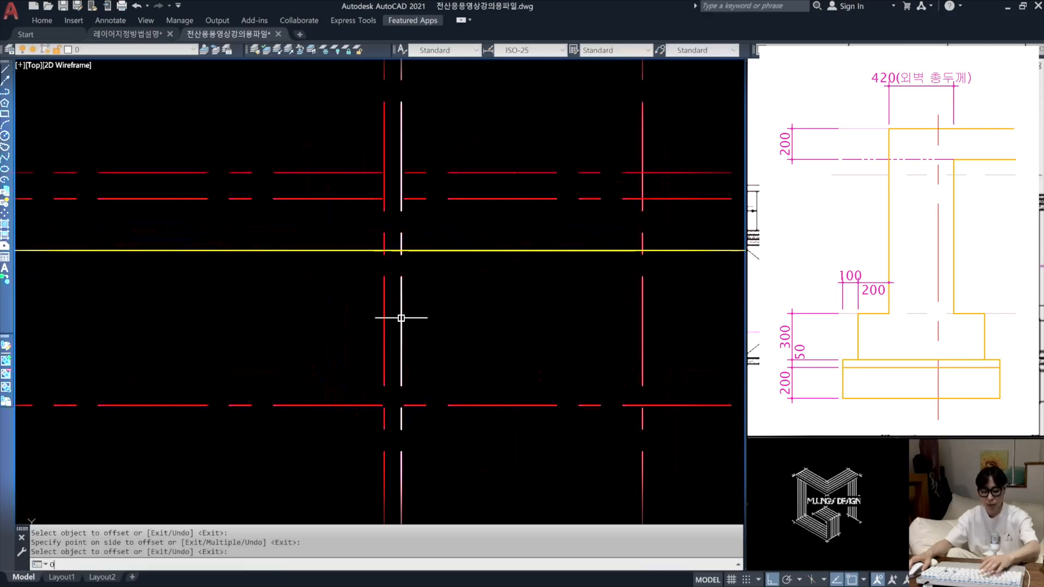
pyautogui.write('0')
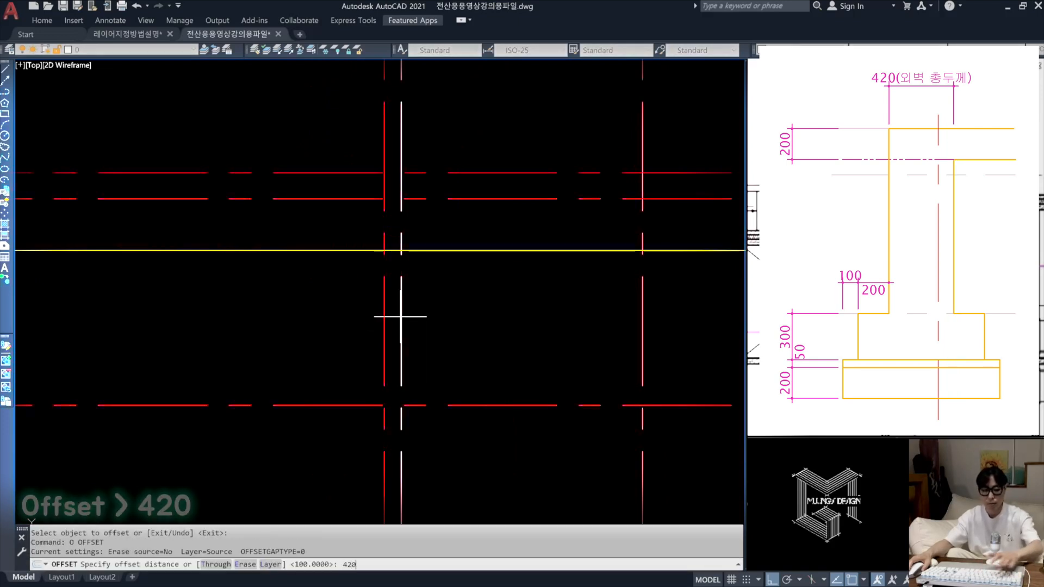
pyautogui.press('Return')
pyautogui.click(401, 318)
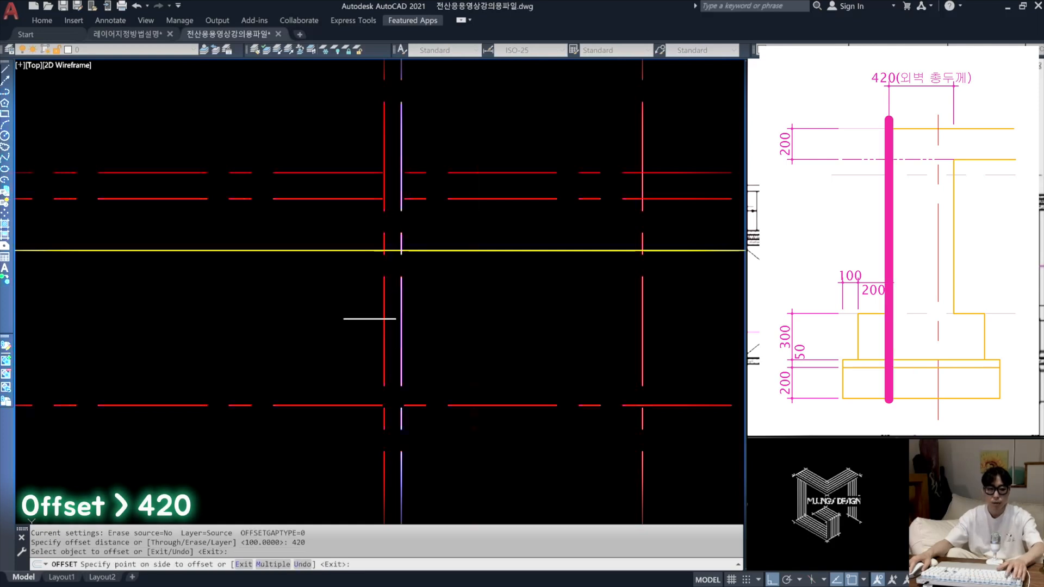
pyautogui.click(291, 319)
pyautogui.press('Return')
# Step: Match the properties of both exterior wall face lines to the yellow ground line
pyautogui.write('MA')
pyautogui.press('Return')
pyautogui.click(415, 250)
pyautogui.click(401, 294)
pyautogui.press('Return')
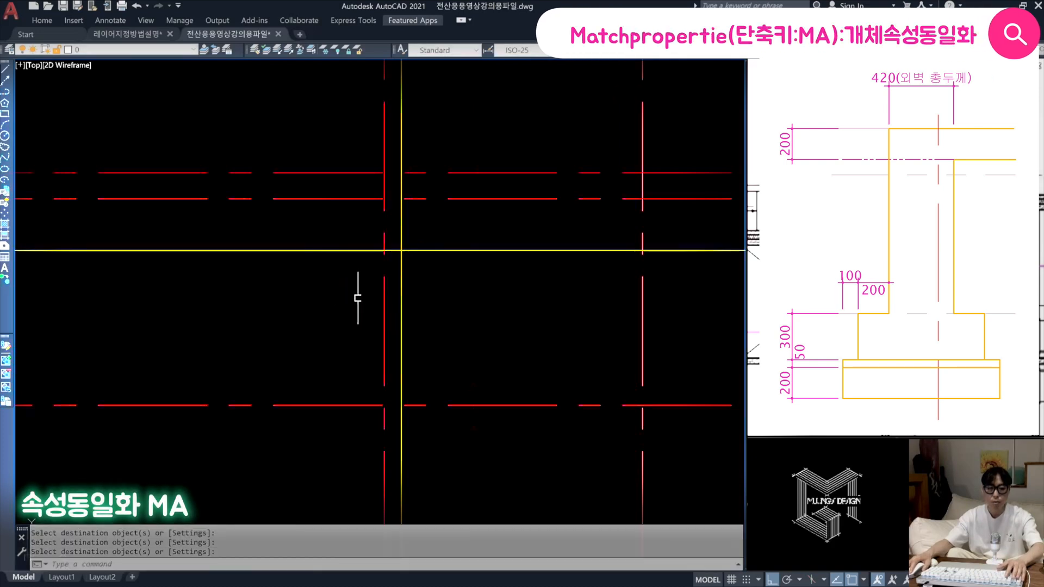
# Step: Offset the horizontal centre line below the ground line 300 downward for the underside of the foundation slab (기초판)
pyautogui.moveTo(461, 366); pyautogui.dragTo(447, 340, button='middle')
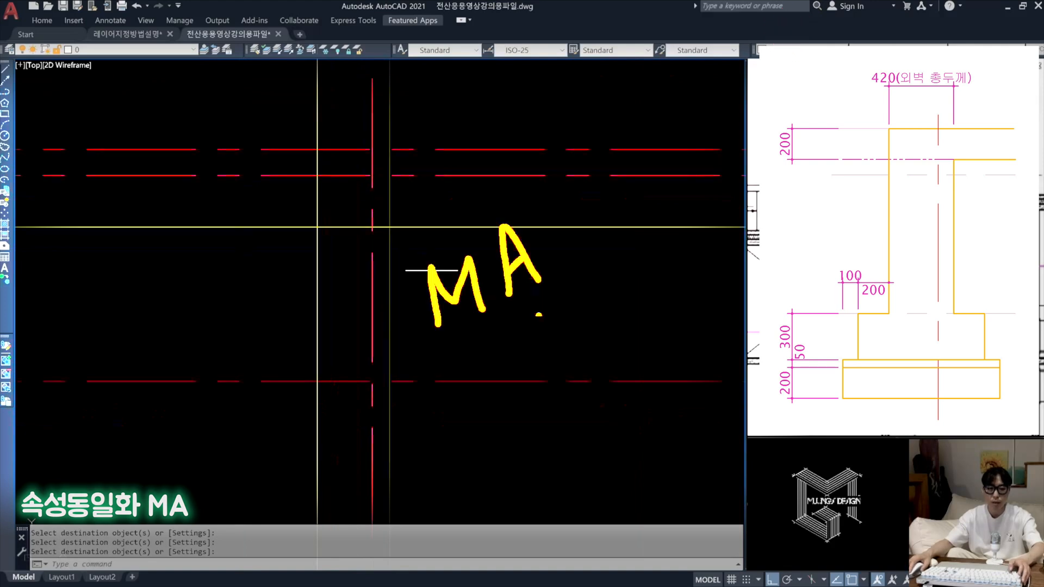
pyautogui.moveTo(438, 349)
pyautogui.mouseDown(button='middle')
pyautogui.moveTo(433, 359)
pyautogui.moveTo(467, 325)
pyautogui.mouseUp(button='middle')
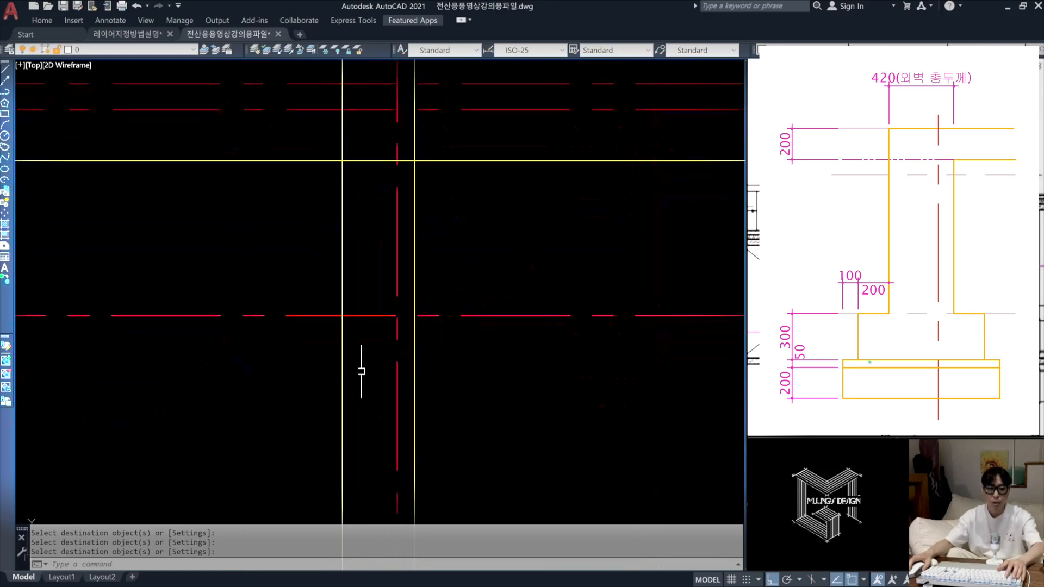
pyautogui.click(397, 350)
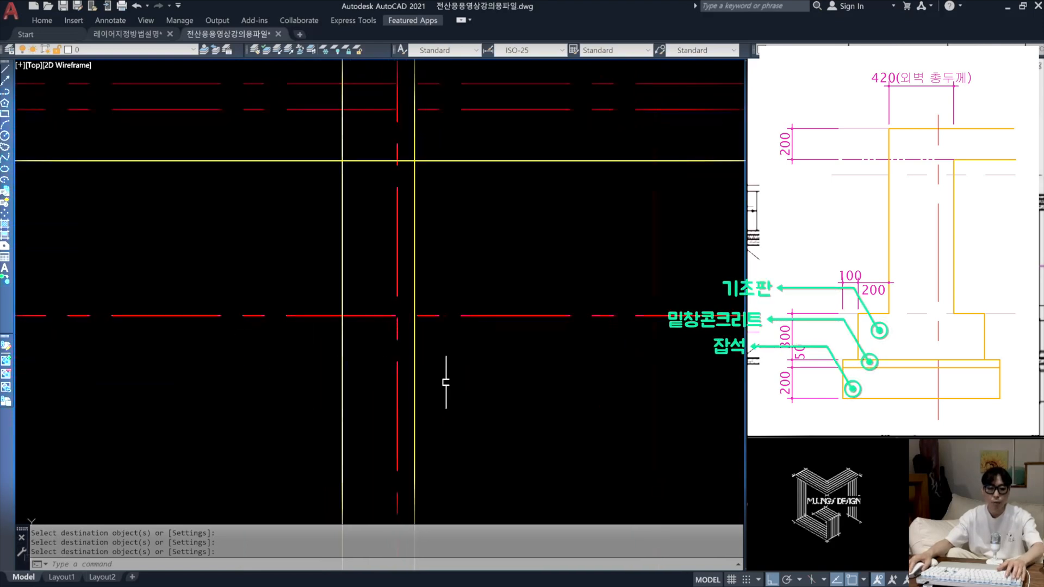
pyautogui.press('Return')
pyautogui.write('o')
pyautogui.press('Return')
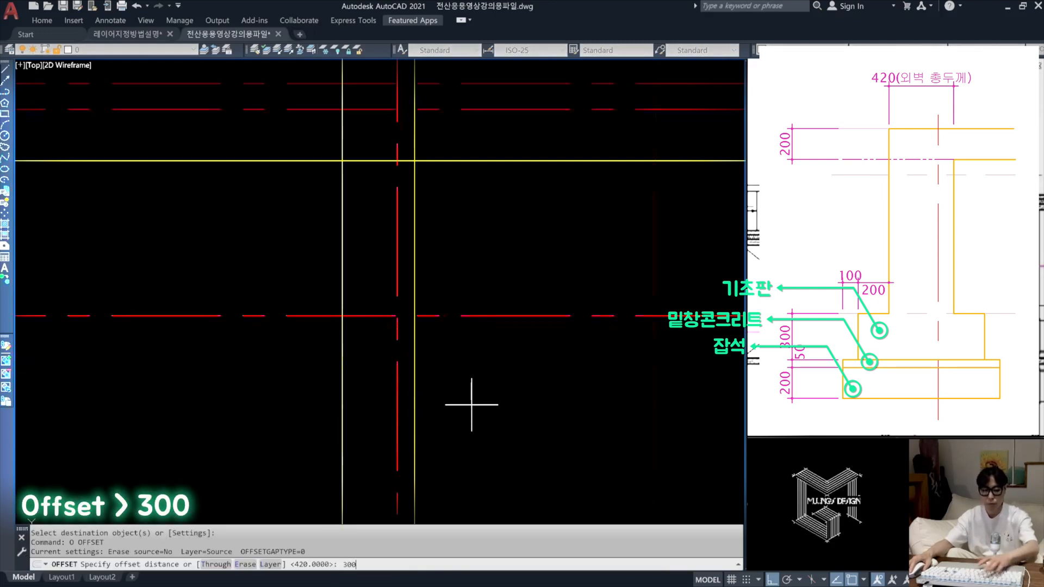
pyautogui.press('Return')
pyautogui.click(474, 315)
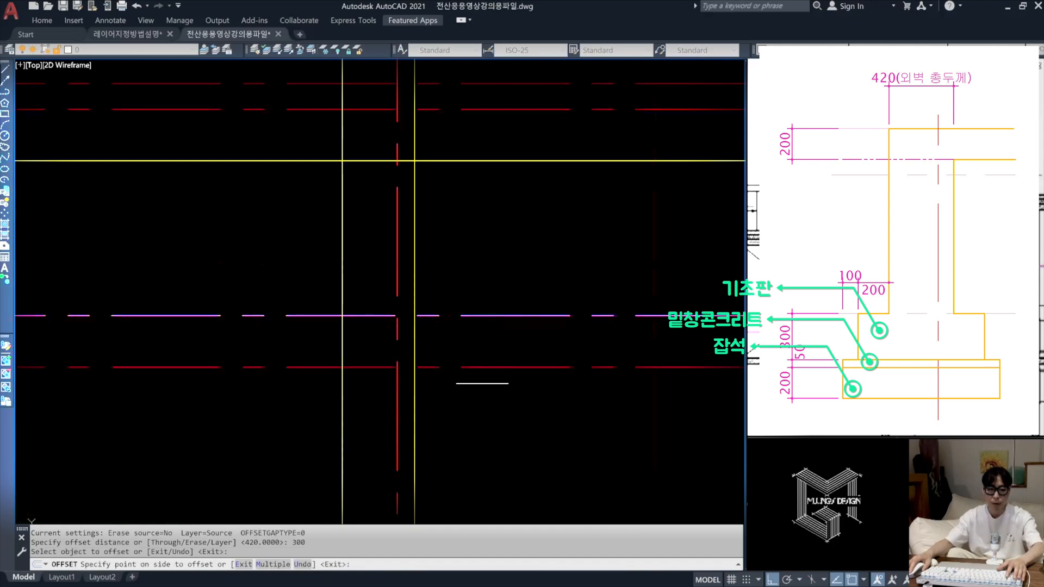
pyautogui.click(482, 383)
pyautogui.press('Return')
# Step: Offset the foundation slab's underside line 50 downward for the blinding concrete (밑창콘크리트)
pyautogui.press('Return')
pyautogui.write('5')
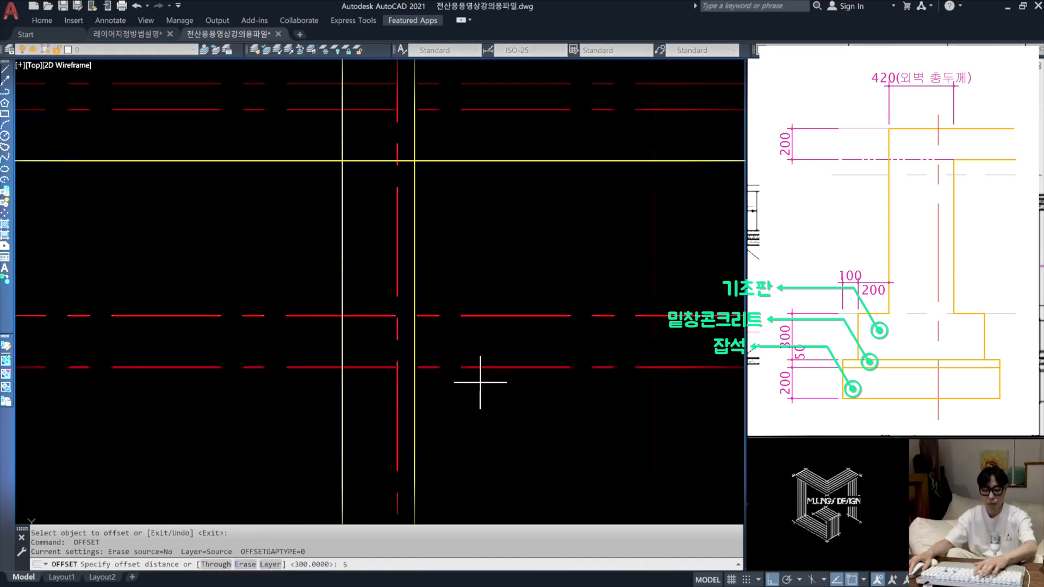
pyautogui.write('0')
pyautogui.press('Return')
pyautogui.click(474, 368)
pyautogui.click(483, 405)
pyautogui.press('Return')
# Step: Offset the blinding concrete's lower line 200 downward for the rubble layer (잡석)
pyautogui.scroll(2, 425, 408)
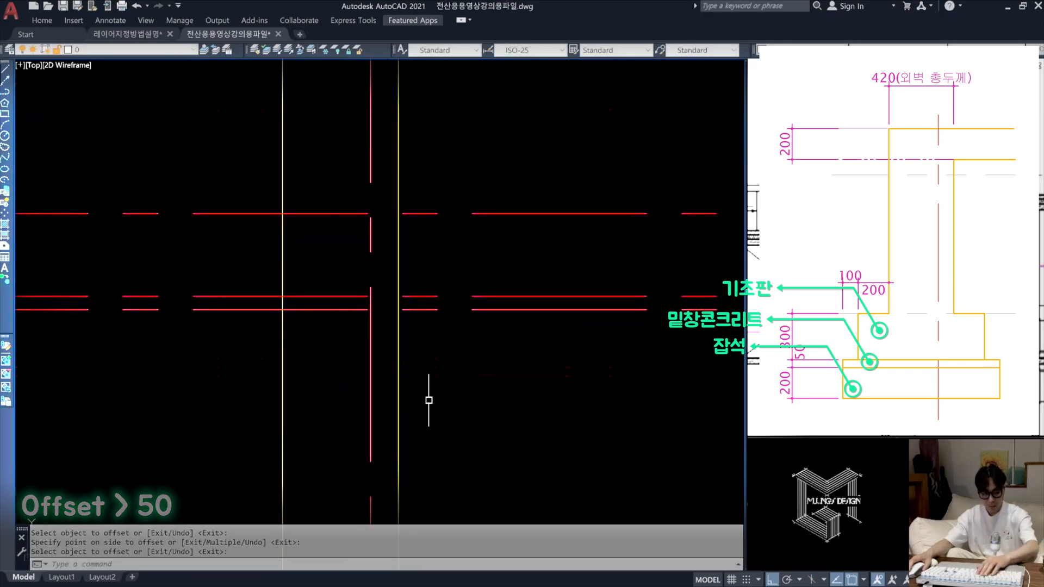
pyautogui.write('o')
pyautogui.press('Return')
pyautogui.write('20')
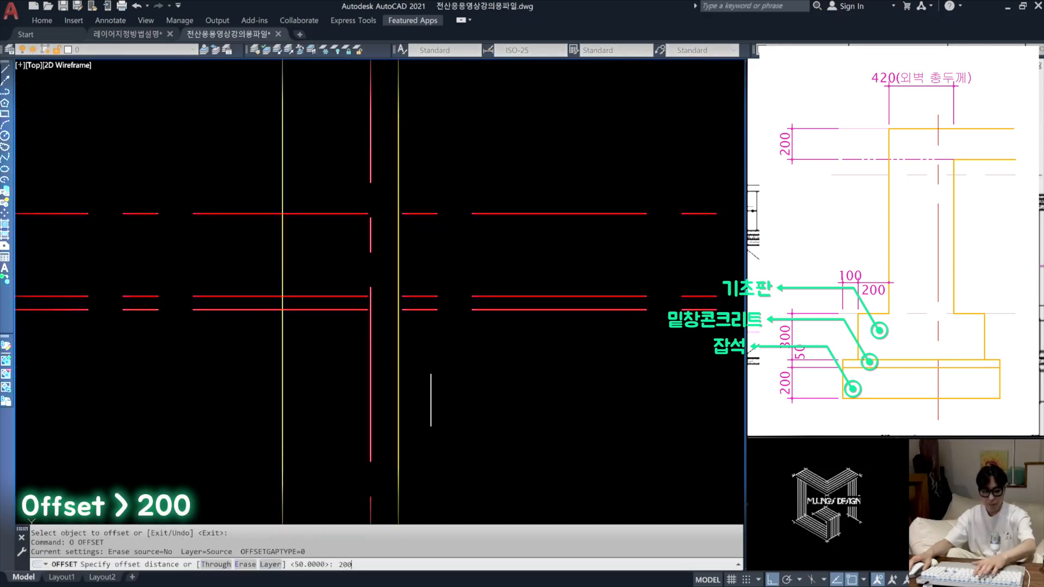
pyautogui.write('0')
pyautogui.press('Return')
pyautogui.click(427, 309)
pyautogui.click(433, 370)
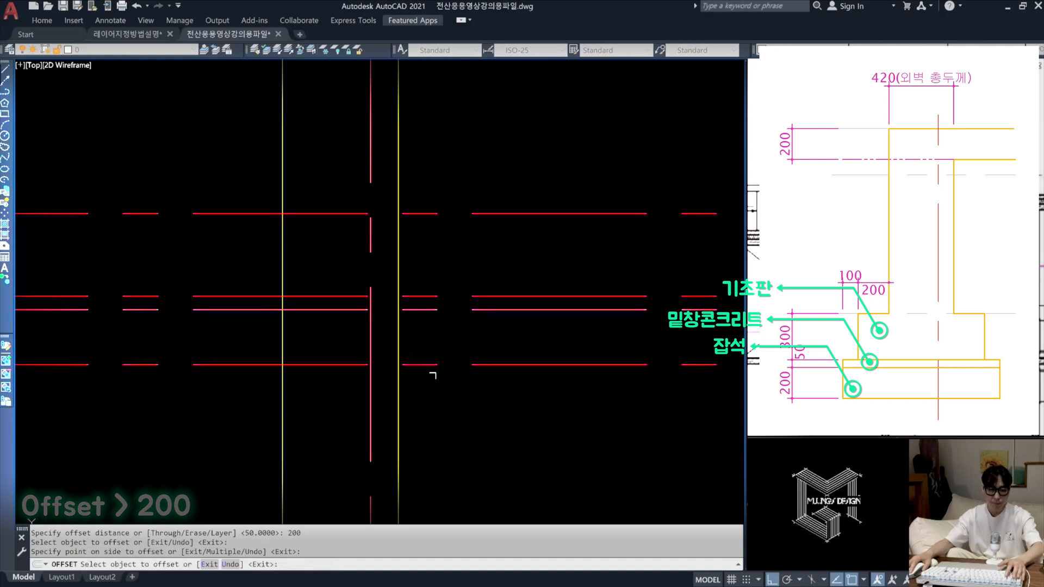
pyautogui.press('Return')
pyautogui.moveTo(421, 390); pyautogui.dragTo(461, 424, button='middle')
pyautogui.click(275, 415)
pyautogui.click(201, 207)
pyautogui.press('Escape')
pyautogui.press('Escape')
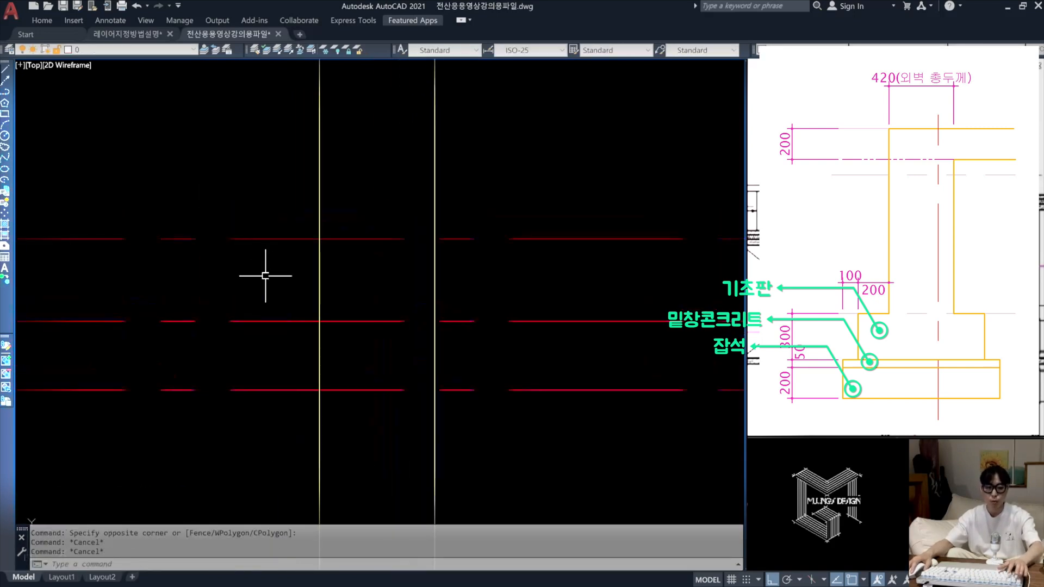
# Step: Offset both wall face lines 200 outward for the sides of the foundation slab
pyautogui.write('o')
pyautogui.press('Return')
pyautogui.write('200')
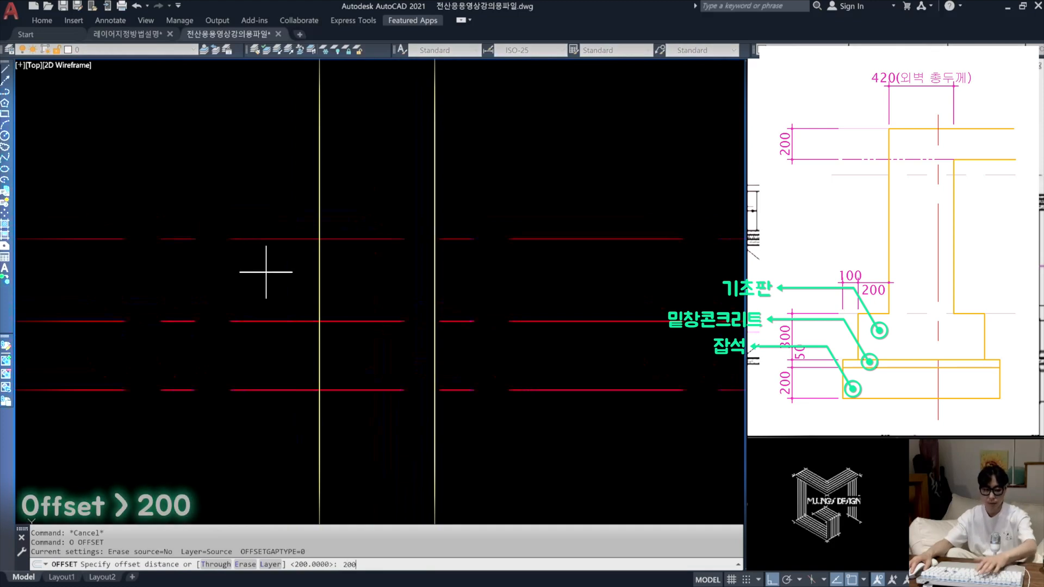
pyautogui.press('Return')
pyautogui.click(319, 272)
pyautogui.click(253, 275)
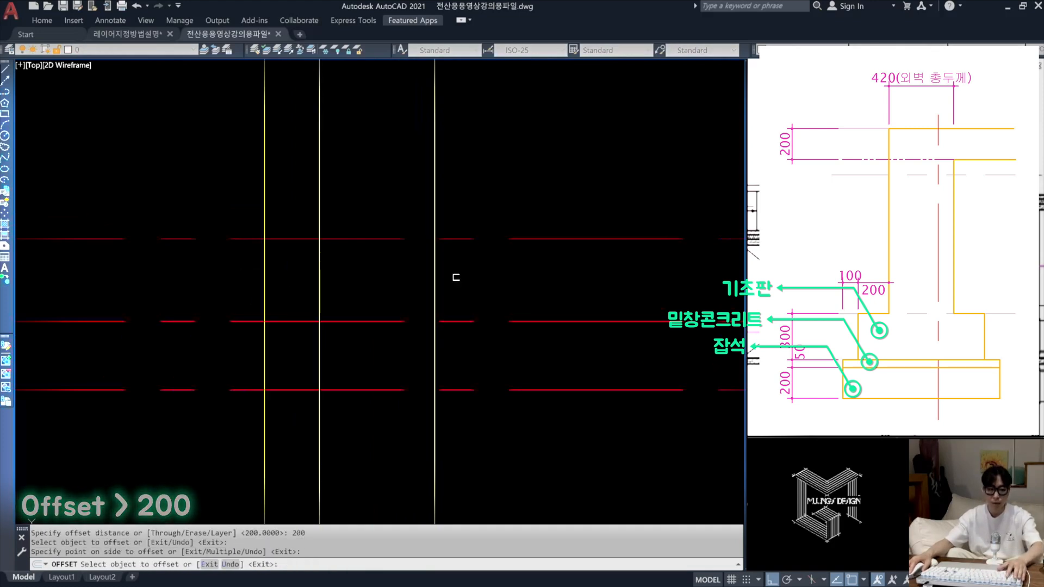
pyautogui.click(435, 277)
pyautogui.click(487, 275)
pyautogui.press('Return')
# Step: Offset both foundation slab side lines 100 outward for the sides of the blinding concrete and rubble
pyautogui.press('Return')
pyautogui.write('100')
pyautogui.press('Return')
pyautogui.click(265, 280)
pyautogui.click(222, 279)
pyautogui.click(491, 289)
pyautogui.click(522, 287)
pyautogui.press('Return')
# Step: Match the properties of the four horizontal footing lines to the yellow vertical line at the footing's right side
pyautogui.write('ma')
pyautogui.press('Return')
pyautogui.click(520, 297)
pyautogui.click(615, 426)
pyautogui.click(539, 184)
pyautogui.press('Escape')
pyautogui.press('Escape')
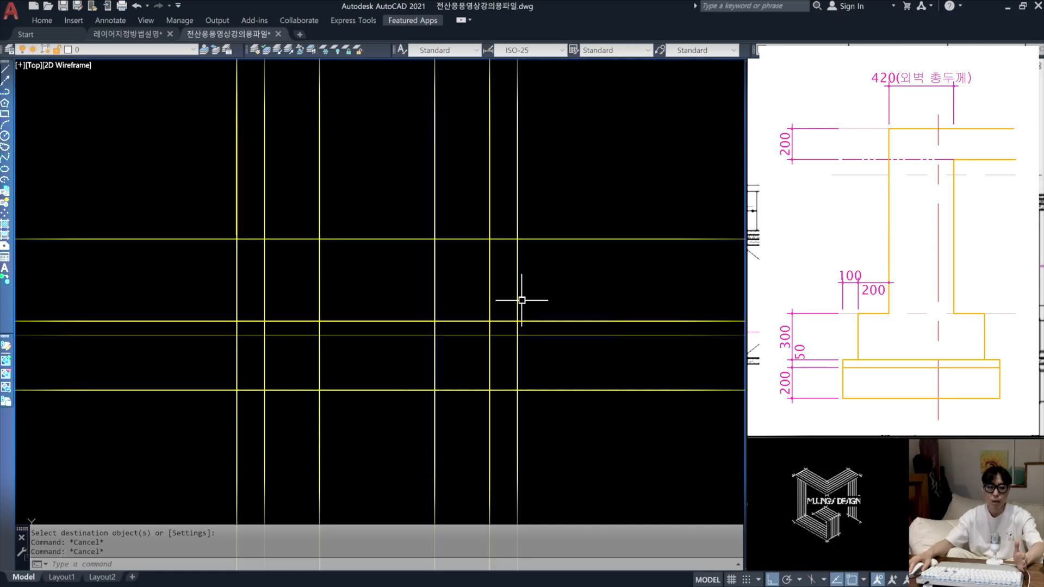
# Step: Trim the foundation slab's top line and right side line to meet at a clean upper-right corner
pyautogui.moveTo(549, 307)
pyautogui.mouseDown(button='middle')
pyautogui.moveTo(559, 300)
pyautogui.moveTo(553, 287)
pyautogui.mouseUp(button='middle')
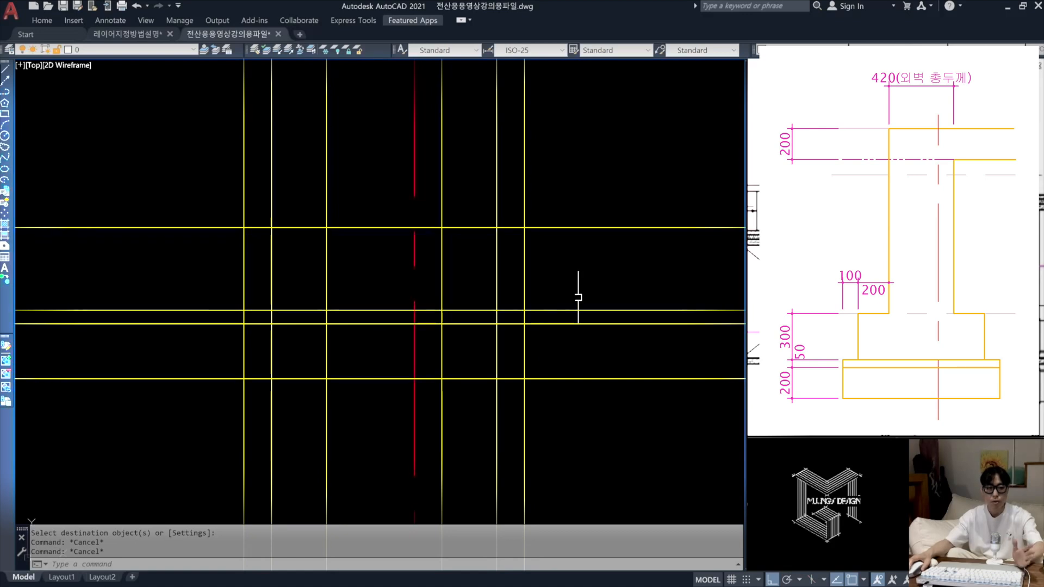
pyautogui.write('R')
pyautogui.press('space')
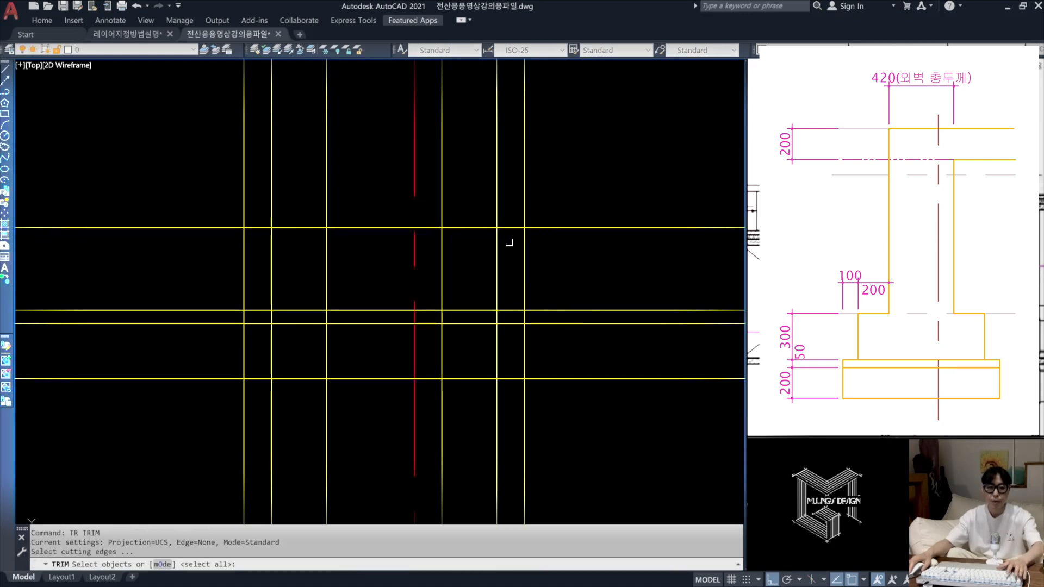
pyautogui.click(508, 242)
pyautogui.click(476, 213)
pyautogui.press('space')
pyautogui.click(514, 245)
pyautogui.click(506, 216)
pyautogui.click(500, 196)
pyautogui.click(482, 190)
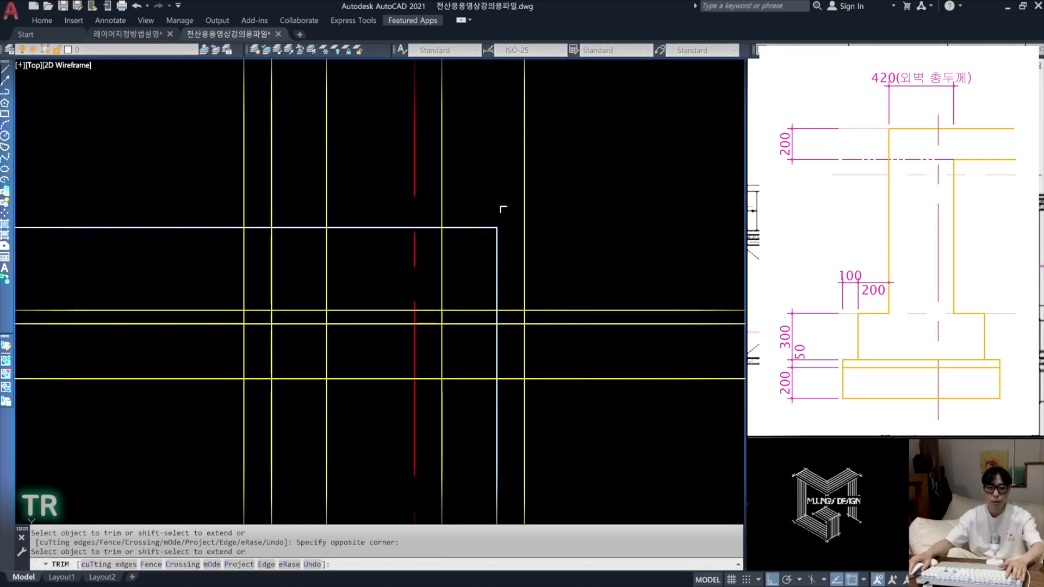
pyautogui.press('space')
# Step: Trim the three horizontal blinding and rubble lines beyond the outermost right vertical line
pyautogui.press('space')
pyautogui.click(549, 357)
pyautogui.click(519, 342)
pyautogui.press('space')
pyautogui.click(588, 416)
pyautogui.click(544, 304)
pyautogui.click(522, 282)
pyautogui.click(523, 282)
pyautogui.press('space')
# Step: Trim the outermost right vertical line above the blinding concrete and below the rubble layer
pyautogui.press('space')
pyautogui.click(555, 414)
pyautogui.click(508, 287)
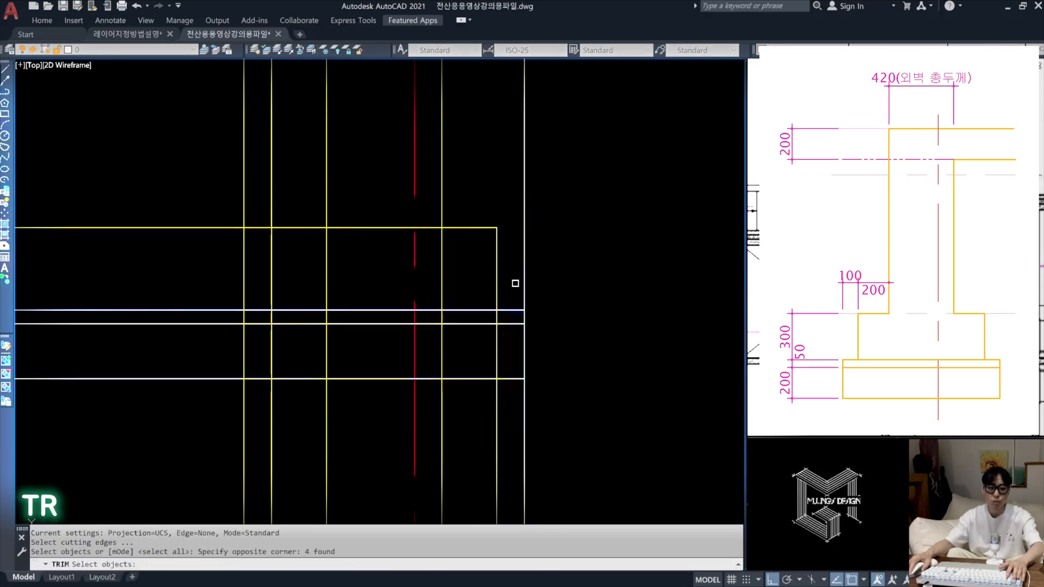
pyautogui.press('space')
pyautogui.click(545, 286)
pyautogui.click(515, 272)
pyautogui.click(550, 411)
pyautogui.click(508, 387)
pyautogui.click(504, 375)
pyautogui.press('space')
# Step: Trim the foundation slab's right side line below the top of the blinding concrete
pyautogui.press('space')
pyautogui.click(469, 316)
pyautogui.click(463, 300)
pyautogui.press('space')
pyautogui.click(516, 357)
pyautogui.click(481, 340)
pyautogui.press('space')
# Step: Trim the exterior wall's inner face line below the top of the foundation slab
pyautogui.press('space')
pyautogui.click(463, 254)
pyautogui.click(453, 220)
pyautogui.press('space')
pyautogui.click(454, 244)
pyautogui.click(436, 250)
pyautogui.press('space')
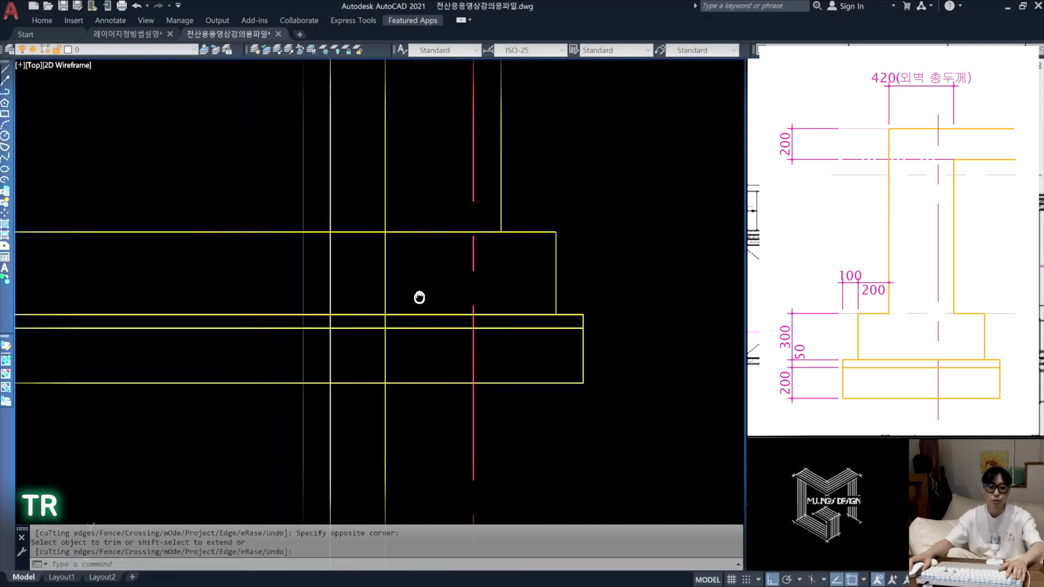
# Step: Trim the foundation slab's top line beyond its left side line and cut away that side line above and below the corner
pyautogui.press('space')
pyautogui.click(390, 253)
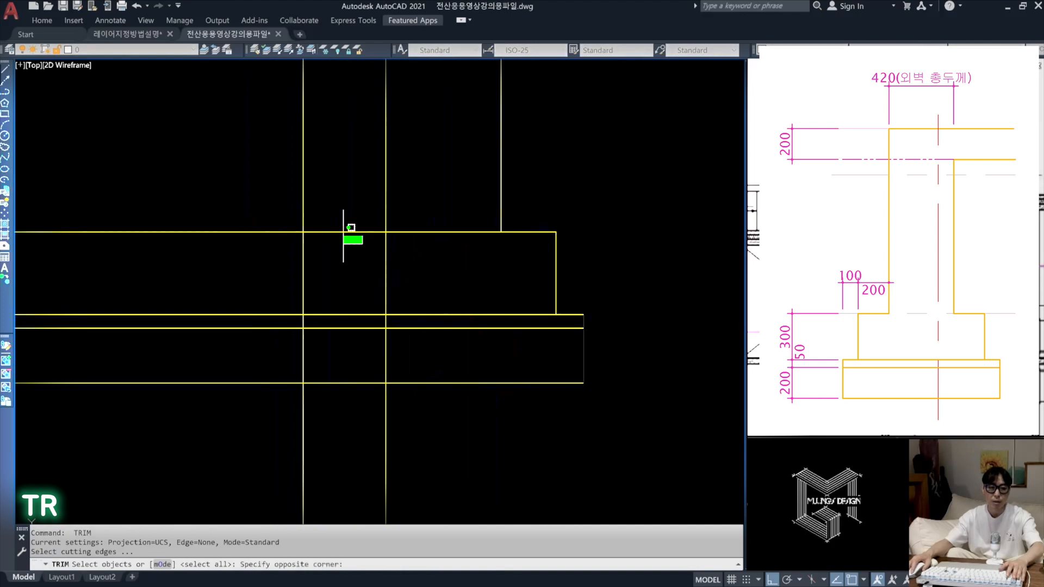
pyautogui.click(323, 233)
pyautogui.press('space')
pyautogui.click(318, 232)
pyautogui.click(329, 204)
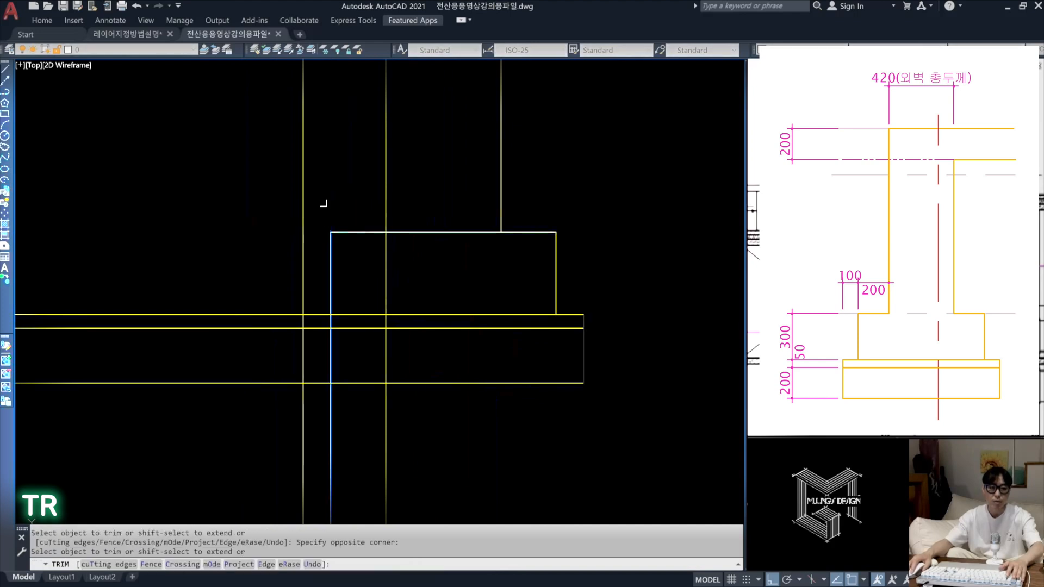
pyautogui.click(330, 304)
pyautogui.press('space')
pyautogui.click(321, 359)
pyautogui.press('space')
pyautogui.press('space')
pyautogui.click(357, 405)
pyautogui.click(268, 288)
pyautogui.press('space')
pyautogui.press('Escape')
pyautogui.hotkey('ctrl', 'z')
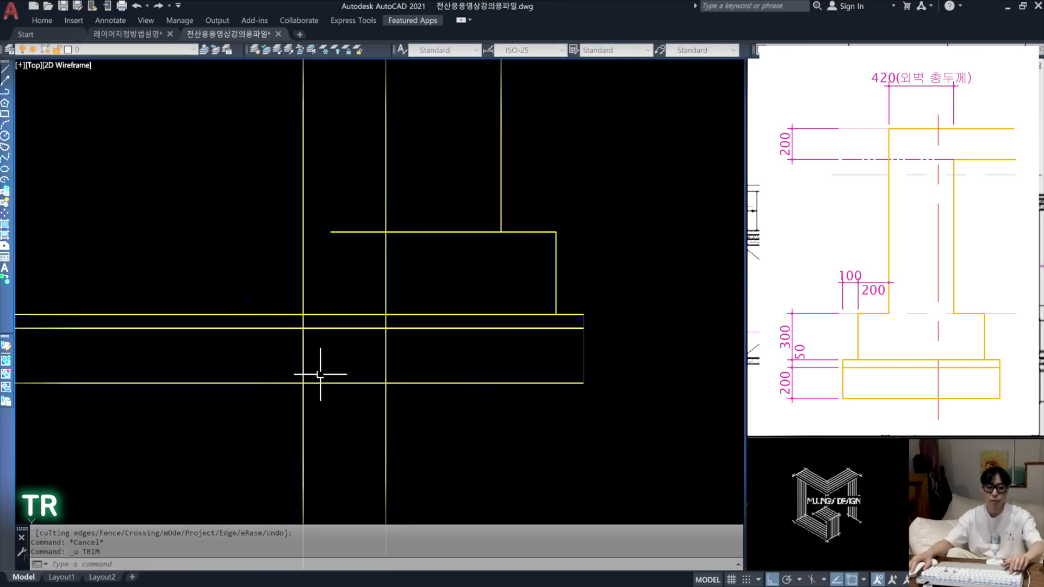
# Step: Trim the blinding and rubble lines against the outermost left vertical line, removing the excess beyond, above and below their outline
pyautogui.write('TR')
pyautogui.press('space')
pyautogui.click(312, 416)
pyautogui.click(262, 290)
pyautogui.press('space')
pyautogui.click(264, 430)
pyautogui.click(221, 290)
pyautogui.click(308, 430)
pyautogui.click(276, 389)
pyautogui.click(317, 286)
pyautogui.click(277, 276)
pyautogui.press('space')
# Step: Try to trim the foundation slab's left side line below the top of the blinding concrete
pyautogui.press('space')
pyautogui.click(353, 318)
pyautogui.click(345, 299)
pyautogui.press('space')
pyautogui.click(342, 351)
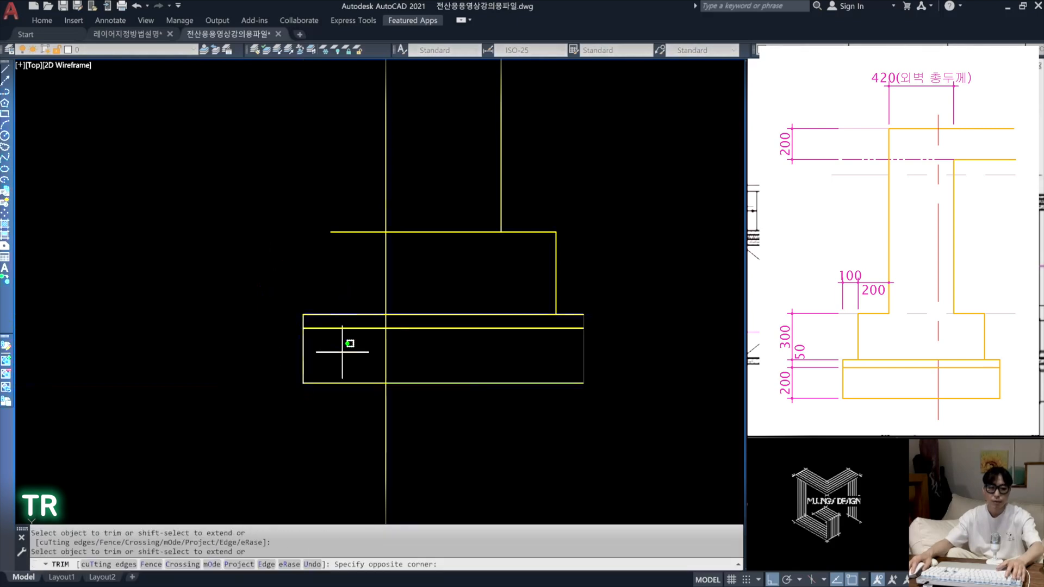
pyautogui.press('space')
# Step: Trim the exterior wall's outer face line below the slab top and cut the slab's top line between the two wall faces
pyautogui.press('space')
pyautogui.click(419, 280)
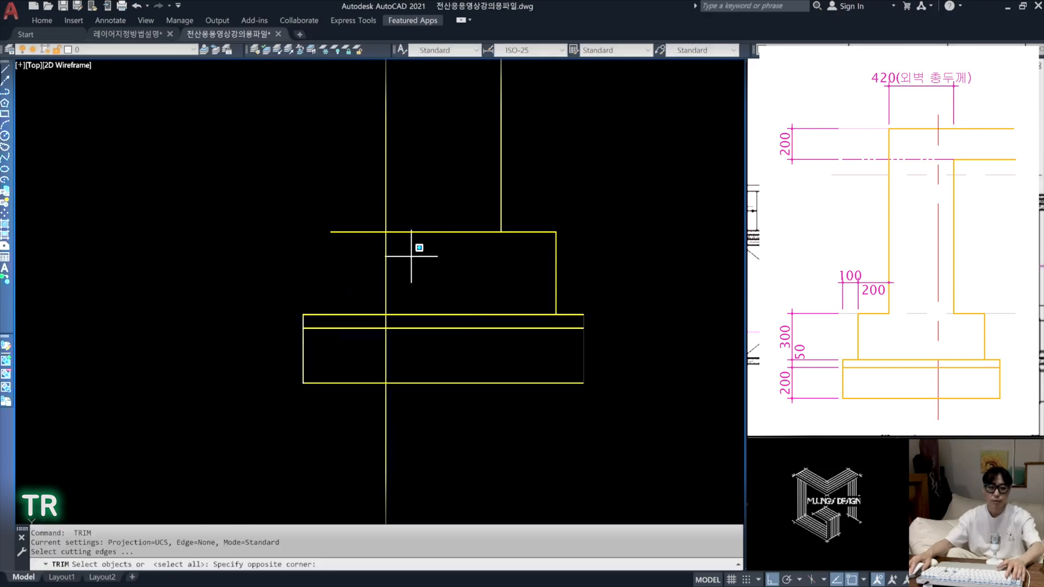
pyautogui.click(403, 227)
pyautogui.press('space')
pyautogui.click(378, 267)
pyautogui.click(405, 254)
pyautogui.press('space')
pyautogui.press('space')
pyautogui.press('space')
pyautogui.click(443, 248)
pyautogui.click(433, 222)
pyautogui.click(479, 237)
pyautogui.click(488, 247)
pyautogui.press('space')
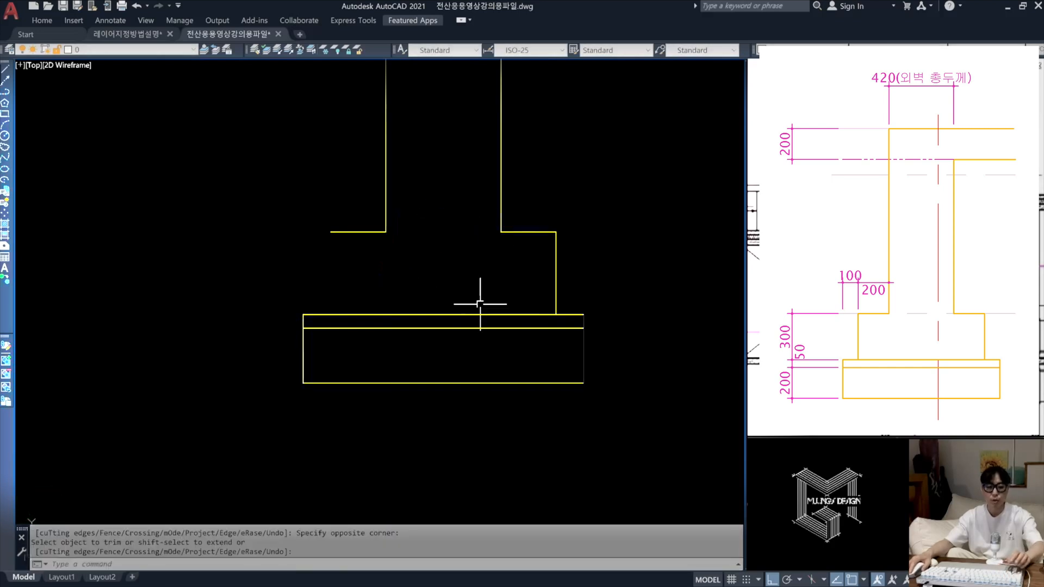
# Step: Undo the trims of the wall and footing back to the full-length construction lines
pyautogui.hotkey('ctrl', 'z')
pyautogui.hotkey('ctrl', 'z')
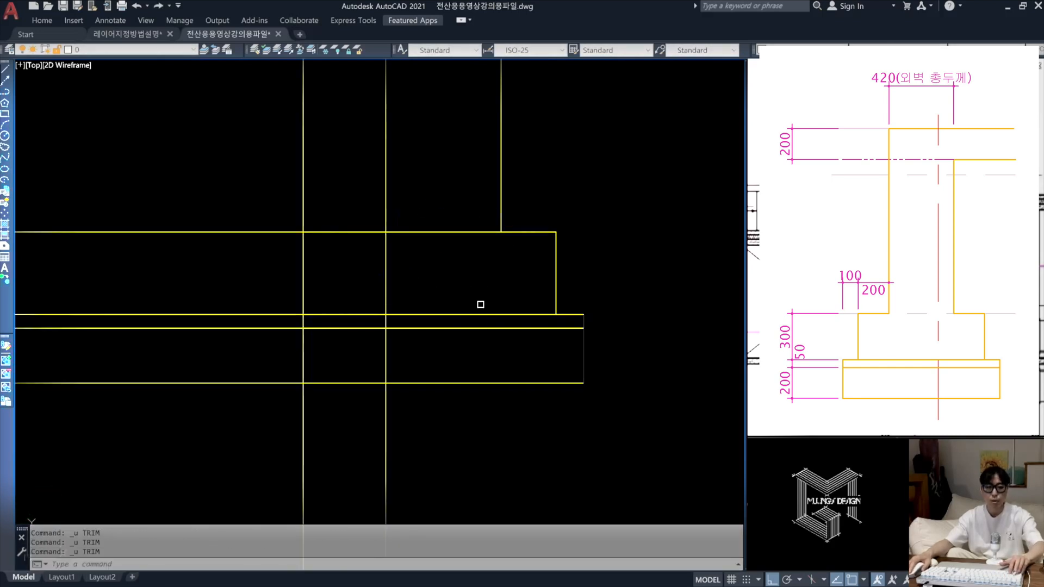
pyautogui.hotkey('ctrl', 'z')
pyautogui.hotkey('ctrl', 'z')
pyautogui.hotkey('ctrl', 'z')
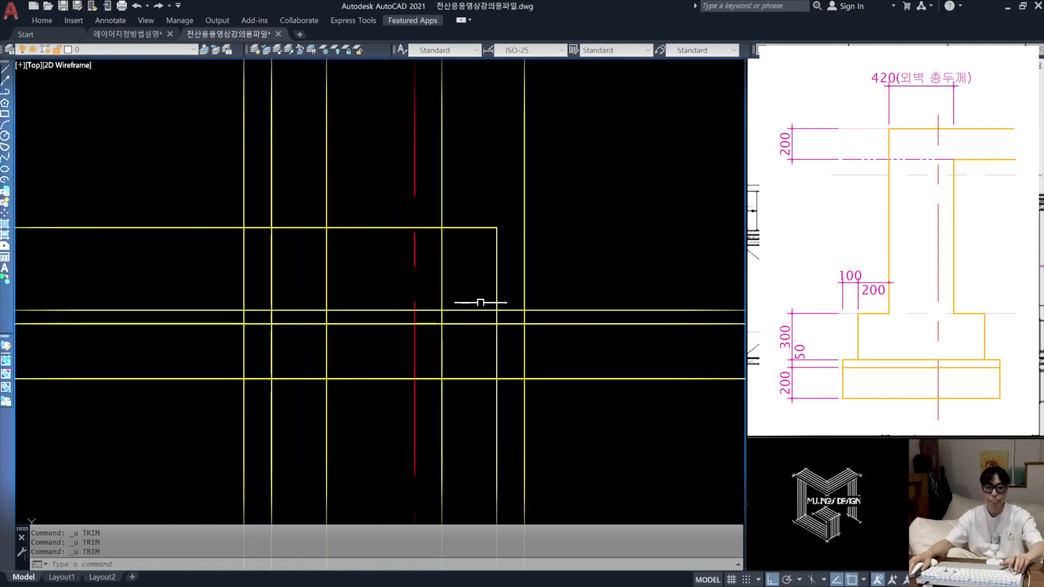
# Step: Draw a rectangle for the foundation slab between the corner intersections of its construction lines
pyautogui.write('rec')
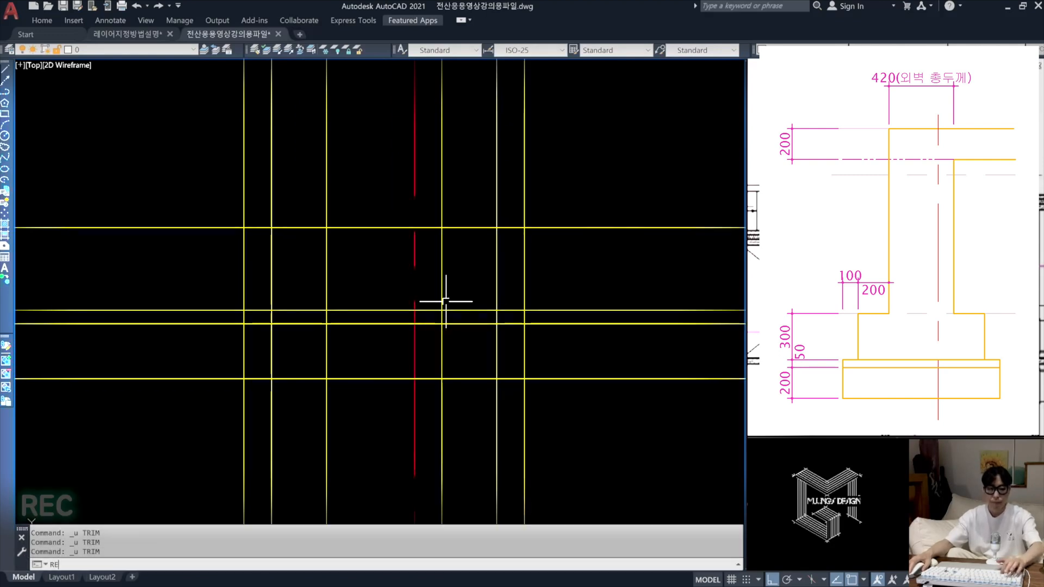
pyautogui.press('Return')
pyautogui.click(271, 227)
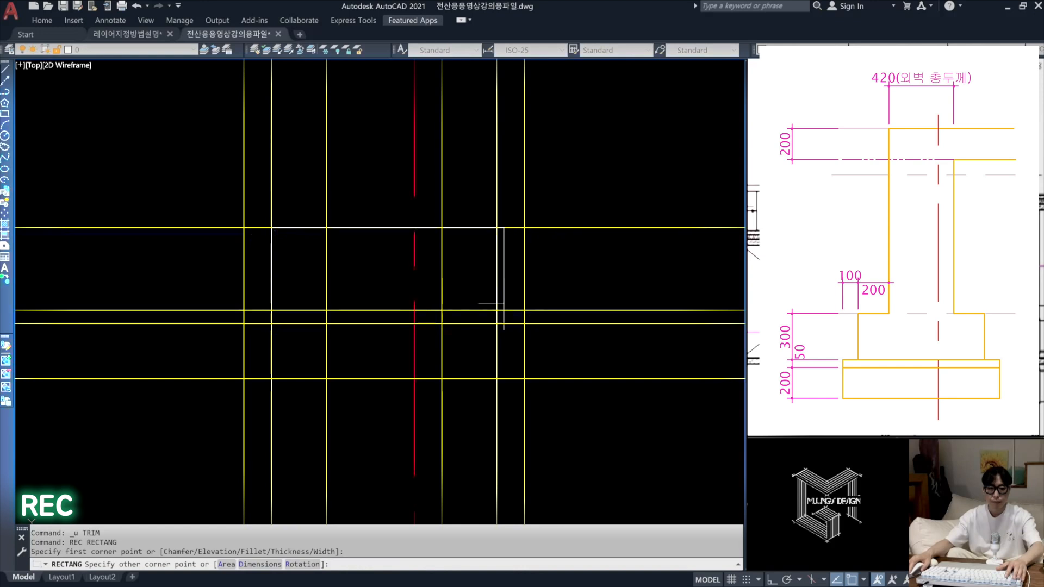
pyautogui.click(496, 310)
# Step: Draw rectangles for the blinding concrete and the rubble layer between the outermost vertical construction lines
pyautogui.press('Return')
pyautogui.click(243, 309)
pyautogui.click(524, 323)
pyautogui.press('Return')
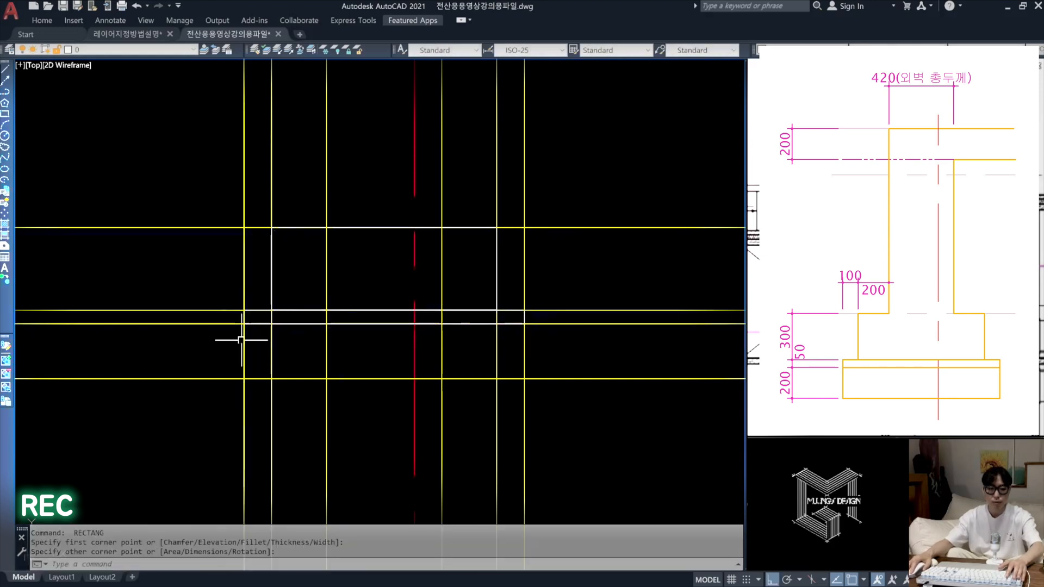
pyautogui.click(243, 323)
pyautogui.click(524, 378)
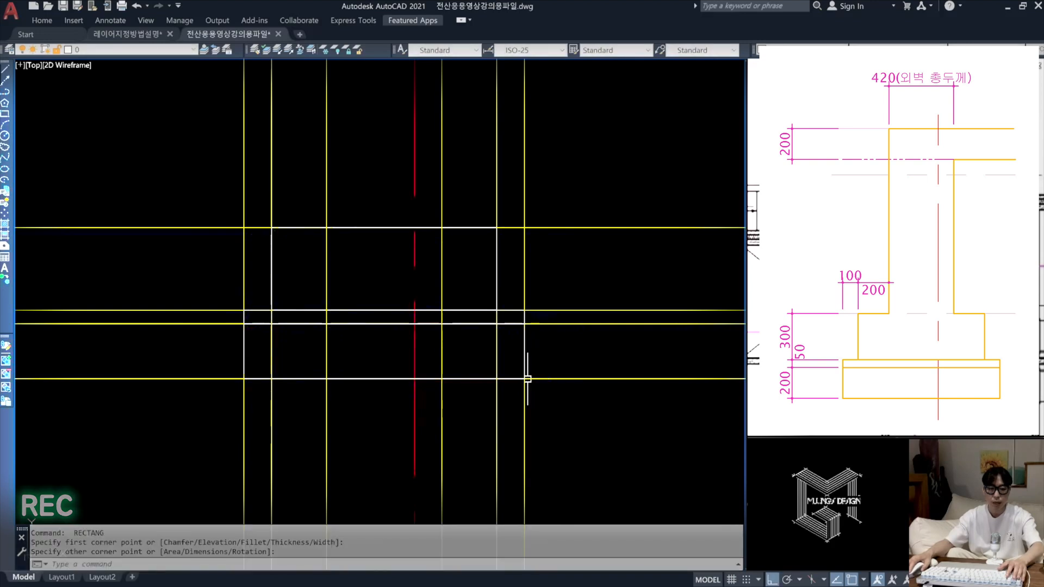
pyautogui.click(496, 268)
pyautogui.click(524, 316)
pyautogui.press('Escape')
pyautogui.press('Escape')
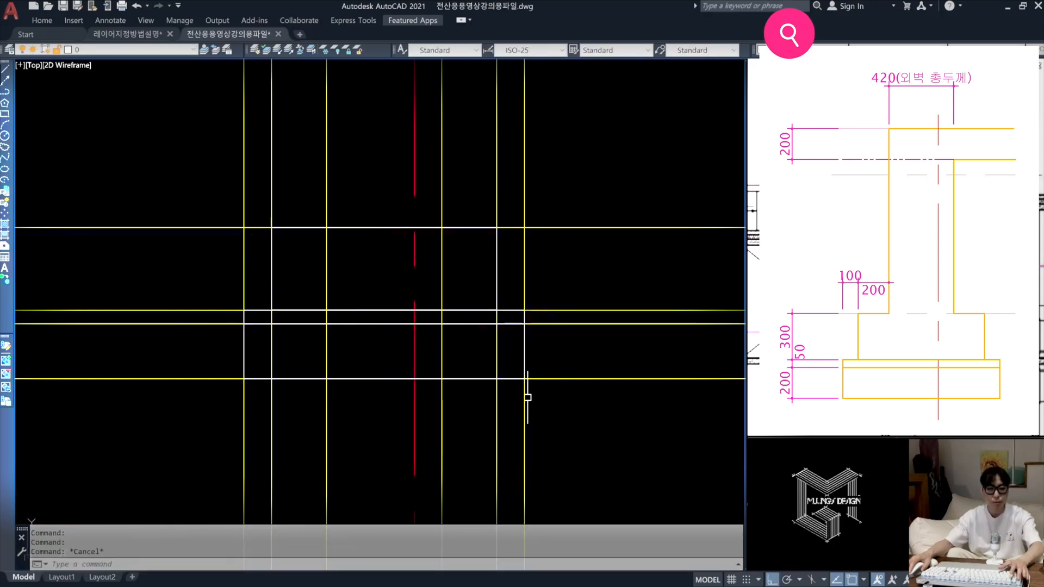
# Step: Erase the four horizontal construction lines of the footing, keeping the rectangles
pyautogui.write('e')
pyautogui.press('Return')
pyautogui.click(647, 410)
pyautogui.click(552, 184)
pyautogui.press('Return')
# Step: Erase the two vertical footing construction lines on each side of the wall, keeping the wall face lines
pyautogui.press('Return')
pyautogui.click(563, 167)
pyautogui.click(481, 185)
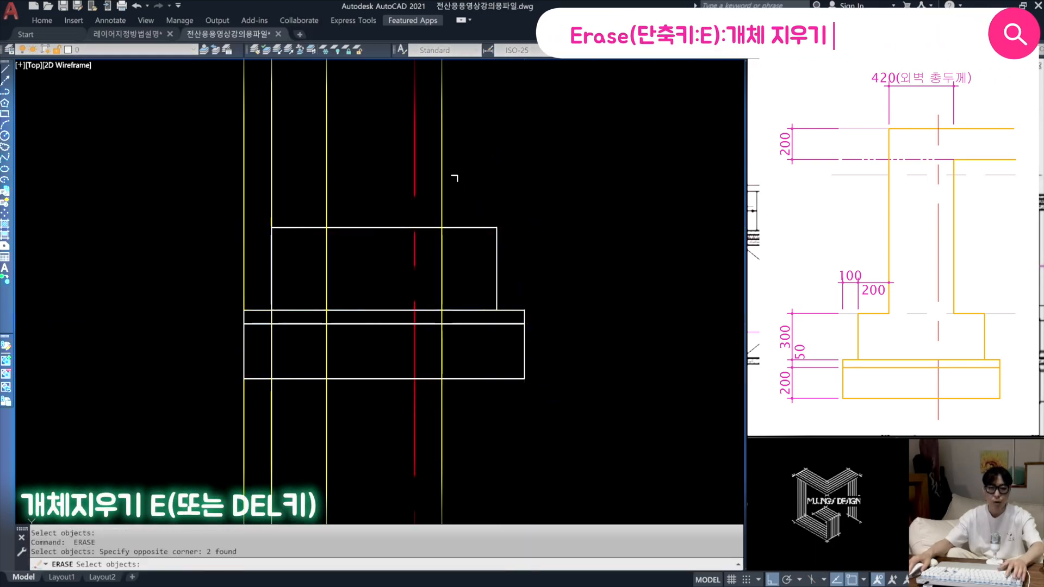
pyautogui.press('Return')
pyautogui.press('Return')
pyautogui.click(292, 197)
pyautogui.click(221, 175)
pyautogui.press('Return')
# Step: Trim both exterior wall face lines below the top edge of the foundation slab rectangle
pyautogui.moveTo(264, 248); pyautogui.dragTo(291, 262, button='middle')
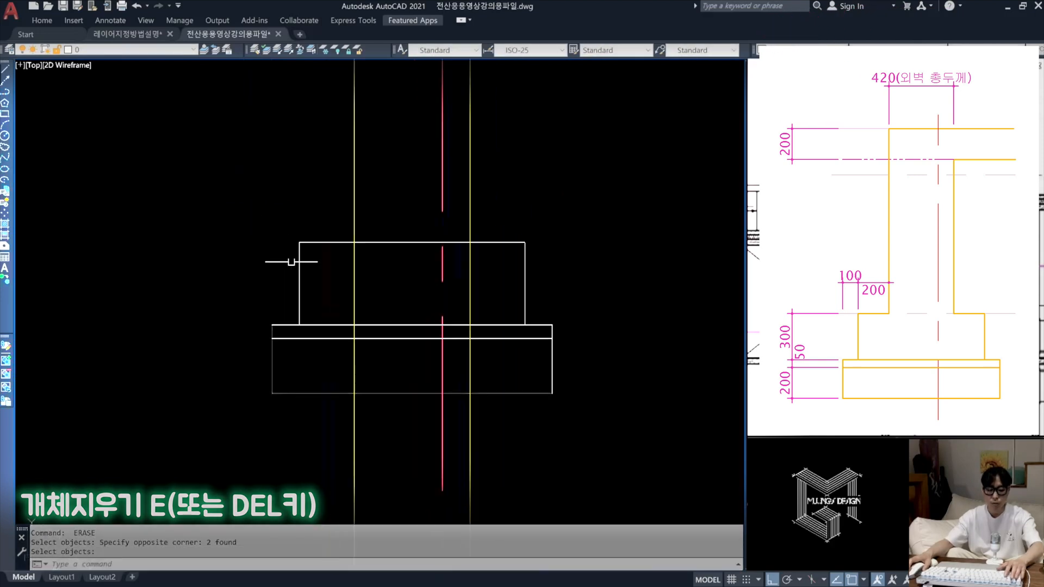
pyautogui.write('tr')
pyautogui.press('Return')
pyautogui.click(396, 262)
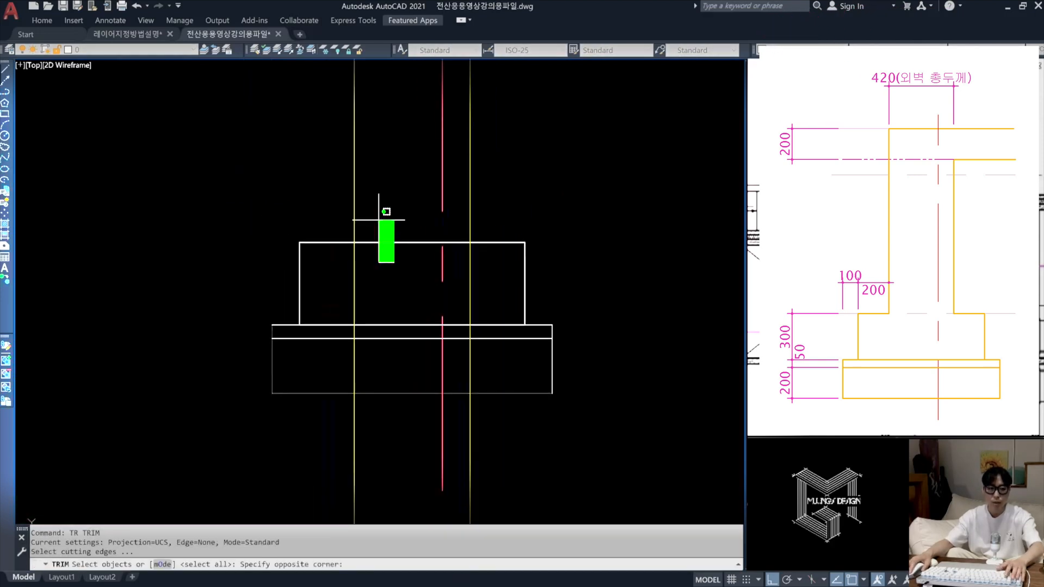
pyautogui.click(379, 217)
pyautogui.press('Return')
pyautogui.click(369, 359)
pyautogui.click(344, 356)
pyautogui.click(373, 292)
pyautogui.click(348, 275)
pyautogui.click(480, 373)
pyautogui.click(463, 364)
pyautogui.click(481, 298)
pyautogui.click(463, 285)
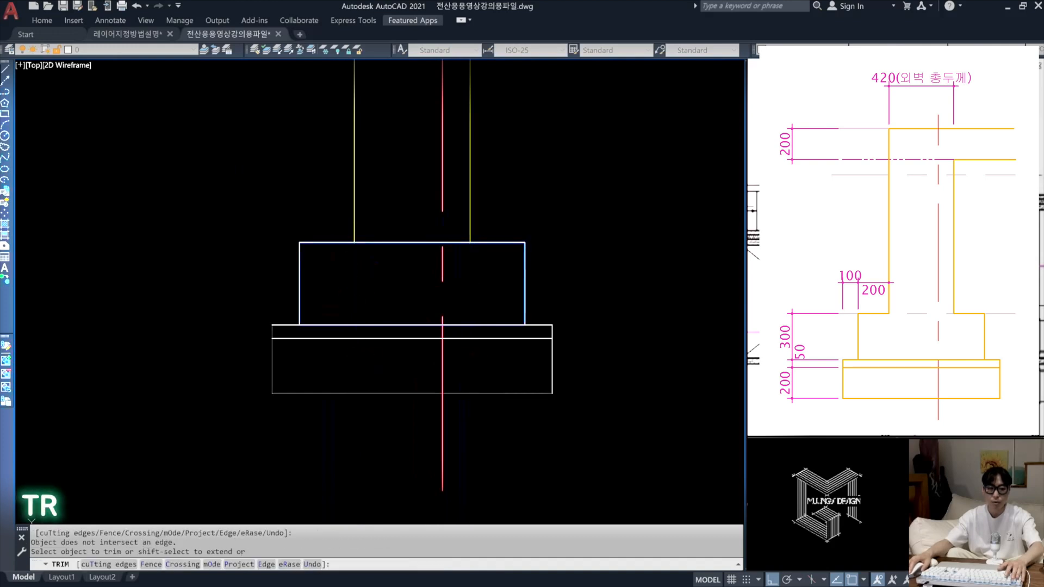
pyautogui.press('Return')
# Step: Trim the foundation slab's top edge between the two wall face lines
pyautogui.press('space')
pyautogui.click(413, 255)
pyautogui.click(391, 215)
pyautogui.press('Escape')
# Step: Match the properties of the exterior wall's inner face line onto the slab, blinding and rubble outlines
pyautogui.moveTo(456, 289); pyautogui.dragTo(451, 315, button='middle')
pyautogui.write('ma')
pyautogui.press('space')
pyautogui.click(465, 256)
pyautogui.click(226, 228)
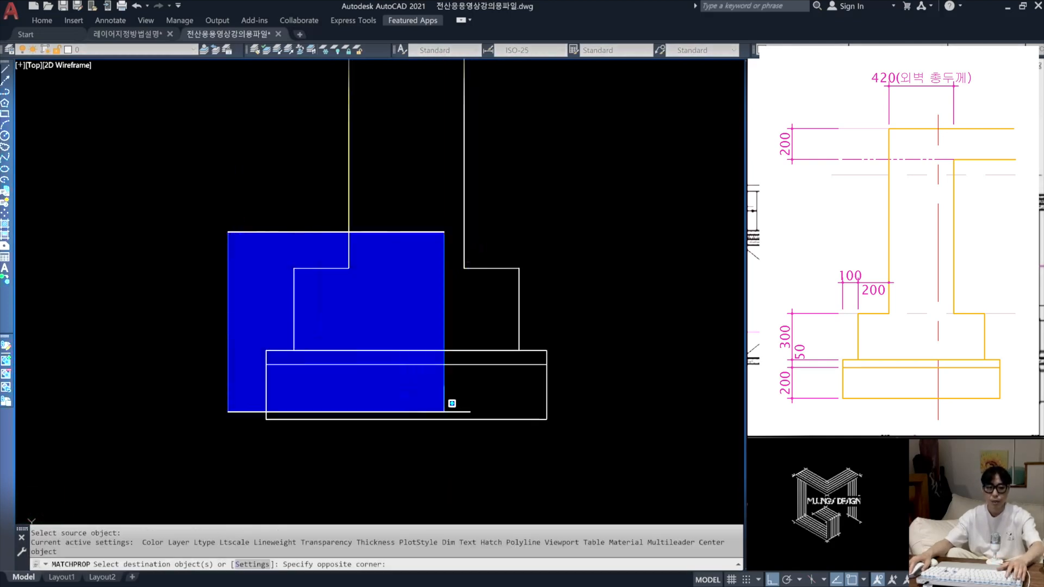
pyautogui.click(611, 442)
pyautogui.press('Escape')
# Step: Examine the exterior wall's footing outline and the centre lines beside it
pyautogui.scroll(-2, 435, 321)
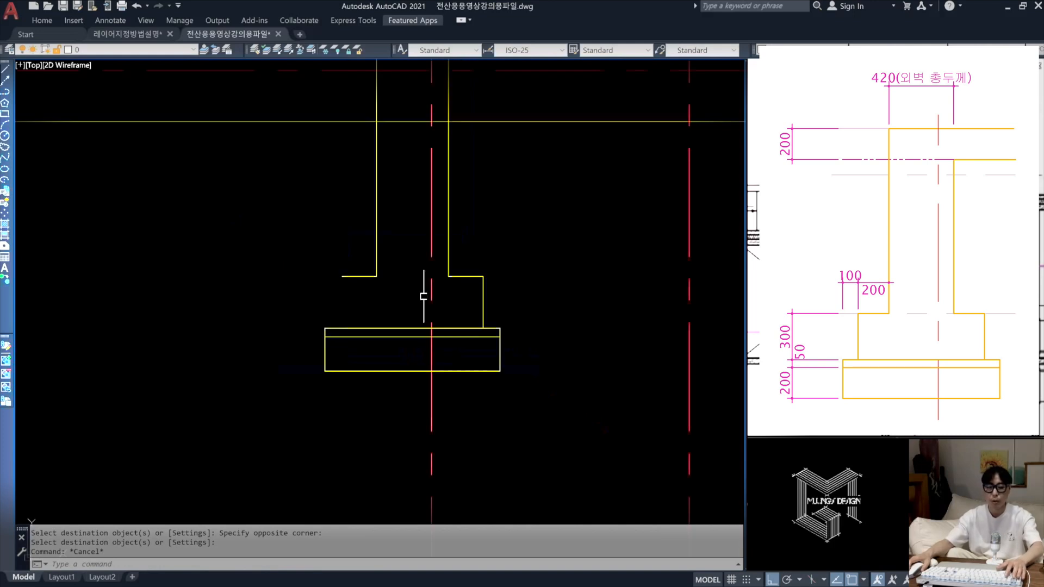
pyautogui.moveTo(440, 309); pyautogui.dragTo(413, 400, button='middle')
pyautogui.scroll(-2, 417, 360)
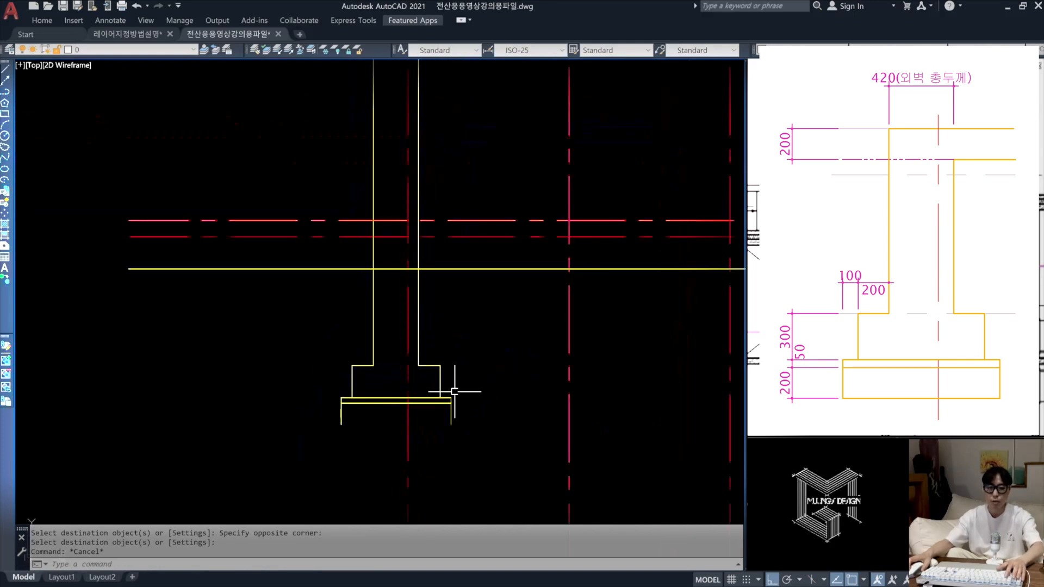
pyautogui.scroll(2, 418, 414)
pyautogui.moveTo(347, 367)
pyautogui.mouseDown(button='middle')
pyautogui.moveTo(320, 342)
pyautogui.moveTo(331, 379)
pyautogui.mouseUp(button='middle')
pyautogui.scroll(2, 321, 343)
pyautogui.scroll(-2, 328, 349)
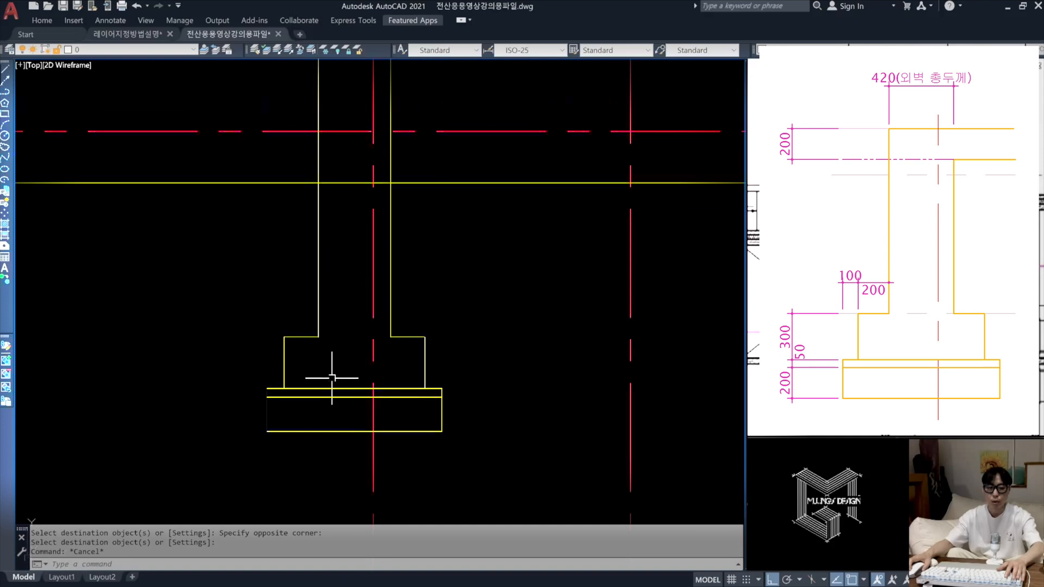
pyautogui.scroll(2, 339, 399)
pyautogui.scroll(-2, 340, 399)
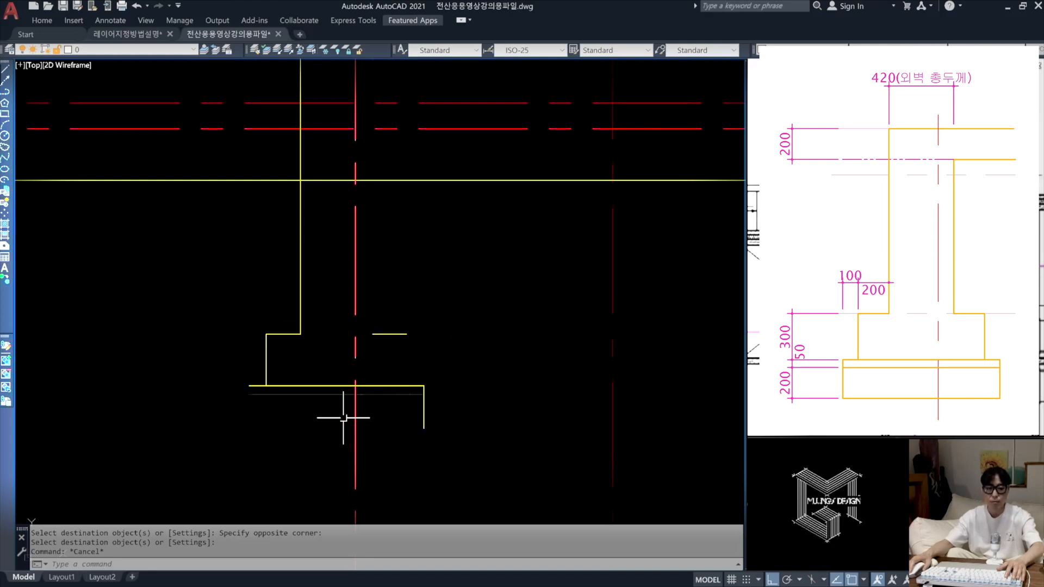
pyautogui.scroll(-2, 566, 327)
pyautogui.moveTo(592, 333); pyautogui.dragTo(409, 352, button='middle')
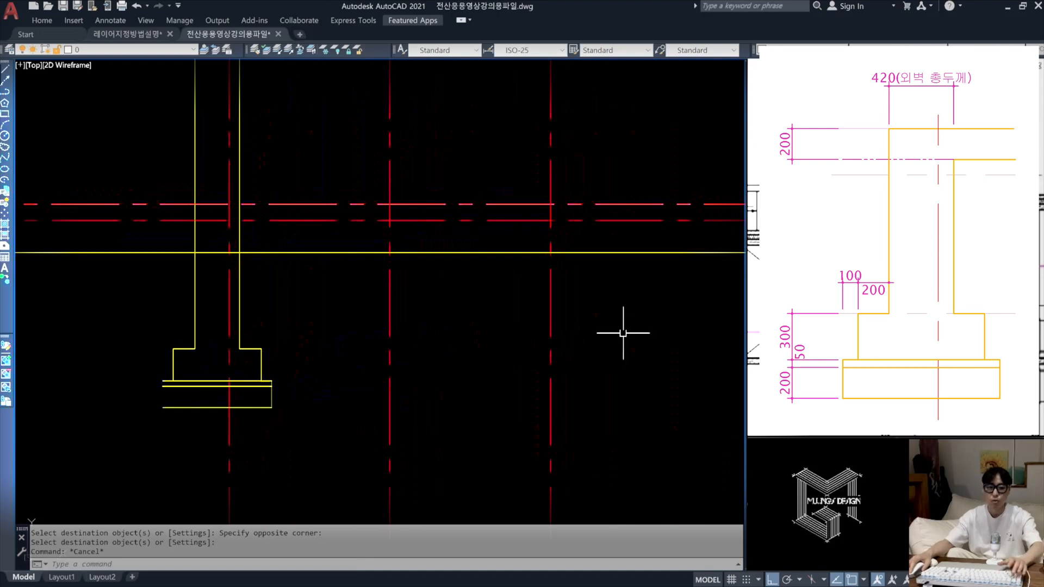
# Step: Offset the second vertical centerline 100 to both sides for the faces of the 200-thick inner wall
pyautogui.scroll(2, 273, 354)
pyautogui.moveTo(422, 342); pyautogui.dragTo(433, 342, button='middle')
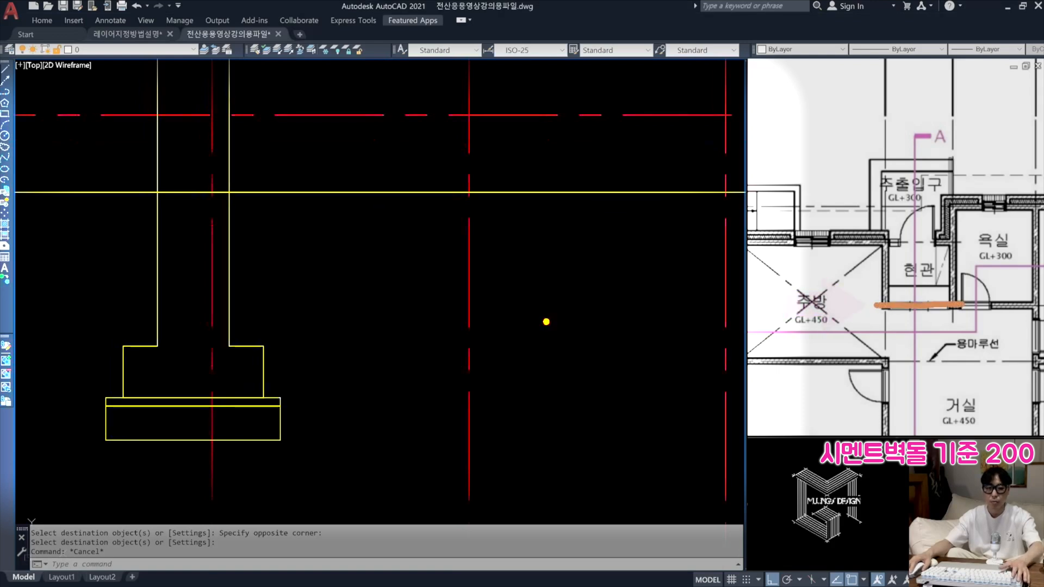
pyautogui.write('o')
pyautogui.press('Return')
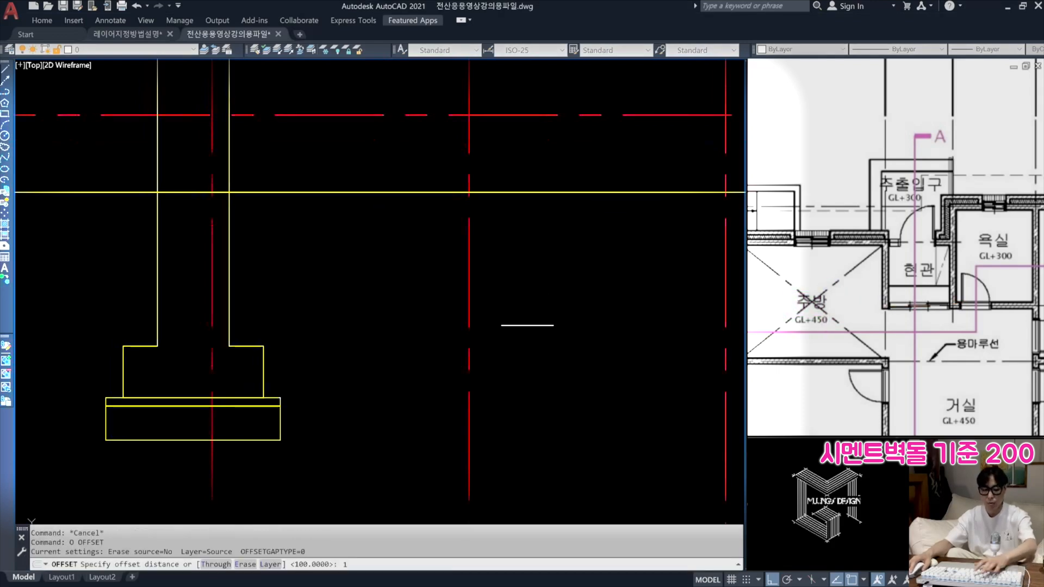
pyautogui.write('100')
pyautogui.press('Return')
pyautogui.click(469, 258)
pyautogui.click(477, 259)
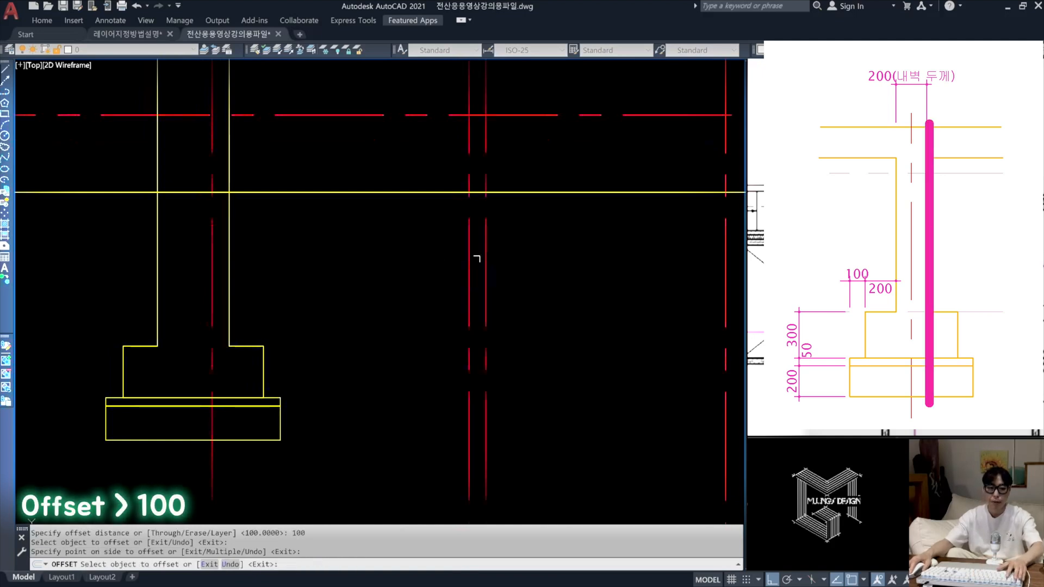
pyautogui.click(468, 259)
pyautogui.click(404, 261)
pyautogui.press('Escape')
pyautogui.press('Escape')
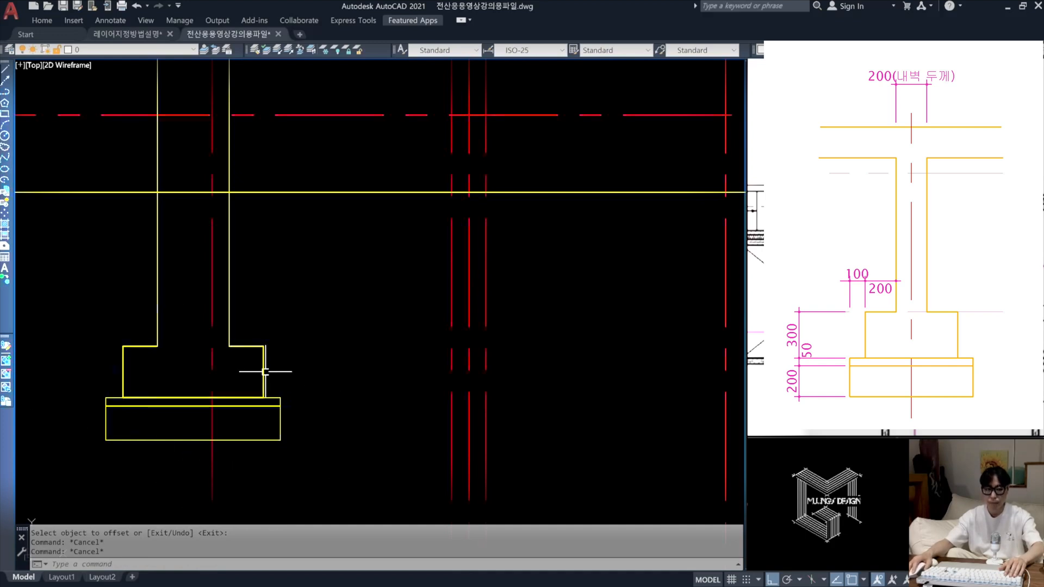
# Step: Draw horizontal guide lines from the right corners of the outer wall footing's top edge and its base's top edge, across the inner wall axis
pyautogui.write('l')
pyautogui.press('Return')
pyautogui.click(263, 345)
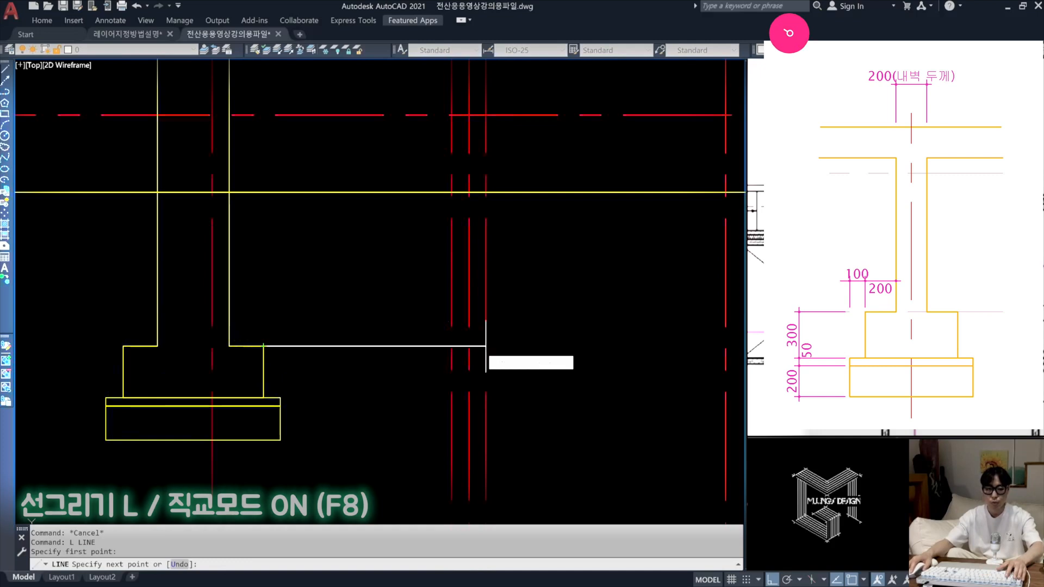
pyautogui.click(648, 346)
pyautogui.press('Return')
pyautogui.press('Return')
pyautogui.click(280, 398)
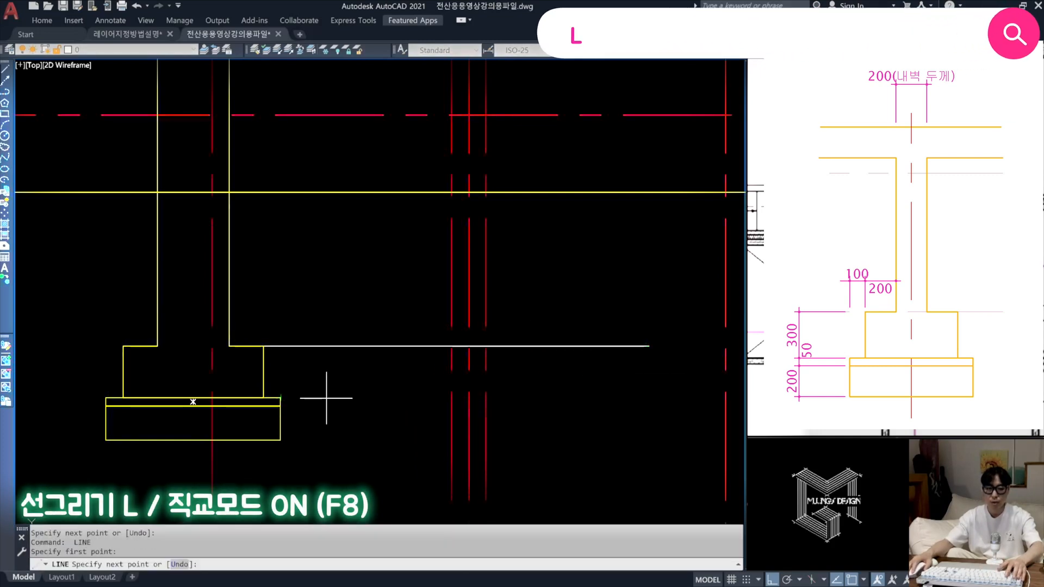
pyautogui.click(643, 397)
pyautogui.press('Return')
# Step: Draw horizontal guide lines from the right ends of the base's inner line and bottom edge, across the inner wall axis
pyautogui.press('Return')
pyautogui.click(281, 401)
pyautogui.press('Escape')
pyautogui.press('Return')
pyautogui.click(280, 405)
pyautogui.click(641, 406)
pyautogui.press('Return')
pyautogui.press('Return')
pyautogui.click(280, 440)
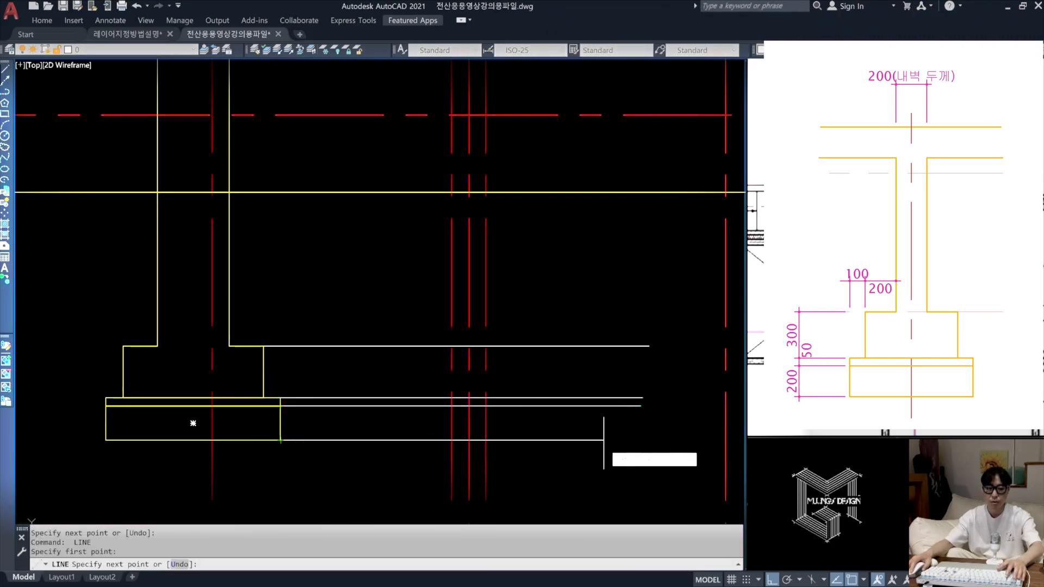
pyautogui.click(629, 440)
pyautogui.press('Return')
# Step: Offset the two inner wall face lines 200 outward for the footing's sides
pyautogui.write('o')
pyautogui.press('Return')
pyautogui.write('200')
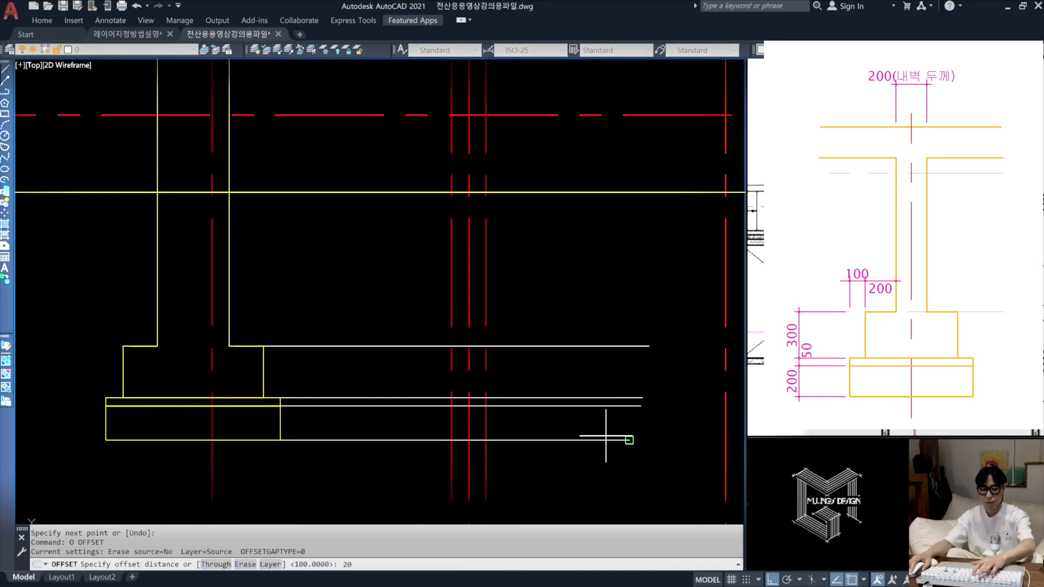
pyautogui.press('Return')
pyautogui.click(451, 310)
pyautogui.click(413, 314)
pyautogui.click(487, 315)
pyautogui.click(513, 310)
pyautogui.press('Return')
# Step: Offset the two footing side lines 100 further outward for the base's sides
pyautogui.press('Return')
pyautogui.write('100')
pyautogui.press('Return')
pyautogui.click(417, 303)
pyautogui.click(393, 305)
pyautogui.click(522, 317)
pyautogui.click(538, 326)
pyautogui.press('Return')
pyautogui.moveTo(452, 393); pyautogui.dragTo(456, 373, button='middle')
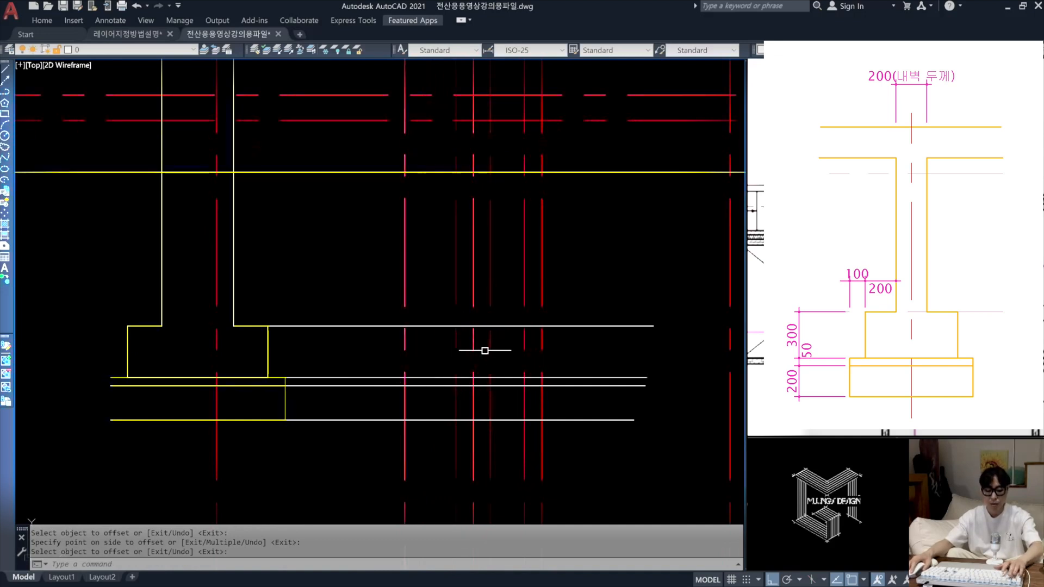
# Step: Draw three stacked rectangles between the guide lines for the inner wall's footing, the thin layer below it and the base
pyautogui.press('Return')
pyautogui.click(421, 326)
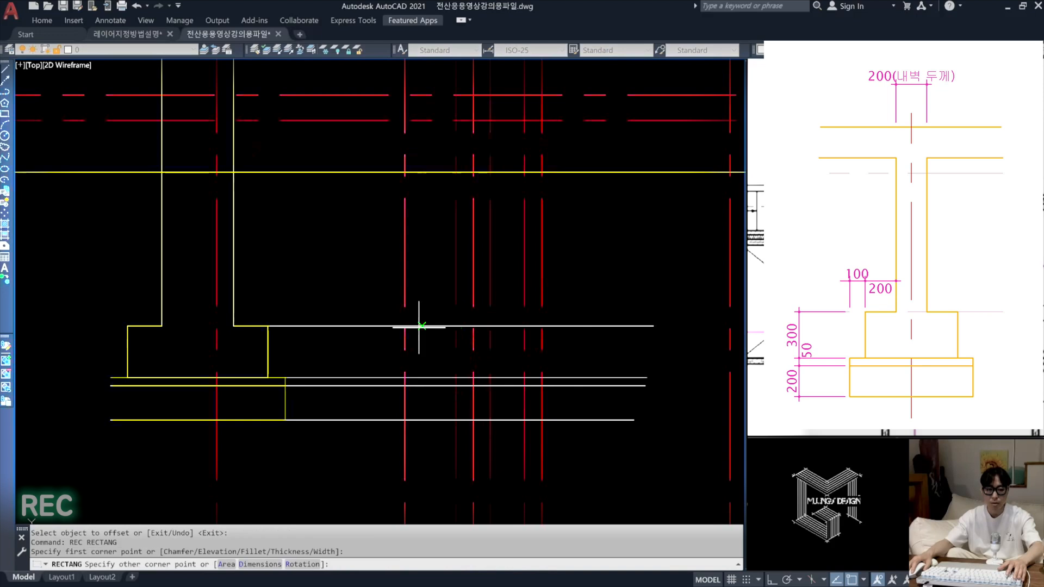
pyautogui.click(524, 377)
pyautogui.press('Return')
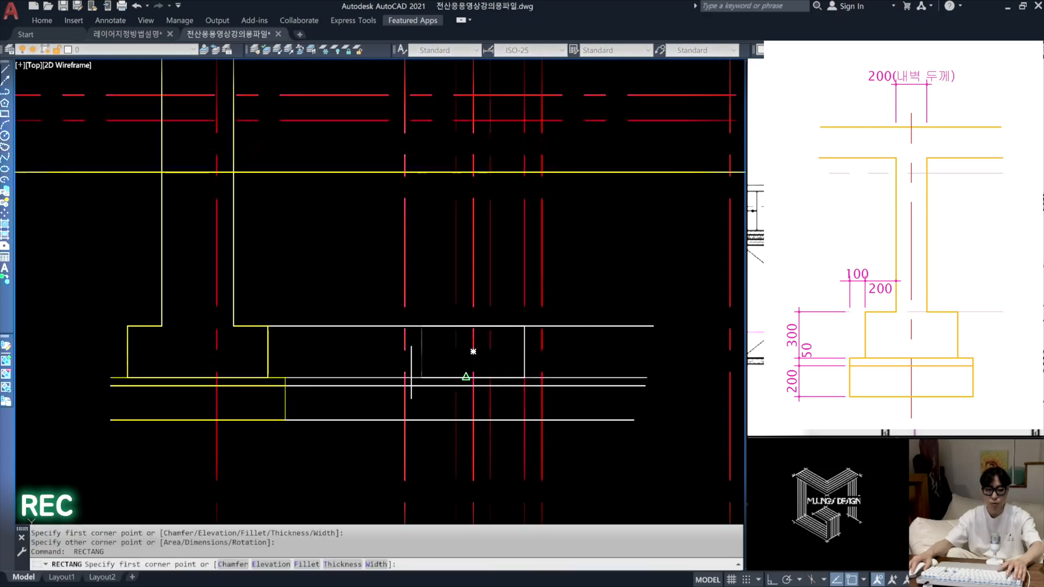
pyautogui.click(405, 377)
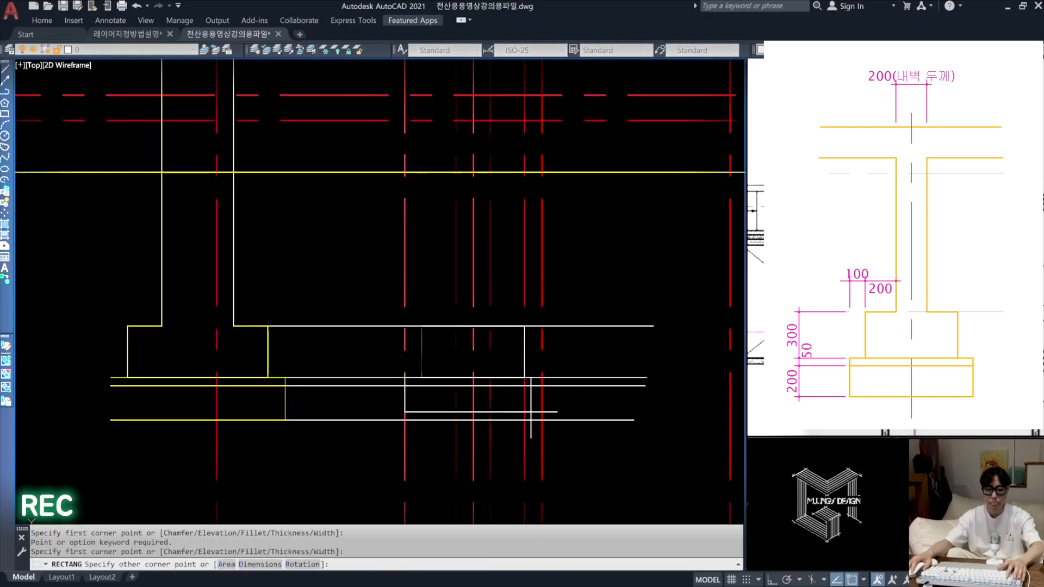
pyautogui.click(542, 386)
pyautogui.press('Return')
pyautogui.click(405, 386)
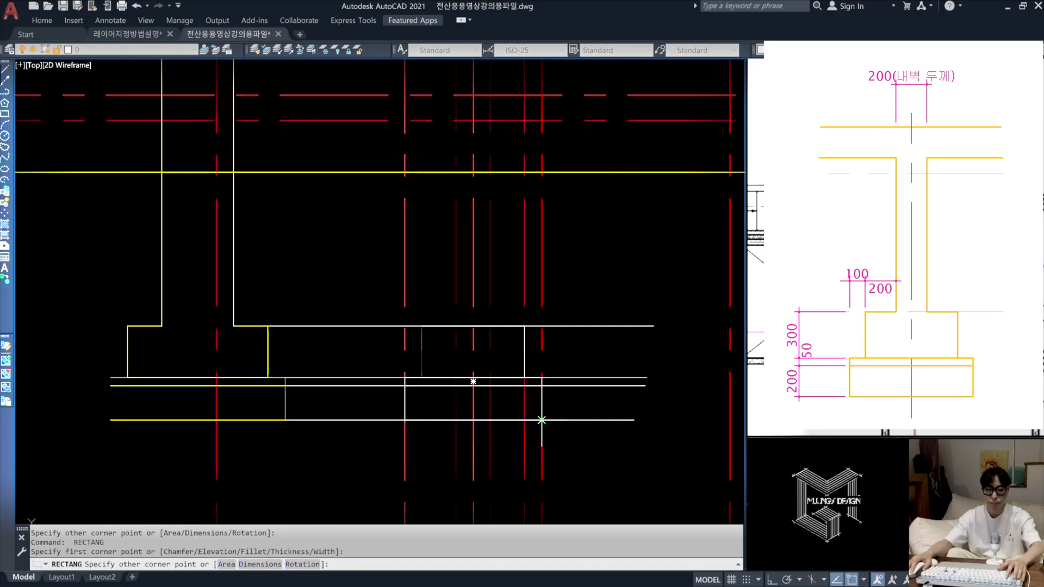
pyautogui.click(542, 420)
pyautogui.press('Escape')
pyautogui.press('Escape')
# Step: Erase the four horizontal guide lines
pyautogui.write('E')
pyautogui.press('Return')
pyautogui.click(650, 437)
pyautogui.click(571, 307)
pyautogui.press('Return')
# Step: Match the inner wall face lines and the three foundation rectangles to the yellow horizontal line's properties
pyautogui.write('MA')
pyautogui.press('Return')
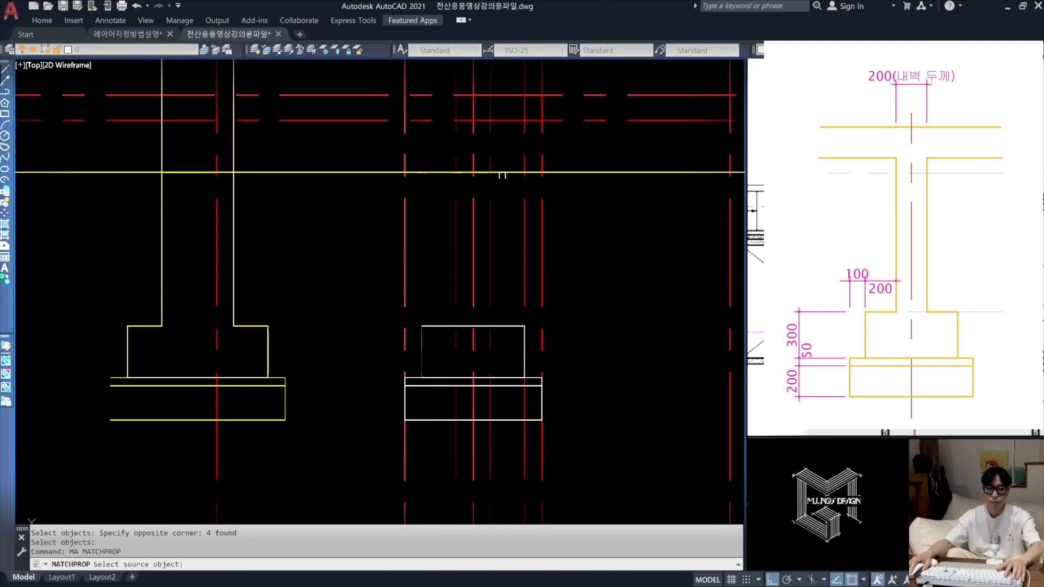
pyautogui.click(501, 172)
pyautogui.click(510, 233)
pyautogui.click(487, 229)
pyautogui.click(466, 240)
pyautogui.click(444, 236)
pyautogui.click(442, 345)
pyautogui.click(430, 300)
pyautogui.click(447, 435)
pyautogui.click(437, 351)
pyautogui.press('Return')
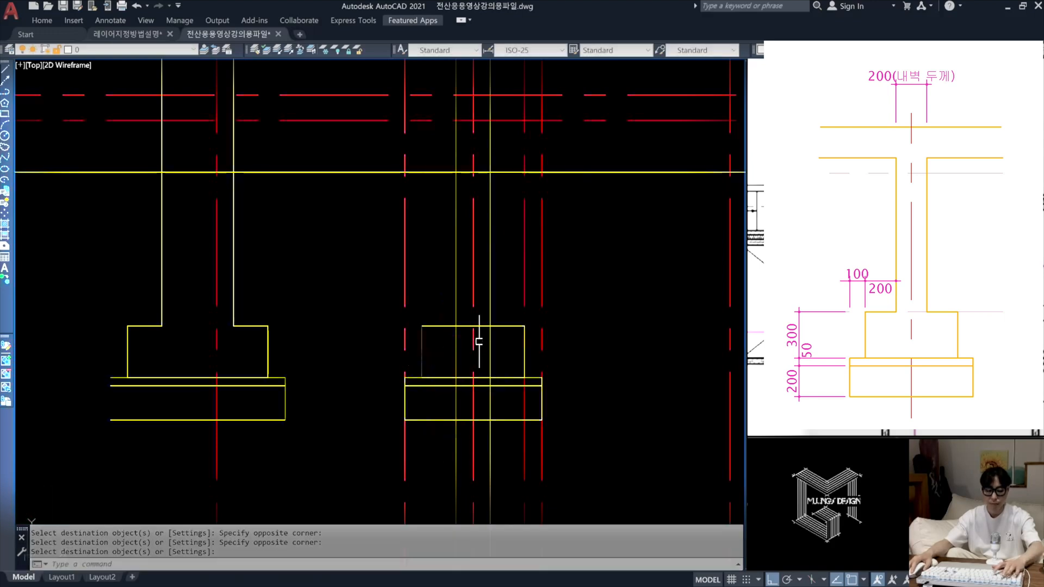
# Step: Trim the inner wall lines below the footing's top edge and remove that edge between the wall faces
pyautogui.write('TR')
pyautogui.press('Return')
pyautogui.click(459, 401)
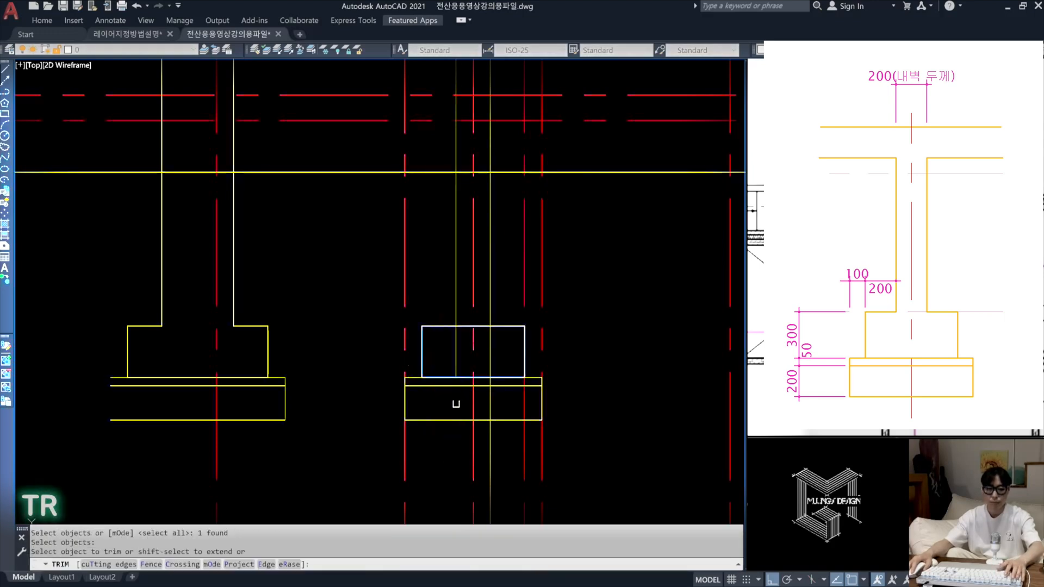
pyautogui.click(490, 417)
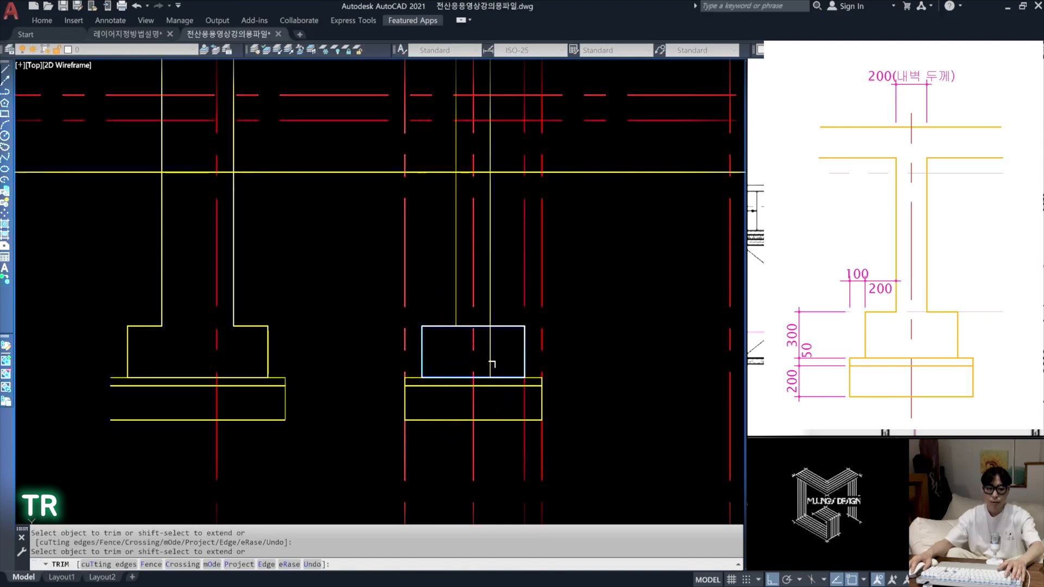
pyautogui.press('Return')
pyautogui.press('Return')
pyautogui.press('Return')
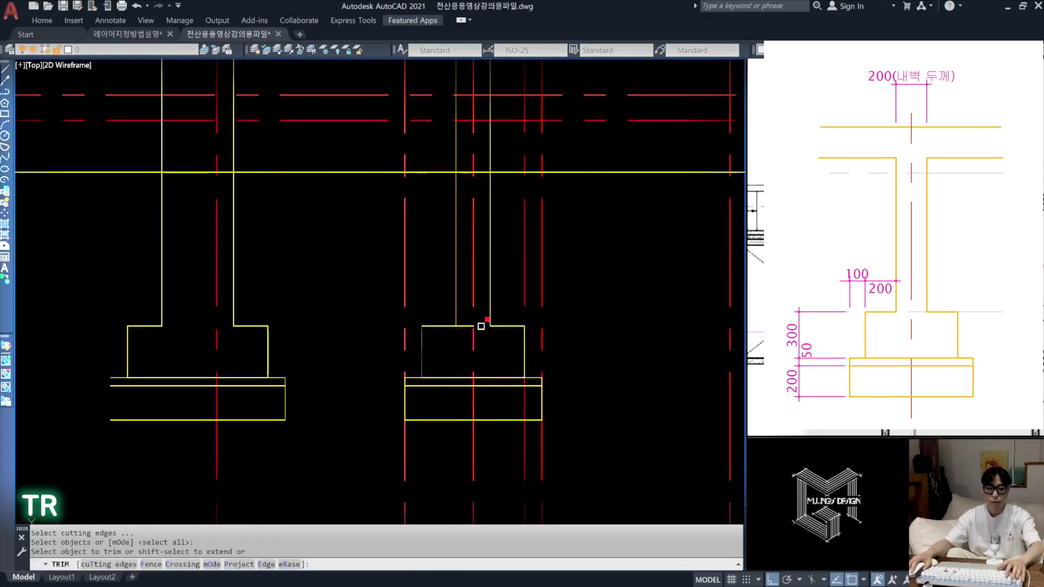
pyautogui.click(463, 326)
pyautogui.press('Return')
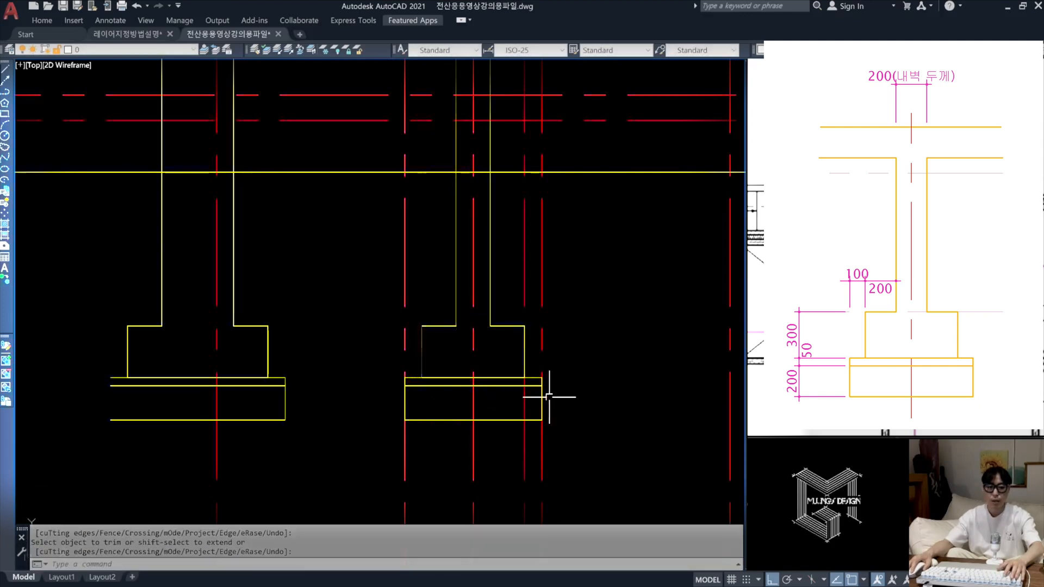
# Step: Erase the leftover red offset lines on the right side of the inner wall
pyautogui.write('e')
pyautogui.press('space')
pyautogui.click(572, 284)
pyautogui.click(513, 251)
pyautogui.press('space')
pyautogui.press('space')
pyautogui.click(434, 278)
pyautogui.press('Escape')
# Step: Undo the inner wall foundation work back to the 100 offsets of the centerline
pyautogui.hotkey('ctrl', 'z')
pyautogui.hotkey('ctrl', 'z')
pyautogui.hotkey('ctrl', 'z')
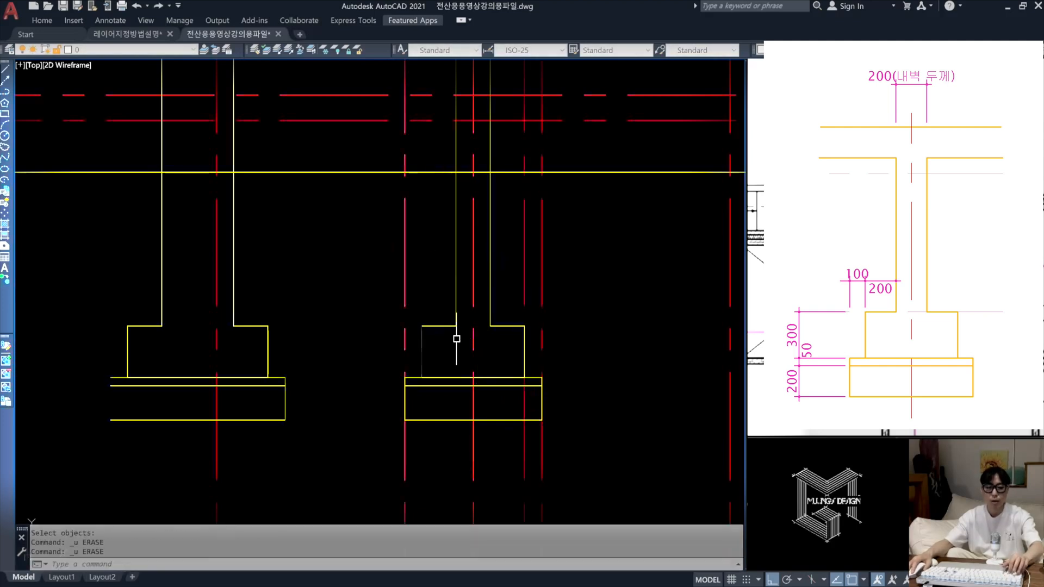
pyautogui.hotkey('ctrl', 'z')
pyautogui.hotkey('ctrl', 'z')
pyautogui.hotkey('ctrl', 'z')
pyautogui.hotkey('ctrl', 'z')
pyautogui.hotkey('ctrl', 'z')
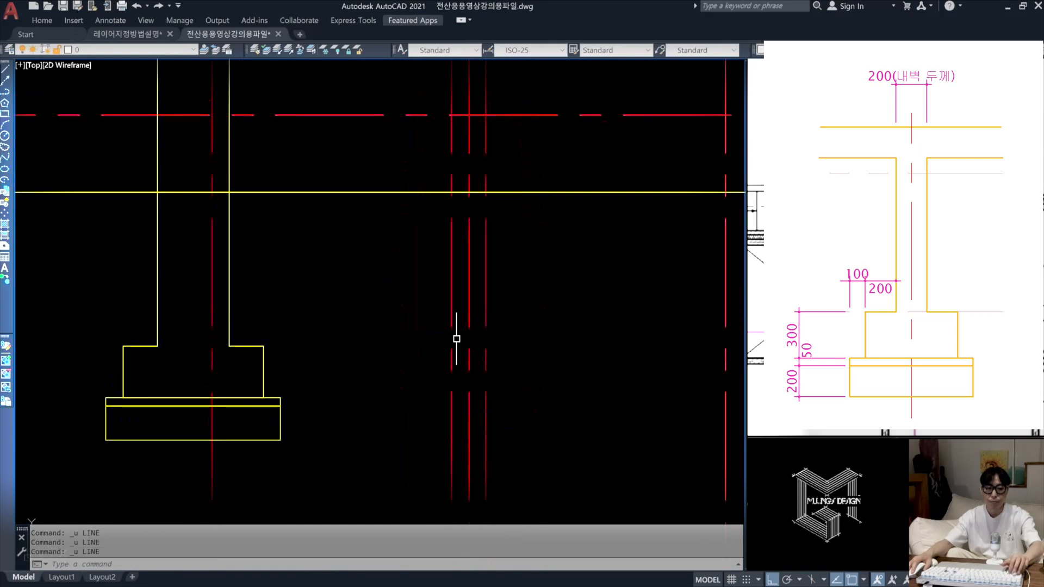
pyautogui.hotkey('ctrl', 'z')
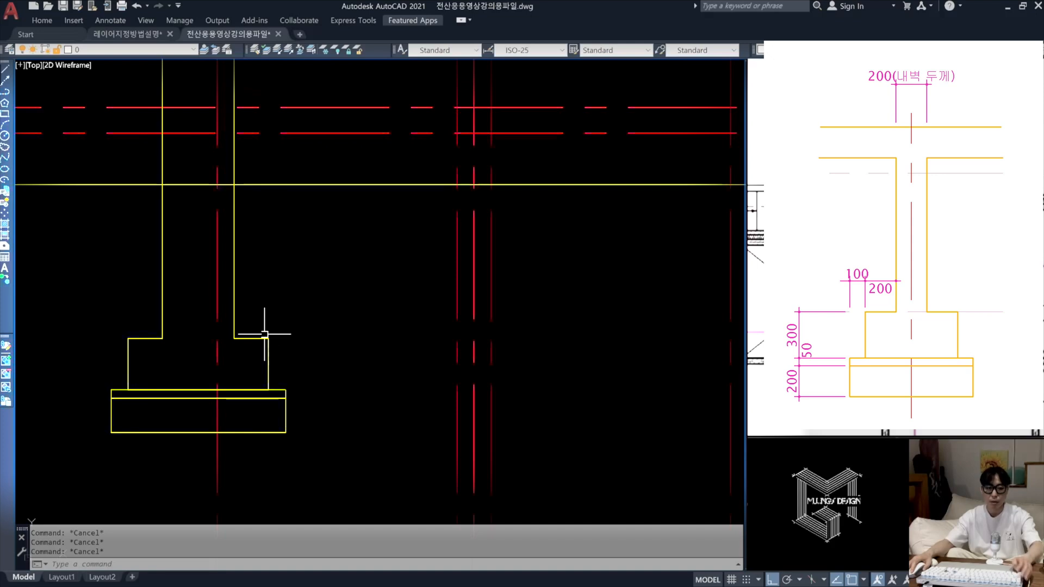
# Step: Copy the outer wall's foundation from its right wall-footing corner perpendicular to the inner wall's right face line
pyautogui.write('co')
pyautogui.press('Return')
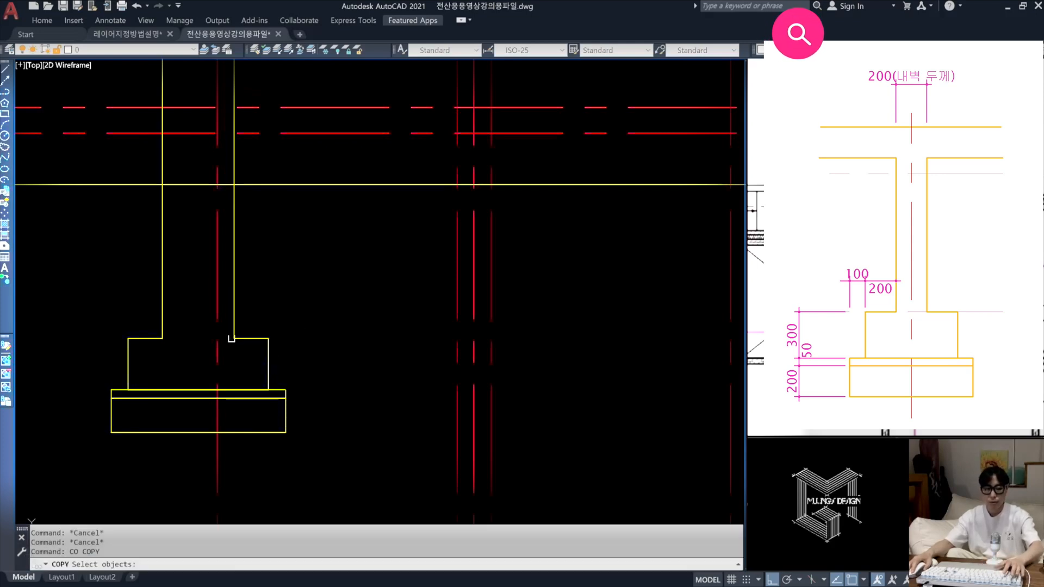
pyautogui.click(303, 466)
pyautogui.click(255, 321)
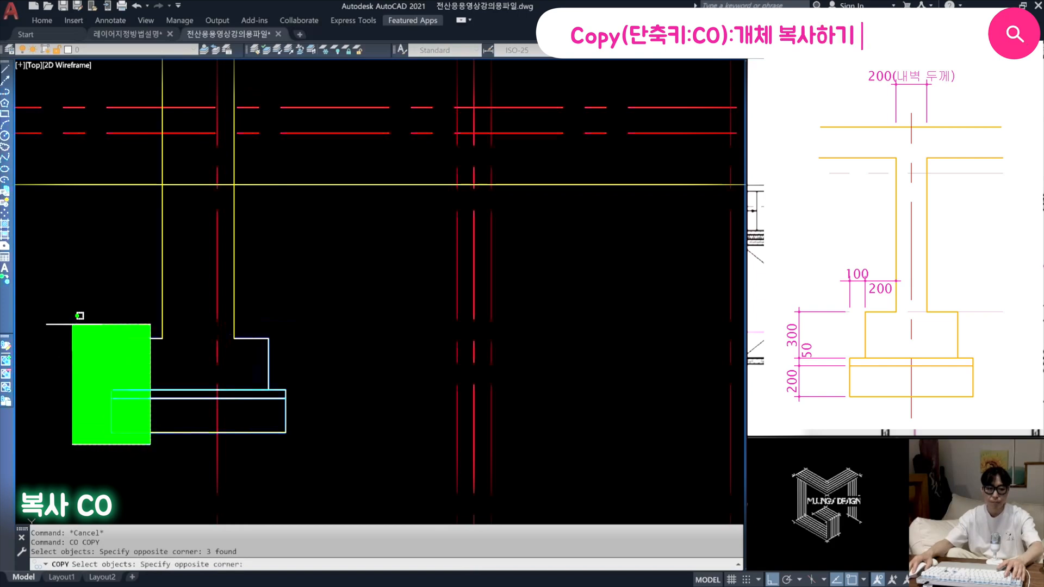
pyautogui.click(80, 312)
pyautogui.press('Return')
pyautogui.click(234, 339)
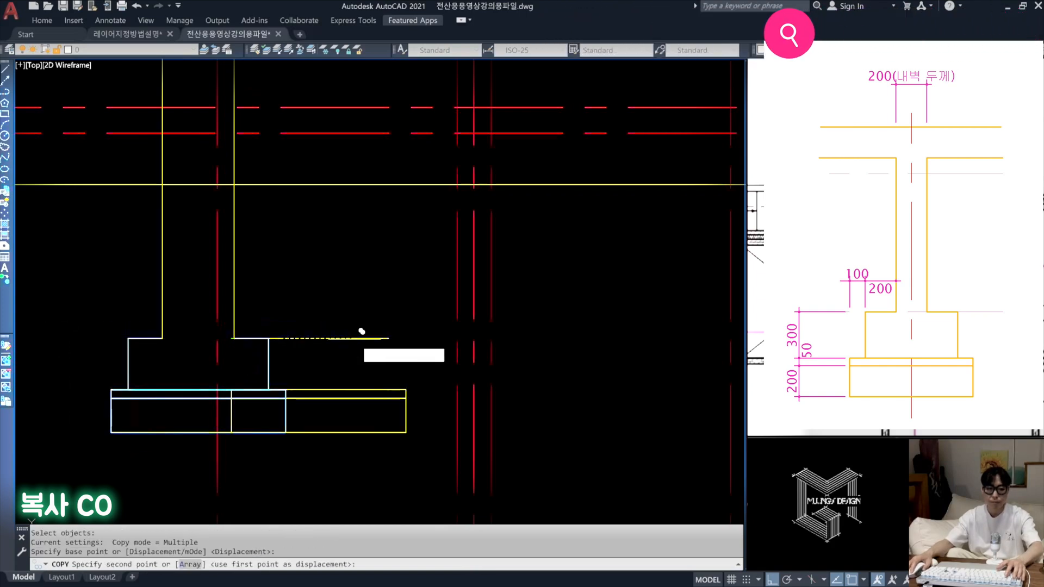
pyautogui.keyDown('shift'); pyautogui.rightClick(392, 331); pyautogui.keyUp('shift')
pyautogui.press('p')
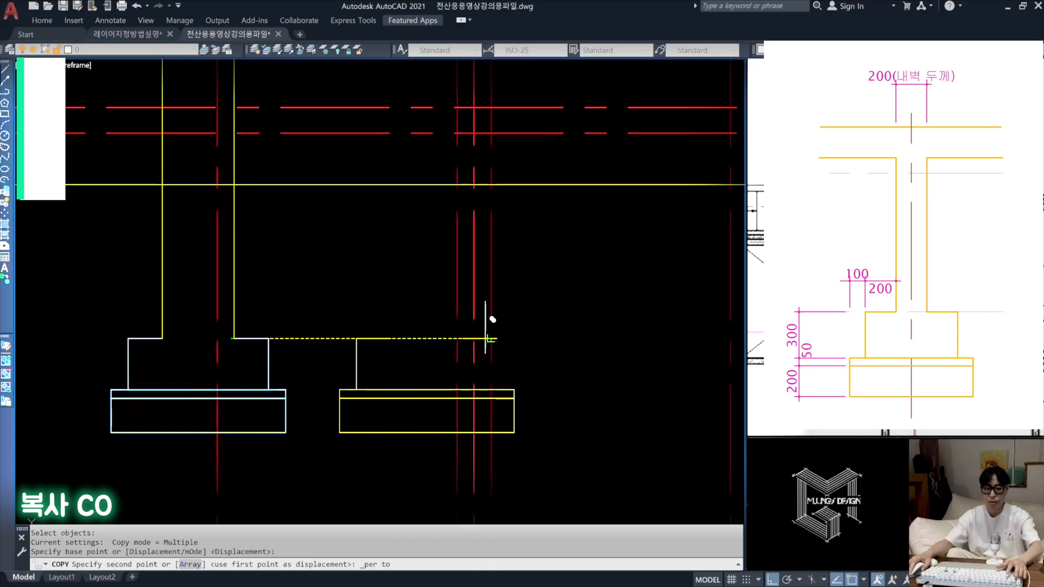
pyautogui.click(496, 311)
pyautogui.press('Escape')
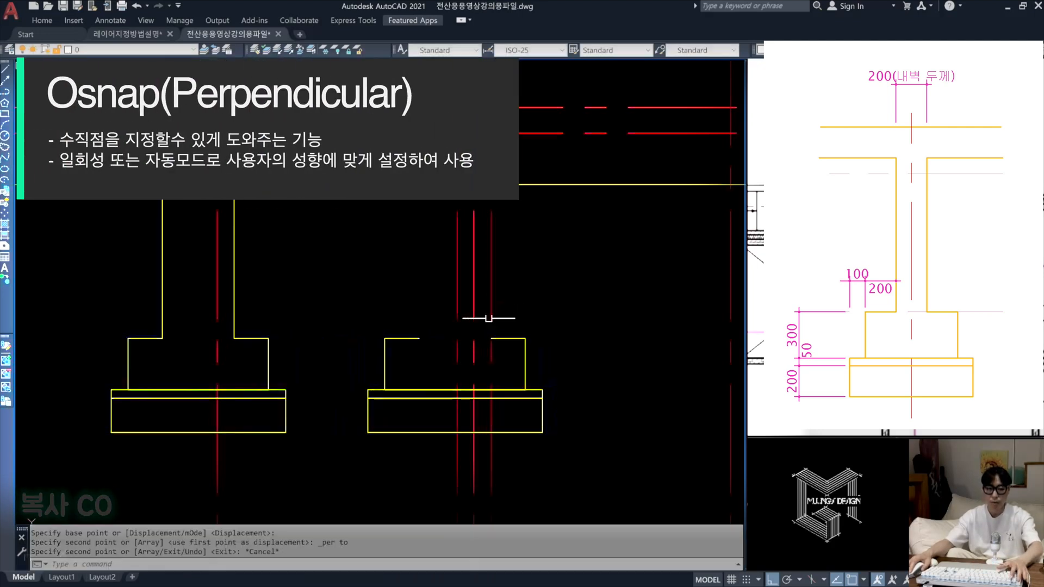
# Step: Stretch the left half of the copied foundation perpendicular to the inner wall's left face line
pyautogui.scroll(2, 496, 383)
pyautogui.write('s')
pyautogui.press('Return')
pyautogui.click(402, 489)
pyautogui.click(206, 281)
pyautogui.press('Return')
pyautogui.click(372, 311)
pyautogui.keyDown('shift'); pyautogui.rightClick(400, 310); pyautogui.keyUp('shift')
pyautogui.click(424, 477)
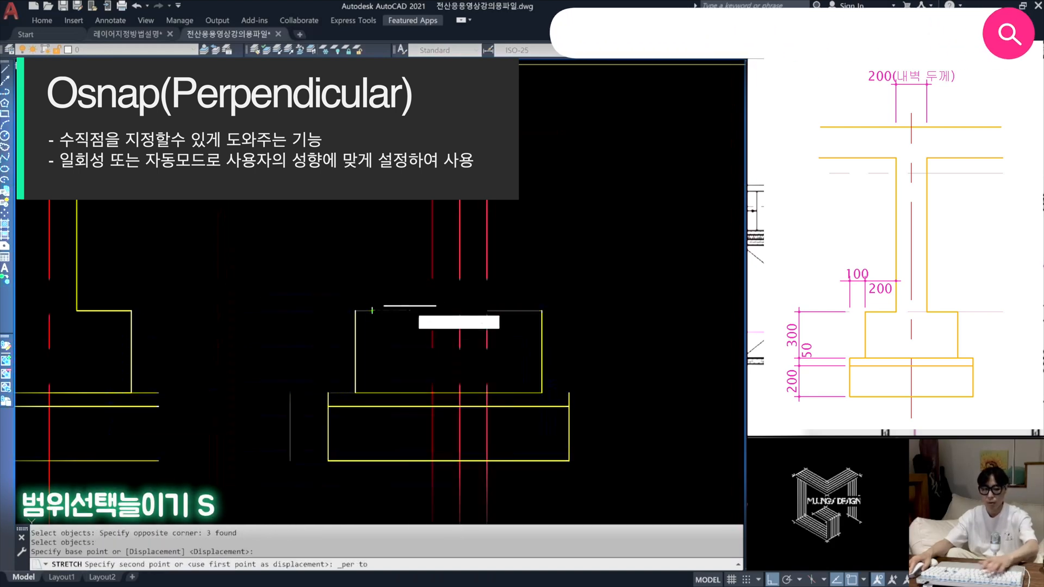
pyautogui.click(429, 297)
pyautogui.press('Escape')
# Step: Trim the two inner wall face lines inside the copied footing, using the footing's edges as cutting edges
pyautogui.moveTo(492, 343); pyautogui.dragTo(470, 328, button='middle')
pyautogui.write('tr')
pyautogui.press('space')
pyautogui.click(510, 313)
pyautogui.click(485, 281)
pyautogui.press('space')
pyautogui.click(482, 321)
pyautogui.click(454, 311)
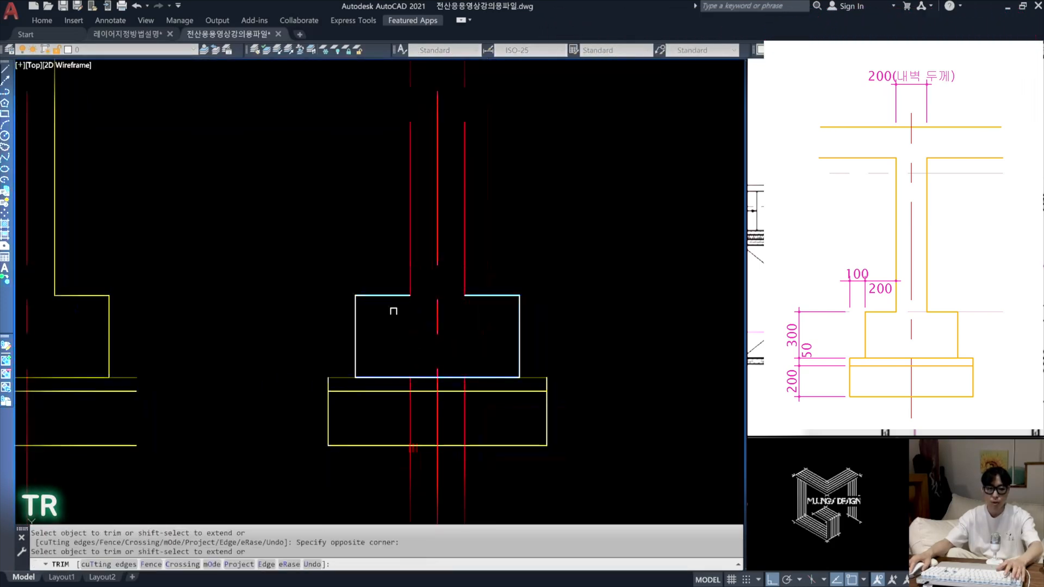
pyautogui.click(461, 387)
pyautogui.press('space')
# Step: Erase the leftover pieces of both wall face lines below the footing
pyautogui.write('e')
pyautogui.press('space')
pyautogui.click(475, 417)
pyautogui.click(458, 421)
pyautogui.press('space')
pyautogui.press('space')
pyautogui.click(427, 422)
pyautogui.click(400, 405)
pyautogui.press('space')
# Step: Match the inner wall's two face lines to the properties of the footing's top edge
pyautogui.write('ma')
pyautogui.press('space')
pyautogui.click(488, 296)
pyautogui.click(483, 322)
pyautogui.click(451, 278)
pyautogui.click(423, 310)
pyautogui.click(377, 267)
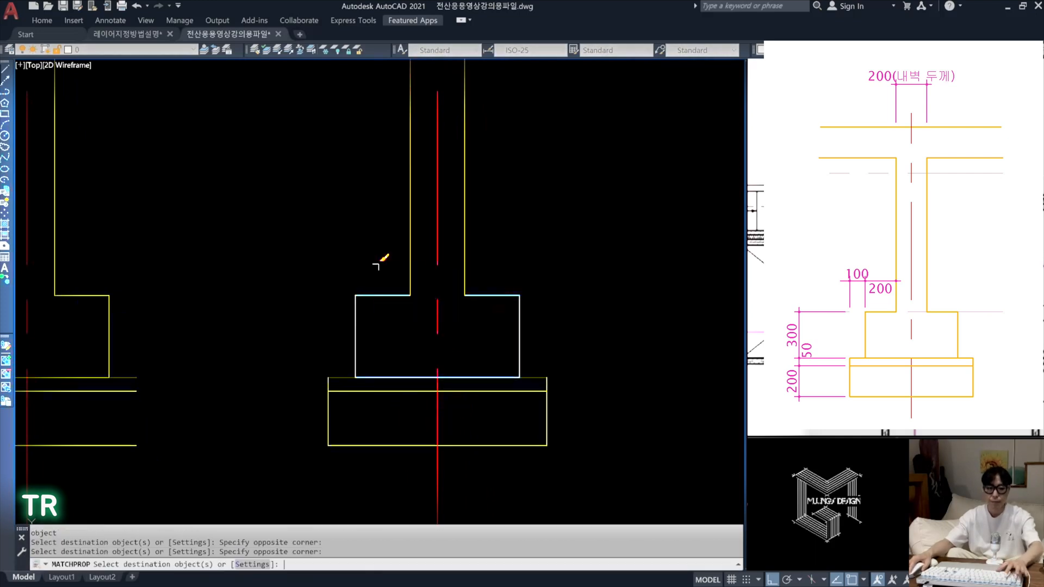
pyautogui.press('Escape')
pyautogui.press('space')
pyautogui.scroll(-5, 450, 292)
pyautogui.moveTo(467, 303); pyautogui.dragTo(390, 357, button='middle')
pyautogui.scroll(4, 341, 337)
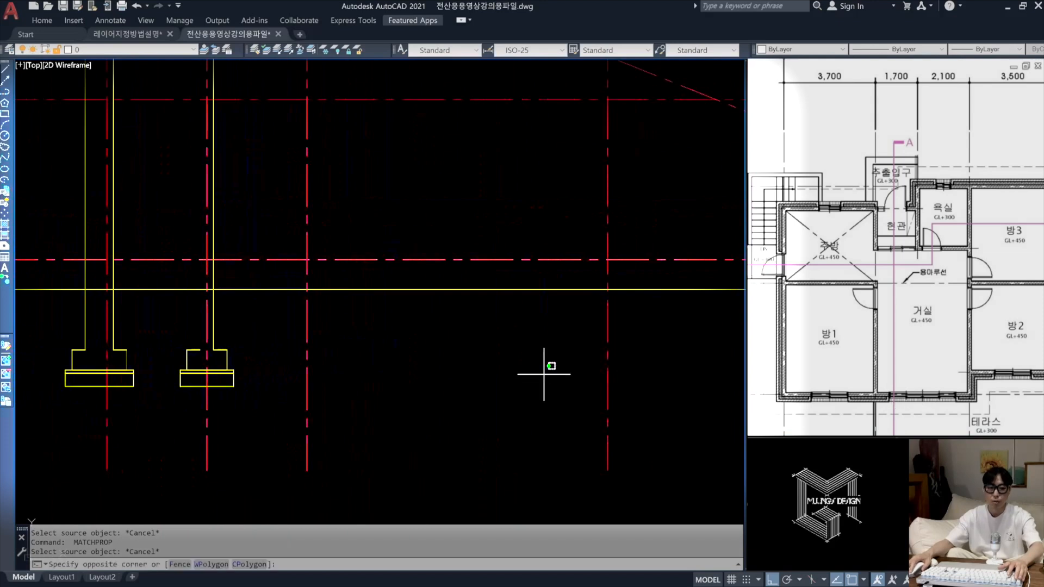
pyautogui.click(485, 362)
pyautogui.press('Escape')
pyautogui.moveTo(161, 396); pyautogui.dragTo(172, 396, button='middle')
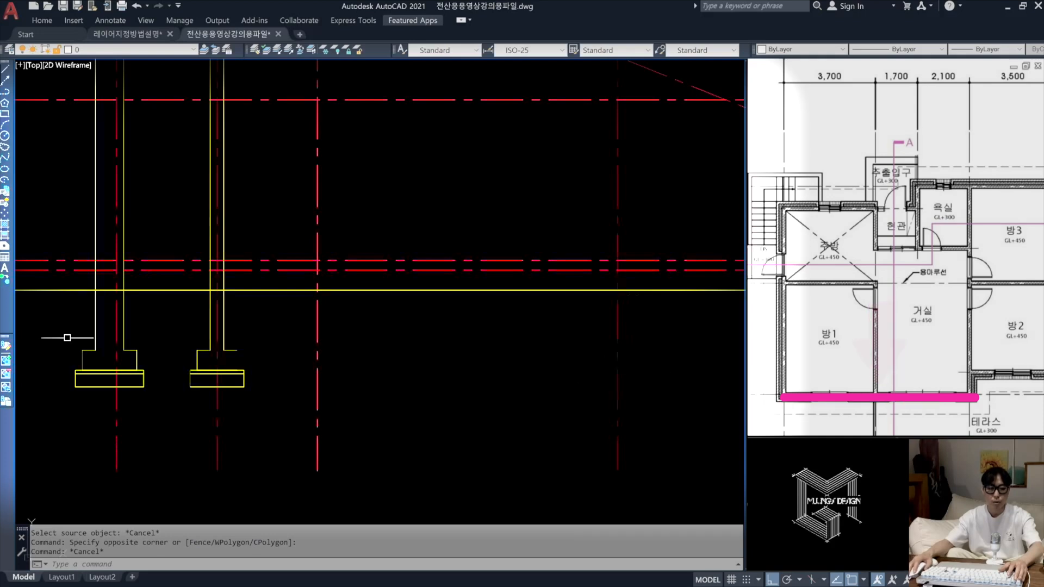
# Step: Mirror the left outer wall's foundation, wall lines and centerline about the roof ridge centerline, keeping the originals
pyautogui.write('MI')
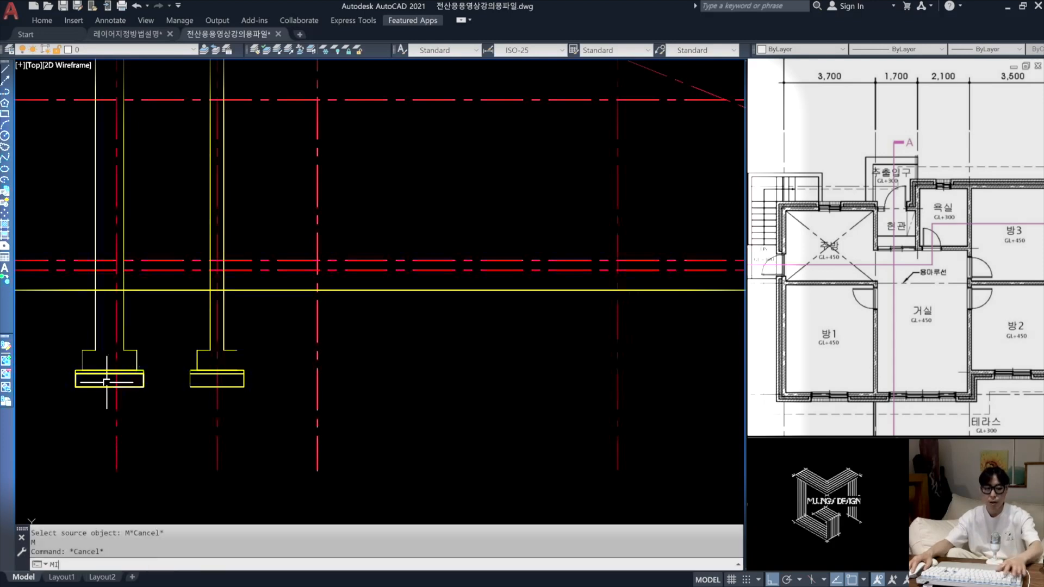
pyautogui.press('Return')
pyautogui.click(158, 408)
pyautogui.click(57, 328)
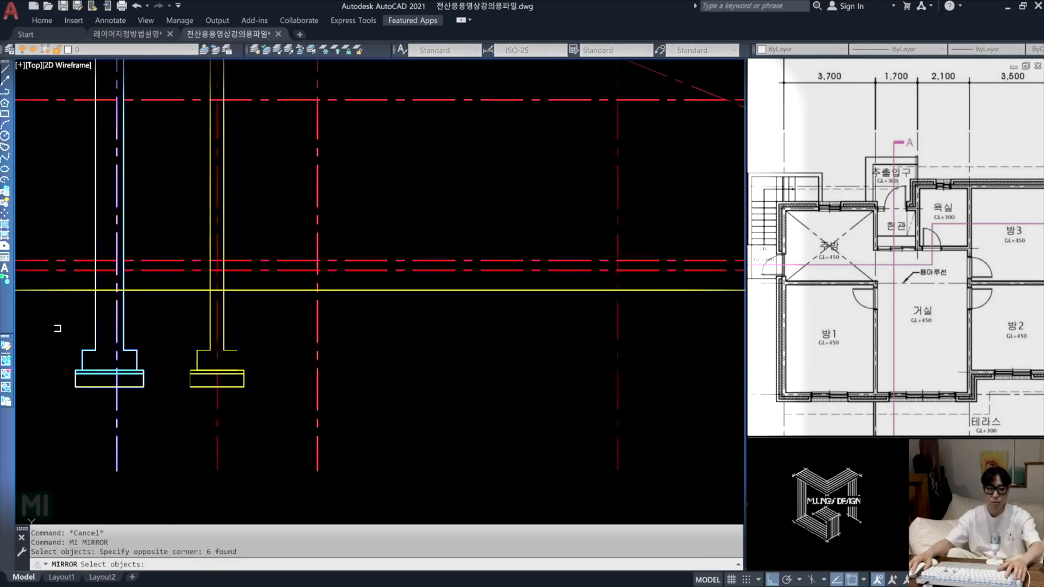
pyautogui.press('Return')
pyautogui.click(345, 332)
pyautogui.click(361, 431)
pyautogui.press('Return')
pyautogui.moveTo(566, 365); pyautogui.dragTo(506, 389, button='middle')
pyautogui.write('m')
pyautogui.press('Return')
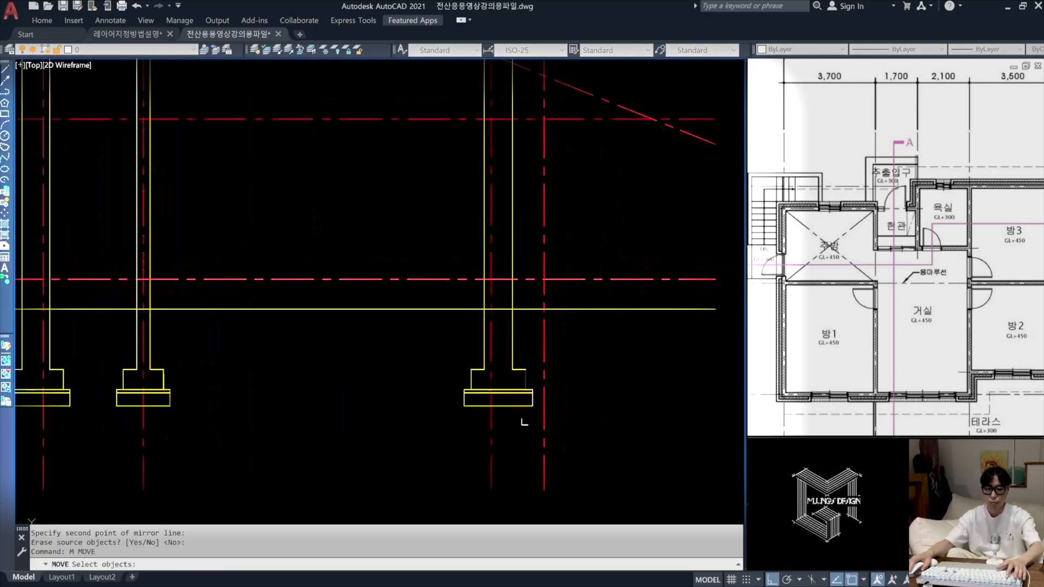
pyautogui.click(524, 422)
pyautogui.click(431, 331)
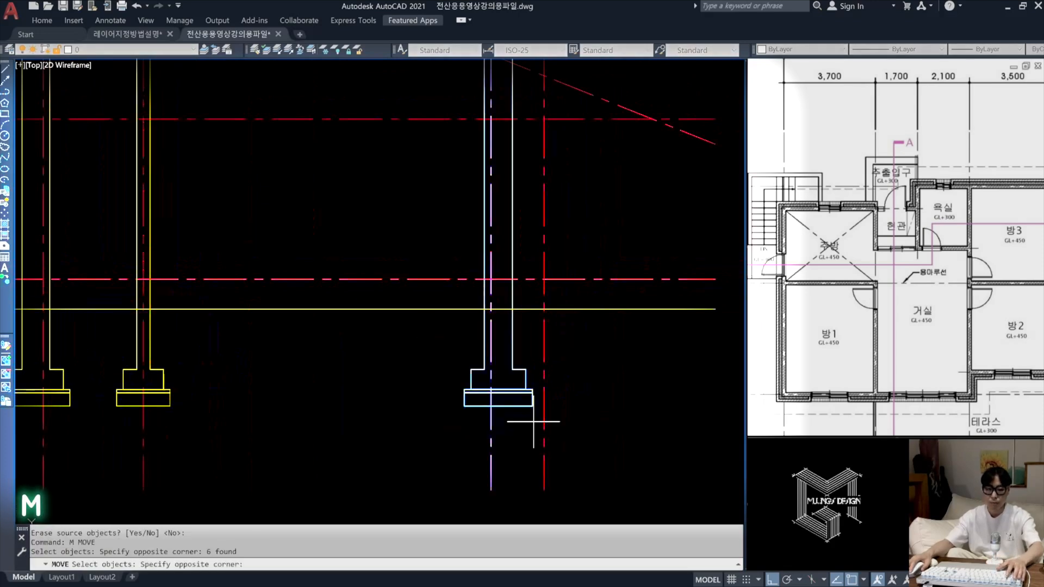
pyautogui.click(436, 331)
pyautogui.scroll(2, 494, 325)
pyautogui.press('Return')
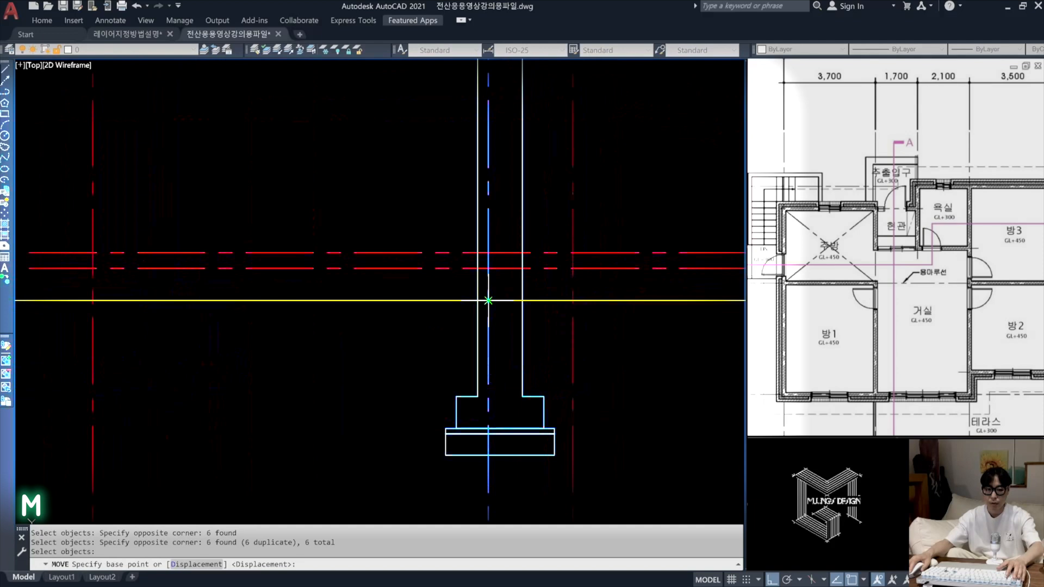
pyautogui.press('Escape')
# Step: Move the mirrored wall and foundation, excluding its centerline, from that centerline horizontally onto the right outer wall's existing centerline
pyautogui.press('Return')
pyautogui.click(564, 483)
pyautogui.click(379, 356)
pyautogui.keyDown('shift'); pyautogui.click(502, 423); pyautogui.keyUp('shift')
pyautogui.keyDown('shift'); pyautogui.click(466, 413); pyautogui.keyUp('shift')
pyautogui.press('Return')
pyautogui.click(488, 300)
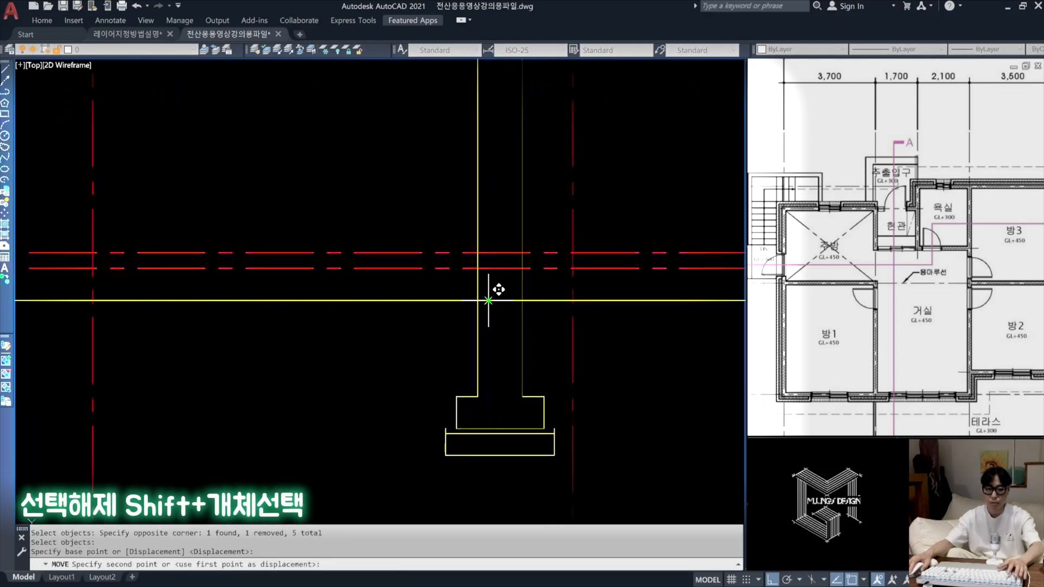
pyautogui.click(572, 300)
# Step: Erase the leftover mirrored centerline beside the right foundation
pyautogui.write('e')
pyautogui.press('Return')
pyautogui.click(508, 353)
pyautogui.click(434, 340)
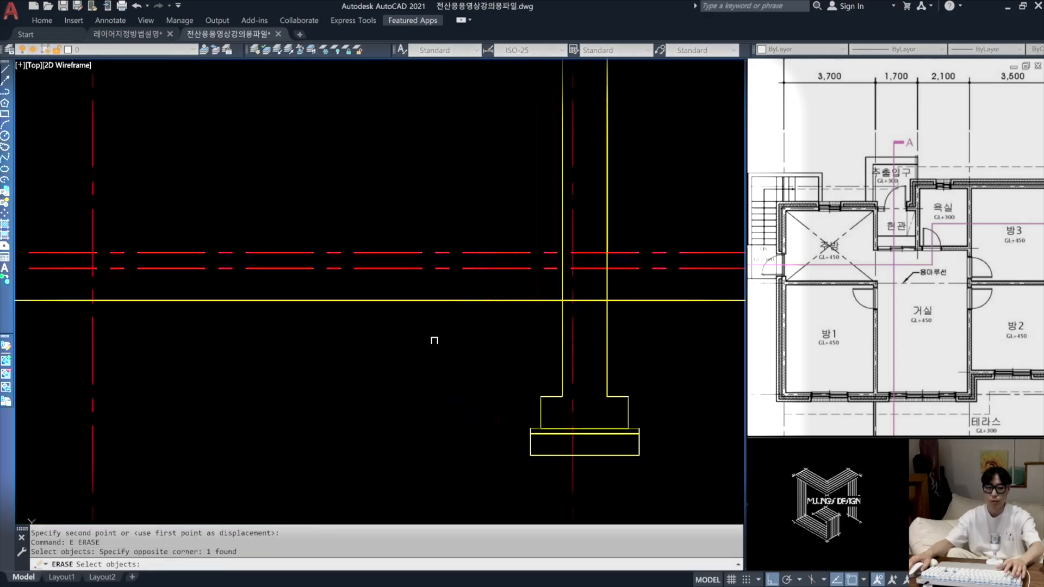
pyautogui.press('Return')
pyautogui.scroll(-3, 559, 332)
pyautogui.scroll(3, 543, 353)
pyautogui.moveTo(535, 359); pyautogui.dragTo(541, 364, button='middle')
pyautogui.scroll(-2, 545, 369)
pyautogui.scroll(1, 554, 383)
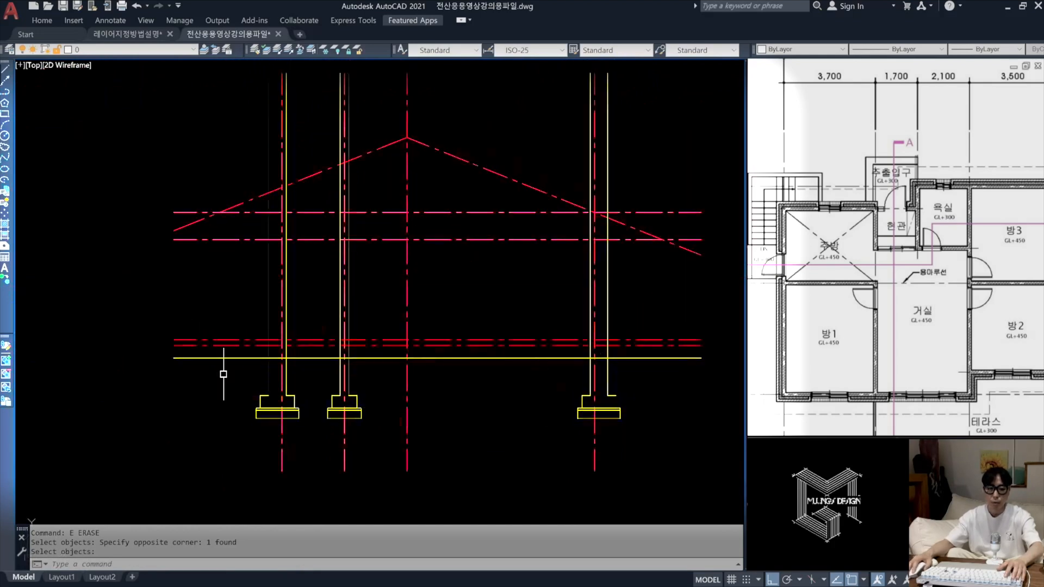
# Step: Match the entrance floor reference line, the lower of the two horizontal centerlines, to the properties of the yellow ground line
pyautogui.scroll(2, 276, 369)
pyautogui.moveTo(372, 357); pyautogui.dragTo(326, 339, button='middle')
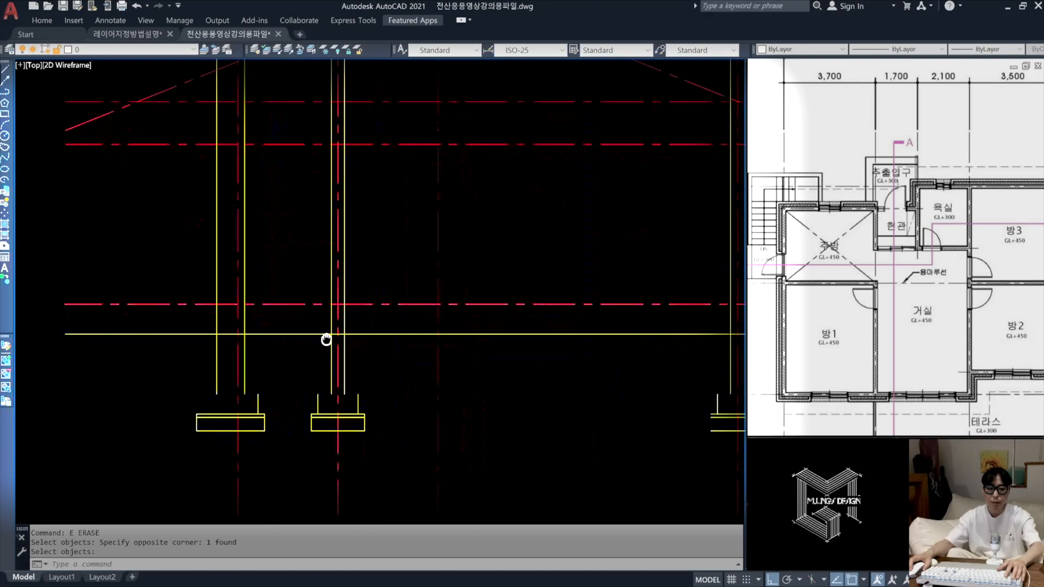
pyautogui.scroll(2, 371, 326)
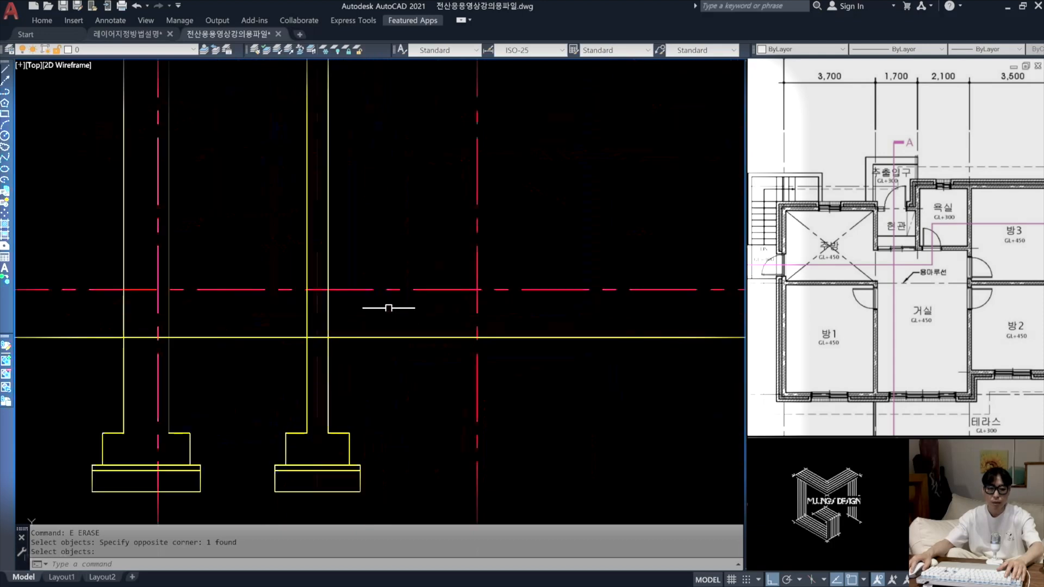
pyautogui.click(390, 306)
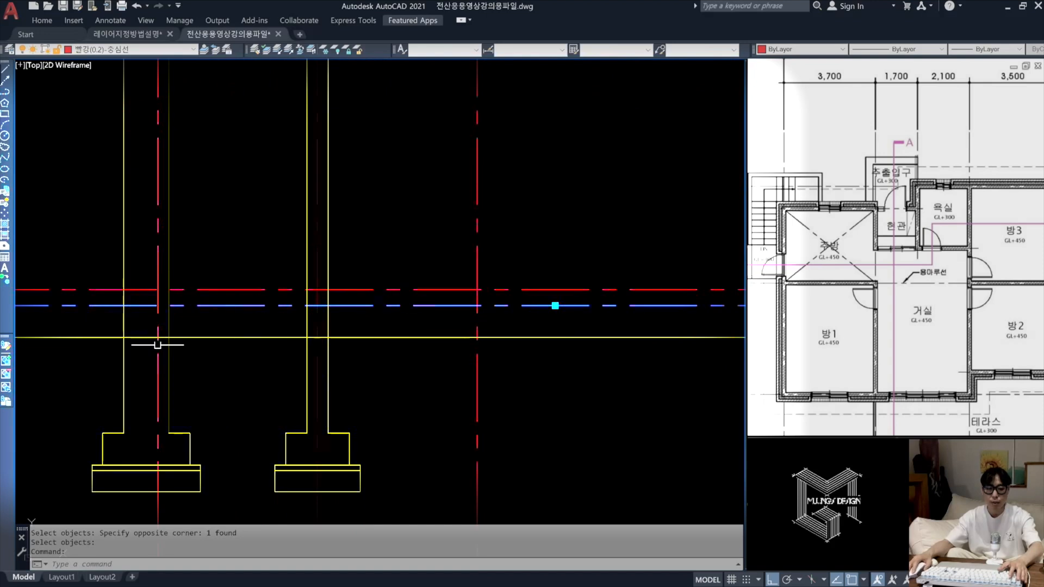
pyautogui.moveTo(158, 345); pyautogui.dragTo(304, 360, button='middle')
pyautogui.press('Escape')
pyautogui.write('ma')
pyautogui.press('Return')
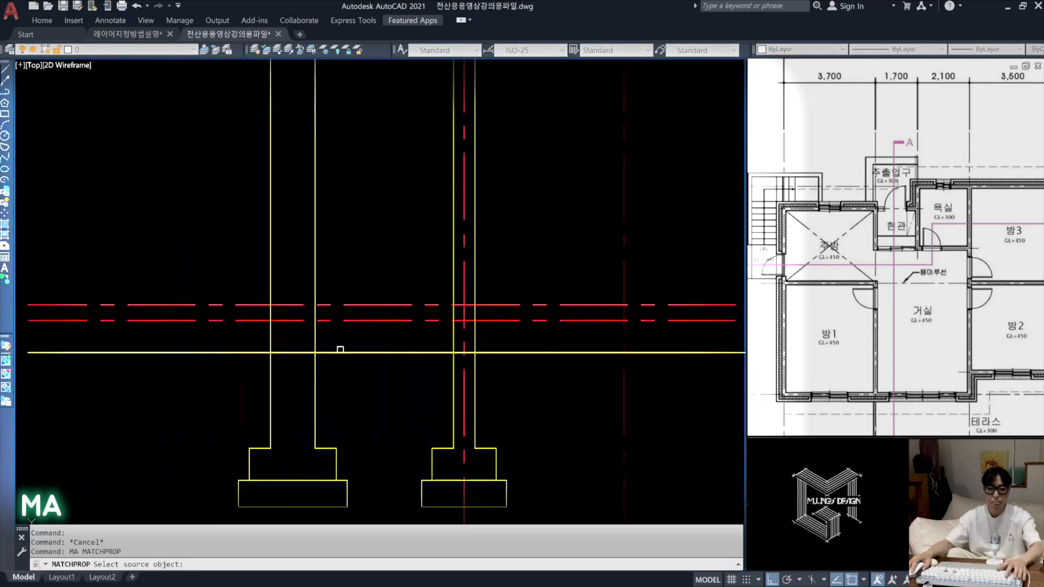
pyautogui.click(341, 352)
pyautogui.click(361, 320)
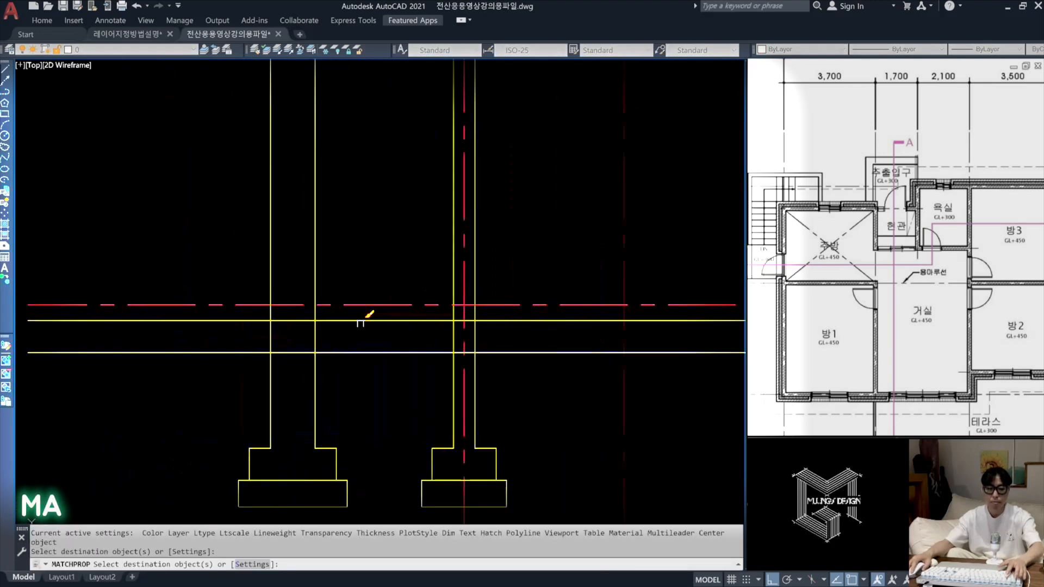
pyautogui.press('Escape')
# Step: Offset the entrance floor reference line 200 downward to form the slab's underside
pyautogui.moveTo(325, 346); pyautogui.dragTo(336, 335, button='middle')
pyautogui.write('o')
pyautogui.press('Return')
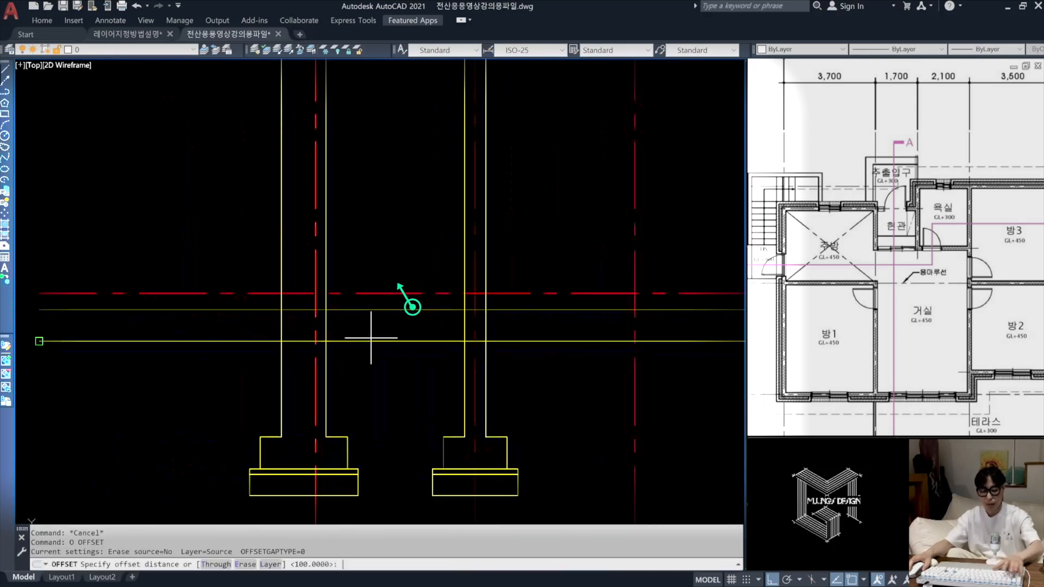
pyautogui.write('200')
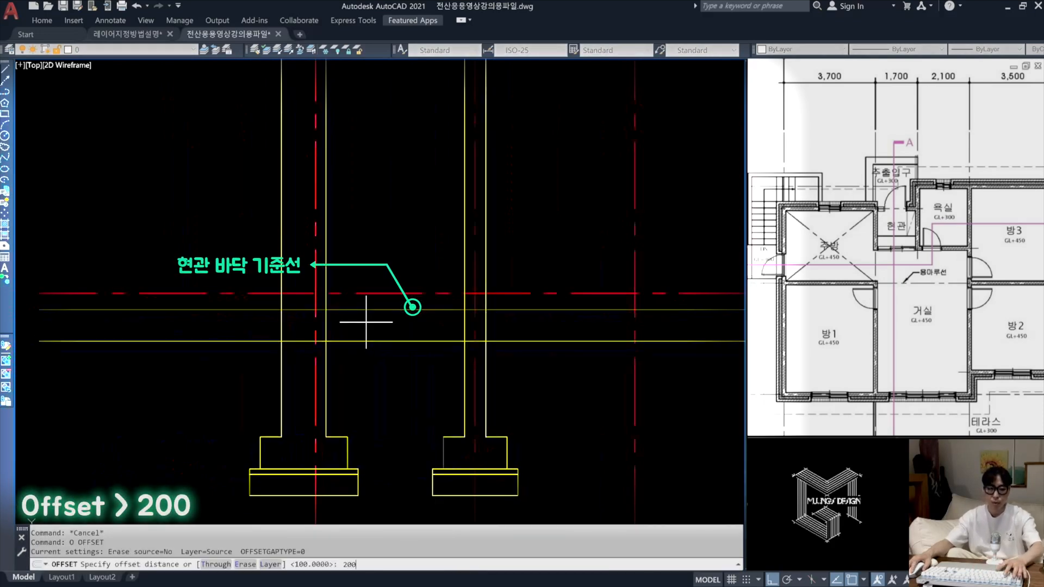
pyautogui.press('Return')
pyautogui.click(387, 310)
pyautogui.click(390, 326)
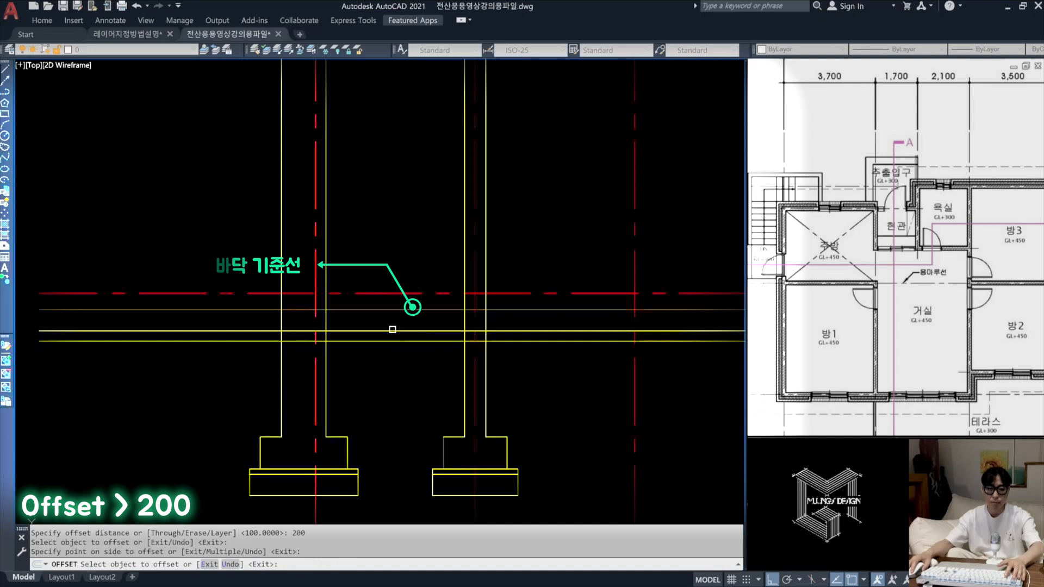
pyautogui.moveTo(350, 359)
pyautogui.mouseDown(button='middle')
pyautogui.moveTo(361, 356)
pyautogui.moveTo(355, 349)
pyautogui.mouseUp(button='middle')
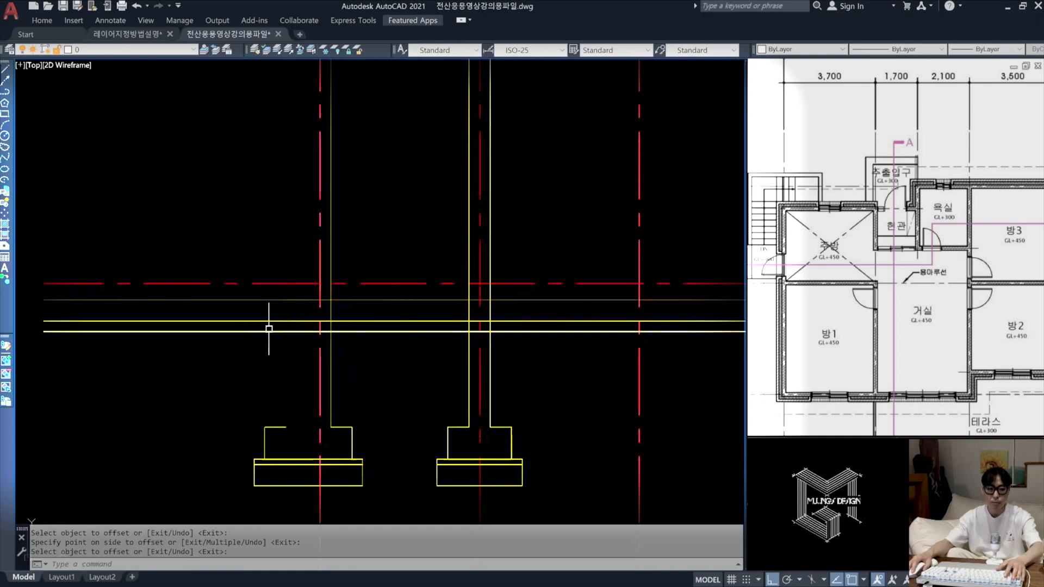
# Step: Trim the wall face lines within the slab thickness and the slab underside between the faces at the left outer and inner walls
pyautogui.scroll(4, 330, 323)
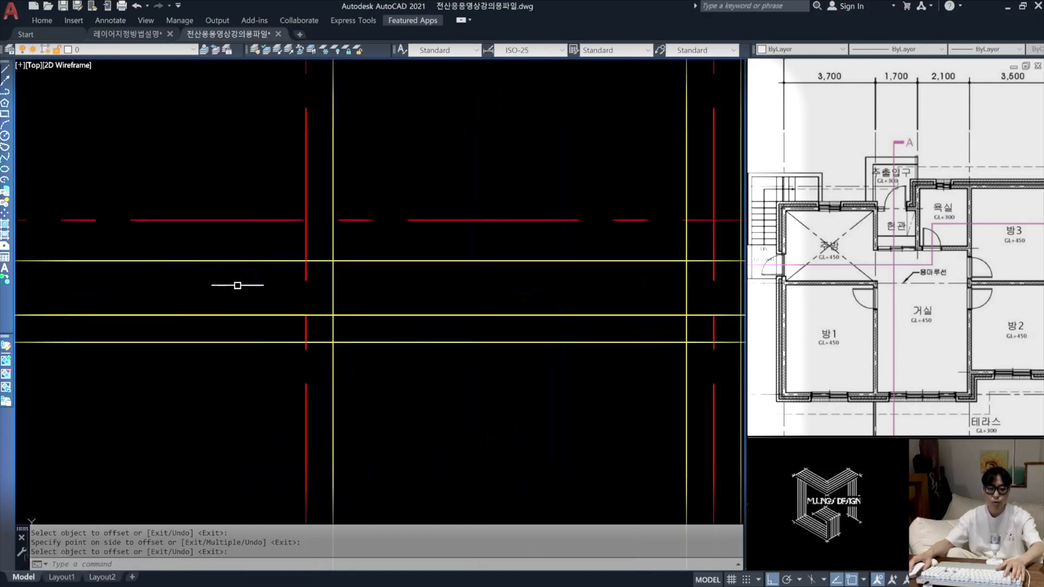
pyautogui.scroll(-2, 238, 285)
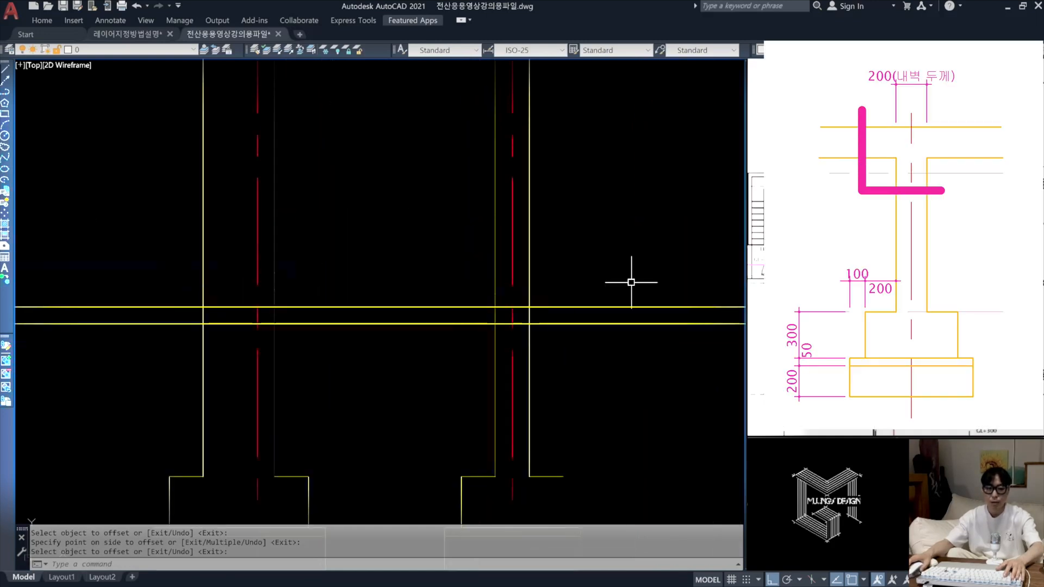
pyautogui.press('Escape')
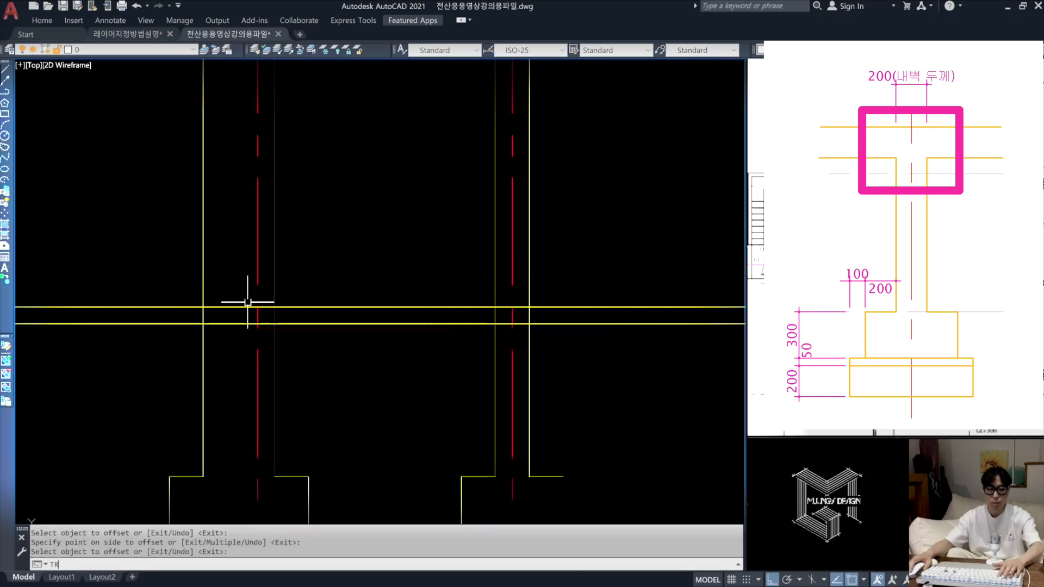
pyautogui.write('tr')
pyautogui.press('space')
pyautogui.click(217, 298)
pyautogui.click(284, 294)
pyautogui.click(267, 288)
pyautogui.moveTo(440, 295); pyautogui.dragTo(355, 302, button='middle')
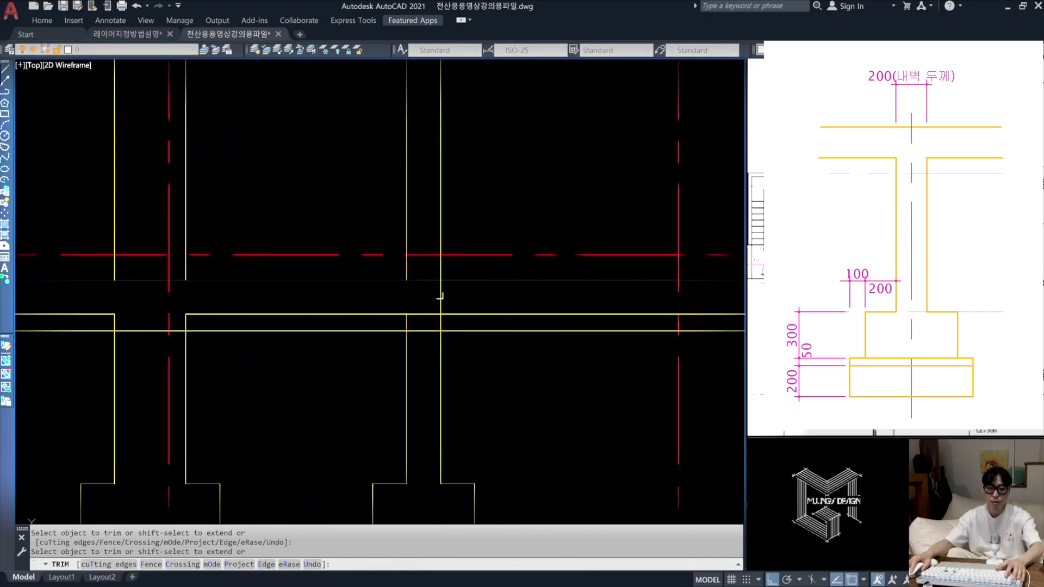
pyautogui.scroll(-2, 519, 287)
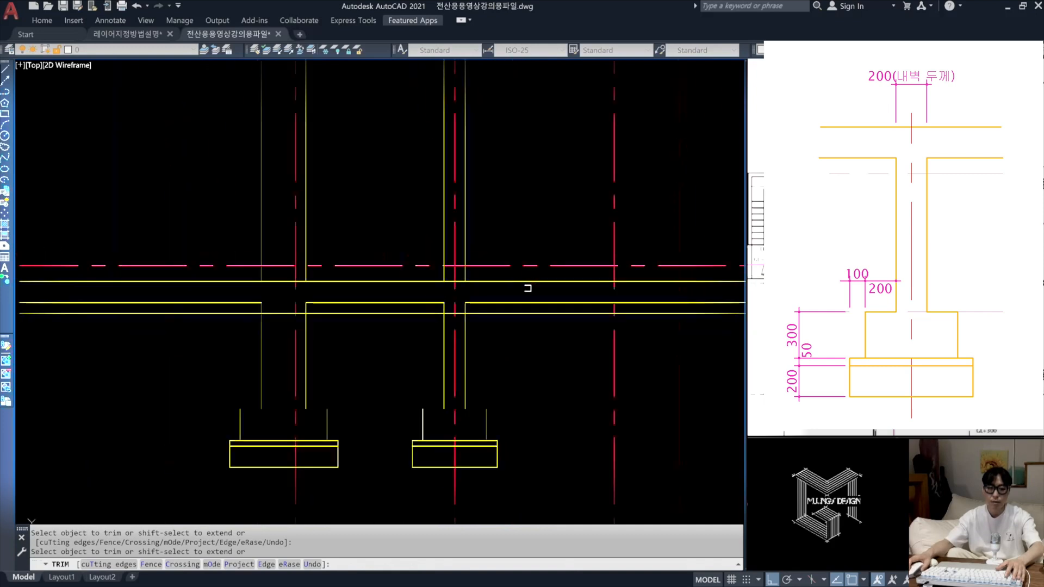
# Step: Trim the right outer wall's face lines within the slab thickness and the slab underside between those faces
pyautogui.moveTo(529, 288); pyautogui.dragTo(171, 302, button='middle')
pyautogui.moveTo(526, 312); pyautogui.dragTo(228, 324, button='middle')
pyautogui.scroll(2, 439, 313)
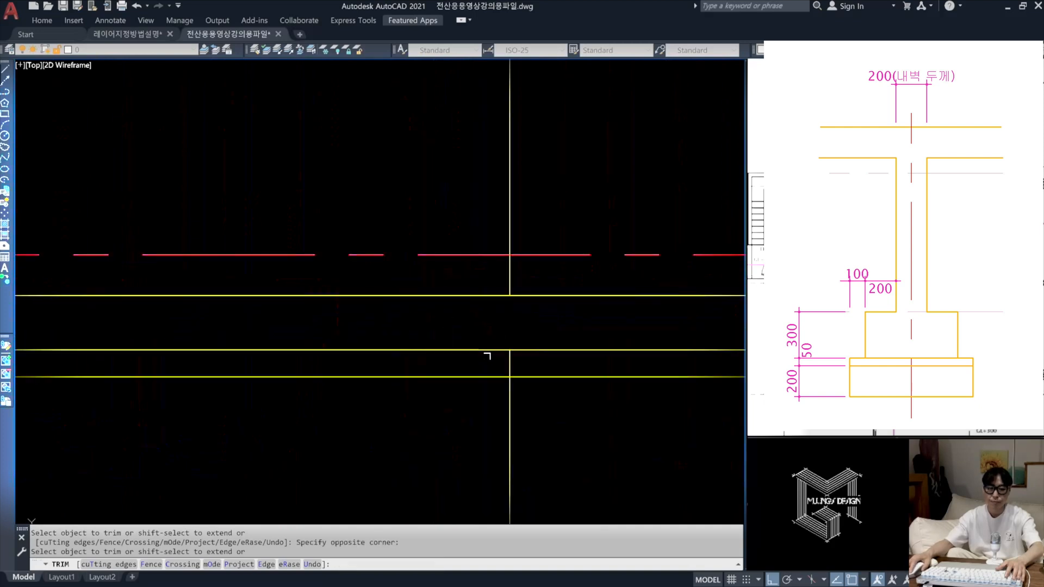
pyautogui.press('Return')
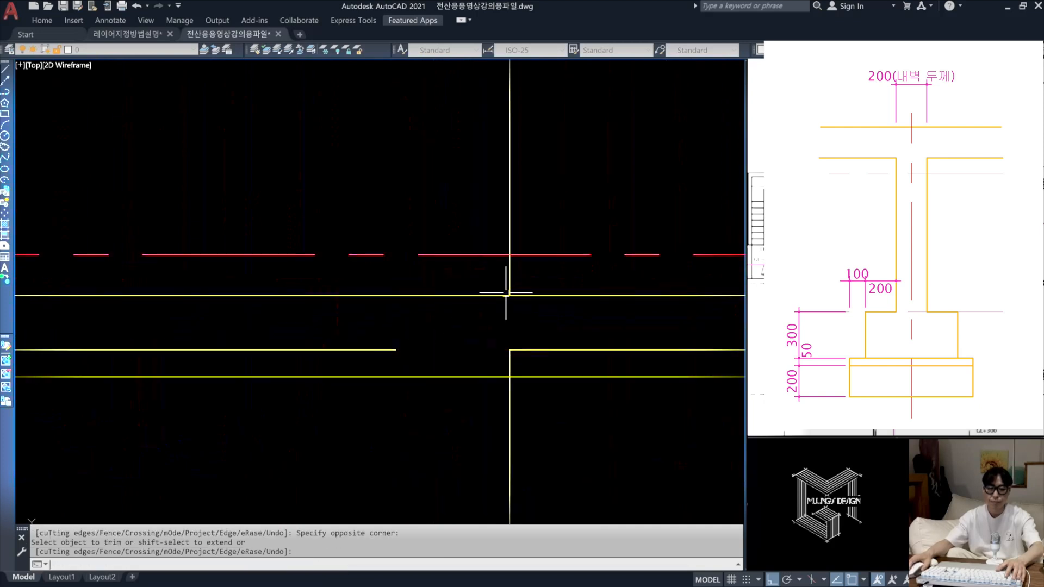
# Step: Erase the face lines of the left outer wall and the inner wall above the slab
pyautogui.scroll(-4, 507, 291)
pyautogui.moveTo(366, 322); pyautogui.dragTo(430, 337, button='middle')
pyautogui.scroll(2, 278, 311)
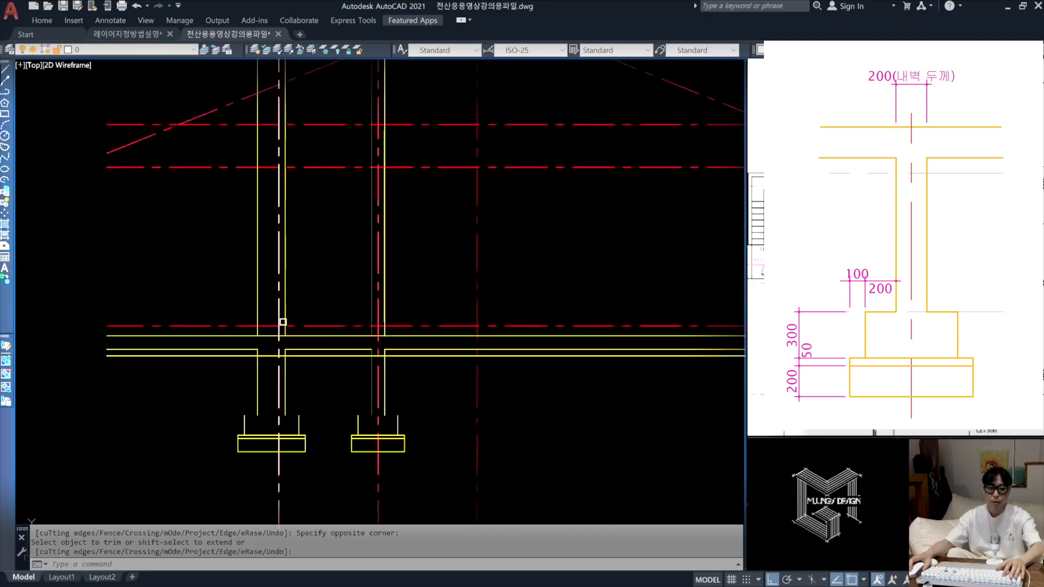
pyautogui.write('e')
pyautogui.press('Return')
pyautogui.click(285, 308)
pyautogui.press('space')
pyautogui.press('space')
pyautogui.click(266, 302)
pyautogui.click(224, 288)
pyautogui.press('space')
pyautogui.press('space')
pyautogui.click(383, 300)
pyautogui.press('space')
# Step: Erase both face lines of the right outer wall above the slab
pyautogui.moveTo(576, 296)
pyautogui.mouseDown(button='middle')
pyautogui.moveTo(281, 294)
pyautogui.moveTo(103, 309)
pyautogui.mouseUp(button='middle')
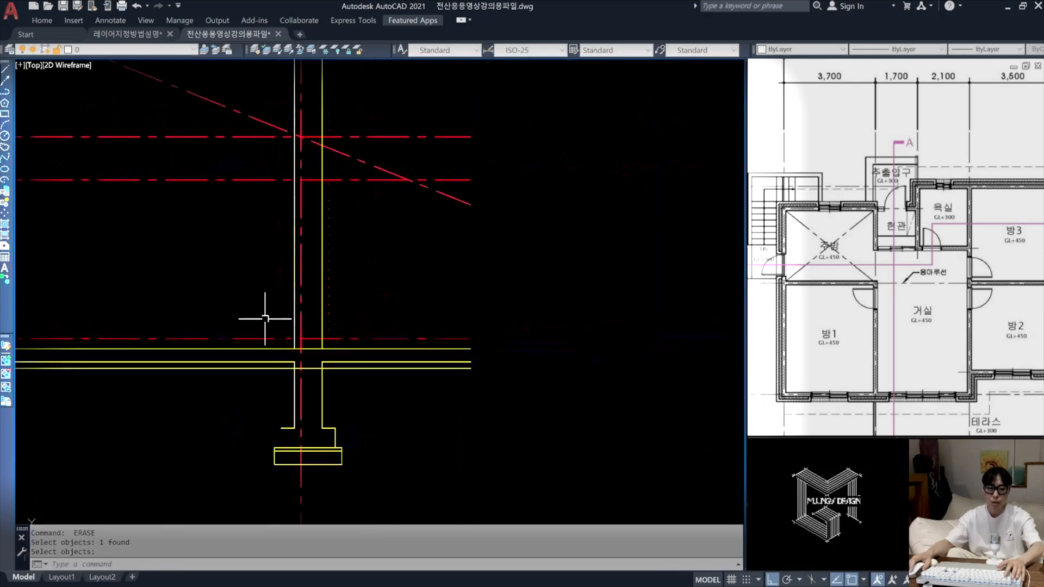
pyautogui.press('space')
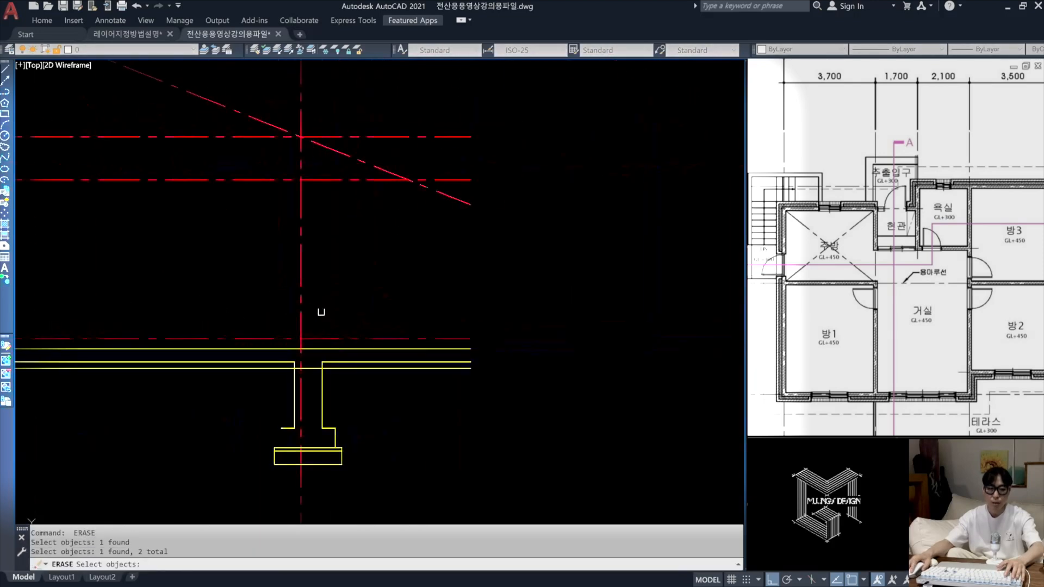
pyautogui.press('space')
pyautogui.scroll(-3, 535, 294)
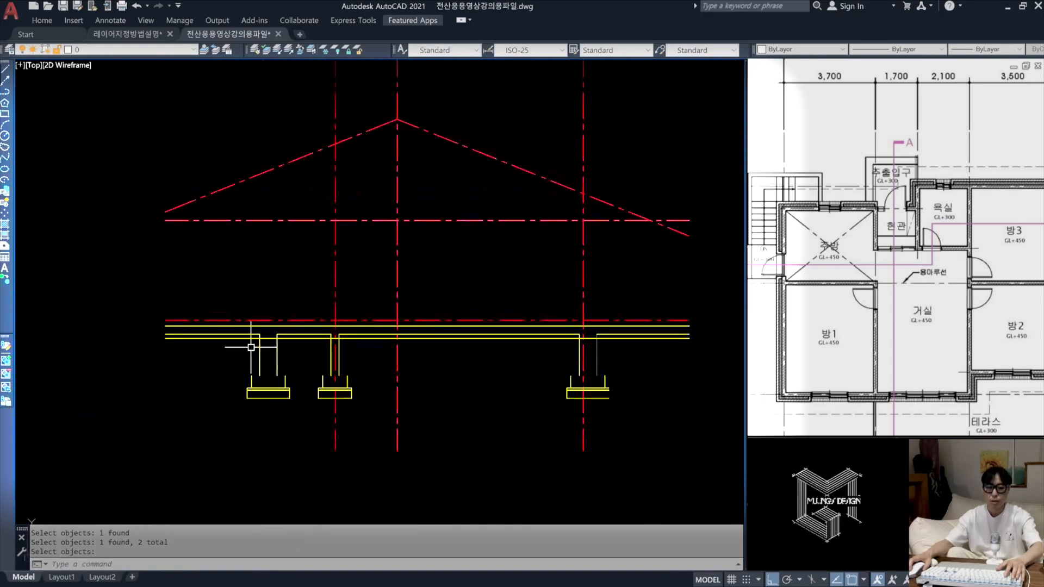
pyautogui.scroll(2, 251, 346)
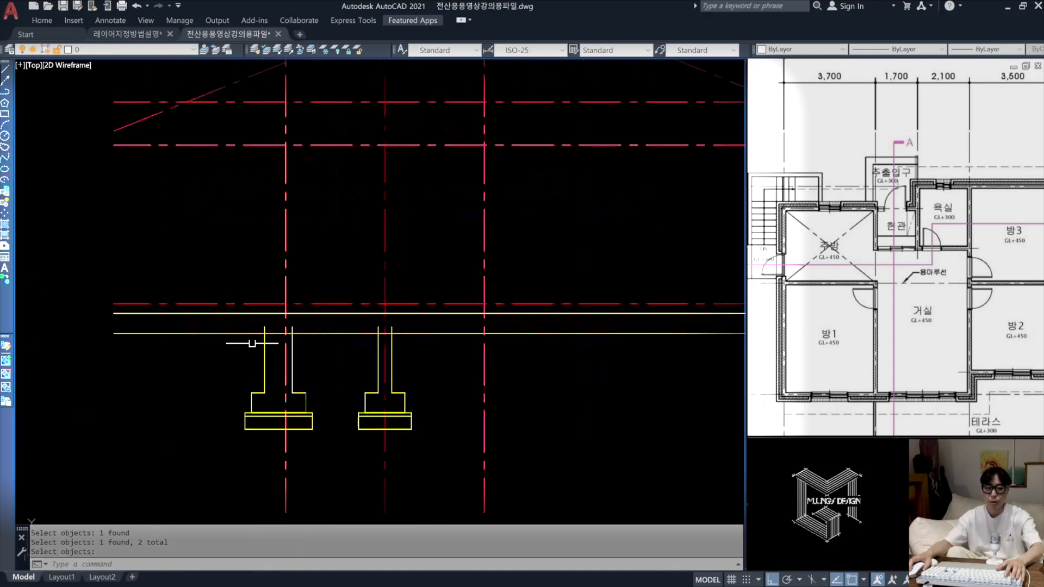
pyautogui.scroll(2, 245, 350)
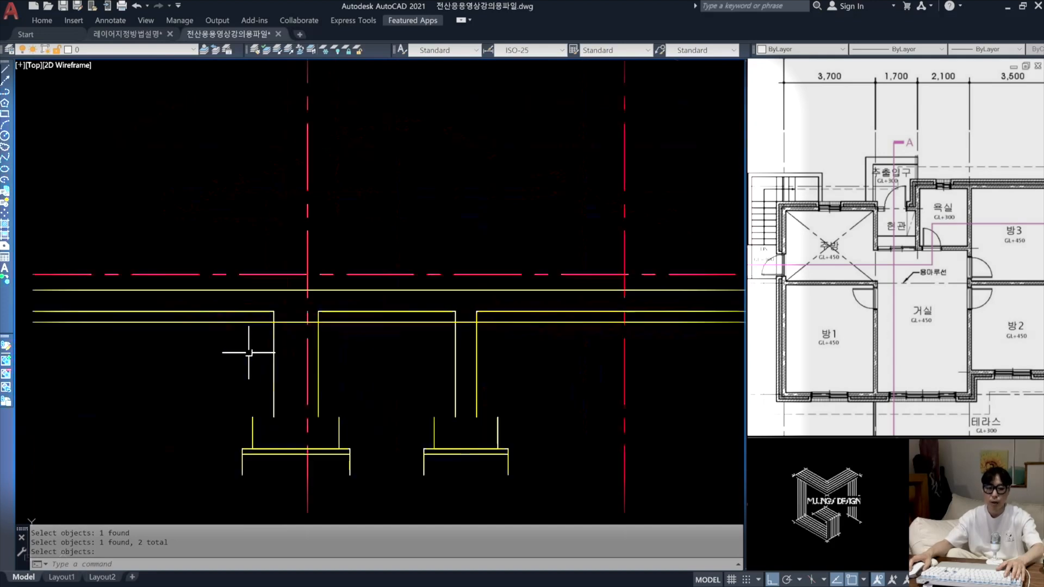
pyautogui.moveTo(303, 397); pyautogui.dragTo(368, 362, button='middle')
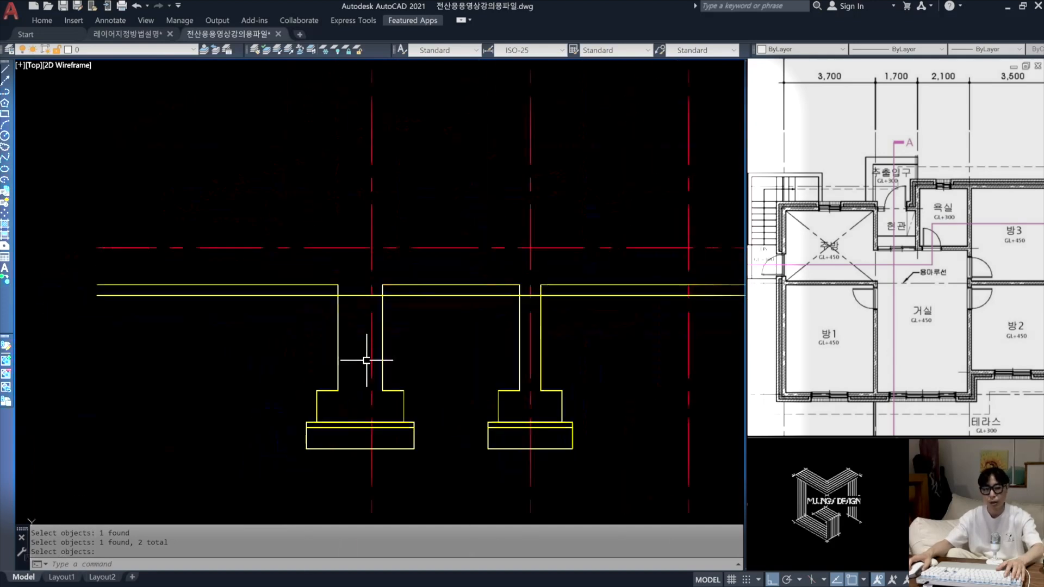
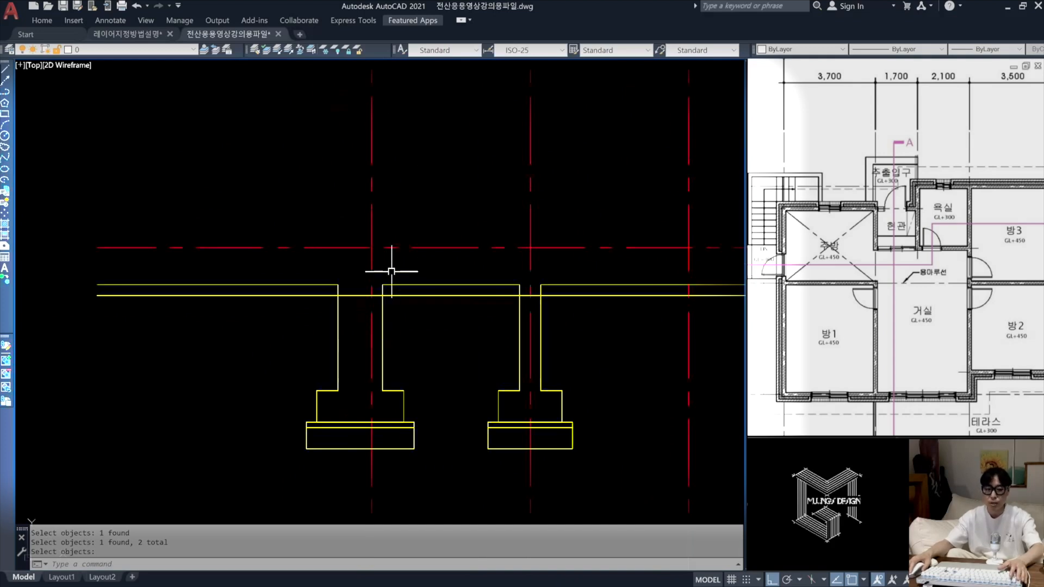
pyautogui.press('Escape')
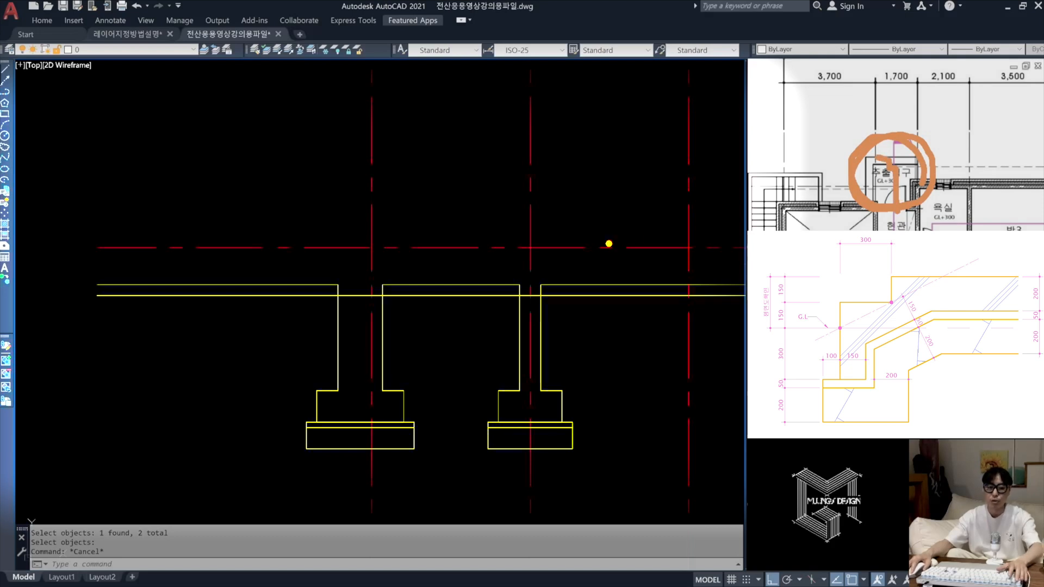
pyautogui.press('Escape')
pyautogui.press('Escape')
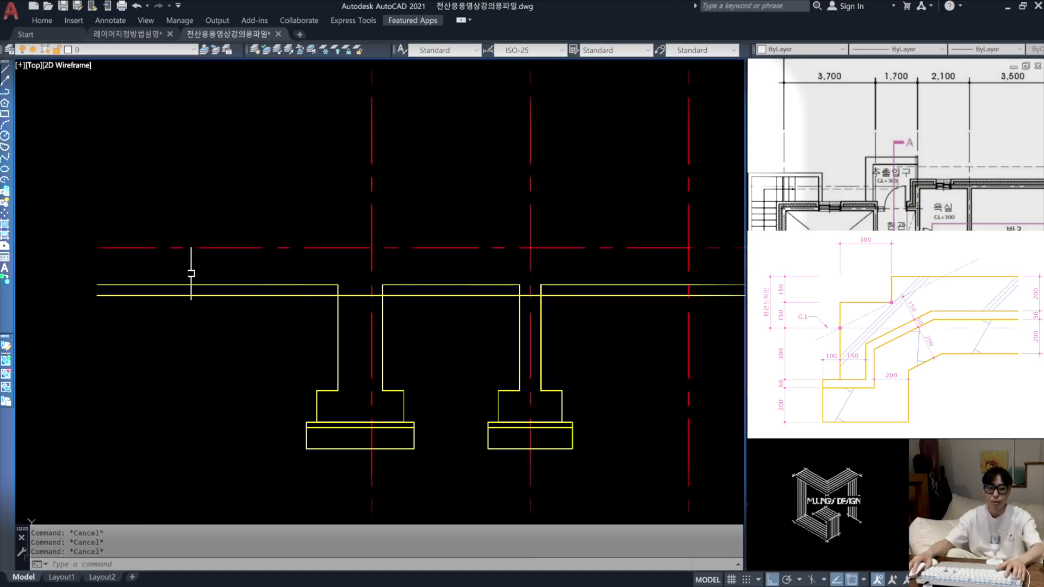
pyautogui.moveTo(255, 309); pyautogui.dragTo(293, 310, button='middle')
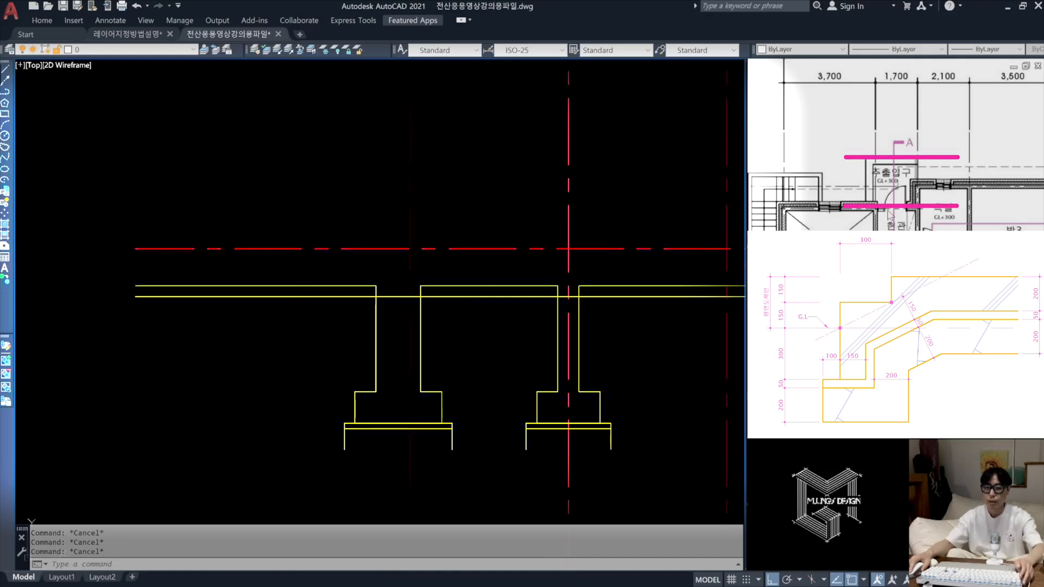
# Step: Offset the left outer wall's centerline 1200 outward to locate the front edge of the entrance steps
pyautogui.click(464, 224)
pyautogui.click(482, 216)
pyautogui.write('o')
pyautogui.press('Return')
pyautogui.write('1200')
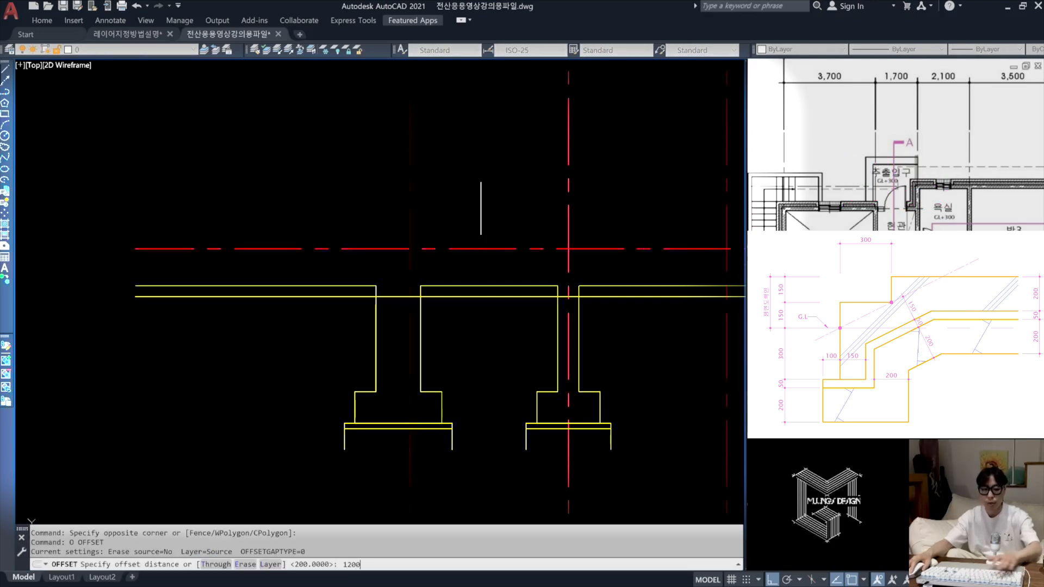
pyautogui.press('Return')
pyautogui.click(409, 212)
pyautogui.click(188, 218)
pyautogui.press('Escape')
pyautogui.scroll(-2, 389, 284)
pyautogui.scroll(2, 366, 279)
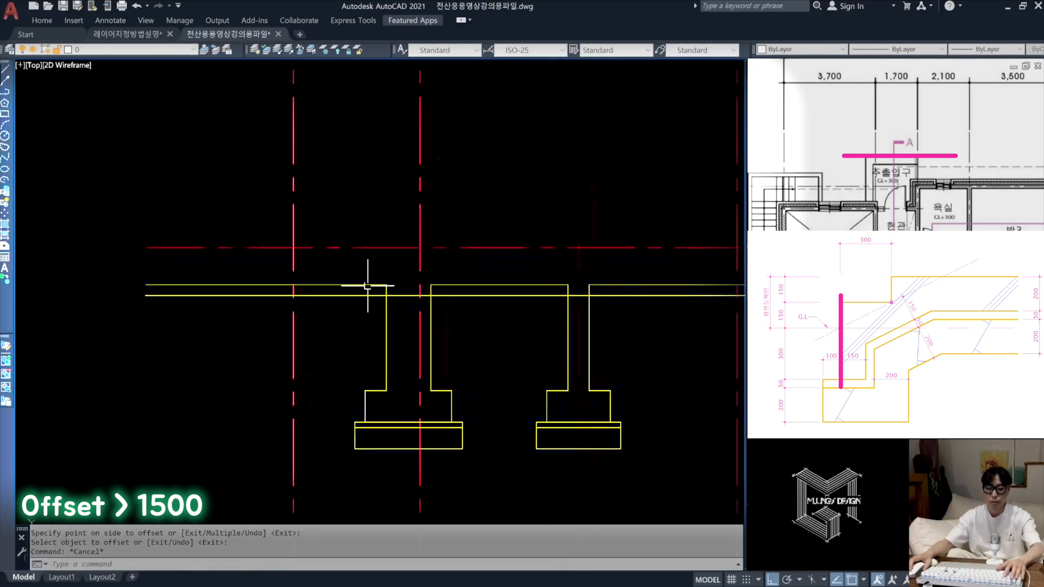
# Step: Offset the new front edge line 300 back toward the building to locate the second riser
pyautogui.write('o')
pyautogui.press('Return')
pyautogui.write('300')
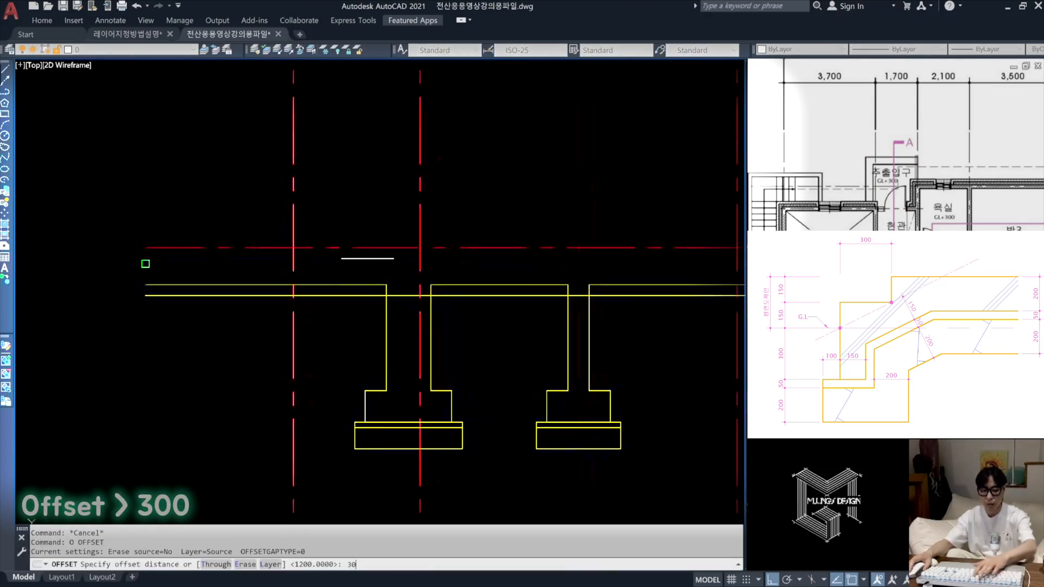
pyautogui.press('Return')
pyautogui.click(293, 220)
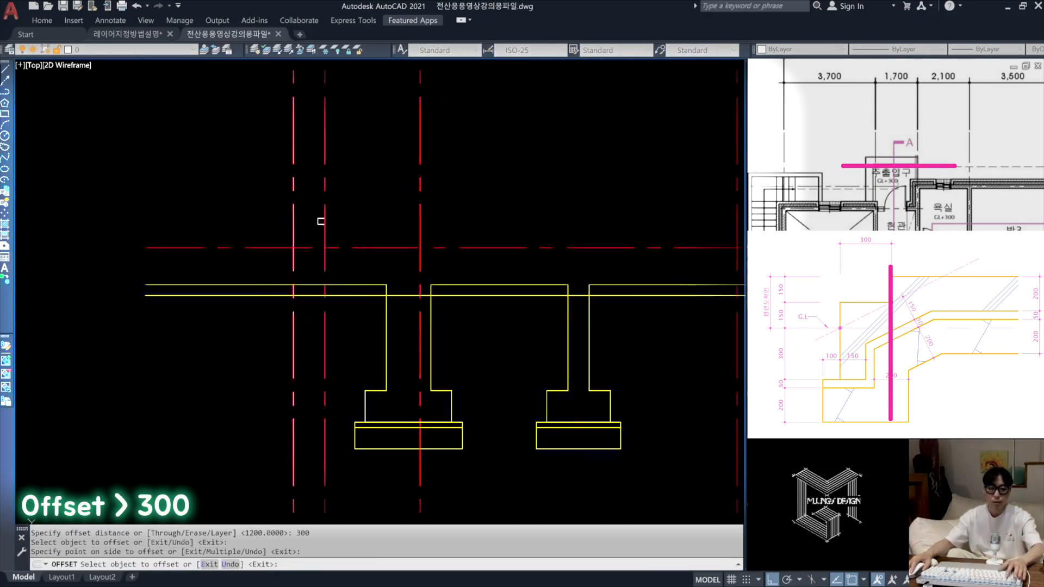
pyautogui.click(320, 223)
pyautogui.scroll(3, 321, 263)
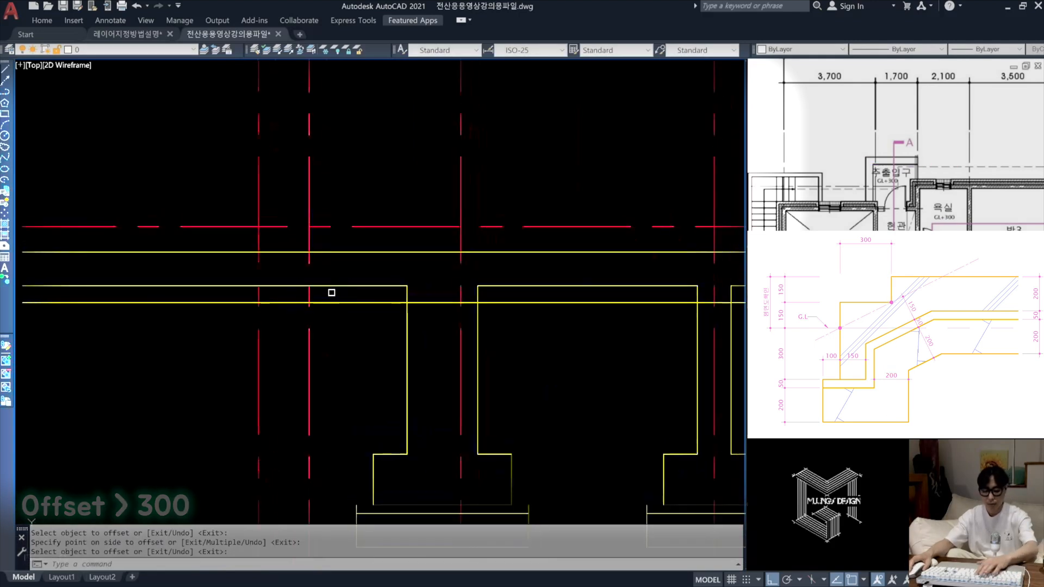
pyautogui.press('Return')
# Step: Offset the ground line 150 upward to form the lower tread line
pyautogui.write('o')
pyautogui.press('Return')
pyautogui.write('150')
pyautogui.press('Return')
pyautogui.click(332, 302)
pyautogui.click(341, 253)
pyautogui.press('Escape')
pyautogui.press('Escape')
pyautogui.scroll(2, 266, 287)
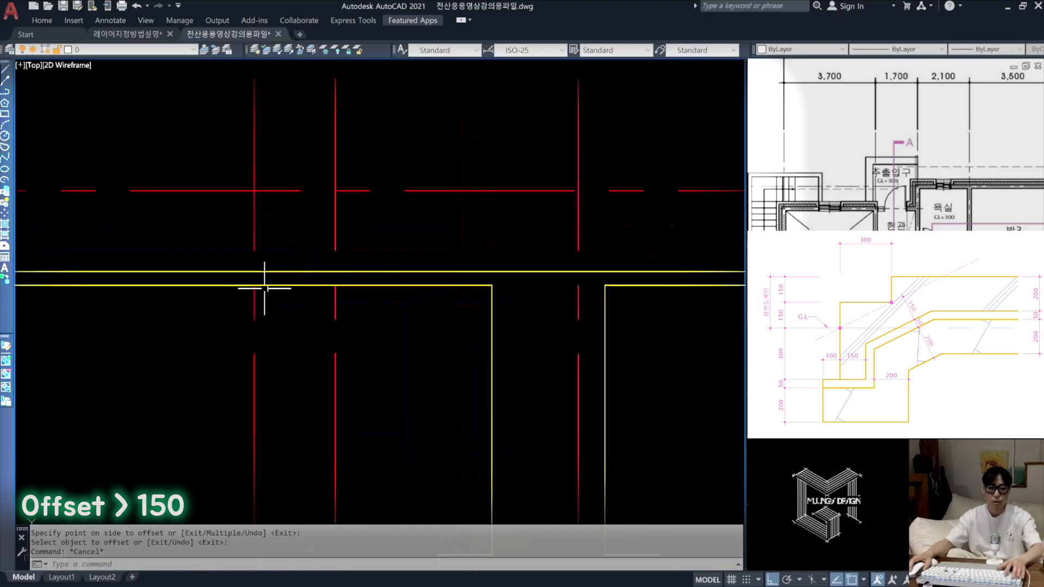
pyautogui.write('e')
pyautogui.press('Return')
pyautogui.press('Escape')
pyautogui.press('Escape')
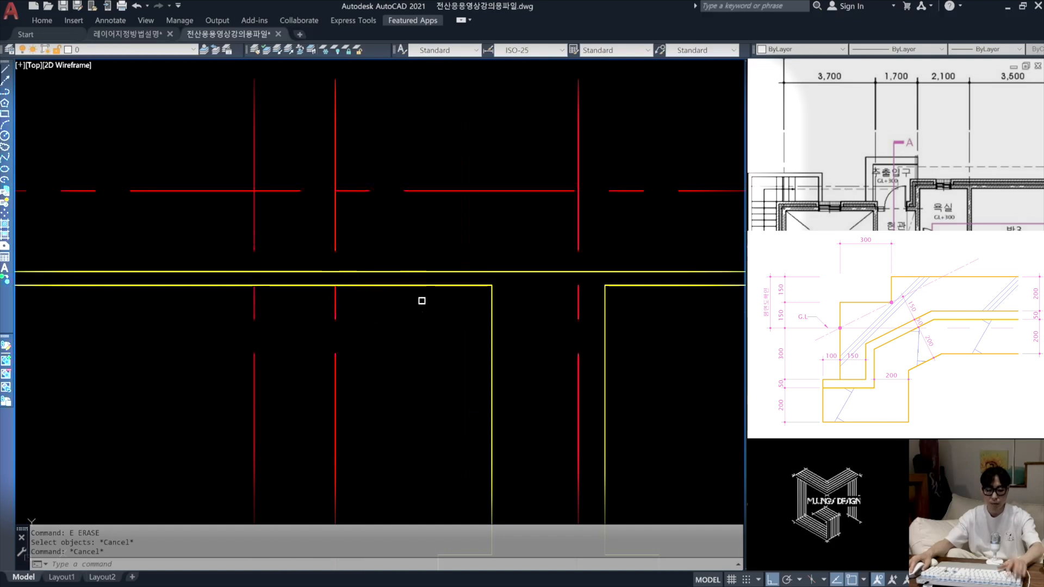
pyautogui.write('ma')
pyautogui.press('space')
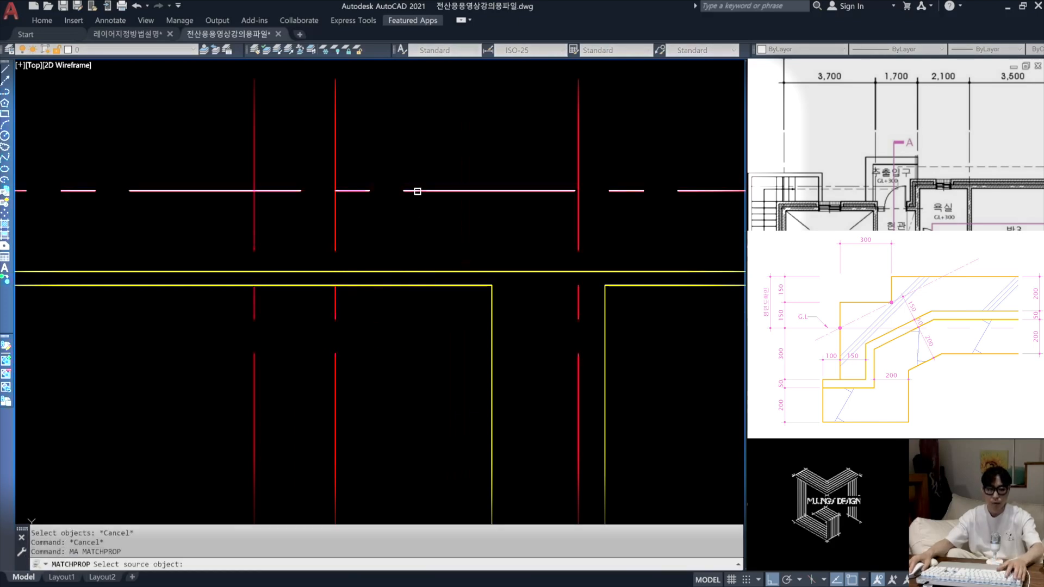
pyautogui.press('Escape')
pyautogui.press('Escape')
# Step: Change the color of the slab underside segment outside the left outer wall to Magenta
pyautogui.click(426, 285)
pyautogui.click(421, 277)
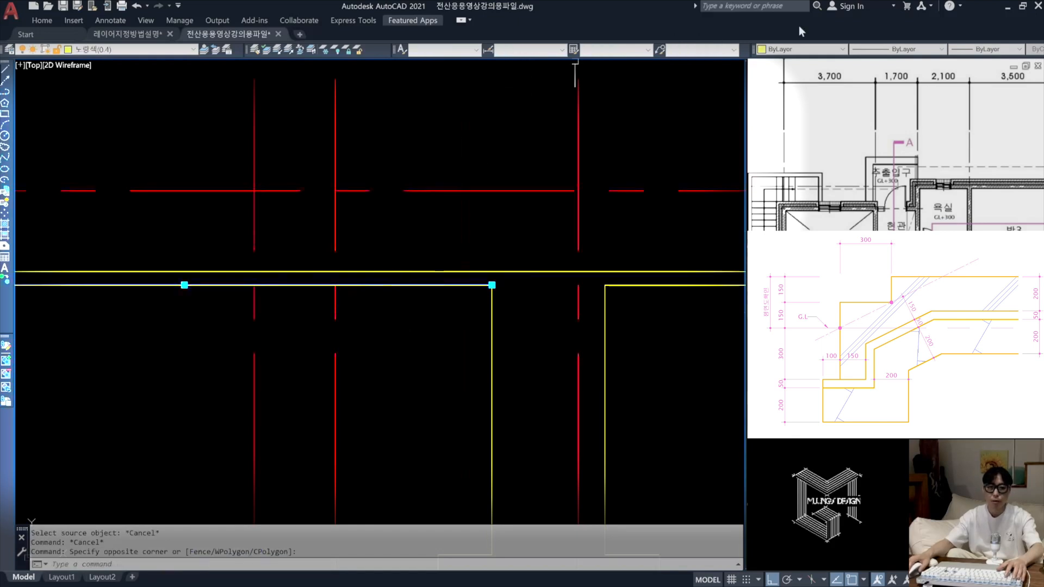
pyautogui.click(797, 50)
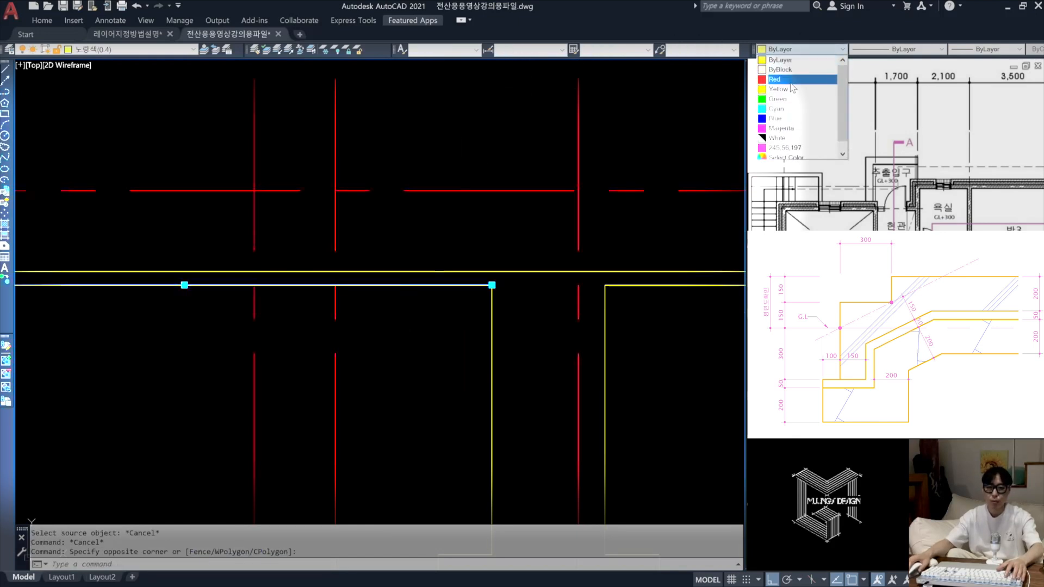
pyautogui.click(782, 128)
pyautogui.press('Escape')
pyautogui.press('Escape')
pyautogui.press('Escape')
pyautogui.moveTo(215, 322); pyautogui.dragTo(255, 324, button='middle')
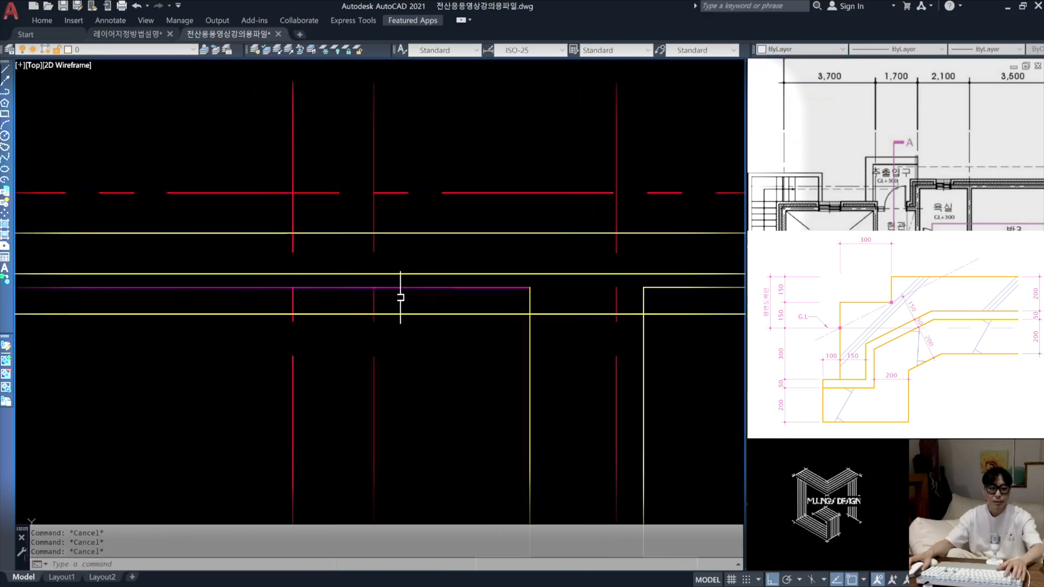
# Step: Match the properties of the yellow tread line onto the two vertical riser lines
pyautogui.write('ma')
pyautogui.press('Return')
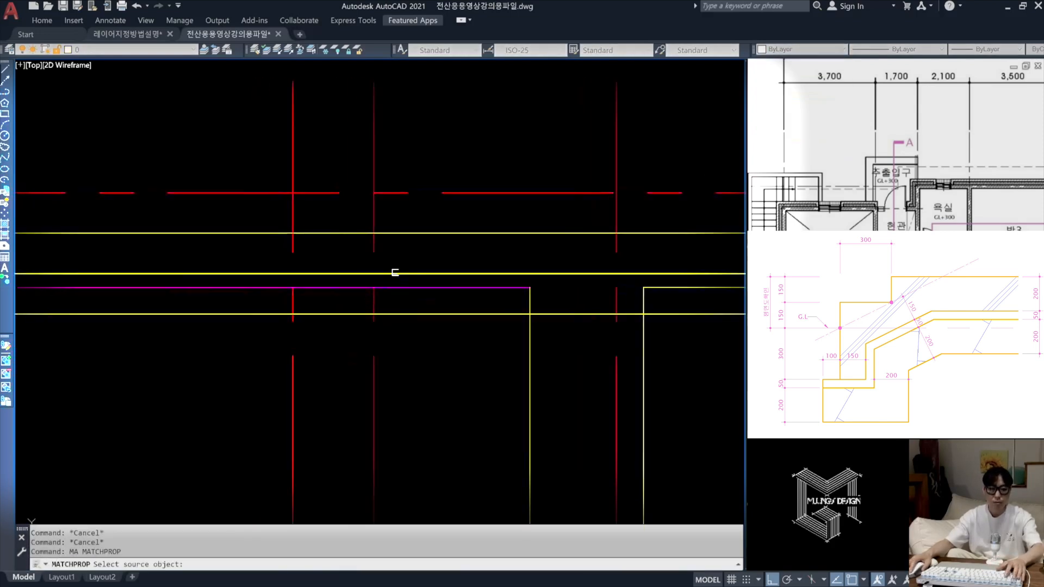
pyautogui.click(395, 273)
pyautogui.click(400, 240)
pyautogui.click(269, 248)
pyautogui.press('Return')
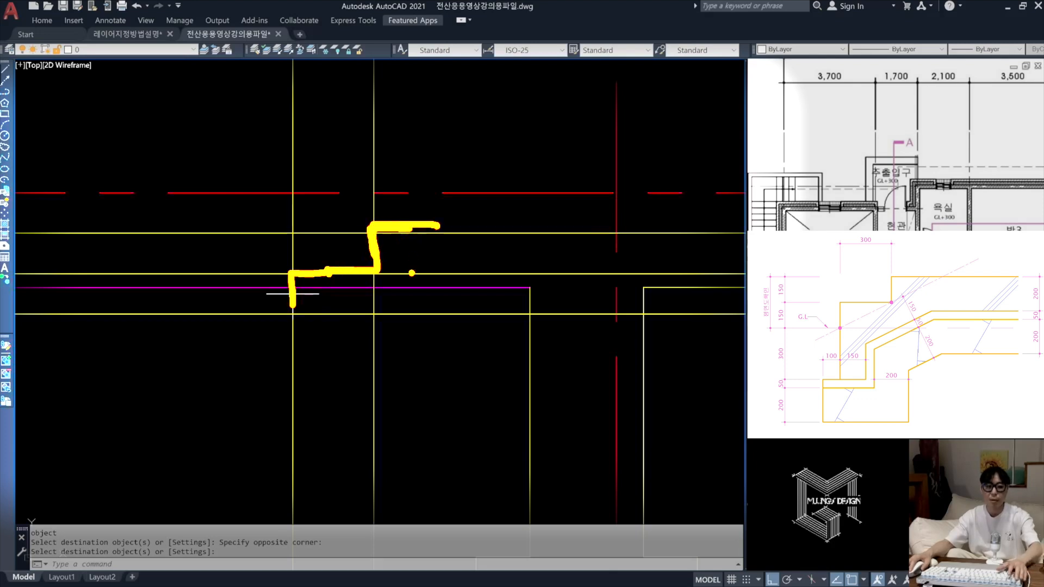
pyautogui.press('Escape')
pyautogui.press('Escape')
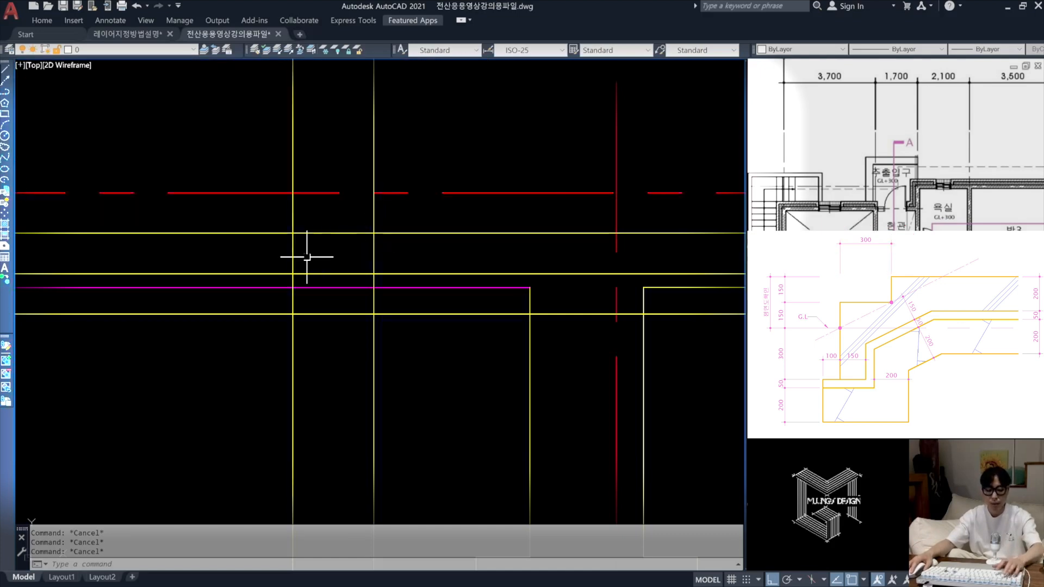
# Step: Trim the front riser above the lower tread and the tread line beyond the front riser
pyautogui.write('tr')
pyautogui.press('space')
pyautogui.scroll(4, 294, 282)
pyautogui.click(312, 272)
pyautogui.click(270, 255)
pyautogui.press('space')
pyautogui.click(263, 236)
pyautogui.click(320, 222)
pyautogui.click(264, 208)
pyautogui.press('space')
# Step: Trim the second riser above the slab top and the slab top line outside that riser
pyautogui.moveTo(528, 191); pyautogui.dragTo(471, 221, button='middle')
pyautogui.press('space')
pyautogui.click(497, 220)
pyautogui.click(424, 173)
pyautogui.press('space')
pyautogui.click(422, 219)
pyautogui.click(403, 162)
pyautogui.click(472, 160)
pyautogui.click(409, 145)
pyautogui.press('space')
# Step: Trim the lower tread line past the second riser and the second riser below the tread
pyautogui.press('space')
pyautogui.click(458, 302)
pyautogui.click(425, 277)
pyautogui.press('space')
pyautogui.click(470, 300)
pyautogui.click(466, 275)
pyautogui.click(465, 301)
pyautogui.click(431, 300)
pyautogui.scroll(-3, 326, 304)
pyautogui.moveTo(326, 303); pyautogui.dragTo(337, 373, button='middle')
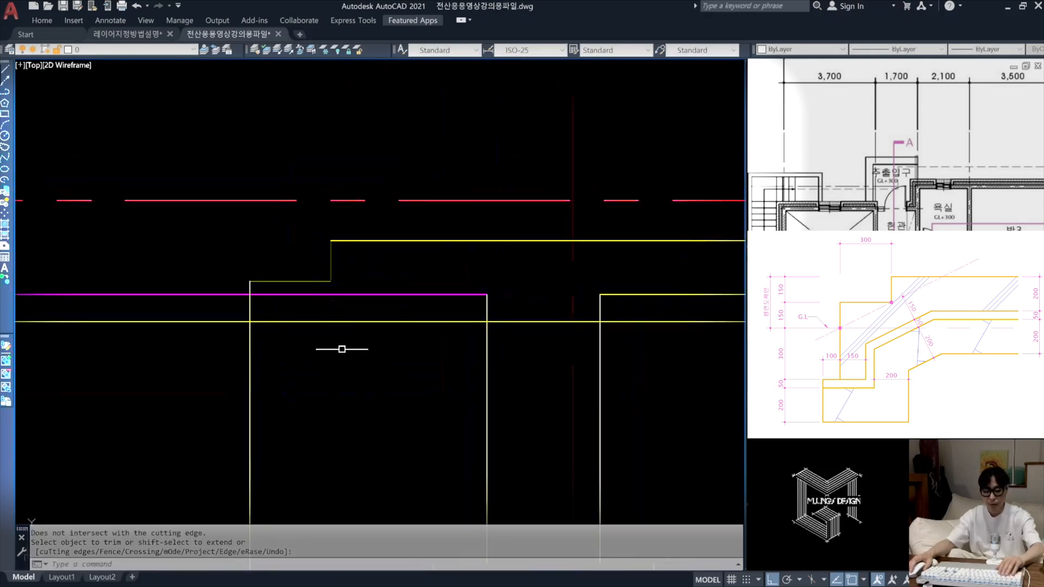
pyautogui.write('L')
pyautogui.press('space')
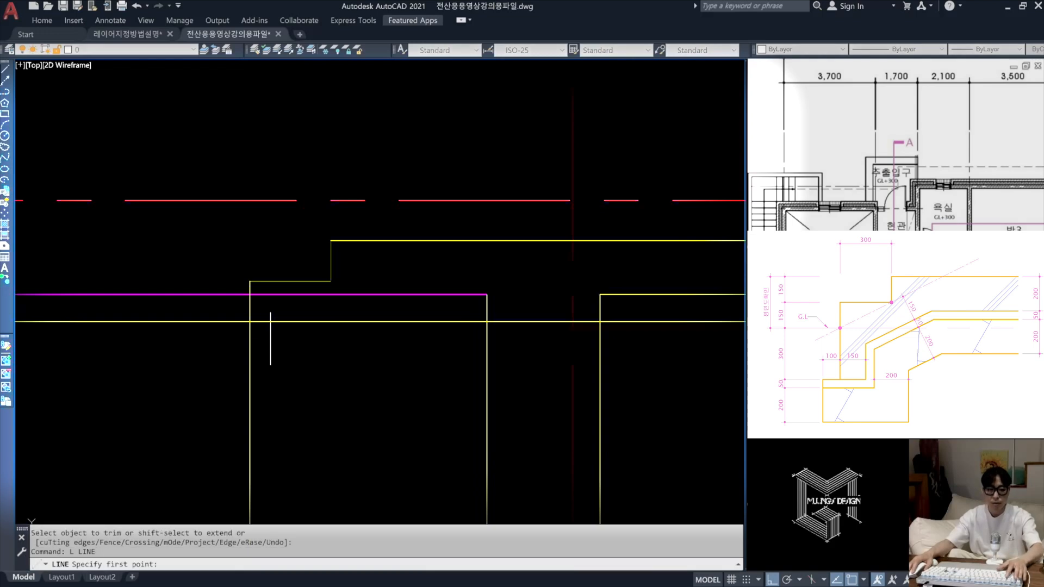
pyautogui.click(249, 321)
pyautogui.press('Escape')
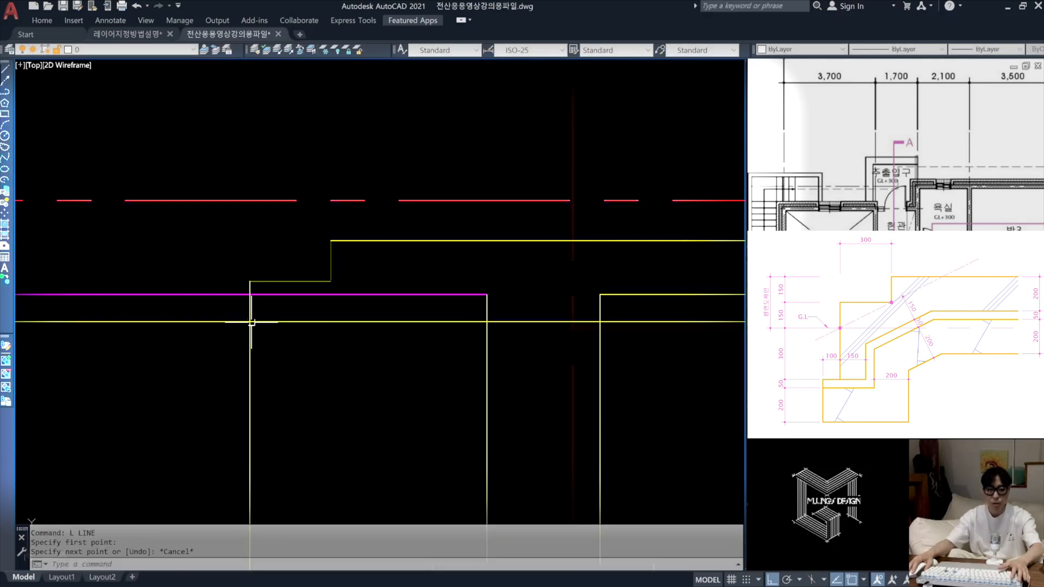
# Step: Draw a sloped line from the front riser's intersection with the ground line to the foot of the second riser
pyautogui.write('L')
pyautogui.press('space')
pyautogui.click(249, 321)
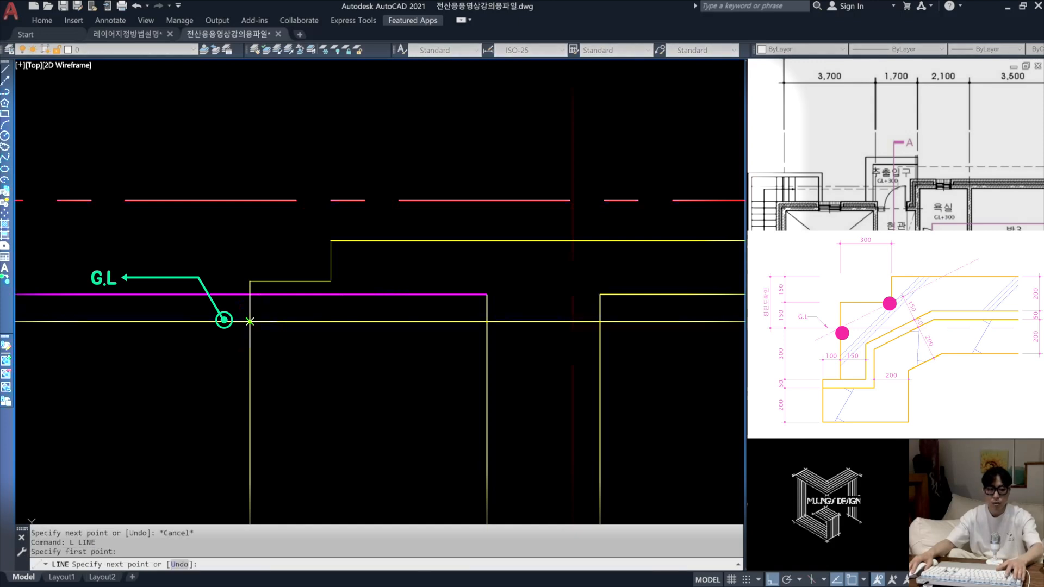
pyautogui.click(331, 281)
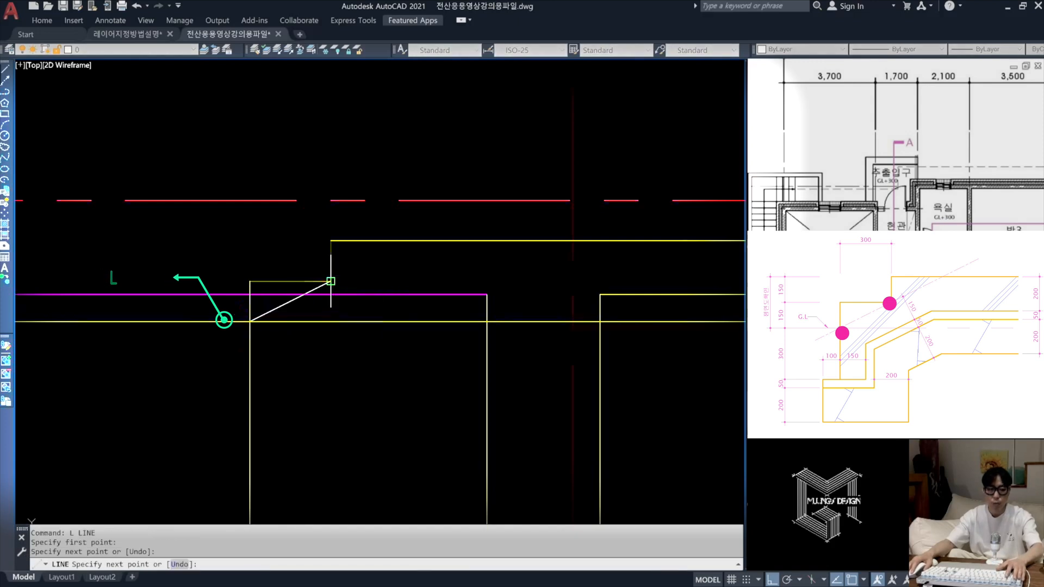
pyautogui.press('space')
pyautogui.scroll(2, 290, 311)
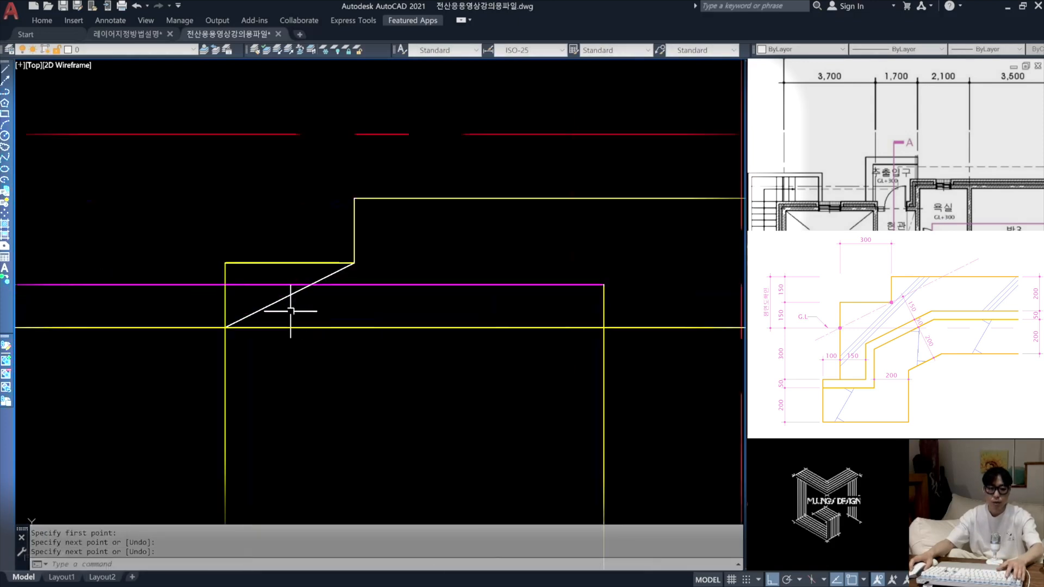
pyautogui.moveTo(290, 311); pyautogui.dragTo(260, 294, button='middle')
pyautogui.click(269, 279)
pyautogui.click(244, 287)
pyautogui.press('Escape')
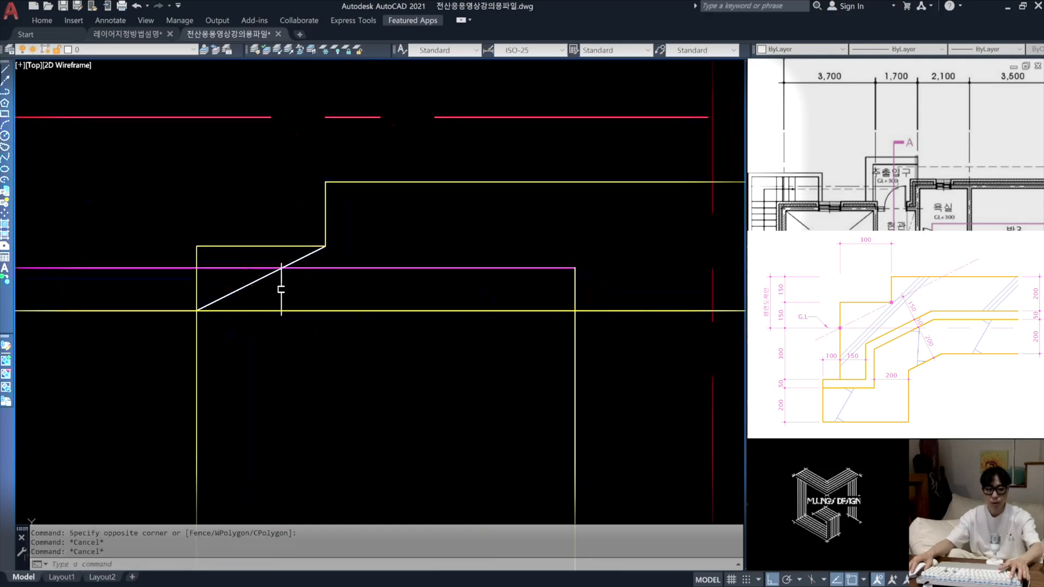
# Step: Offset the sloped line 150 downward, below the steps
pyautogui.write('o')
pyautogui.press('space')
pyautogui.write('15')
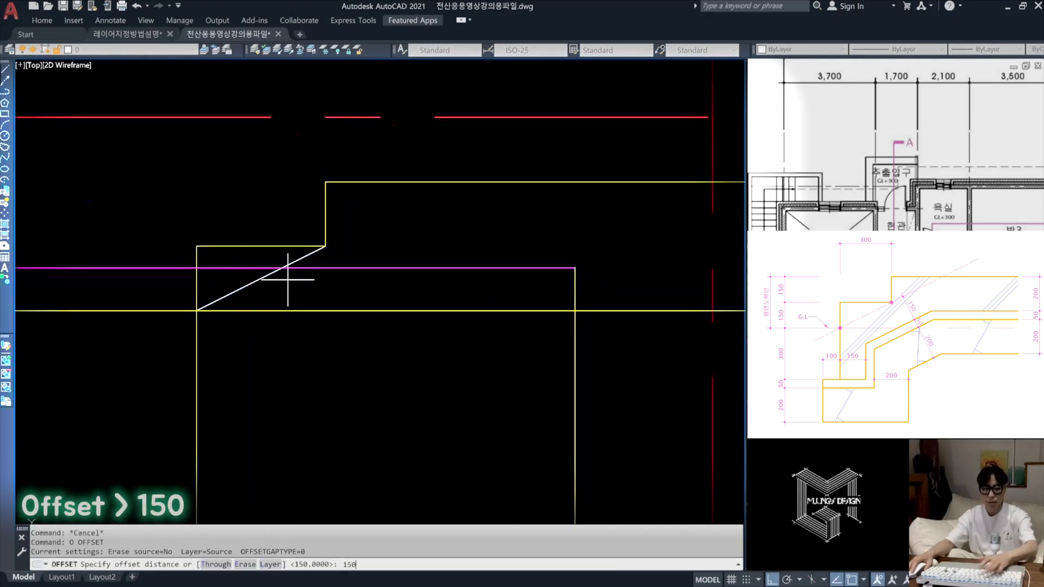
pyautogui.write('0')
pyautogui.press('space')
pyautogui.click(255, 280)
pyautogui.click(327, 363)
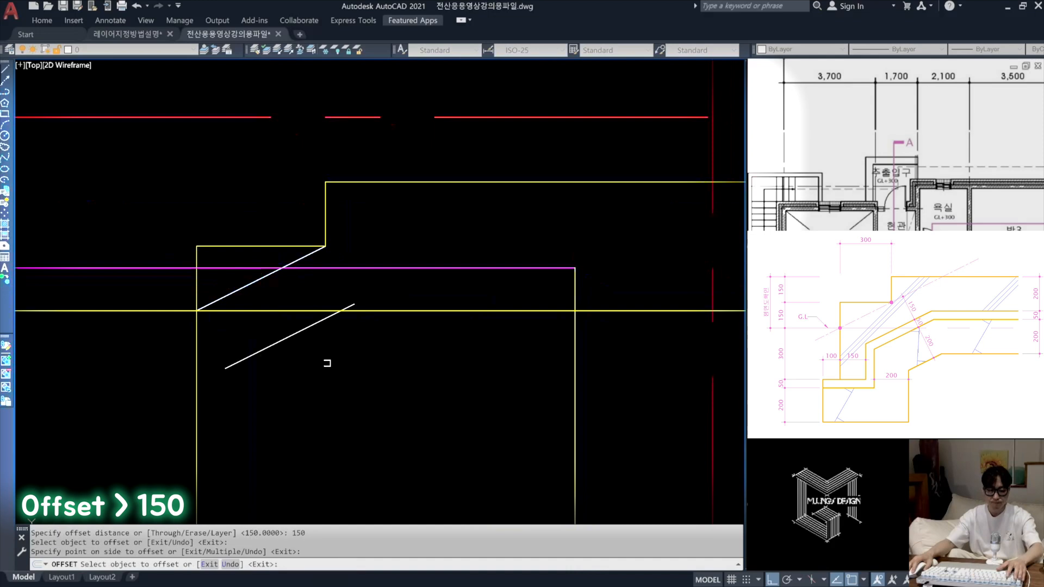
# Step: Offset the front riser line 150 inward, toward the building
pyautogui.moveTo(247, 389); pyautogui.dragTo(276, 329, button='middle')
pyautogui.click(225, 349)
pyautogui.click(295, 355)
pyautogui.press('space')
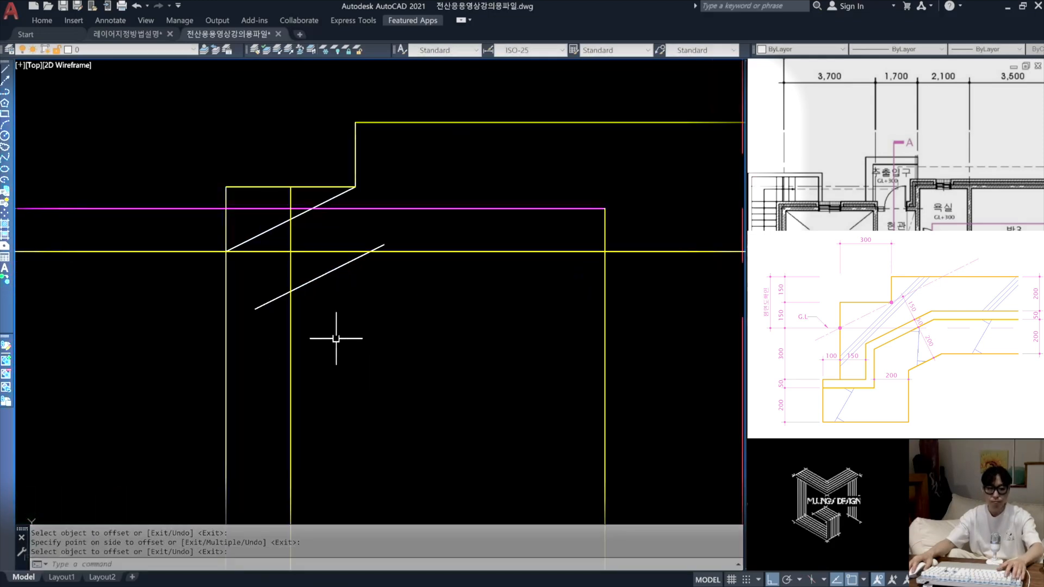
# Step: Erase the original sloped guide line between the ground line and the foot of the second riser
pyautogui.moveTo(367, 295); pyautogui.dragTo(368, 312, button='middle')
pyautogui.write('e')
pyautogui.press('space')
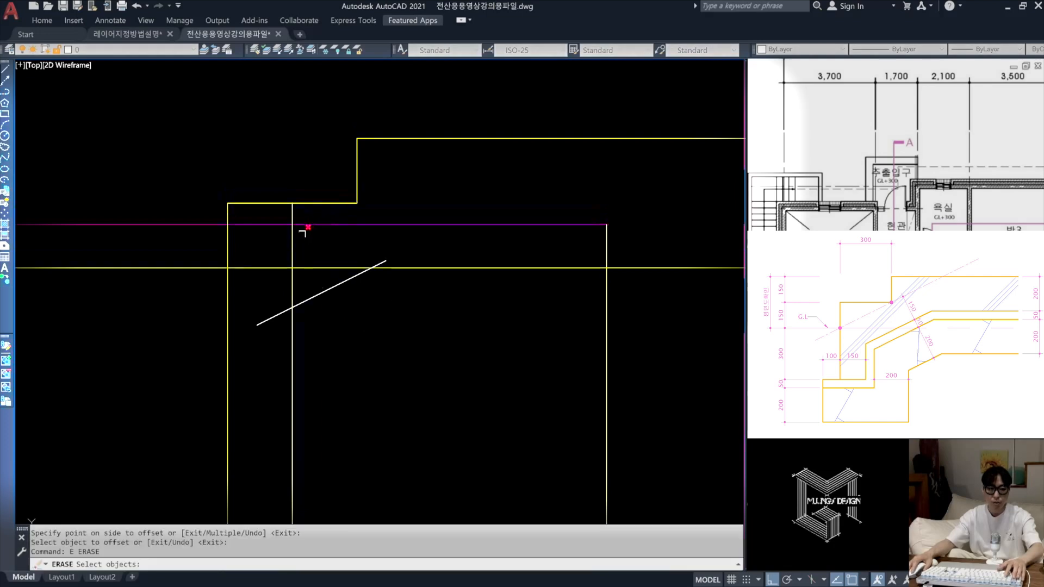
pyautogui.click(296, 226)
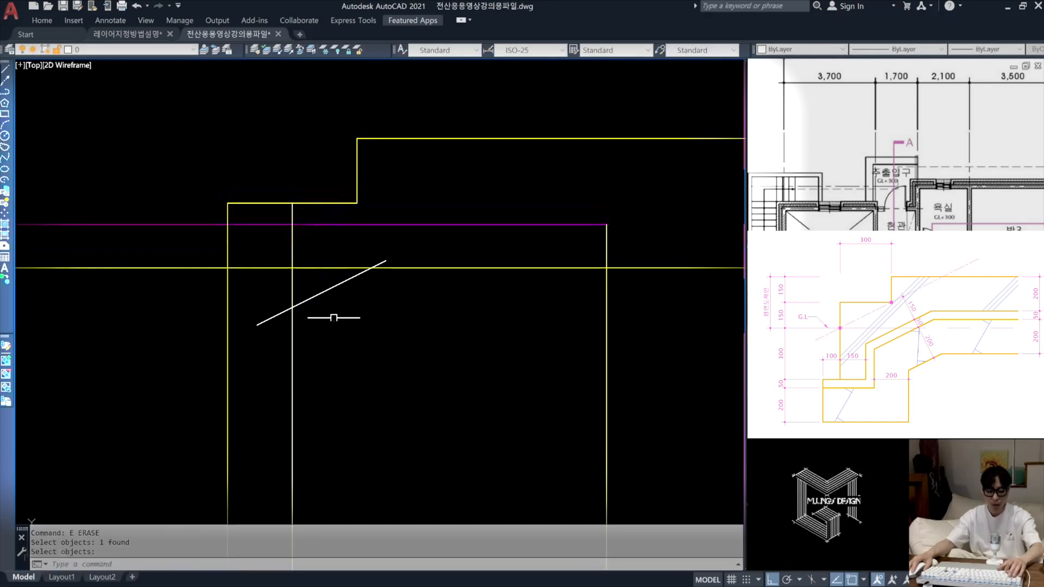
pyautogui.press('space')
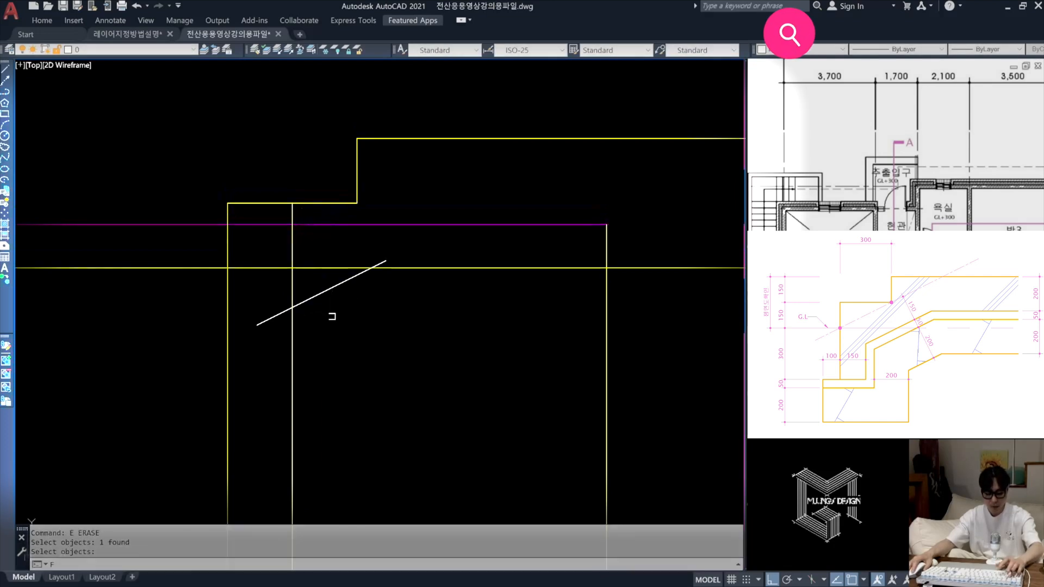
# Step: Fillet the inner vertical line and the offset sloped line into a corner with radius 0
pyautogui.write('f')
pyautogui.press('space')
pyautogui.write('r')
pyautogui.press('space')
pyautogui.write('0')
pyautogui.press('space')
pyautogui.click(292, 326)
pyautogui.click(302, 299)
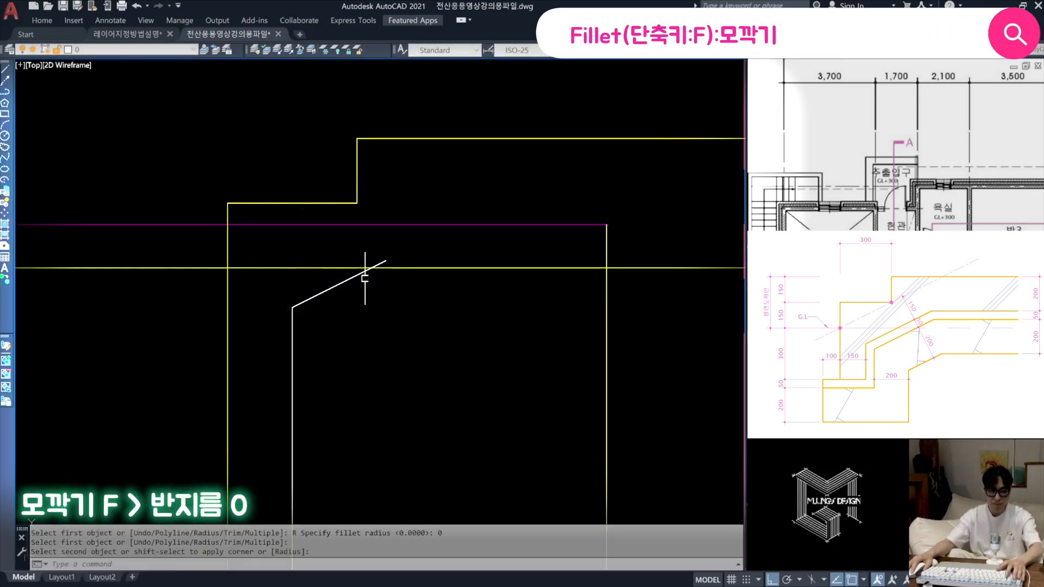
# Step: Fillet the upper end of the sloped line with the magenta slab underside using the same zero radius
pyautogui.press('space')
pyautogui.click(361, 273)
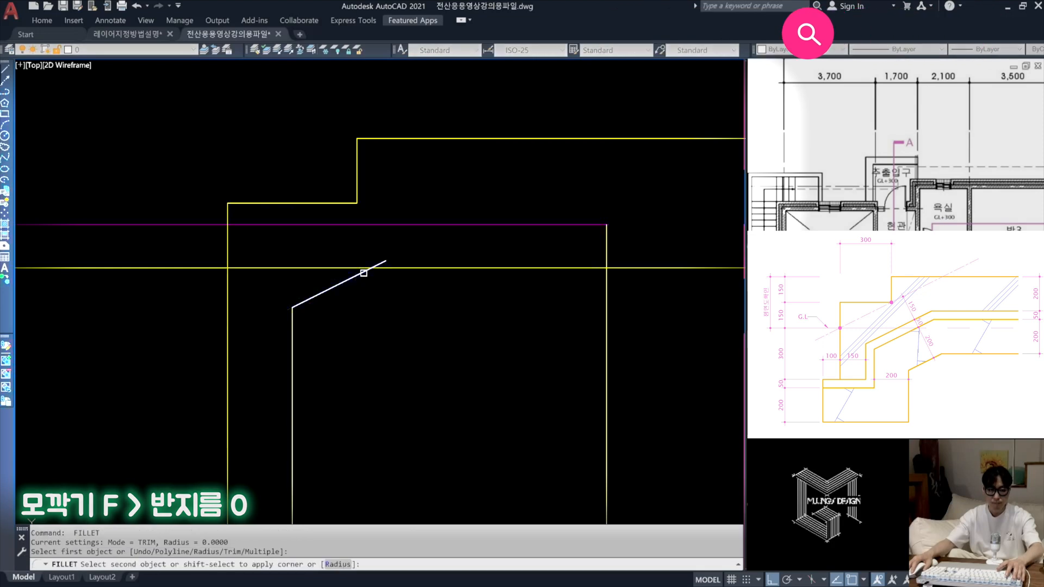
pyautogui.click(472, 225)
pyautogui.press('Escape')
# Step: Match the yellow wall face line's properties onto the magenta slab underside line
pyautogui.write('ma')
pyautogui.press('space')
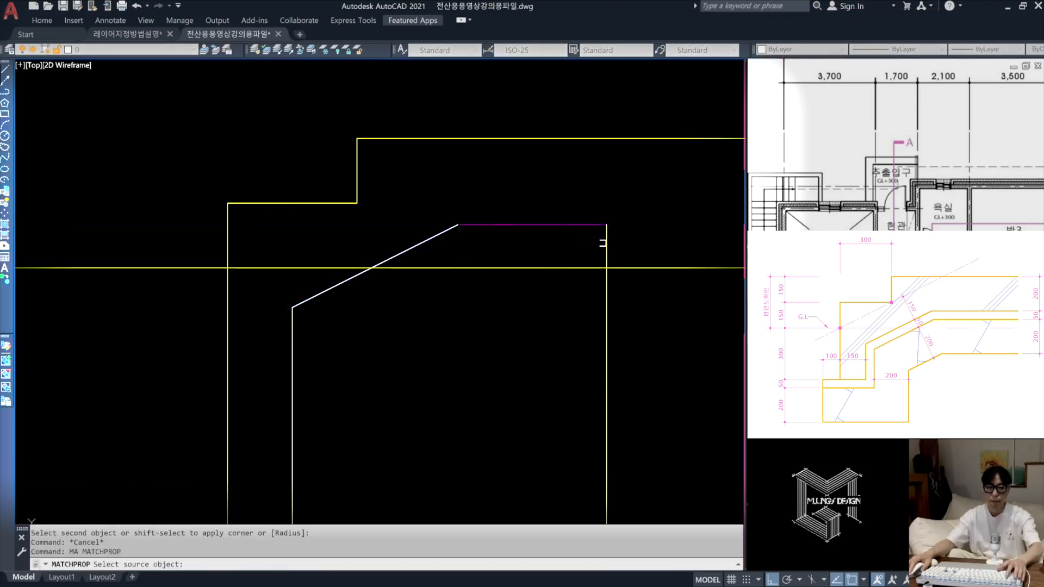
pyautogui.click(604, 243)
pyautogui.click(506, 203)
pyautogui.press('Escape')
pyautogui.scroll(-2, 467, 261)
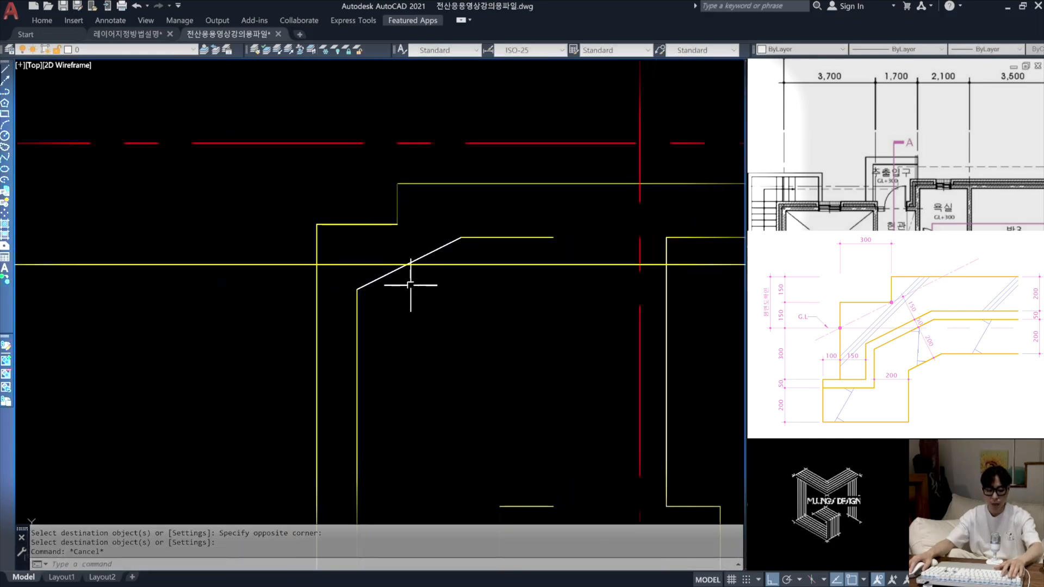
# Step: Trim the ground line on the building side of the front riser so it ends at the riser
pyautogui.write('tr')
pyautogui.press('space')
pyautogui.click(328, 254)
pyautogui.click(297, 250)
pyautogui.press('space')
pyautogui.click(337, 273)
pyautogui.click(331, 252)
pyautogui.click(316, 288)
pyautogui.press('Escape')
# Step: Match the yellow slab underside's properties onto the white sloped line under the steps
pyautogui.moveTo(394, 313); pyautogui.dragTo(381, 295, button='middle')
pyautogui.write('ma')
pyautogui.press('space')
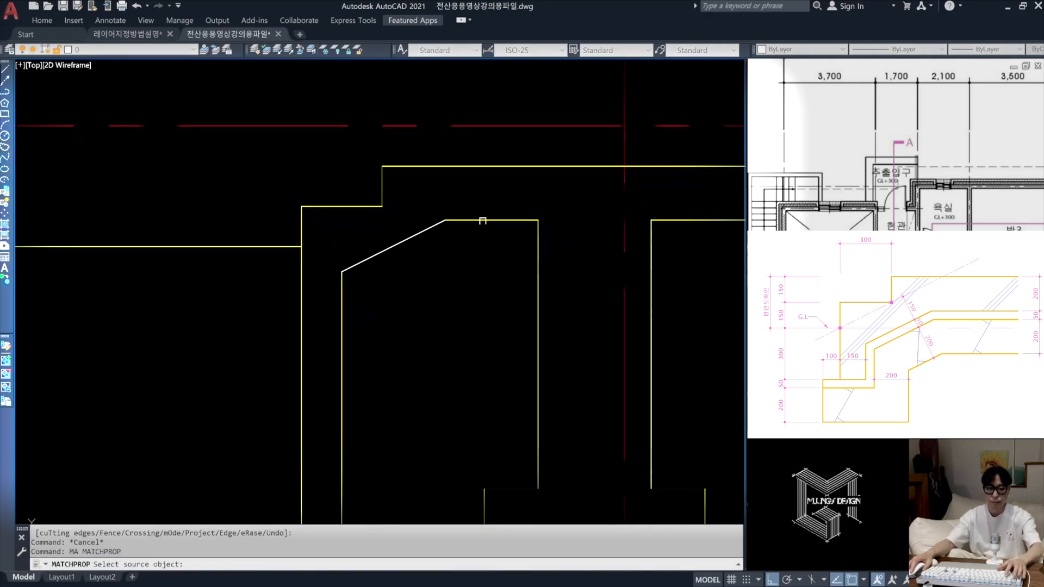
pyautogui.click(482, 220)
pyautogui.click(447, 251)
pyautogui.click(397, 222)
pyautogui.press('Escape')
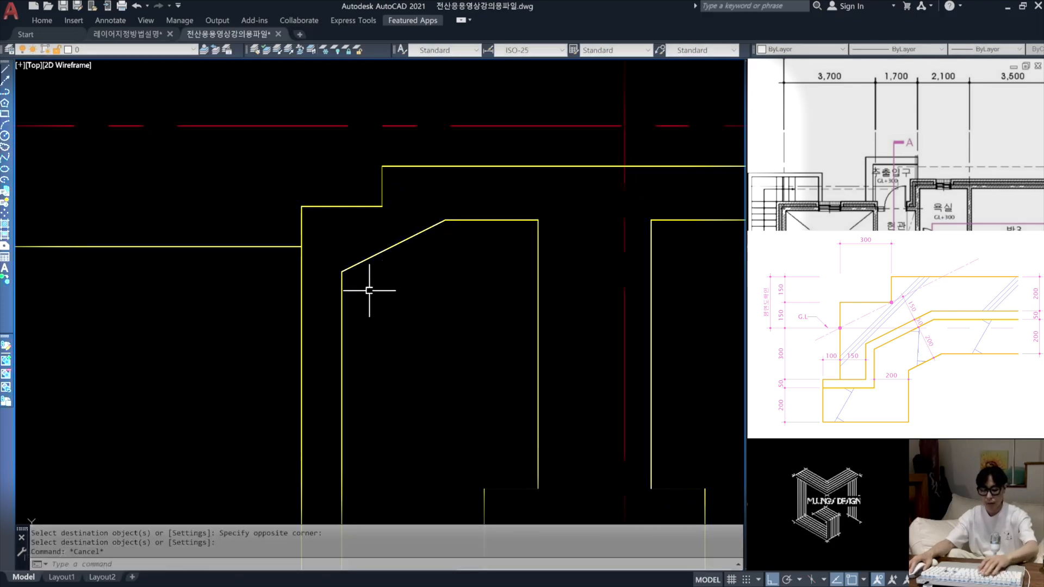
# Step: Offset the ground line outside the front riser 300 downward
pyautogui.write('o')
pyautogui.press('space')
pyautogui.write('300')
pyautogui.press('space')
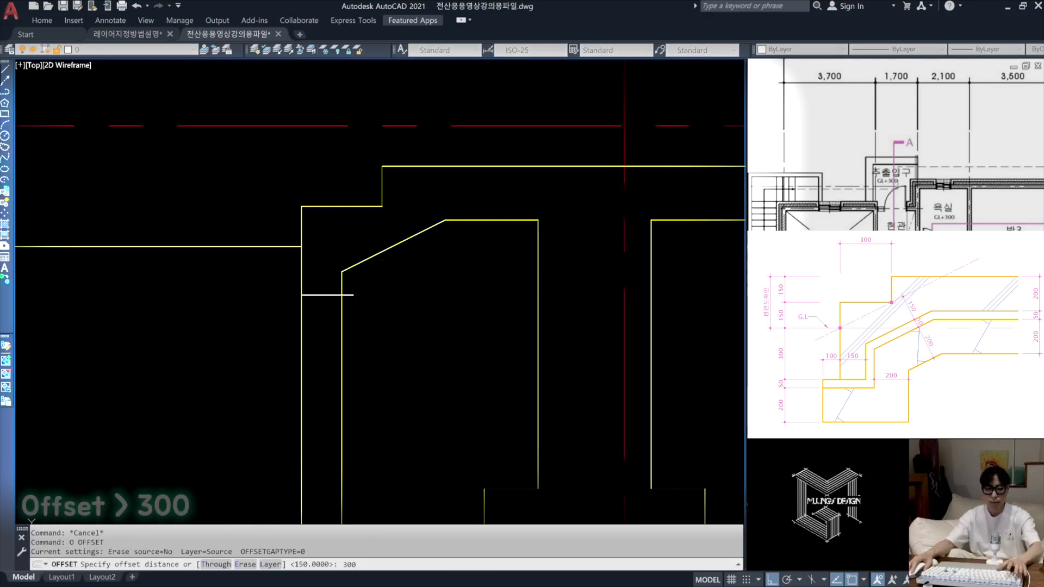
pyautogui.click(299, 246)
pyautogui.click(265, 341)
pyautogui.press('Escape')
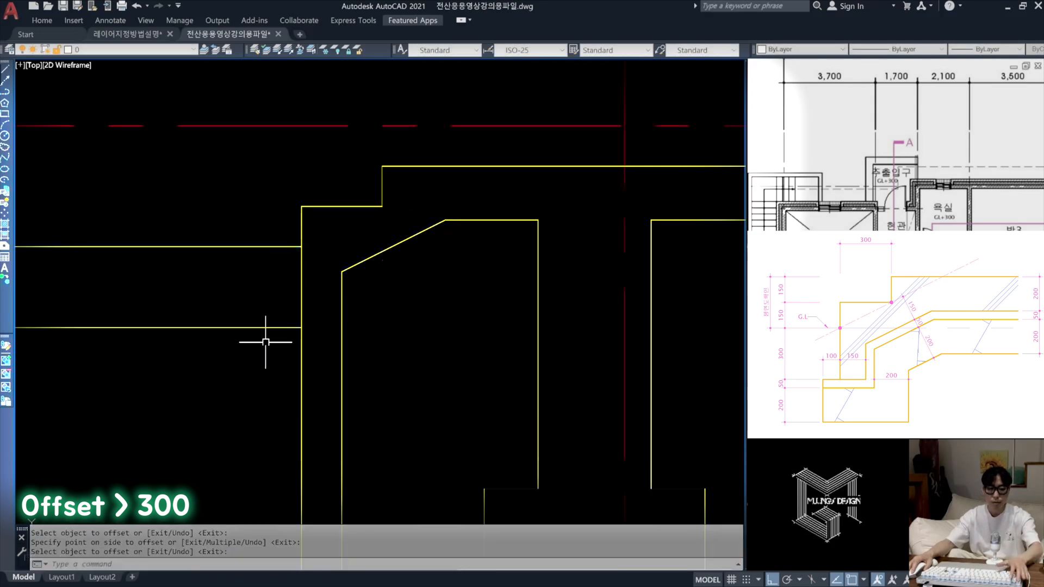
# Step: Offset the front riser line of the entrance steps 100 outward
pyautogui.write('o')
pyautogui.press('space')
pyautogui.write('100')
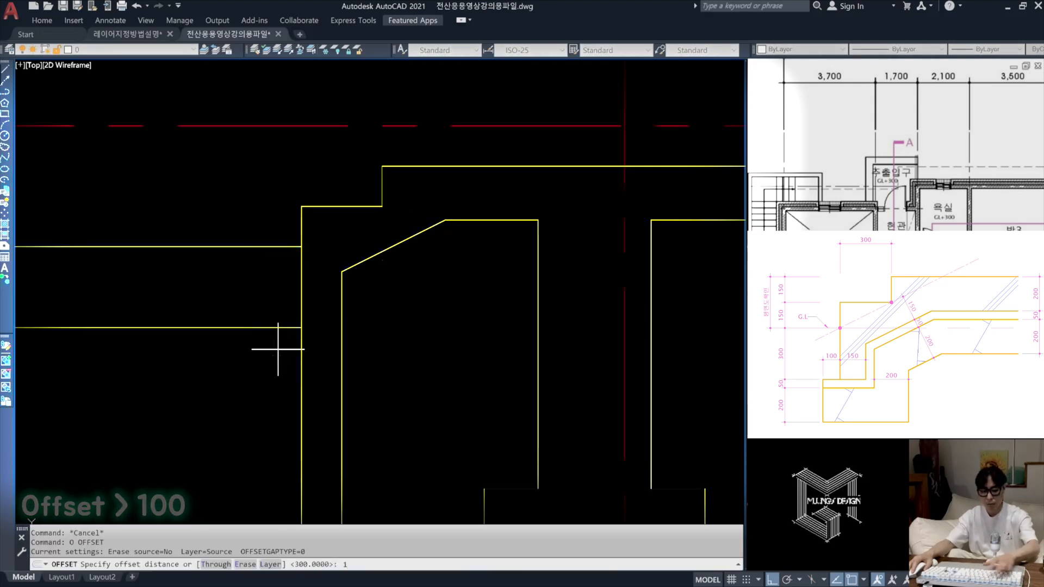
pyautogui.press('space')
pyautogui.click(301, 308)
pyautogui.click(266, 305)
pyautogui.press('space')
# Step: Trim the horizontal line below ground level so it ends at the 100 offset line in front of the riser
pyautogui.write('tr')
pyautogui.press('space')
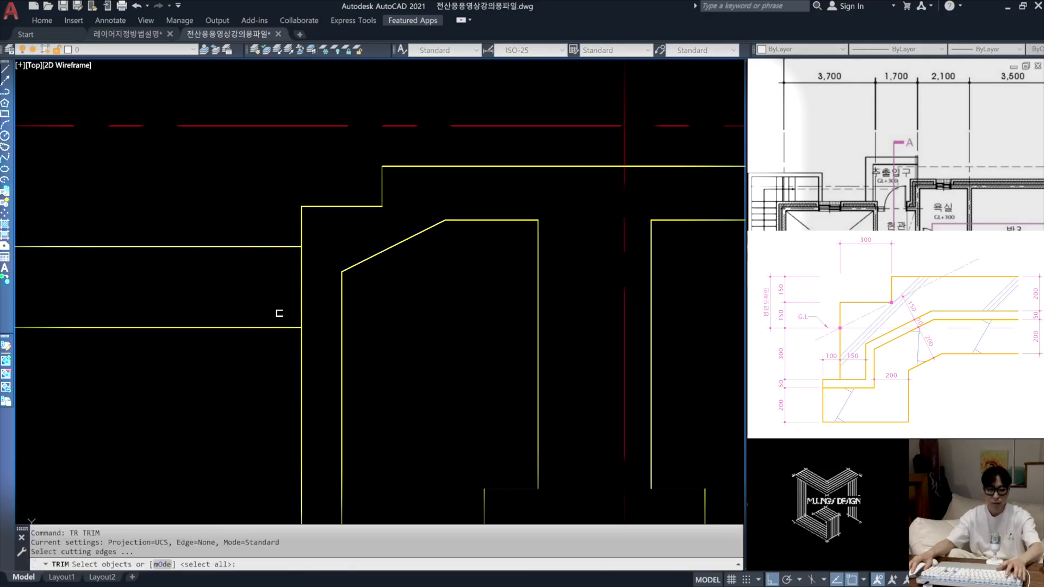
pyautogui.click(275, 307)
pyautogui.press('space')
pyautogui.click(246, 351)
pyautogui.click(224, 308)
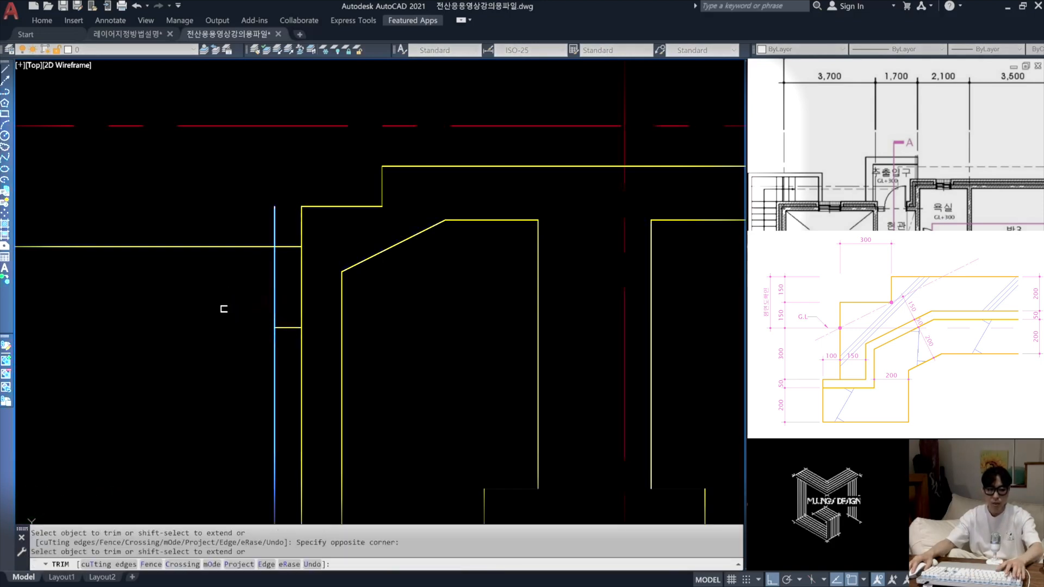
pyautogui.press('space')
# Step: Erase the vertical helper line offset in front of the riser
pyautogui.write('e')
pyautogui.press('space')
pyautogui.click(284, 310)
pyautogui.click(254, 296)
pyautogui.press('space')
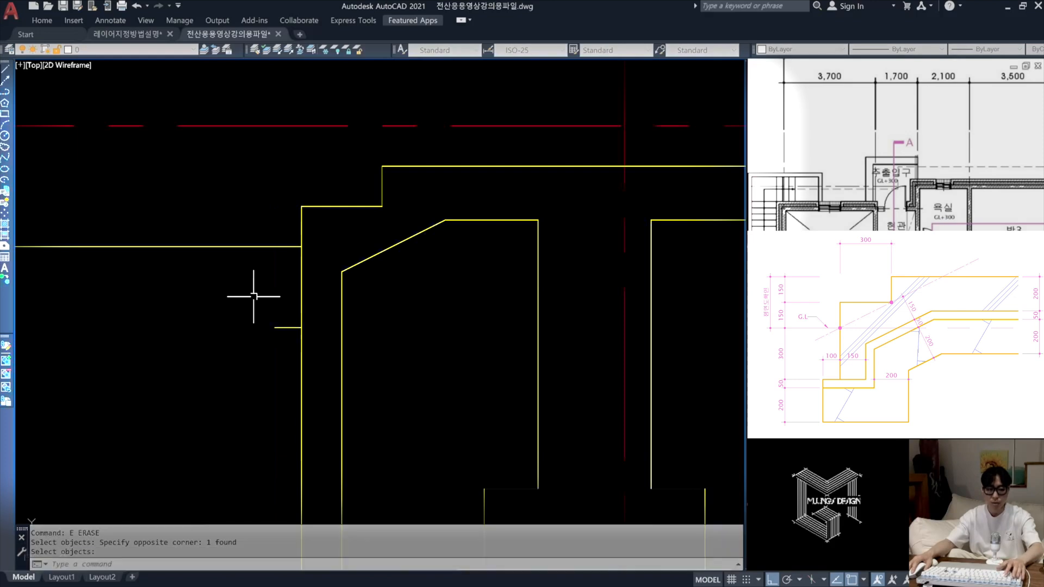
# Step: Fillet the short base line under the front riser with the inner vertical line at radius 0
pyautogui.write('f')
pyautogui.press('space')
pyautogui.click(288, 327)
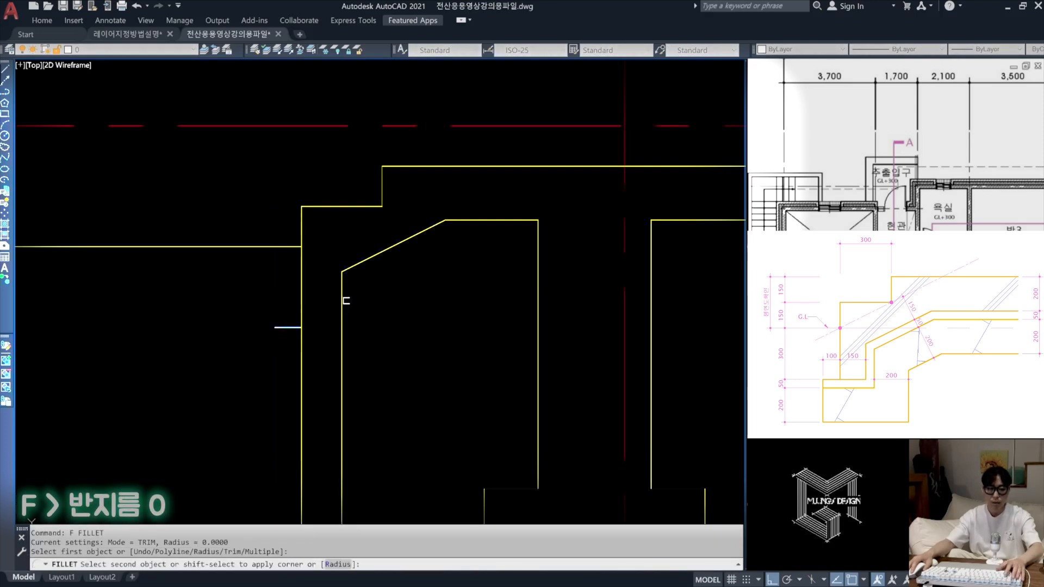
pyautogui.click(342, 298)
pyautogui.press('Escape')
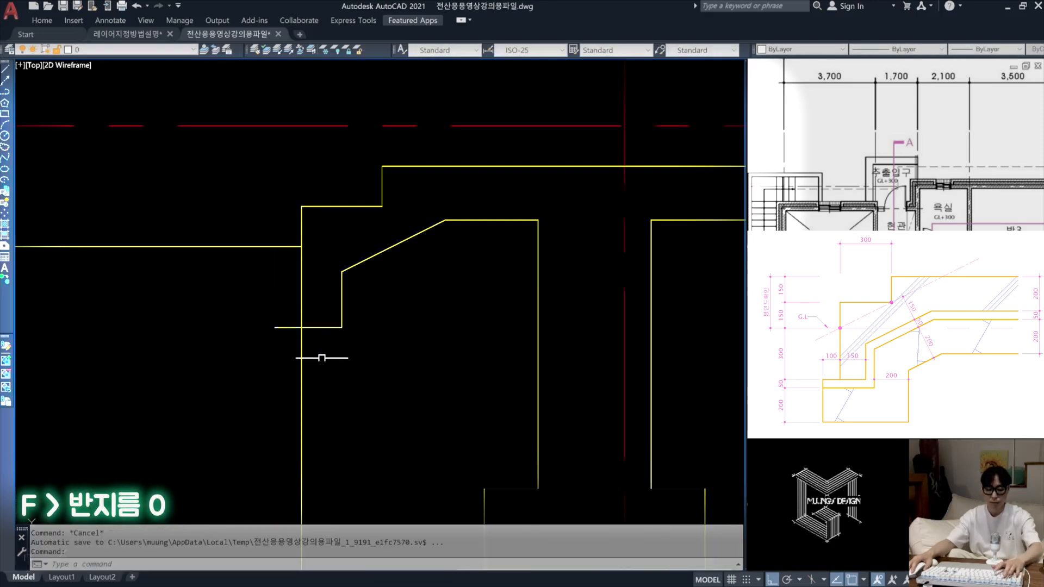
# Step: Trim off the part of the front riser that extends below the short base line
pyautogui.write('tr')
pyautogui.press('space')
pyautogui.click(322, 363)
pyautogui.click(293, 349)
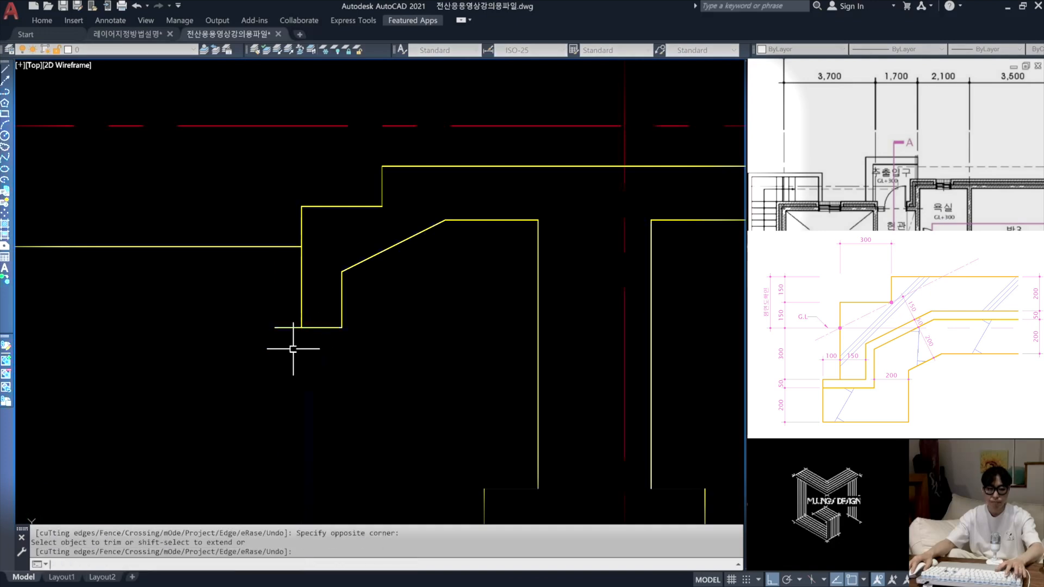
pyautogui.press('Escape')
# Step: Join the base line, inner vertical, sloped and horizontal underside lines of the entrance steps into one polyline
pyautogui.write('j')
pyautogui.press('space')
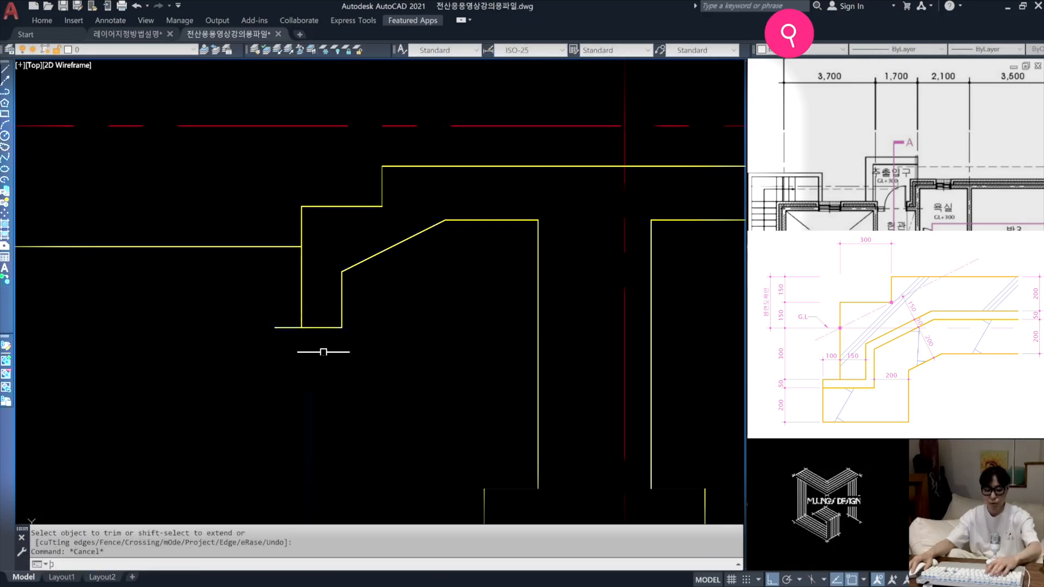
pyautogui.click(374, 363)
pyautogui.click(331, 244)
pyautogui.click(477, 242)
pyautogui.click(438, 208)
pyautogui.press('space')
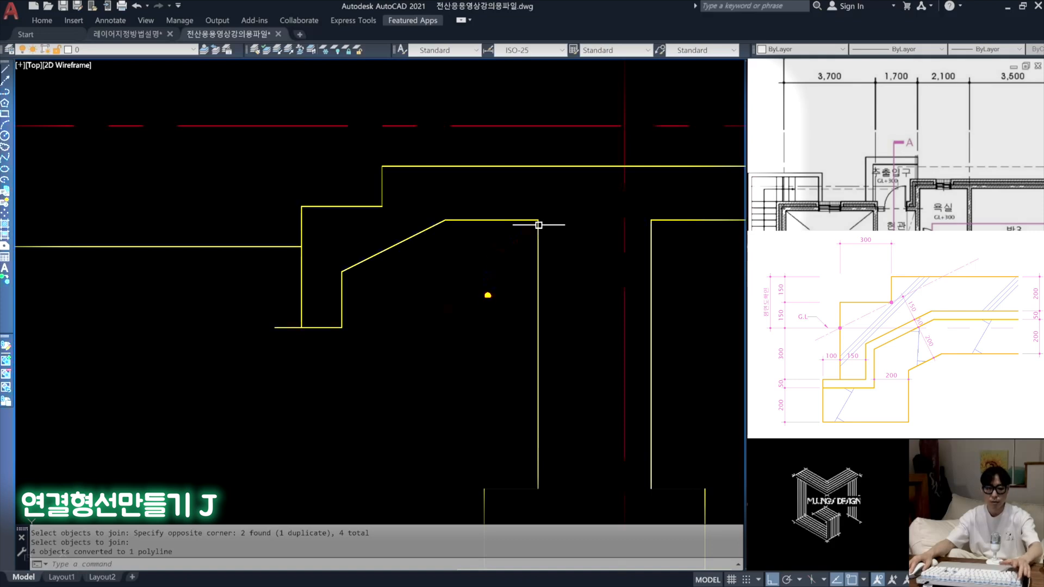
pyautogui.press('Escape')
pyautogui.press('Escape')
pyautogui.press('Escape')
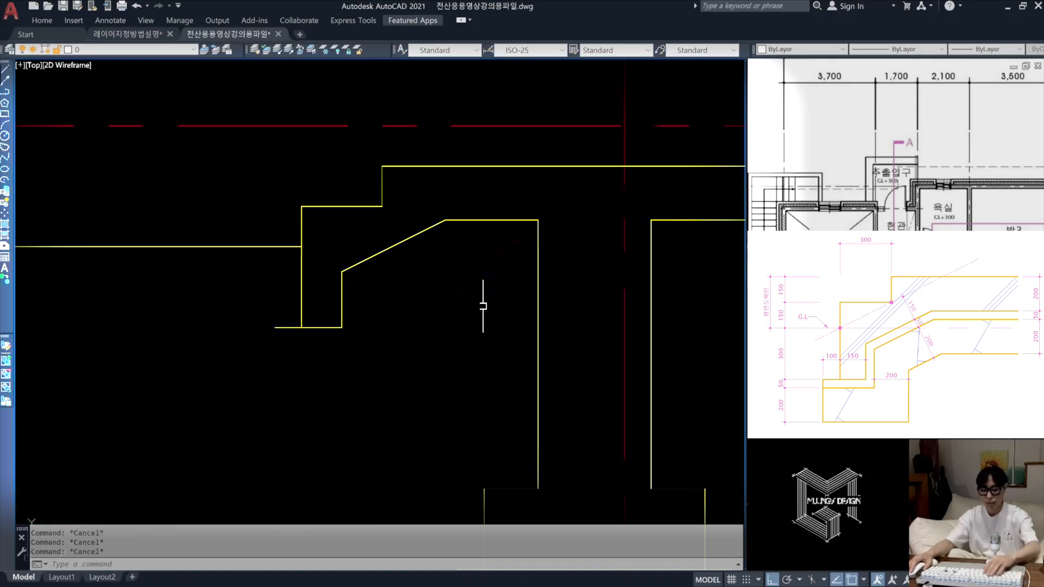
# Step: Offset the joined underside polyline of the entrance steps 50 downward and inward
pyautogui.write('o')
pyautogui.press('Return')
pyautogui.write('50')
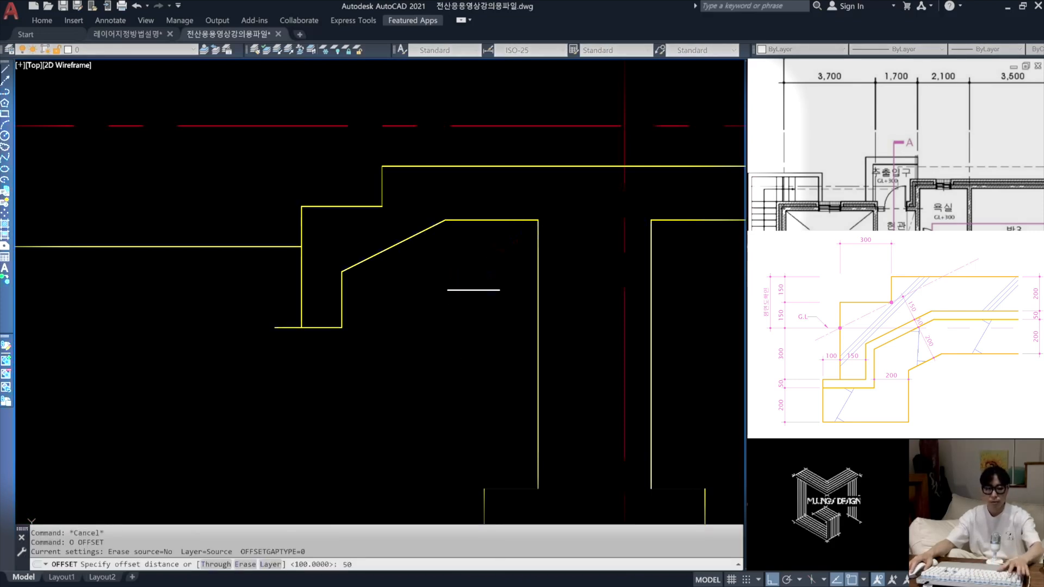
pyautogui.press('Return')
pyautogui.click(396, 243)
pyautogui.click(429, 311)
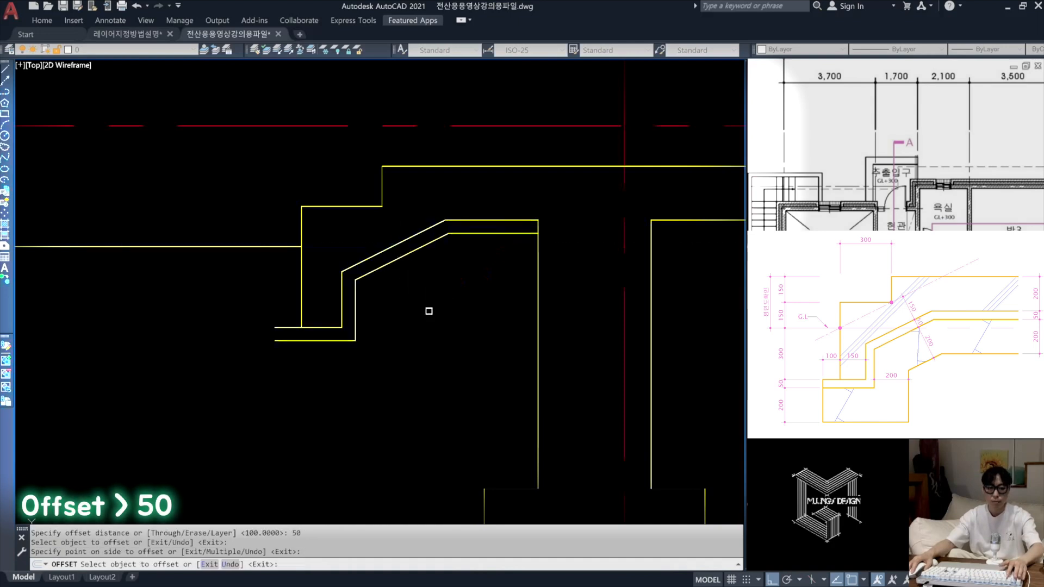
pyautogui.press('Return')
# Step: Offset the lower of the two stepped polylines 200 further inward to form the footing's underside
pyautogui.press('Return')
pyautogui.write('200')
pyautogui.press('Return')
pyautogui.click(401, 257)
pyautogui.click(427, 334)
pyautogui.press('Escape')
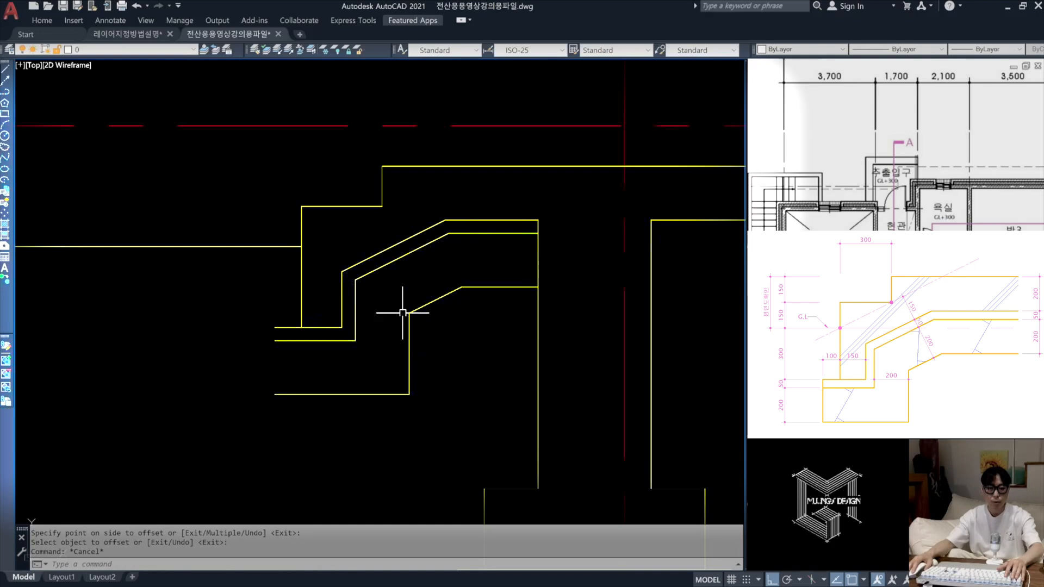
# Step: Draw a vertical line closing the outer end of the entrance step footing down to its bottom corner
pyautogui.press('Escape')
pyautogui.write('l')
pyautogui.press('Return')
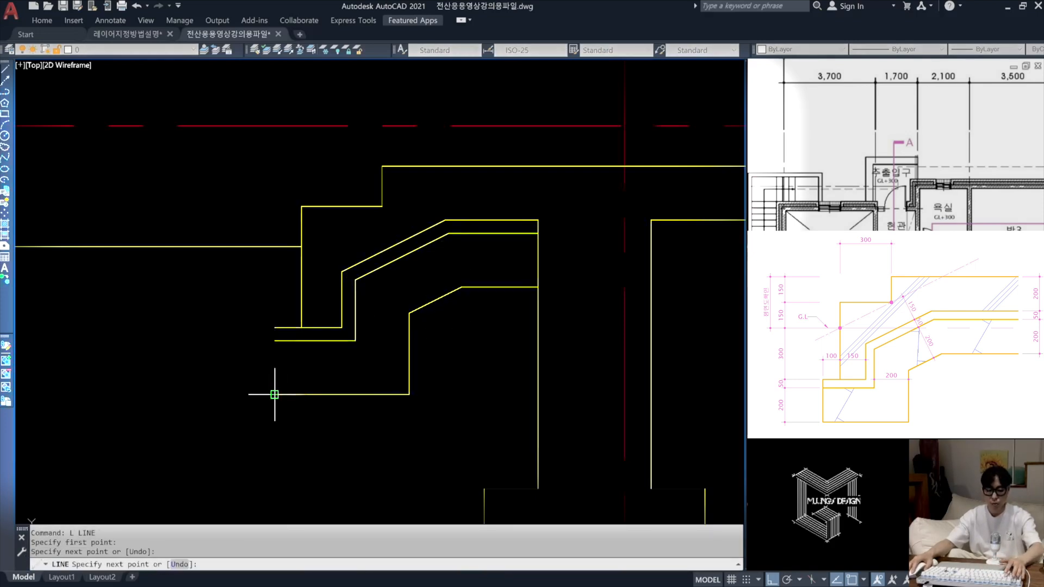
pyautogui.press('Return')
# Step: Match the yellow footing bottom line's properties onto the new vertical end line
pyautogui.write('MA')
pyautogui.press('Return')
pyautogui.click(293, 394)
pyautogui.click(311, 418)
pyautogui.click(209, 280)
pyautogui.press('Escape')
# Step: Offset the right outer wall's vertical centre line 2400 outward to mark the terrace edge
pyautogui.scroll(-3, 245, 319)
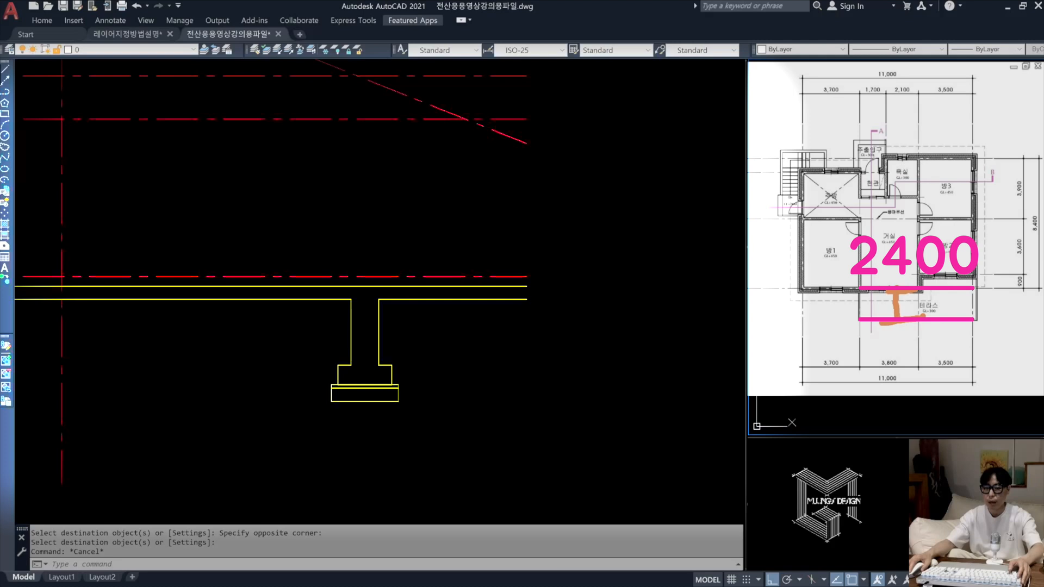
pyautogui.press('Escape')
pyautogui.press('Escape')
pyautogui.moveTo(482, 356); pyautogui.dragTo(458, 401, button='middle')
pyautogui.write('o')
pyautogui.press('Return')
pyautogui.write('2400')
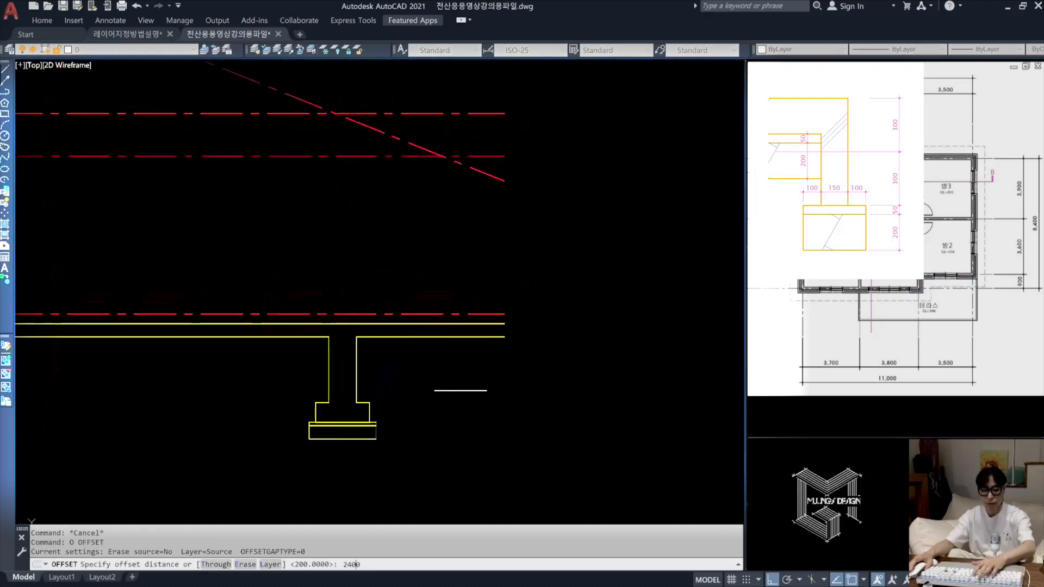
pyautogui.press('Return')
pyautogui.click(342, 256)
pyautogui.click(379, 254)
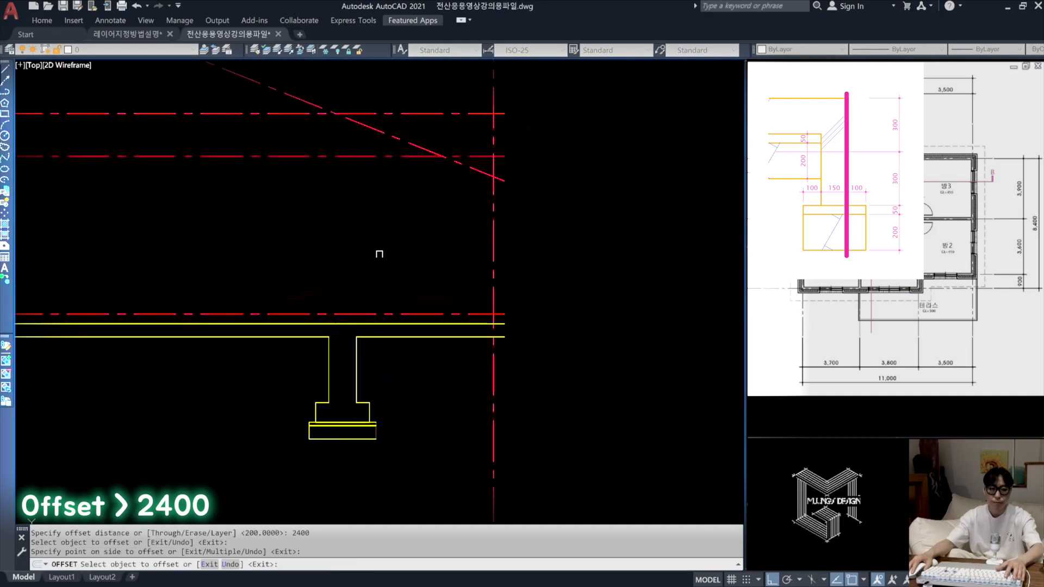
pyautogui.press('Return')
# Step: Draw a horizontal ground line from the front riser across the section to beyond the terrace edge
pyautogui.scroll(2, 432, 354)
pyautogui.moveTo(438, 357)
pyautogui.mouseDown(button='middle')
pyautogui.moveTo(497, 312)
pyautogui.moveTo(510, 333)
pyautogui.mouseUp(button='middle')
pyautogui.scroll(-4, 480, 330)
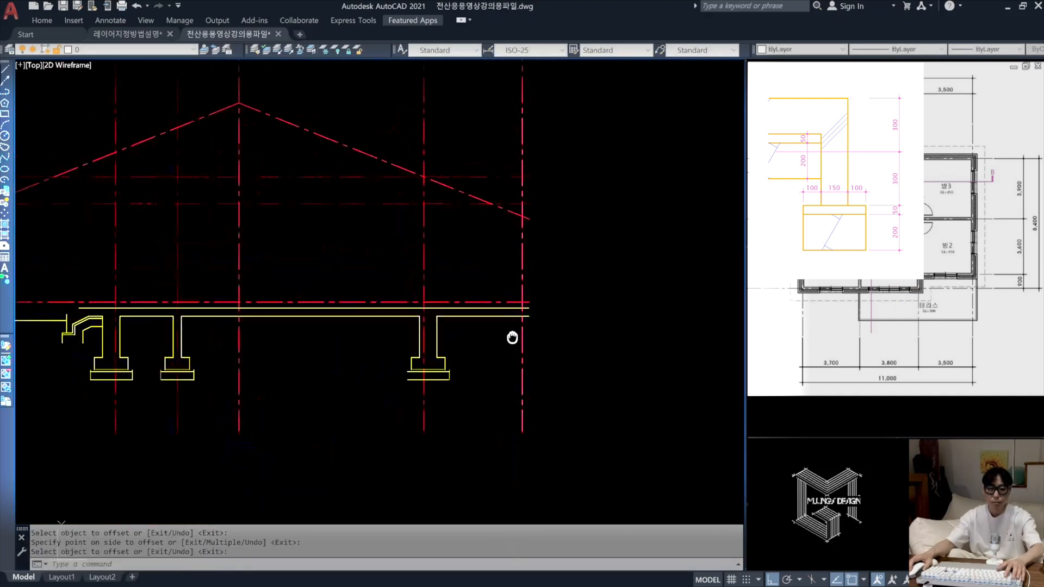
pyautogui.write('L')
pyautogui.press('Return')
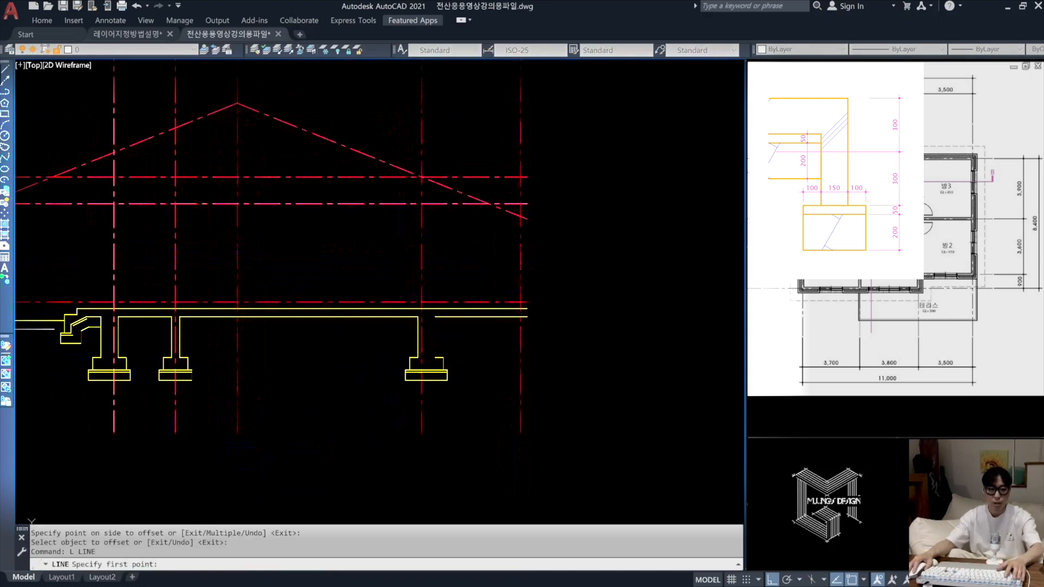
pyautogui.click(65, 320)
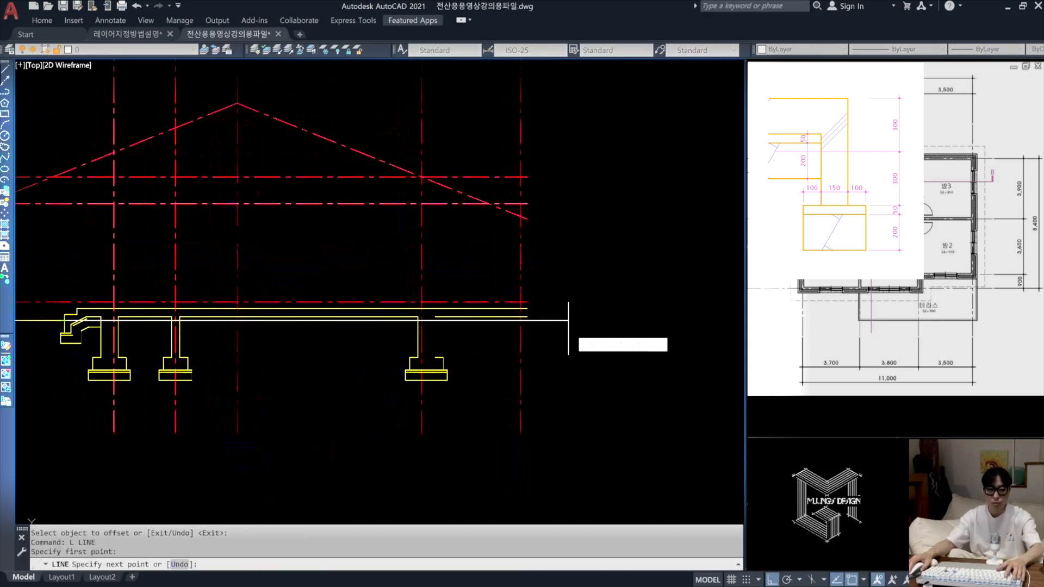
pyautogui.click(614, 321)
pyautogui.press('Return')
pyautogui.click(575, 338)
pyautogui.press('Escape')
# Step: Match the red centre line's properties onto the new horizontal ground line
pyautogui.scroll(4, 542, 341)
pyautogui.moveTo(542, 341); pyautogui.dragTo(539, 361, button='middle')
pyautogui.write('ma')
pyautogui.press('Return')
pyautogui.click(483, 349)
pyautogui.click(577, 343)
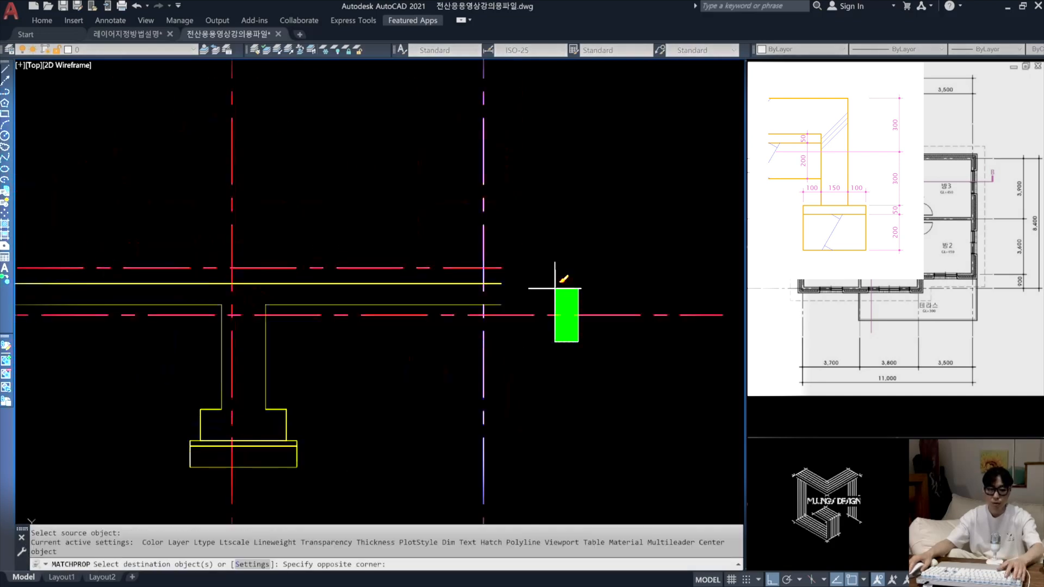
pyautogui.click(552, 275)
pyautogui.press('Escape')
pyautogui.click(601, 327)
pyautogui.click(560, 278)
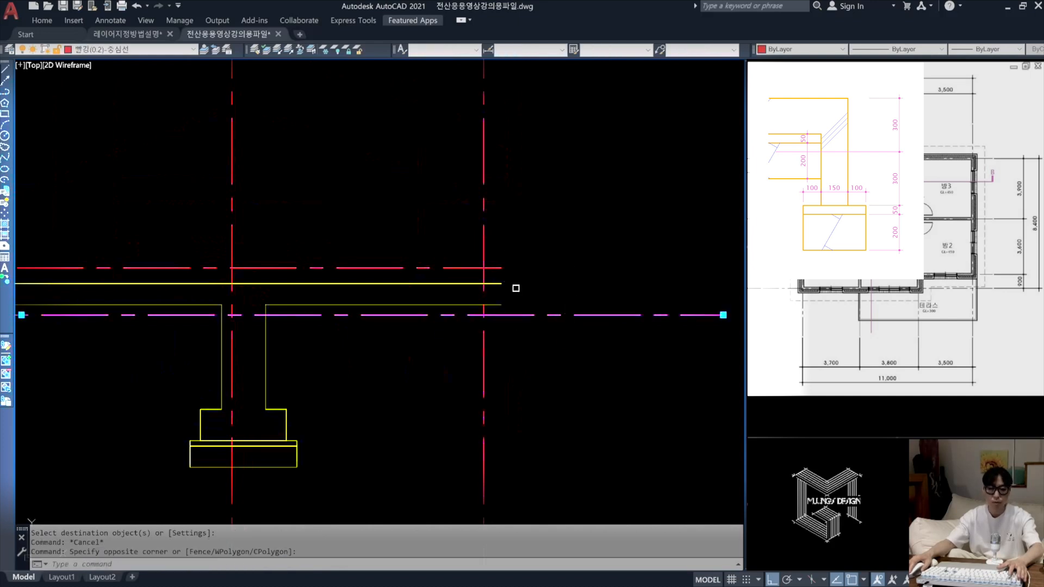
pyautogui.press('Escape')
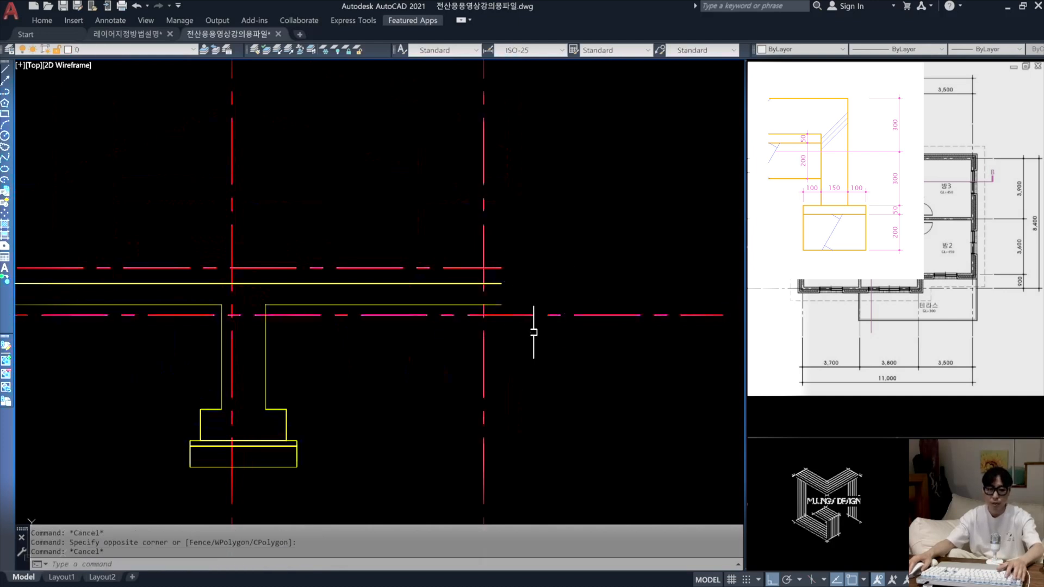
# Step: Match the yellow slab top line's properties onto the vertical terrace edge line
pyautogui.scroll(2, 460, 300)
pyautogui.write('ma')
pyautogui.press('Return')
pyautogui.click(470, 271)
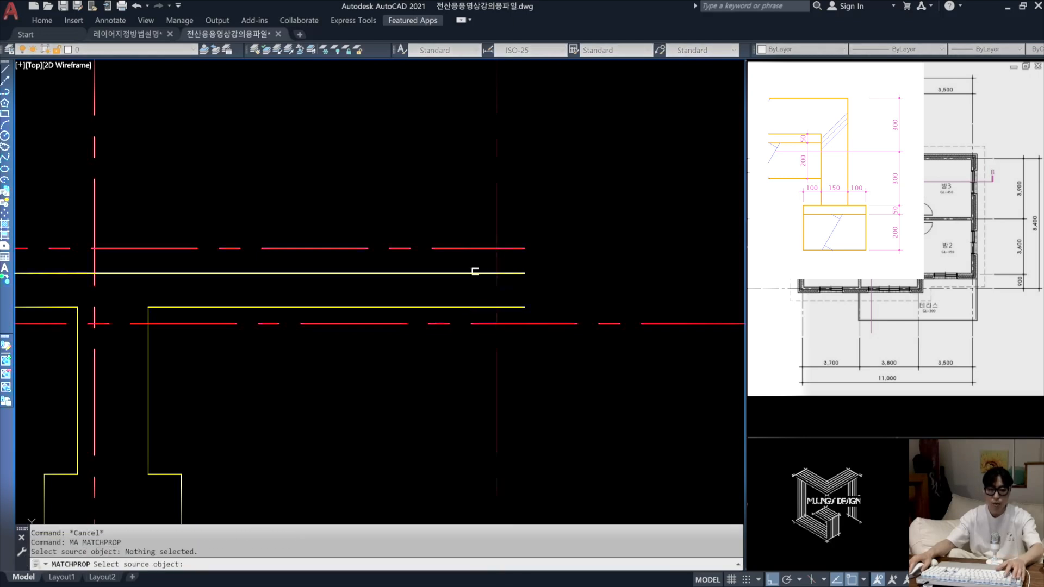
pyautogui.click(475, 271)
pyautogui.click(521, 213)
pyautogui.click(462, 220)
pyautogui.press('Escape')
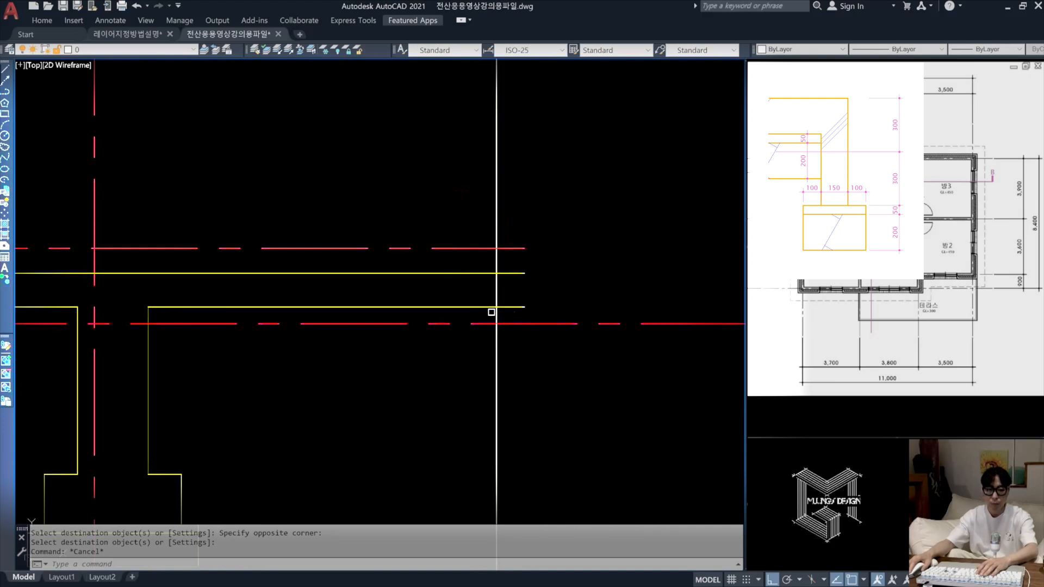
pyautogui.click(496, 343)
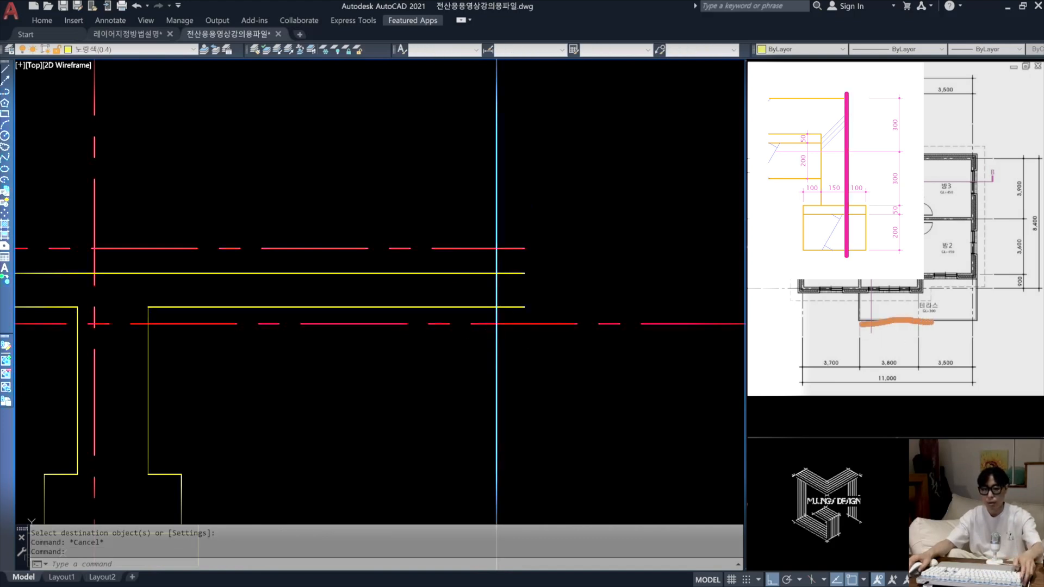
pyautogui.press('Escape')
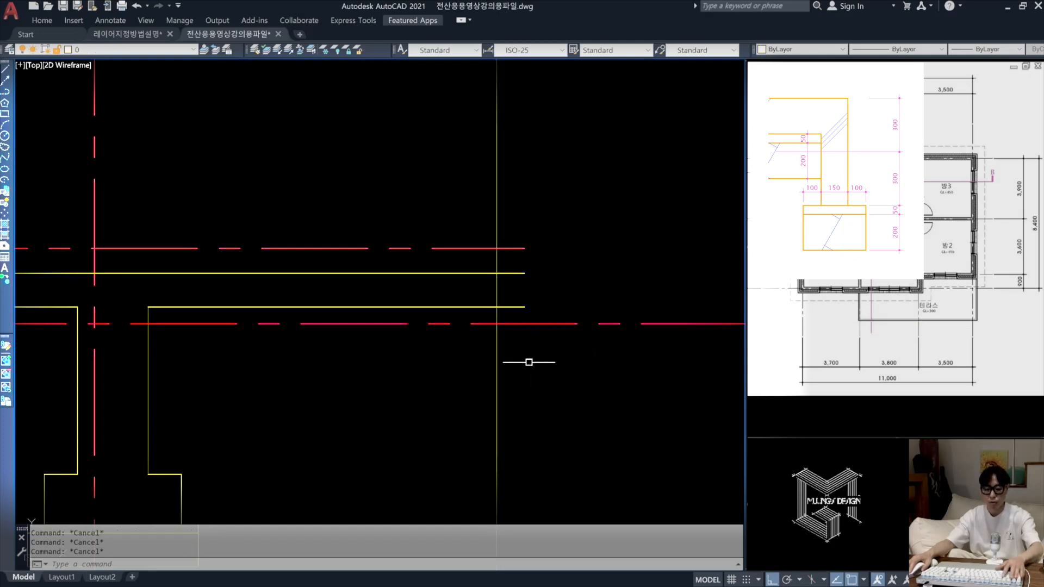
# Step: Offset the vertical terrace edge line 150 toward the building
pyautogui.write('o')
pyautogui.press('Return')
pyautogui.write('15')
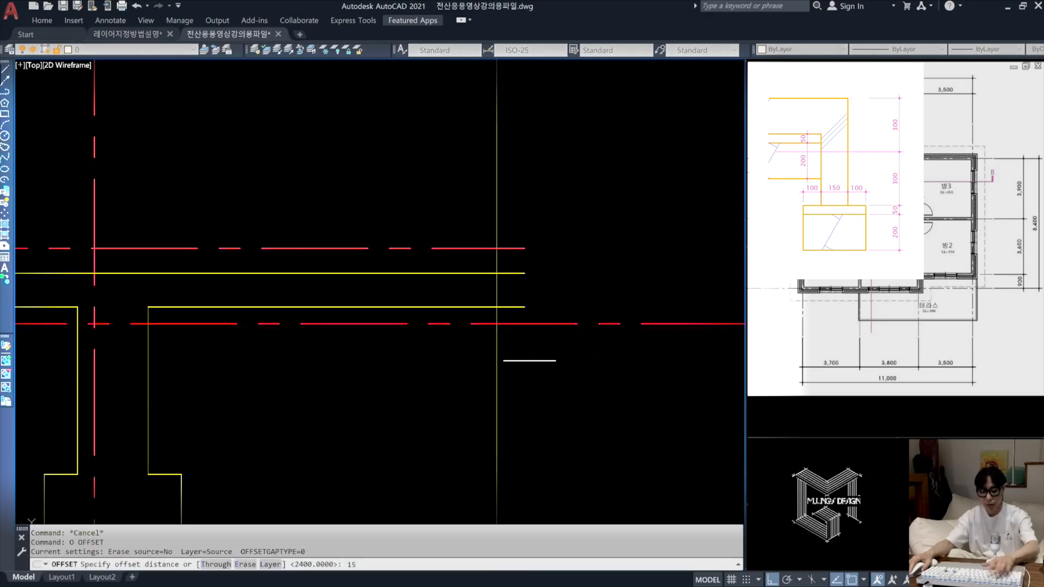
pyautogui.write('0')
pyautogui.press('Return')
pyautogui.click(496, 373)
pyautogui.click(440, 379)
pyautogui.press('Return')
# Step: Trim the slab underside and the inner terrace wall line against each other to form a corner
pyautogui.scroll(2, 502, 325)
pyautogui.moveTo(502, 326); pyautogui.dragTo(545, 321, button='middle')
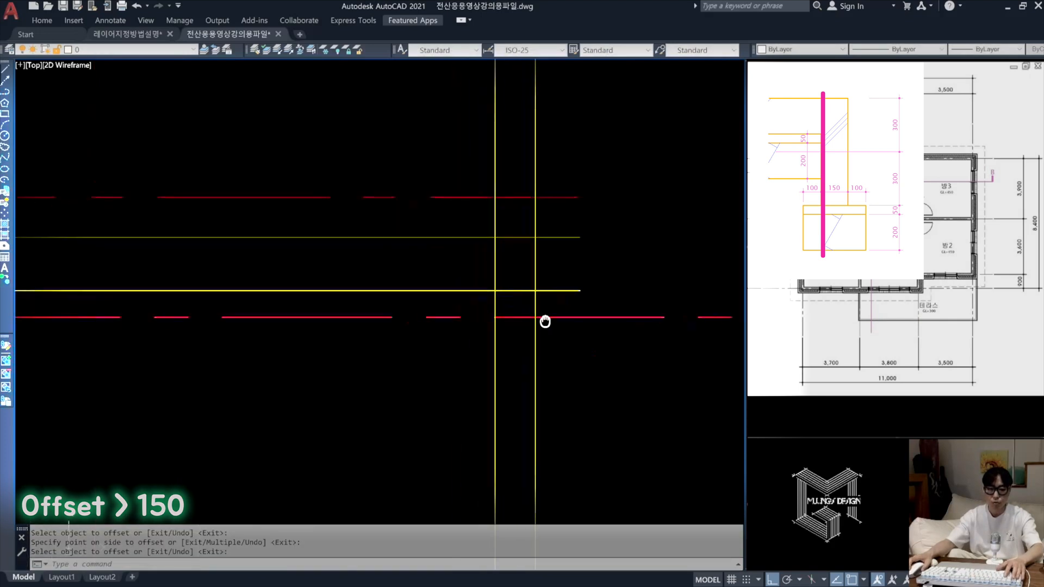
pyautogui.write('tr')
pyautogui.press('Return')
pyautogui.click(500, 298)
pyautogui.click(481, 290)
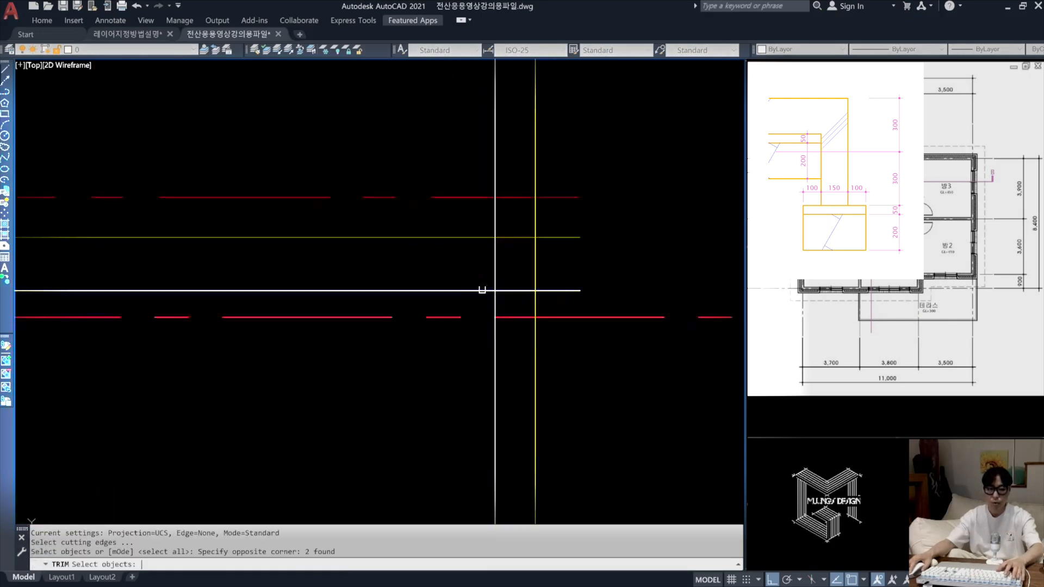
pyautogui.press('Return')
pyautogui.click(539, 314)
pyautogui.click(487, 262)
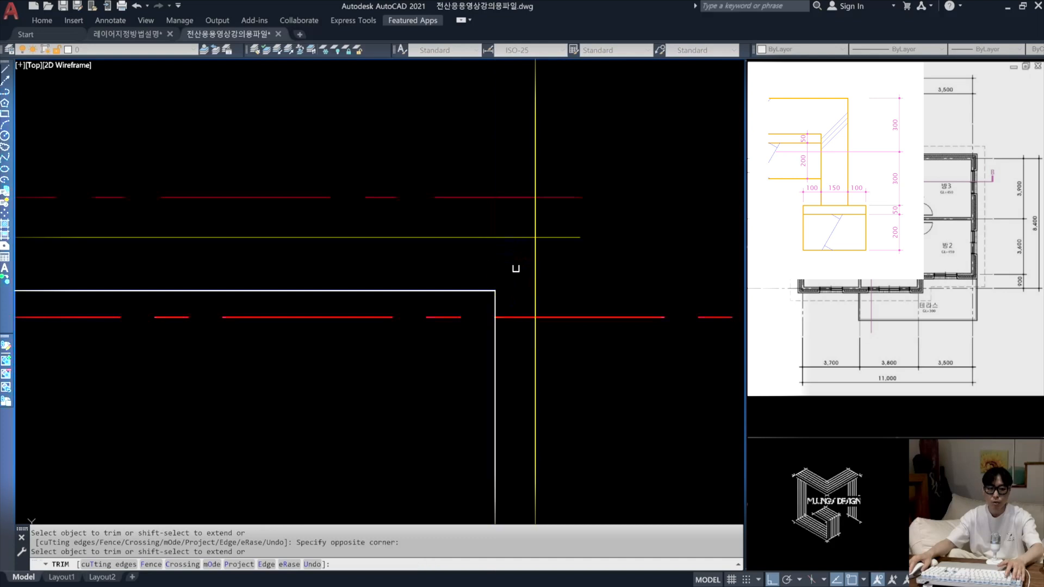
pyautogui.press('Return')
# Step: Fillet the slab top line and the outer terrace edge line into a square corner
pyautogui.write('f')
pyautogui.press('Return')
pyautogui.click(517, 237)
pyautogui.click(535, 256)
pyautogui.press('Escape')
pyautogui.scroll(-3, 561, 275)
pyautogui.moveTo(560, 291); pyautogui.dragTo(556, 323, button='middle')
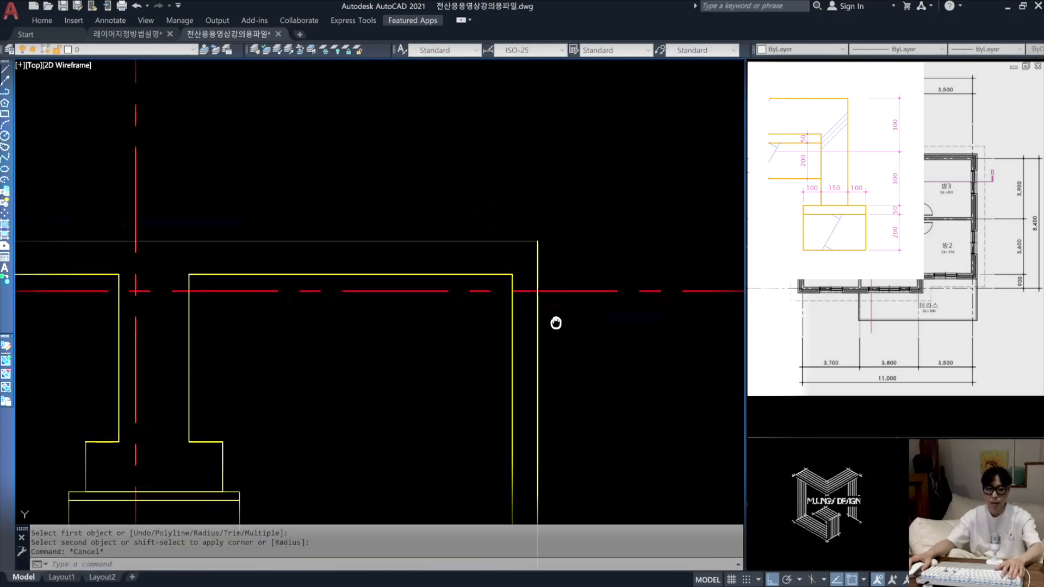
pyautogui.write('o')
pyautogui.press('Return')
pyautogui.press('Escape')
pyautogui.scroll(-3, 476, 324)
pyautogui.moveTo(475, 325); pyautogui.dragTo(902, 310, button='middle')
pyautogui.scroll(3, 190, 321)
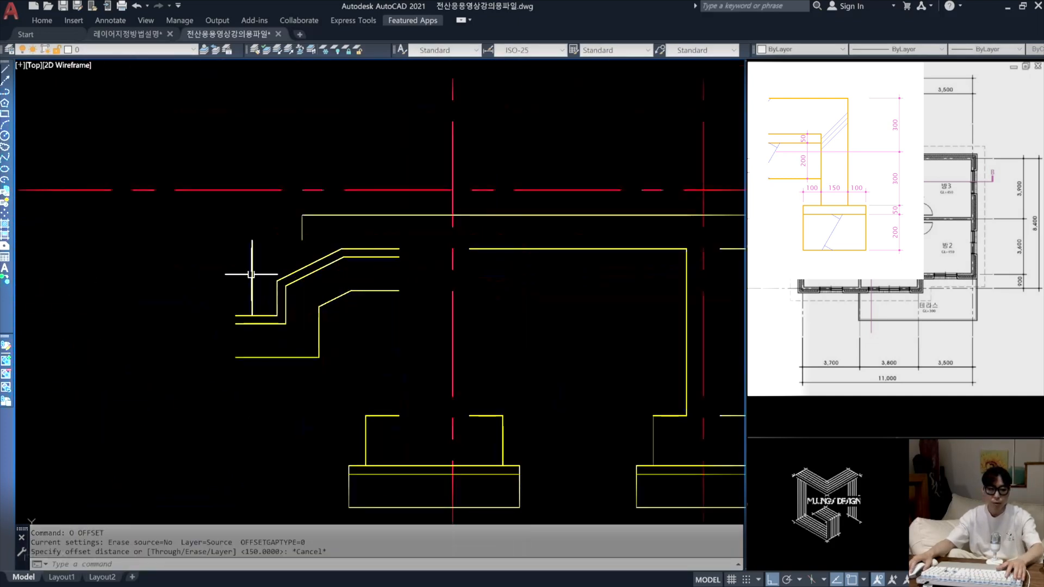
pyautogui.scroll(-5, 250, 313)
pyautogui.scroll(6, 531, 302)
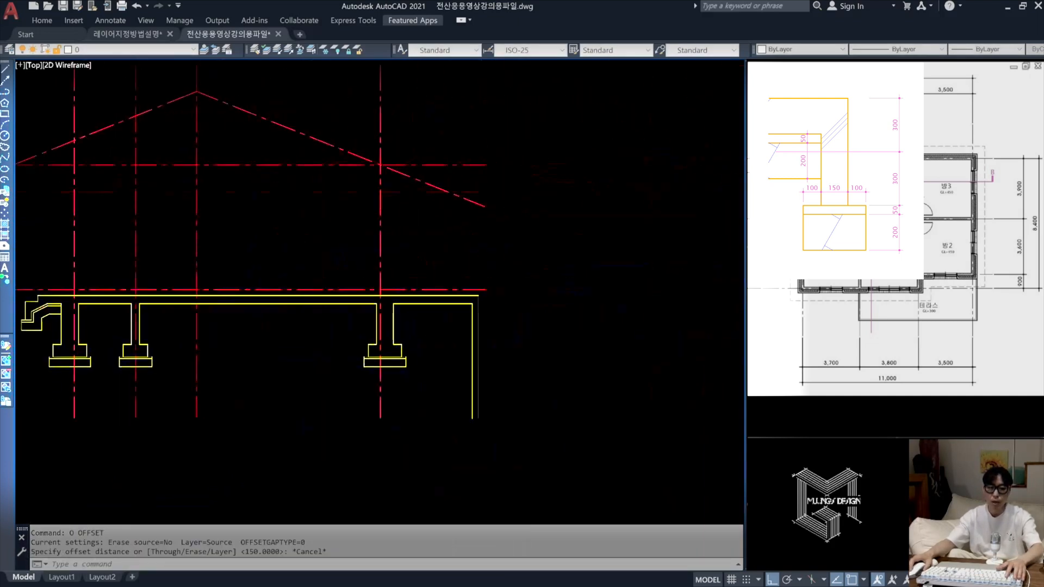
# Step: Offset the red ground line at the terrace 300 downward
pyautogui.write('o')
pyautogui.press('Return')
pyautogui.write('300')
pyautogui.press('Return')
pyautogui.click(450, 297)
pyautogui.click(451, 343)
pyautogui.scroll(2, 424, 322)
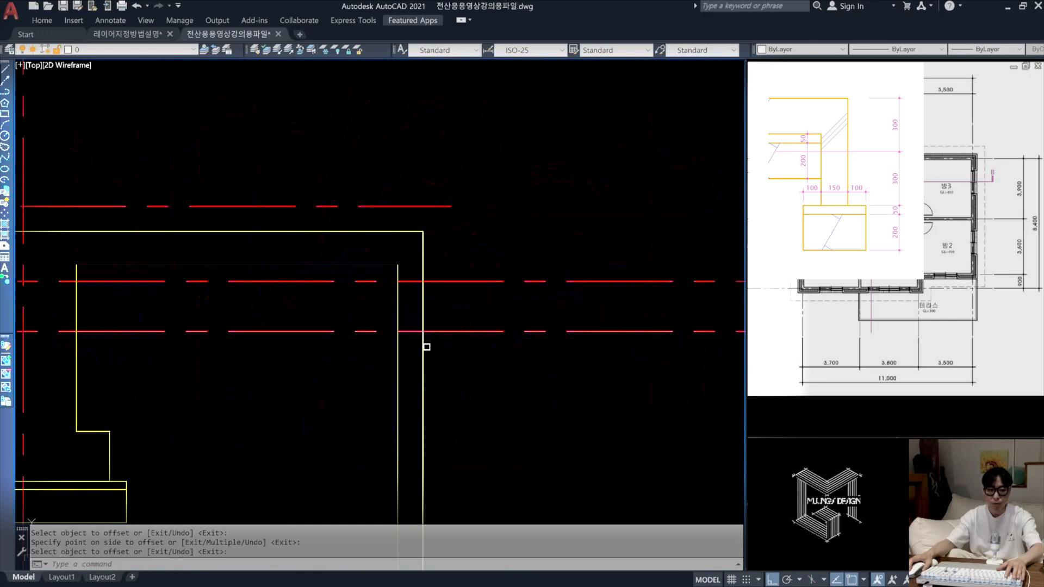
# Step: Offset the lowered red line at the terrace 50 downward to set the top layer of the footing
pyautogui.press('Return')
pyautogui.write('o')
pyautogui.press('Return')
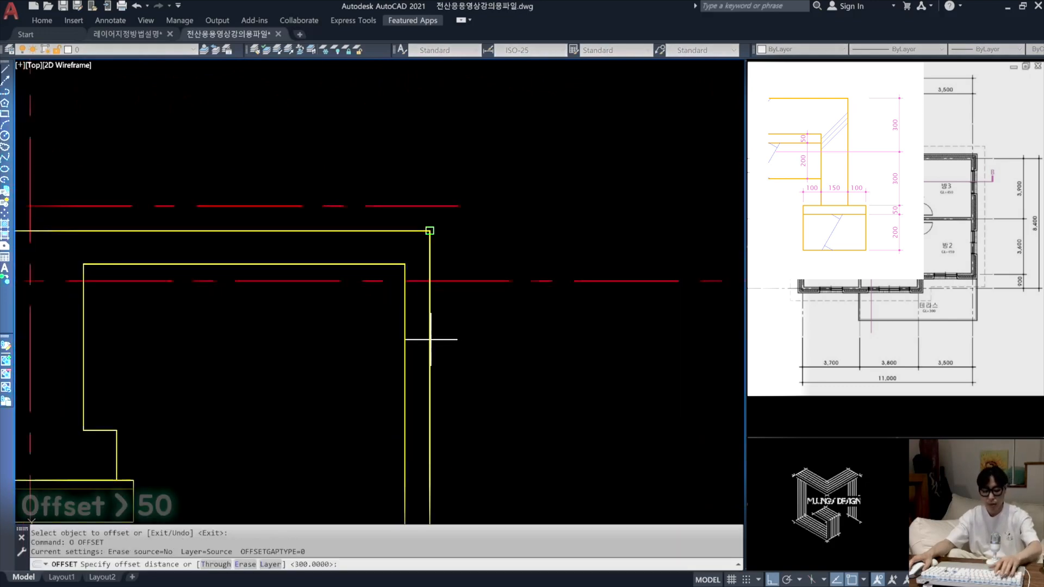
pyautogui.write('50')
pyautogui.press('Return')
pyautogui.click(464, 328)
pyautogui.click(463, 358)
# Step: Offset the newest red footing line 200 downward to set the footing's underside
pyautogui.press('Return')
pyautogui.press('Return')
pyautogui.write('200')
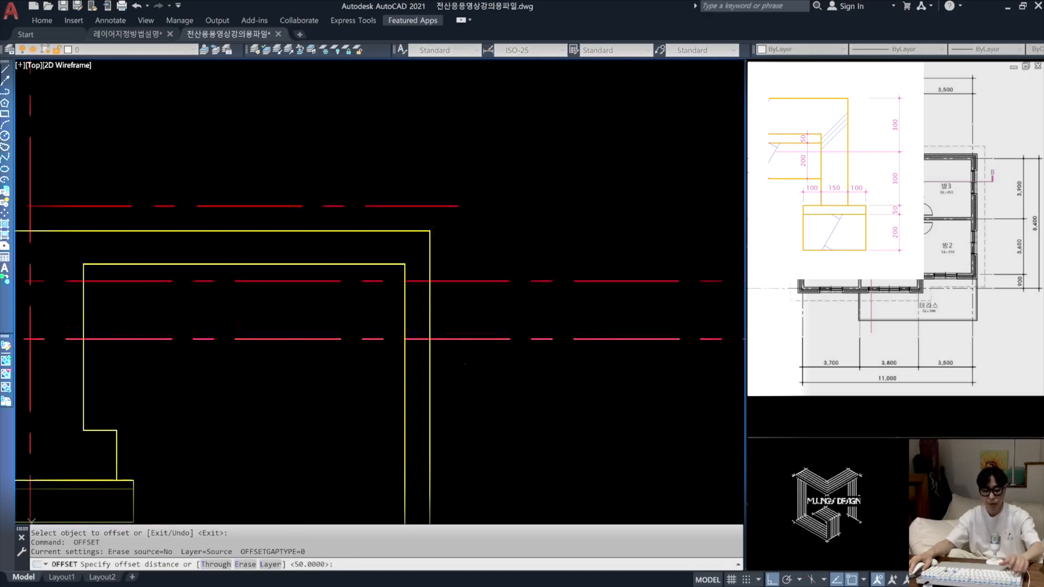
pyautogui.press('Return')
pyautogui.click(465, 338)
pyautogui.click(465, 370)
pyautogui.press('Return')
# Step: Offset the outer terrace wall line 100 outward and the inner wall line 100 toward the building
pyautogui.write('o')
pyautogui.press('Return')
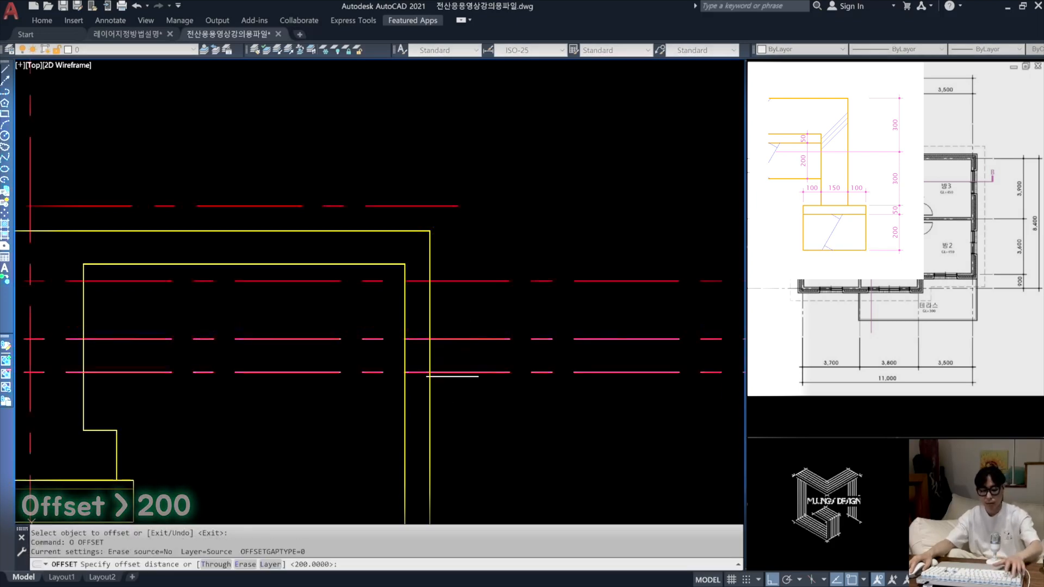
pyautogui.write('100')
pyautogui.press('Return')
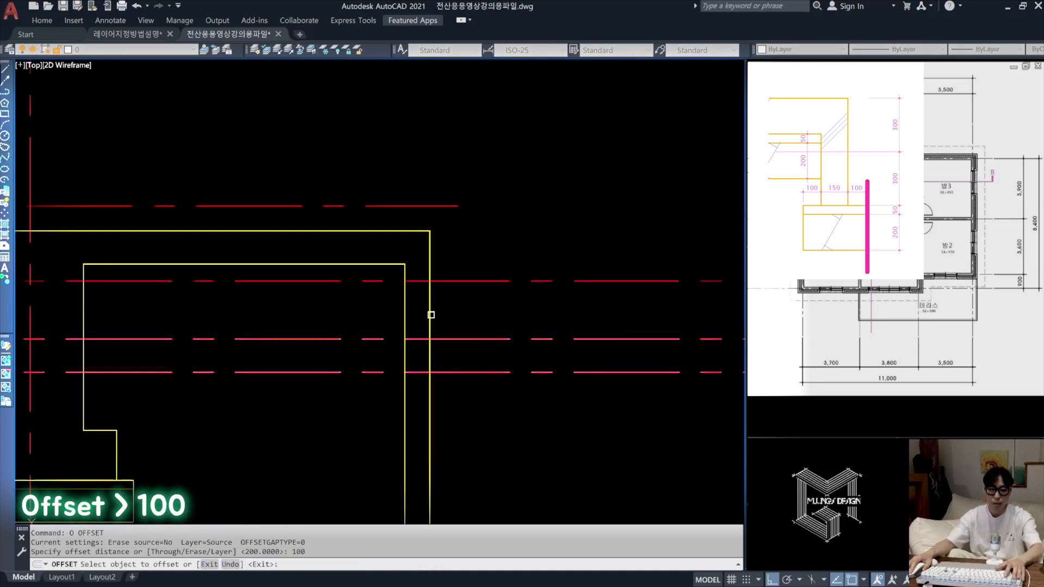
pyautogui.click(429, 309)
pyautogui.click(465, 315)
pyautogui.click(405, 314)
pyautogui.click(373, 314)
pyautogui.scroll(5, 396, 366)
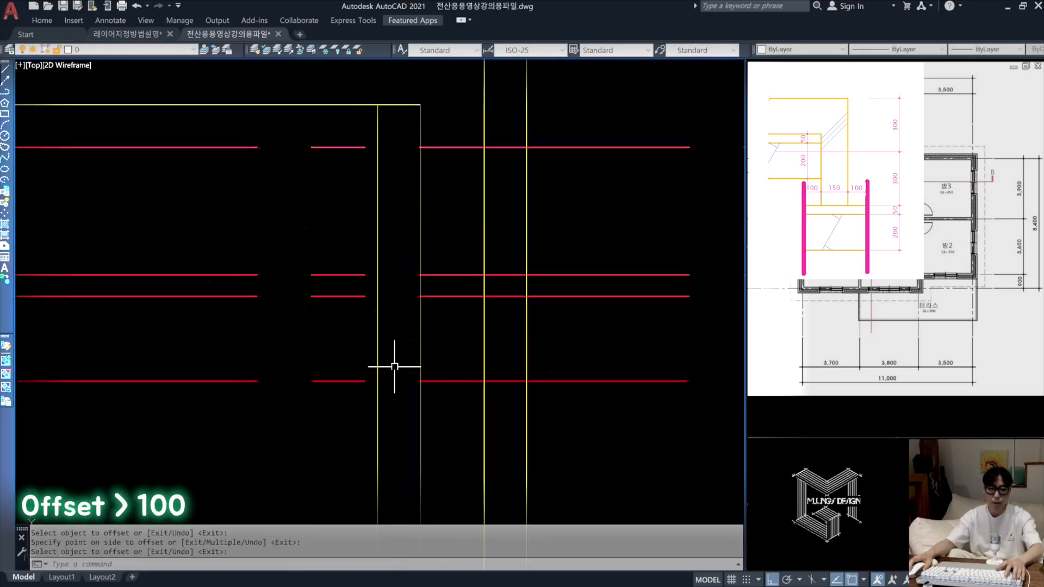
pyautogui.press('Escape')
# Step: Trim the three red footing lines and the two outer vertical offsets against each other into the rectangular terrace footing
pyautogui.write('tr')
pyautogui.press('Return')
pyautogui.click(392, 426)
pyautogui.click(317, 247)
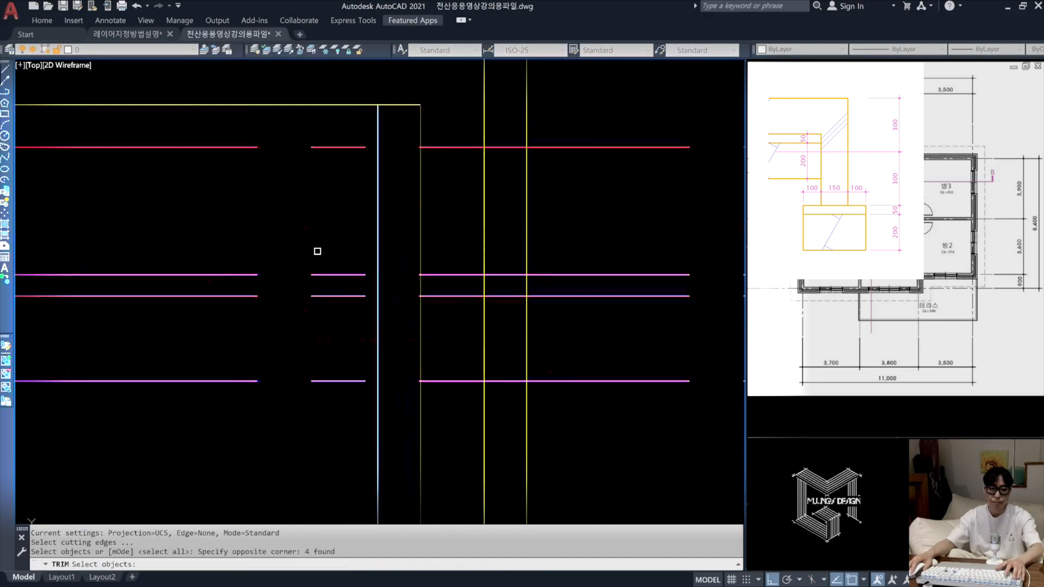
pyautogui.press('Return')
pyautogui.click(336, 452)
pyautogui.click(301, 260)
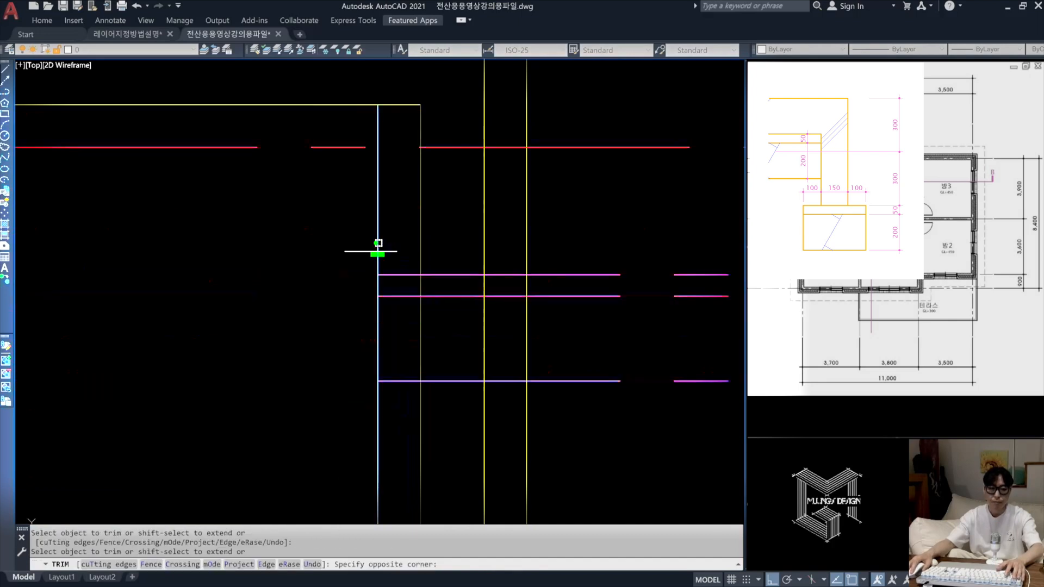
pyautogui.click(559, 415)
pyautogui.click(515, 262)
pyautogui.click(606, 419)
pyautogui.click(531, 246)
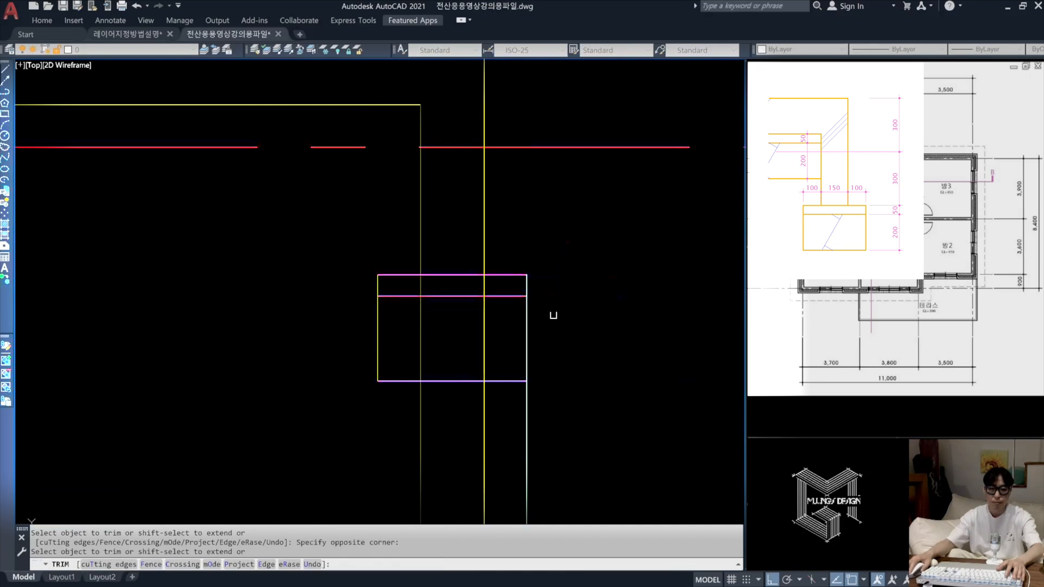
pyautogui.click(517, 390)
pyautogui.press('space')
# Step: Trim both terrace wall lines at the top edge of the footing
pyautogui.press('space')
pyautogui.click(454, 287)
pyautogui.click(440, 268)
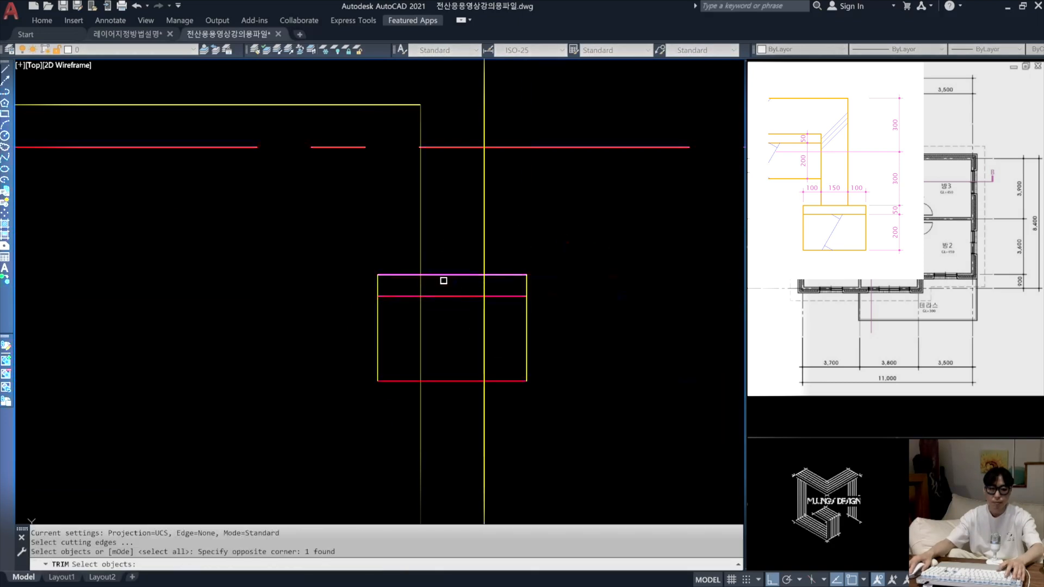
pyautogui.press('space')
pyautogui.click(440, 340)
pyautogui.click(417, 322)
pyautogui.click(498, 327)
pyautogui.click(473, 315)
pyautogui.press('Escape')
# Step: Match the terrace footing lines to the properties of the yellow terrace wall line
pyautogui.moveTo(484, 304); pyautogui.dragTo(498, 317, button='middle')
pyautogui.write('ma')
pyautogui.press('space')
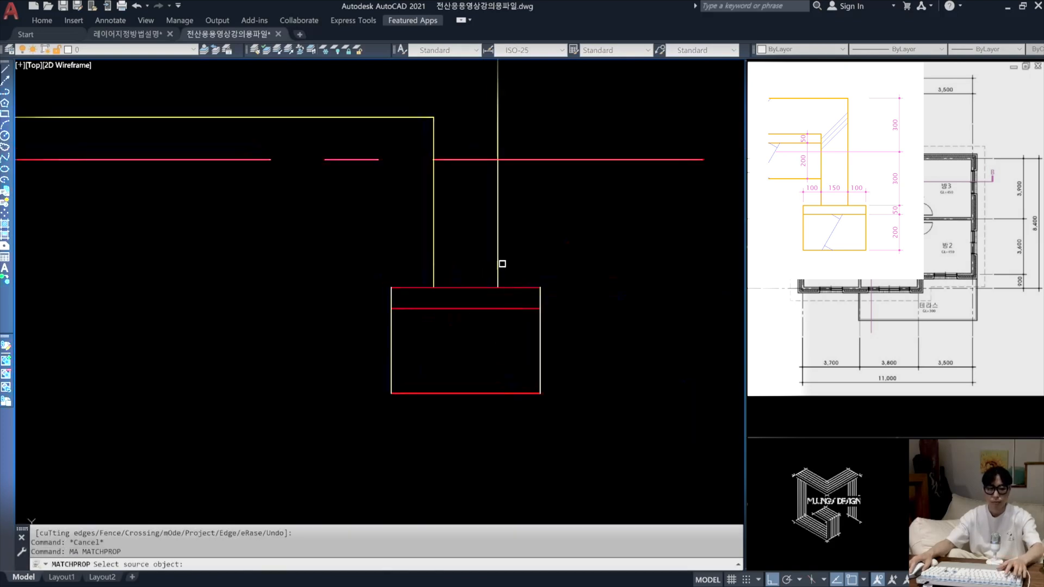
pyautogui.click(498, 261)
pyautogui.click(333, 257)
pyautogui.click(621, 458)
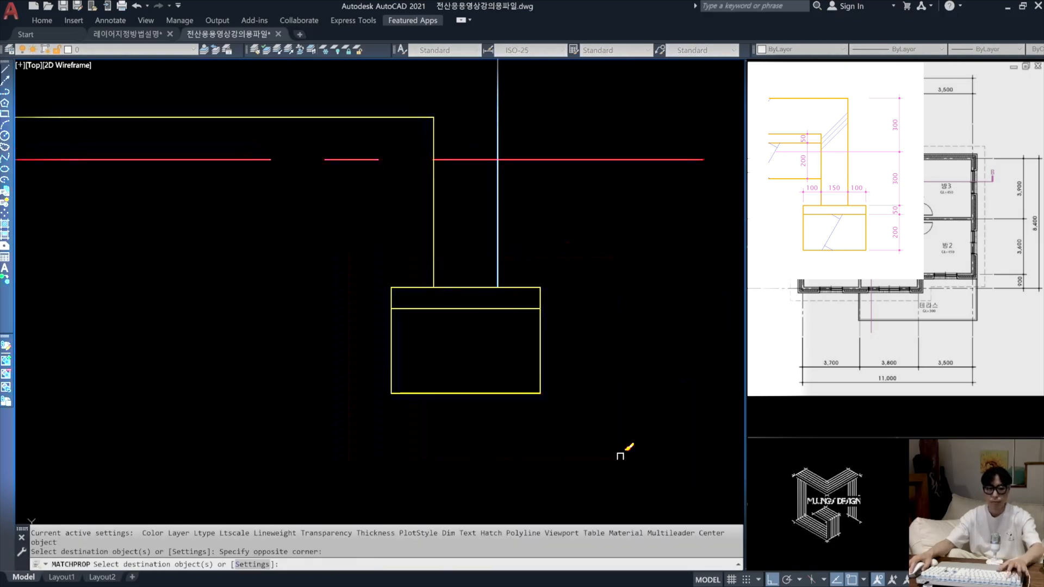
pyautogui.press('Escape')
pyautogui.press('space')
pyautogui.scroll(-4, 550, 278)
pyautogui.press('Escape')
pyautogui.scroll(-6, 484, 263)
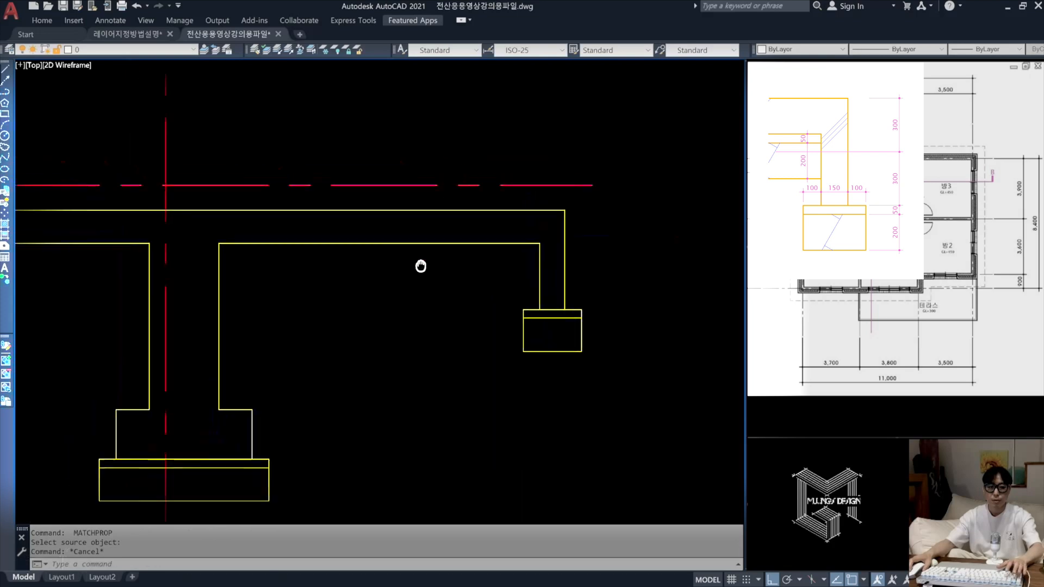
# Step: Match both sloping red roof lines to the properties of the yellow slab top line
pyautogui.moveTo(314, 309); pyautogui.dragTo(457, 341, button='middle')
pyautogui.hotkey('ctrl', 'z')
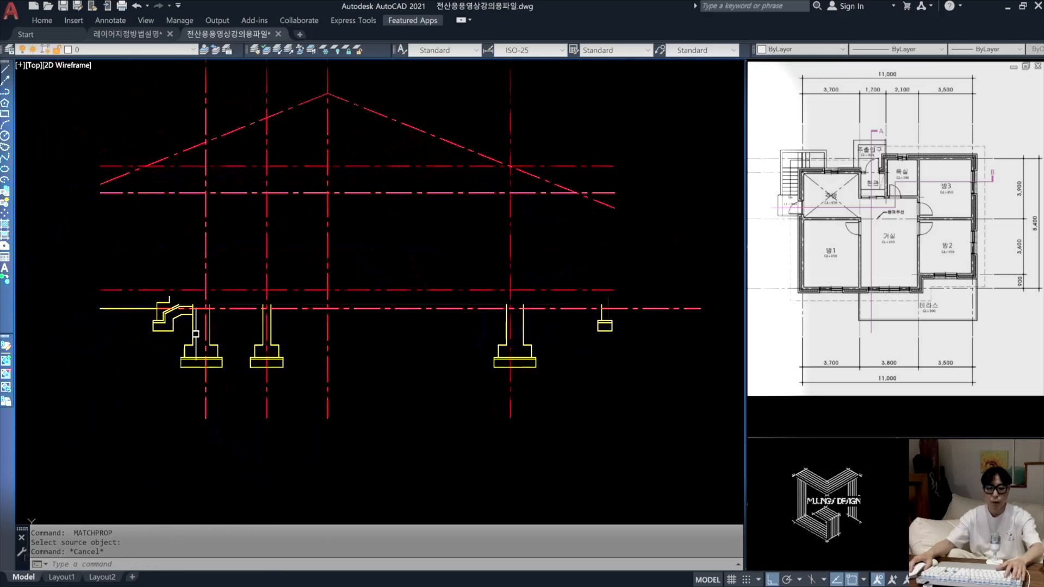
pyautogui.press('Escape')
pyautogui.moveTo(148, 200); pyautogui.dragTo(142, 275, button='middle')
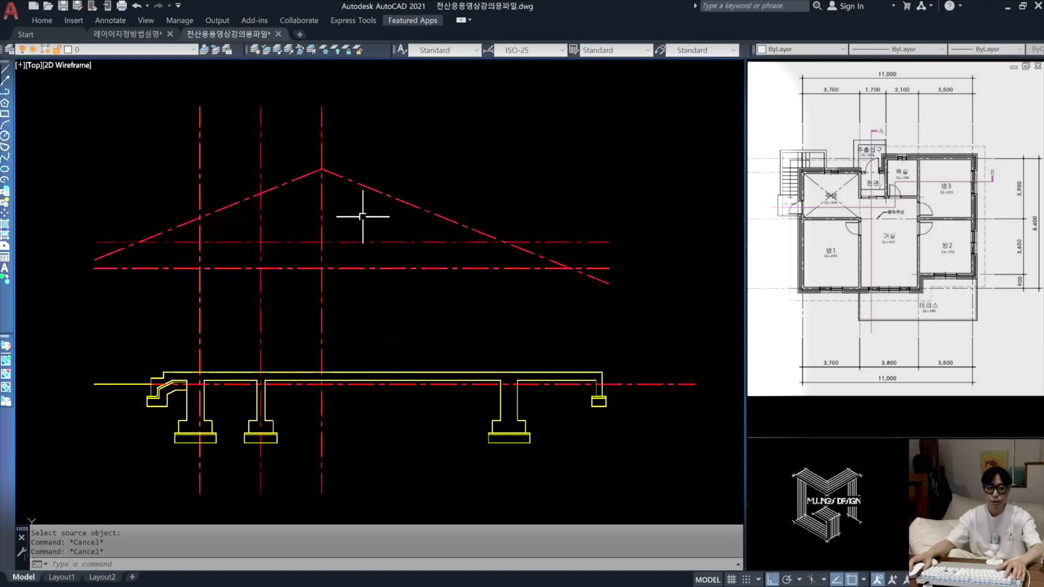
pyautogui.moveTo(363, 217); pyautogui.dragTo(342, 235, button='middle')
pyautogui.write('ma')
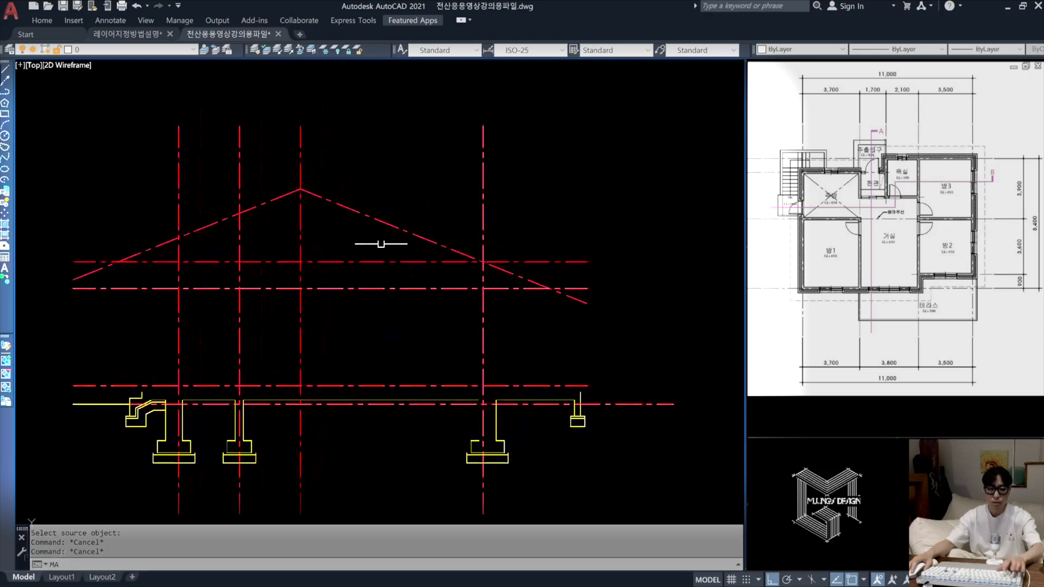
pyautogui.press('Return')
pyautogui.click(400, 392)
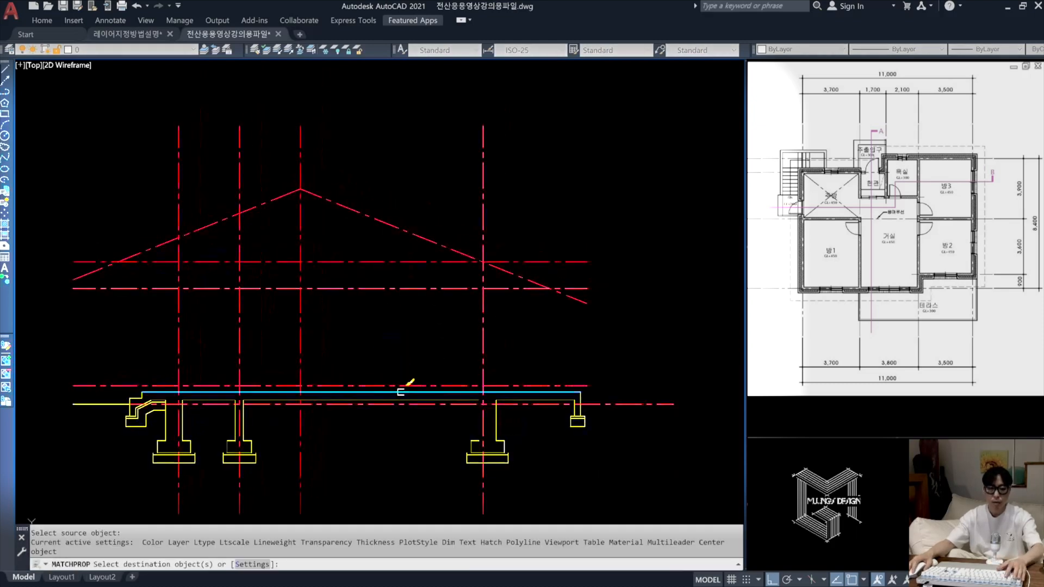
pyautogui.click(401, 228)
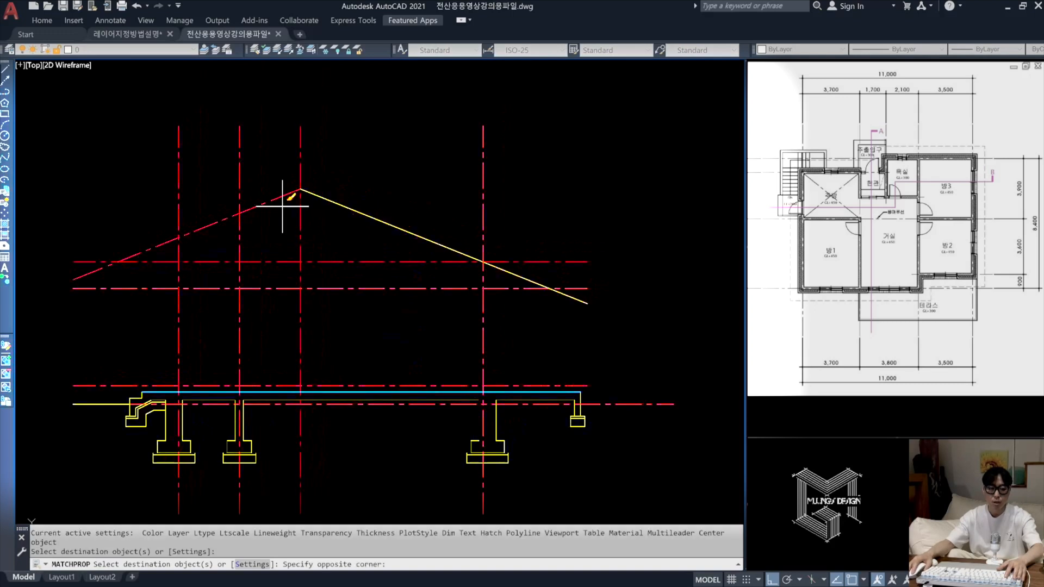
pyautogui.press('Escape')
pyautogui.press('Escape')
pyautogui.scroll(2, 535, 283)
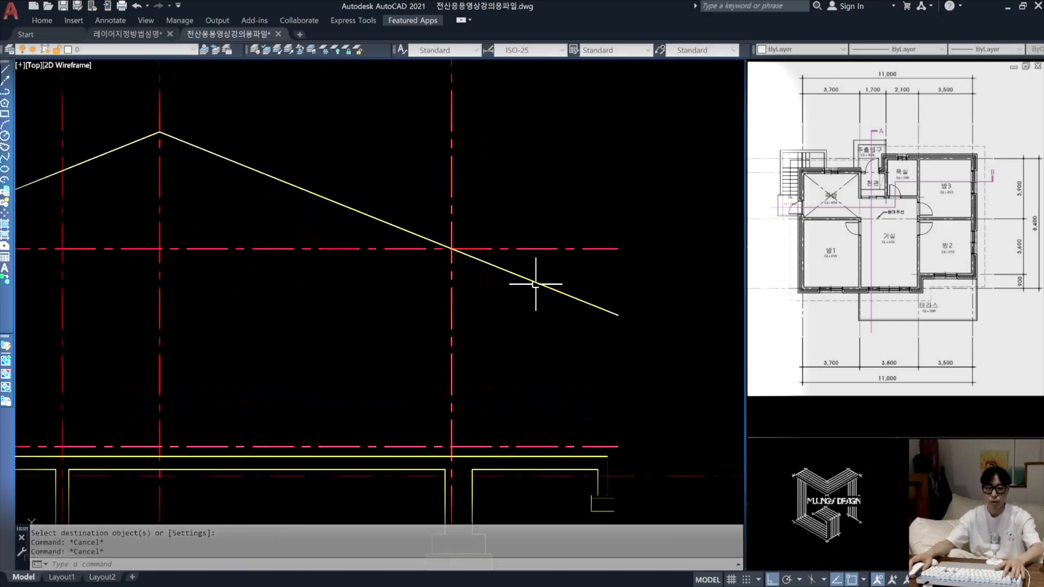
# Step: Offset both sloping roof lines 150 upward to form the roof slab thickness
pyautogui.write('o')
pyautogui.press('Return')
pyautogui.write('15')
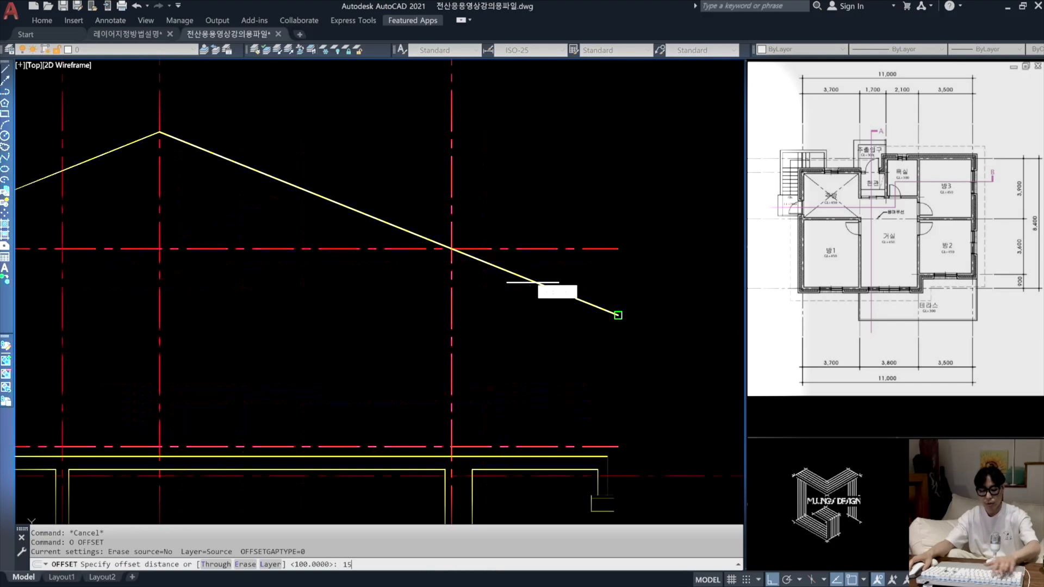
pyautogui.write('0')
pyautogui.press('Return')
pyautogui.click(385, 221)
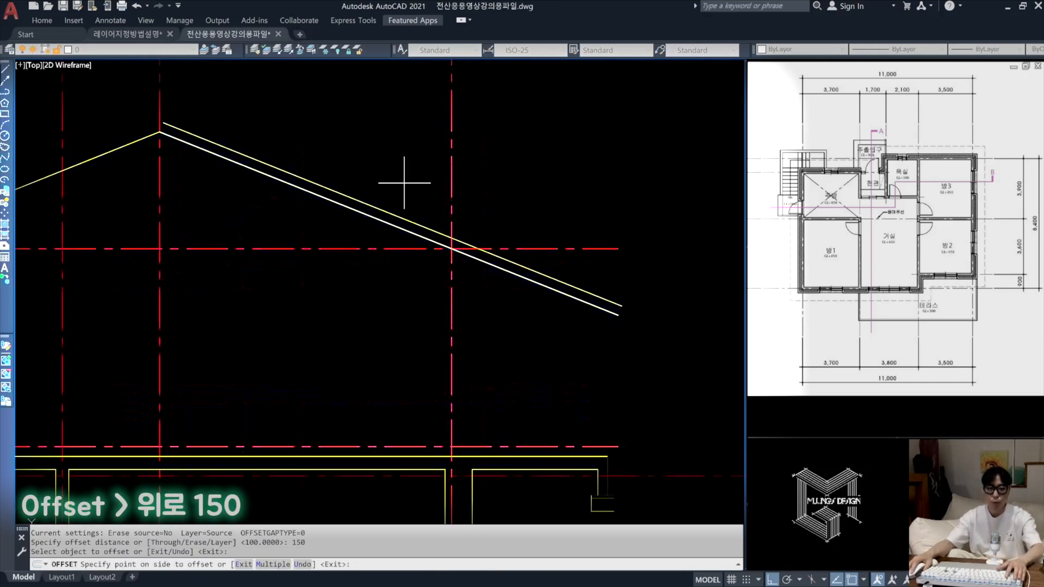
pyautogui.click(415, 152)
pyautogui.moveTo(194, 180); pyautogui.dragTo(379, 222, button='middle')
pyautogui.scroll(2, 366, 205)
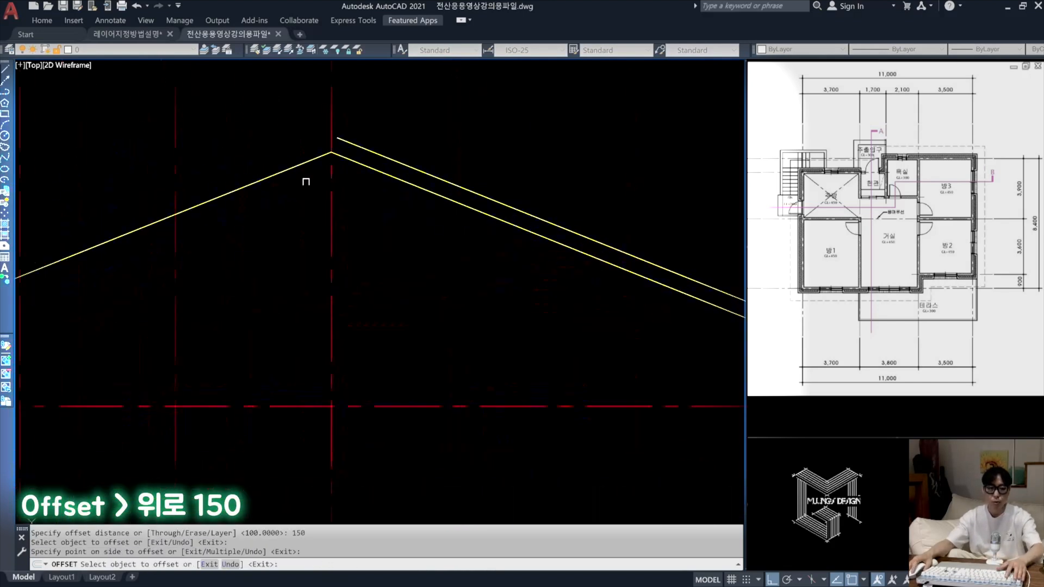
pyautogui.click(304, 163)
pyautogui.click(263, 101)
pyautogui.press('Return')
# Step: Fillet the two upper roof slab lines into a sharp corner at the ridge
pyautogui.scroll(-2, 427, 177)
pyautogui.scroll(3, 427, 178)
pyautogui.write('f')
pyautogui.press('Return')
pyautogui.click(343, 186)
pyautogui.click(385, 187)
pyautogui.press('Escape')
pyautogui.scroll(-4, 419, 231)
pyautogui.scroll(2, 447, 261)
pyautogui.scroll(2, 446, 261)
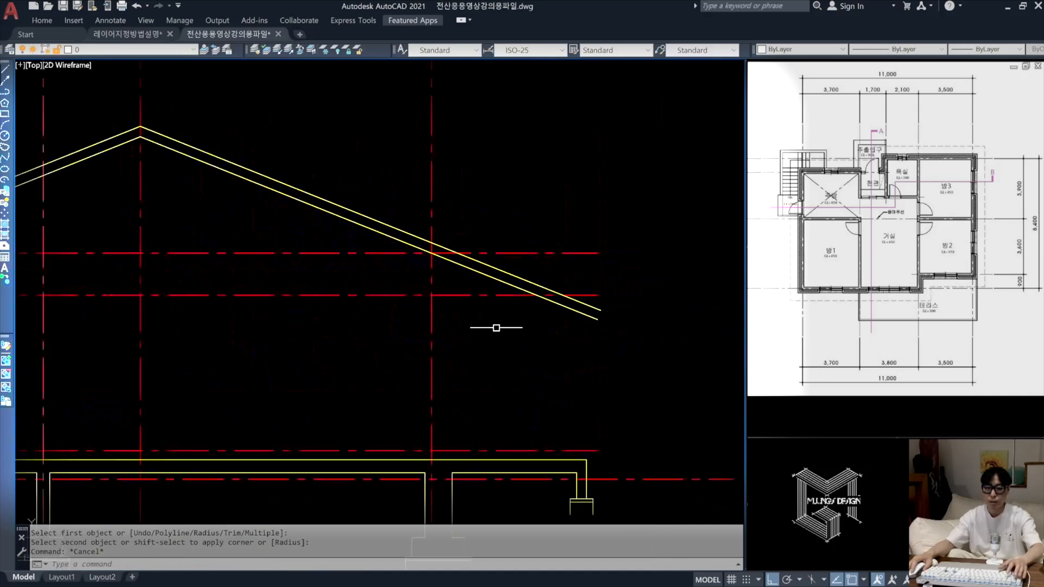
# Step: Check the eaves projection in the reference notes and offset the right wall centreline 800 outward
pyautogui.click(867, 428)
pyautogui.moveTo(888, 213); pyautogui.dragTo(922, 431, button='middle')
pyautogui.moveTo(900, 201); pyautogui.dragTo(924, 247, button='middle')
pyautogui.scroll(3, 822, 278)
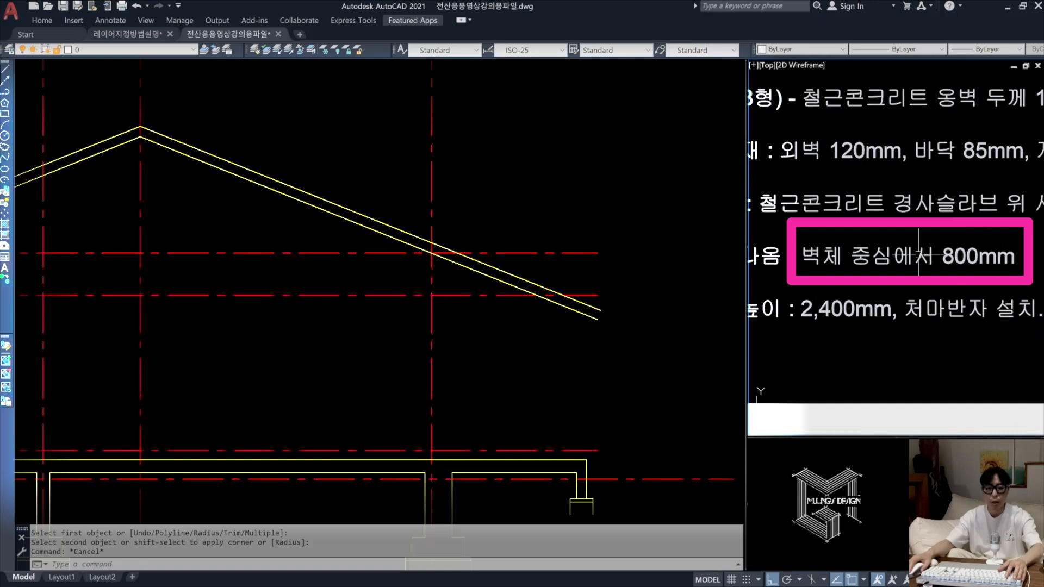
pyautogui.click(505, 227)
pyautogui.scroll(2, 483, 234)
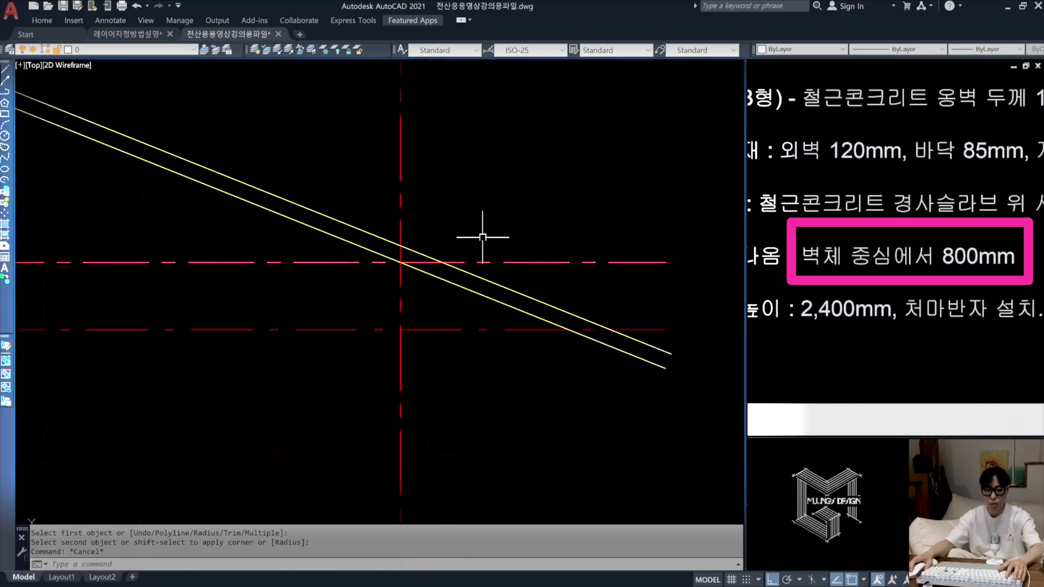
pyautogui.write('o')
pyautogui.press('space')
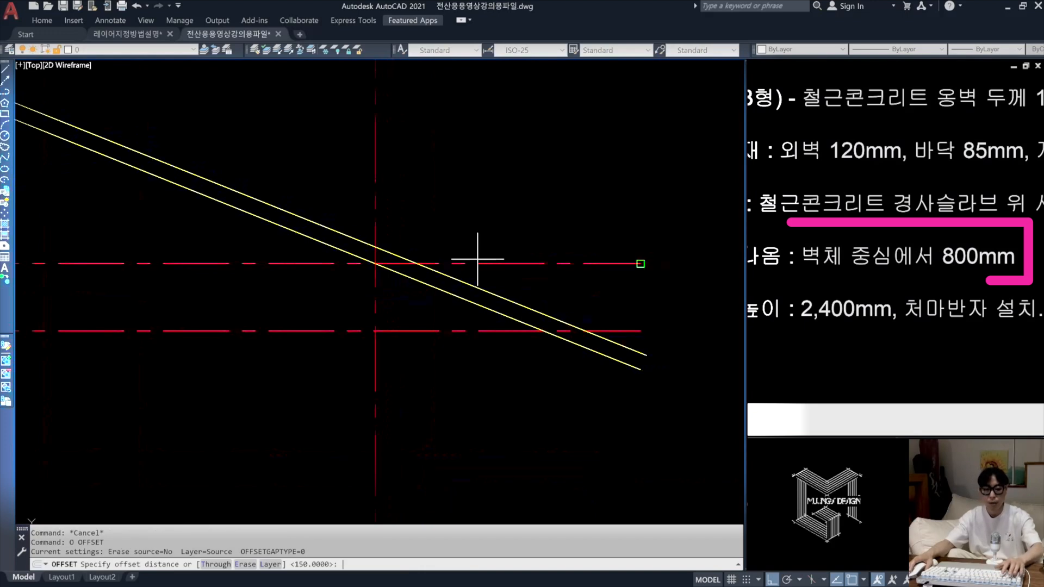
pyautogui.write('800')
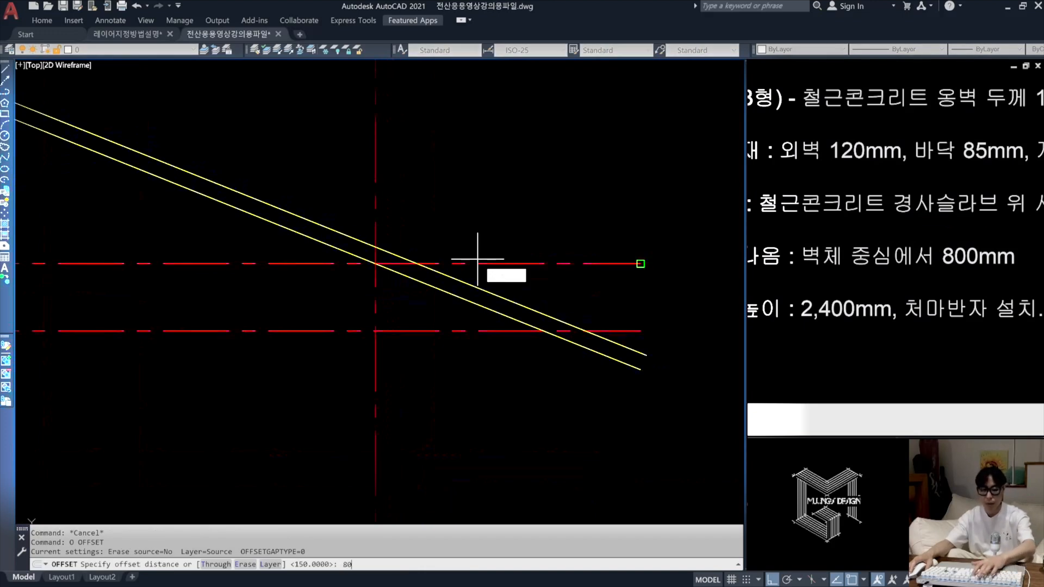
pyautogui.press('Return')
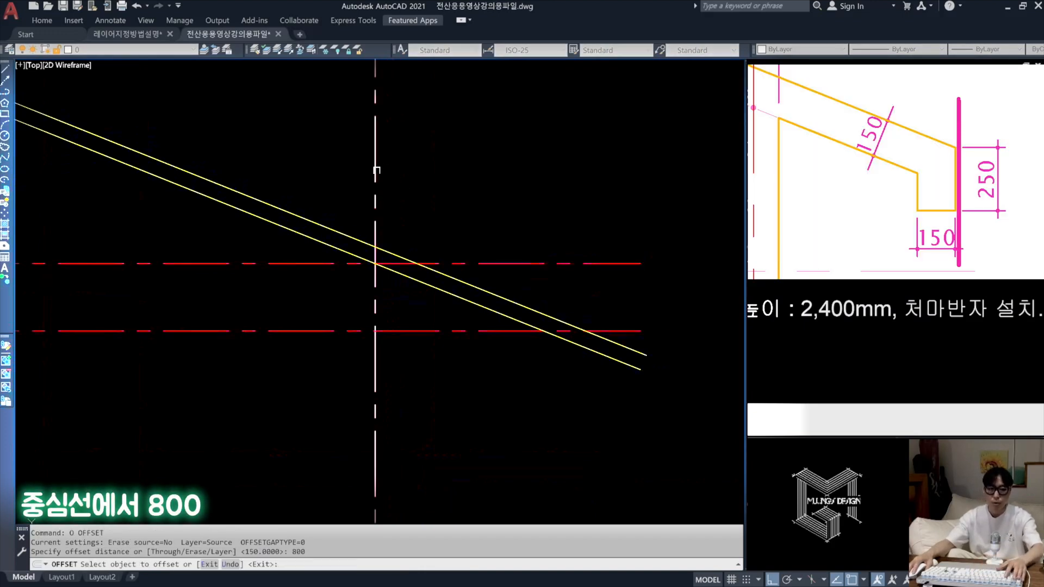
pyautogui.click(377, 172)
pyautogui.click(532, 170)
pyautogui.press('space')
# Step: Draw the right eaves end from the upper roof line at the 800 offset: 250 down, 150 inward, and up past the underside
pyautogui.scroll(5, 455, 298)
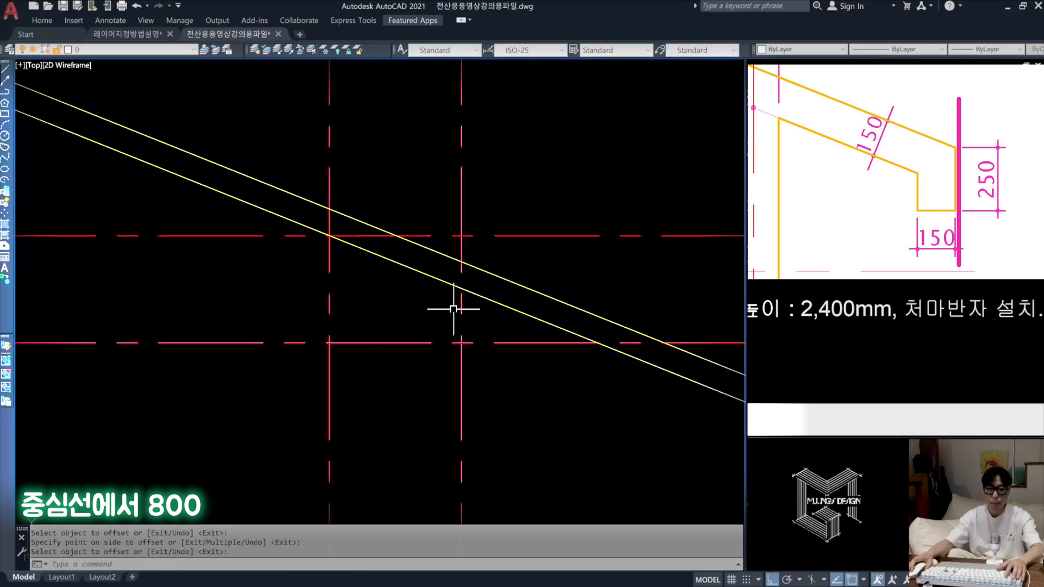
pyautogui.write('l')
pyautogui.press('space')
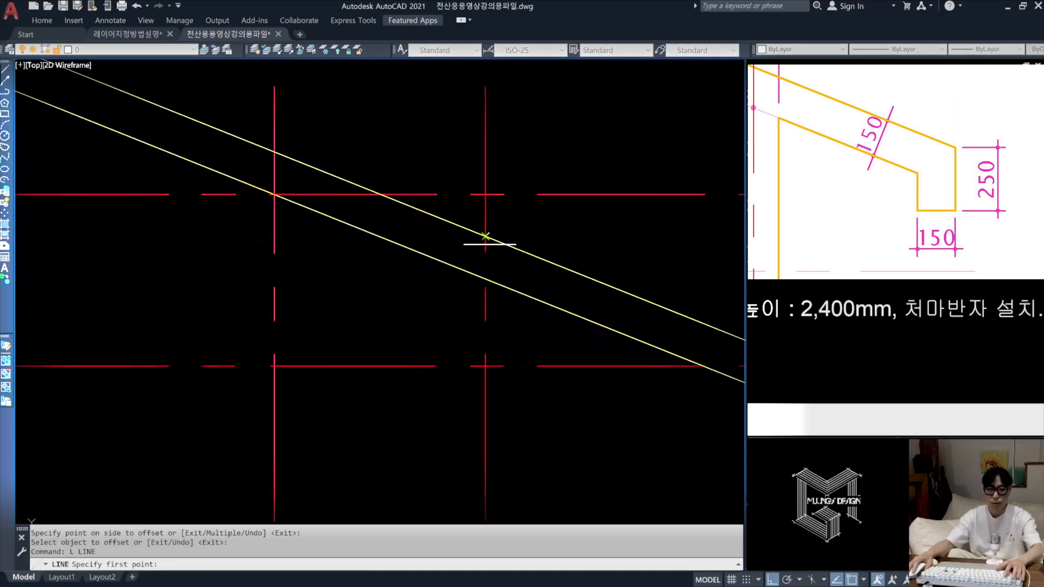
pyautogui.click(486, 236)
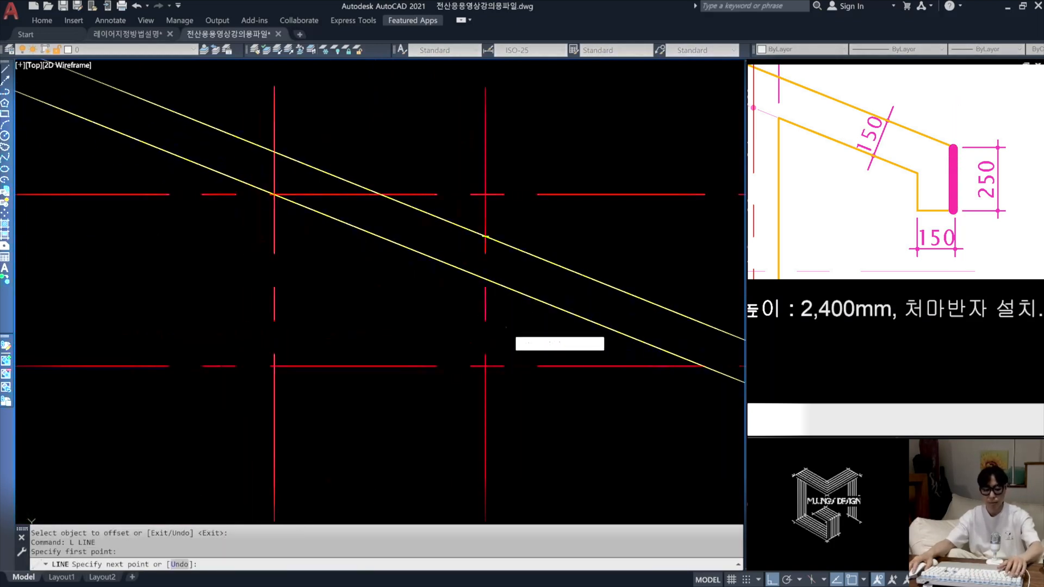
pyautogui.write('250')
pyautogui.press('Return')
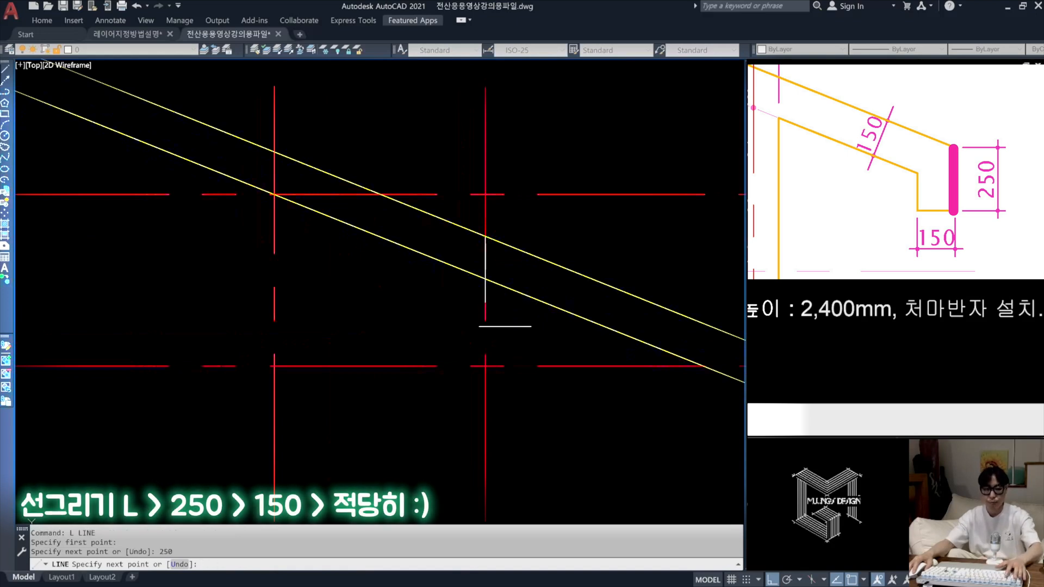
pyautogui.write('15')
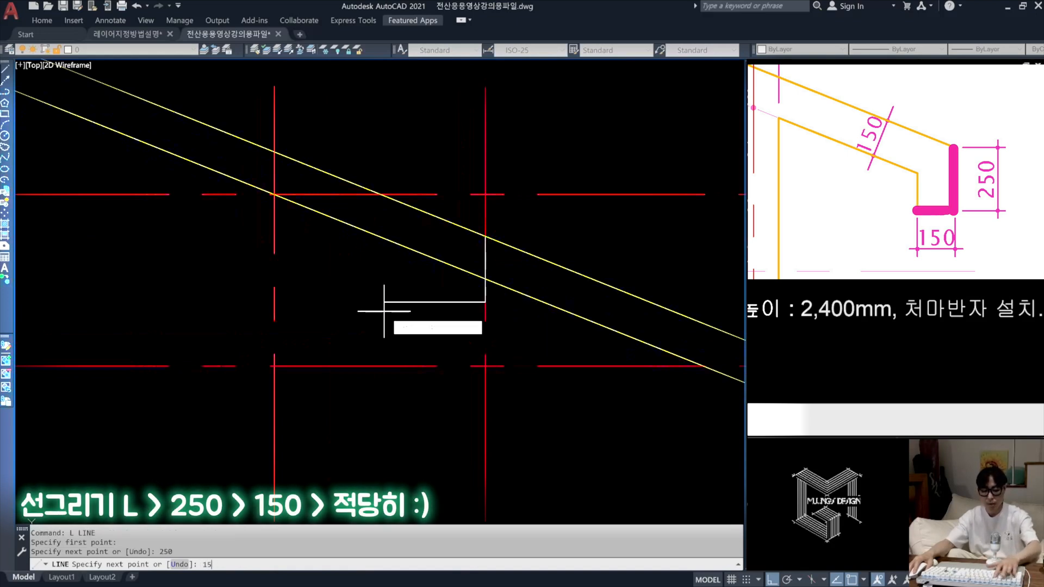
pyautogui.write('0')
pyautogui.press('Return')
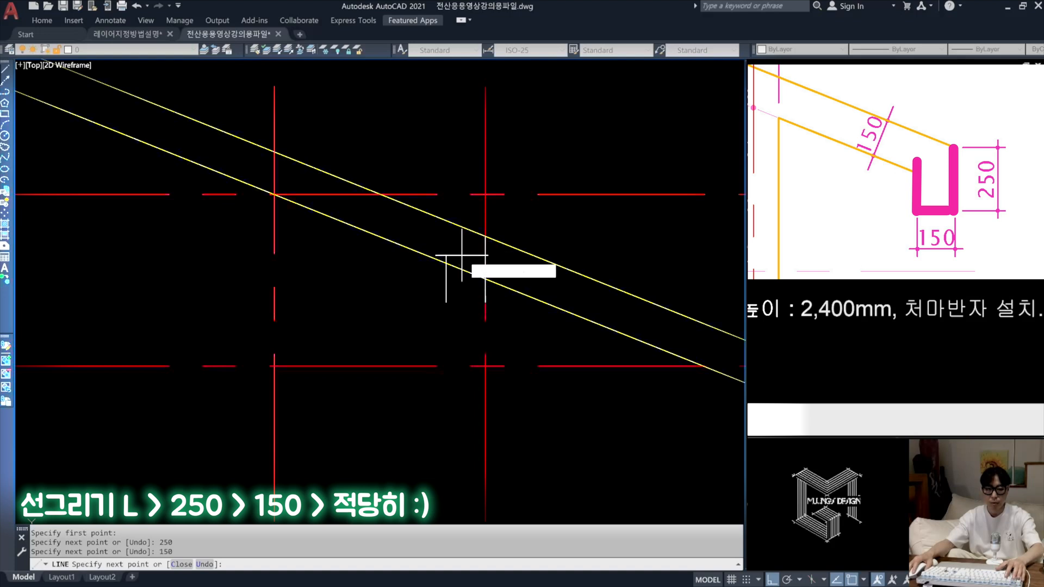
pyautogui.click(457, 246)
pyautogui.press('Return')
# Step: Trim the inner vertical eaves line and the roof underside line against each other
pyautogui.write('tr')
pyautogui.press('Return')
pyautogui.scroll(2, 452, 272)
pyautogui.click(451, 272)
pyautogui.click(430, 238)
pyautogui.press('Return')
pyautogui.click(457, 239)
pyautogui.click(434, 234)
pyautogui.press('space')
# Step: Trim the upper roof line beyond the outer vertical edge of the right eaves
pyautogui.press('space')
pyautogui.click(547, 250)
pyautogui.click(503, 202)
pyautogui.press('space')
pyautogui.click(551, 253)
pyautogui.click(535, 200)
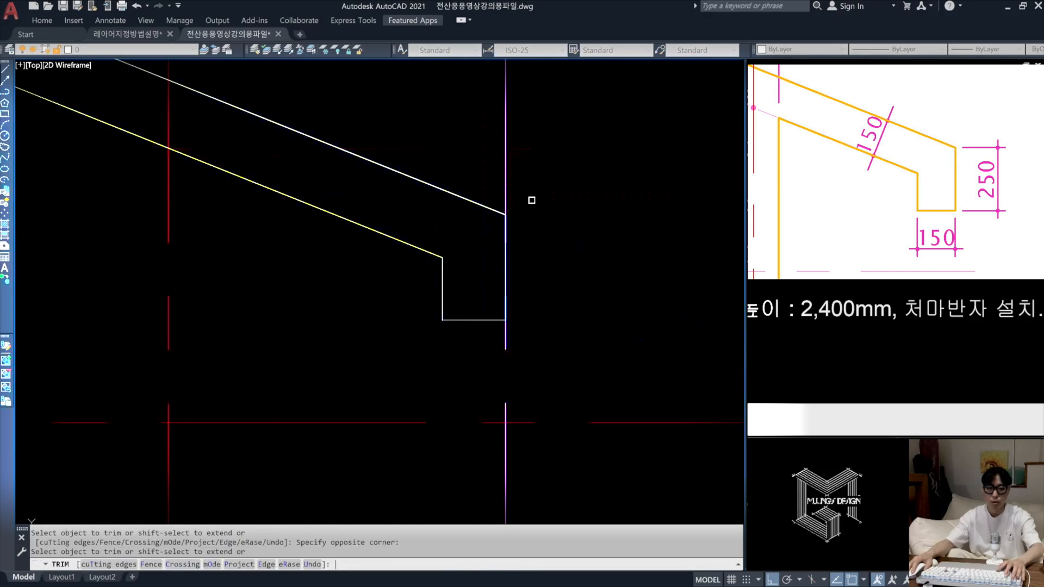
pyautogui.press('space')
# Step: Erase the red 800 offset line at the right eaves
pyautogui.write('e')
pyautogui.press('space')
pyautogui.click(536, 177)
pyautogui.click(475, 168)
pyautogui.press('space')
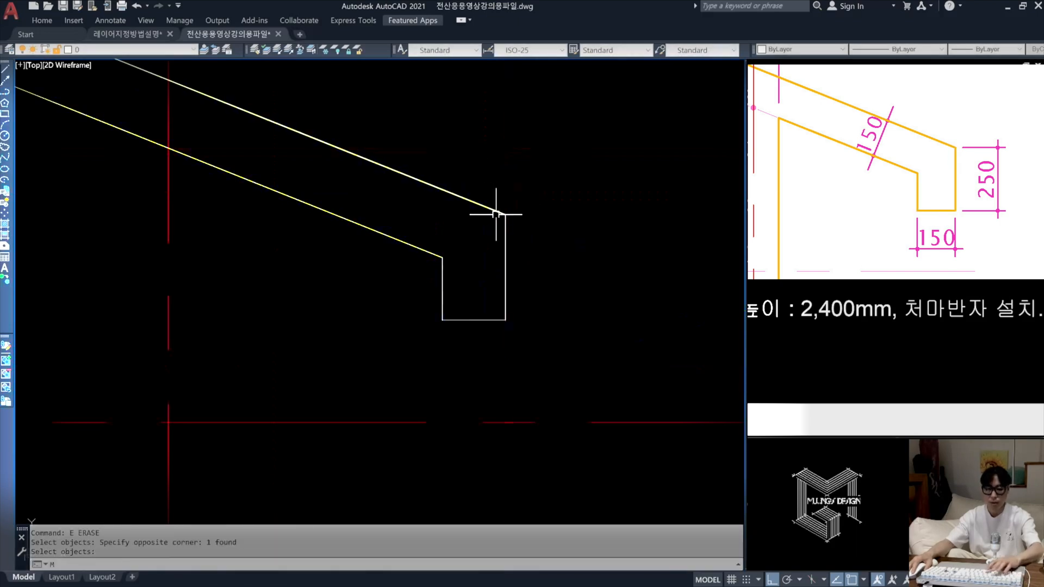
# Step: Match the white lines of the right eaves end to the properties of the yellow roof line
pyautogui.write('ma')
pyautogui.press('space')
pyautogui.click(488, 207)
pyautogui.click(427, 202)
pyautogui.scroll(-8, 559, 243)
pyautogui.press('Escape')
pyautogui.scroll(-2, 564, 251)
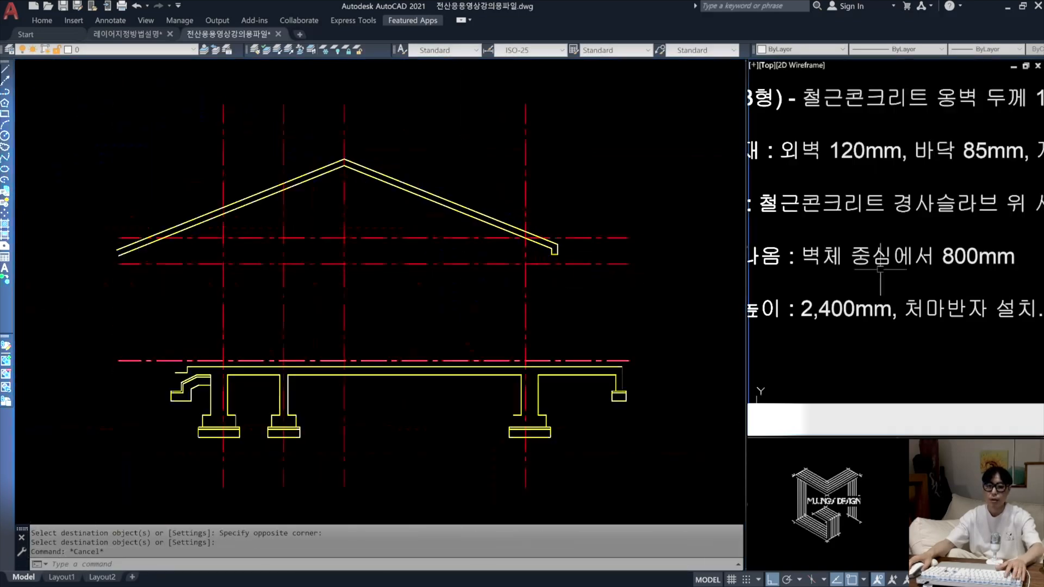
# Step: Examine the reference floor plan around the entrance and the section's left exterior wall axis
pyautogui.scroll(-6, 880, 270)
pyautogui.scroll(3, 897, 244)
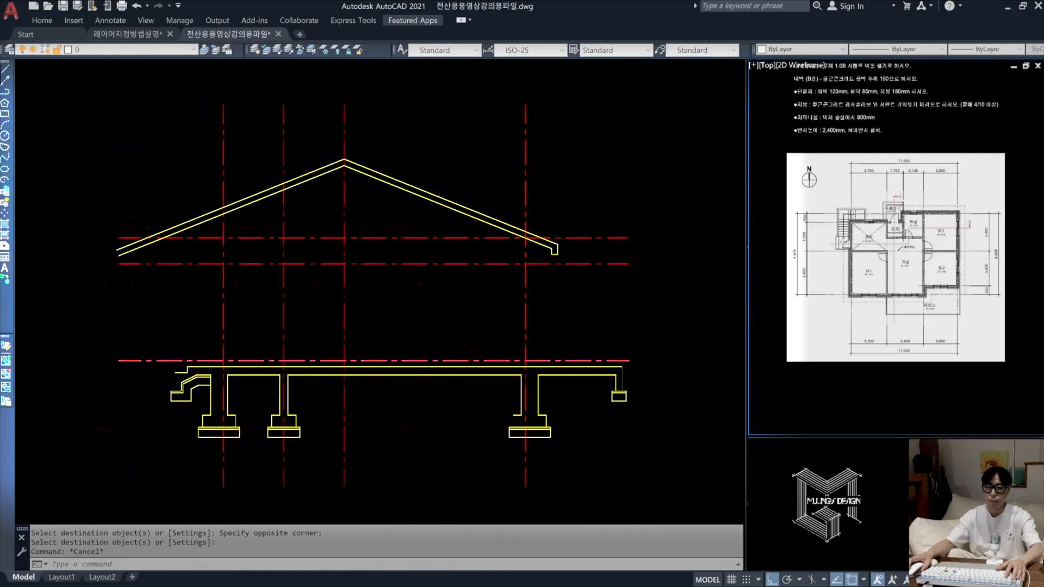
pyautogui.scroll(2, 880, 270)
pyautogui.moveTo(900, 205); pyautogui.dragTo(847, 272, button='middle')
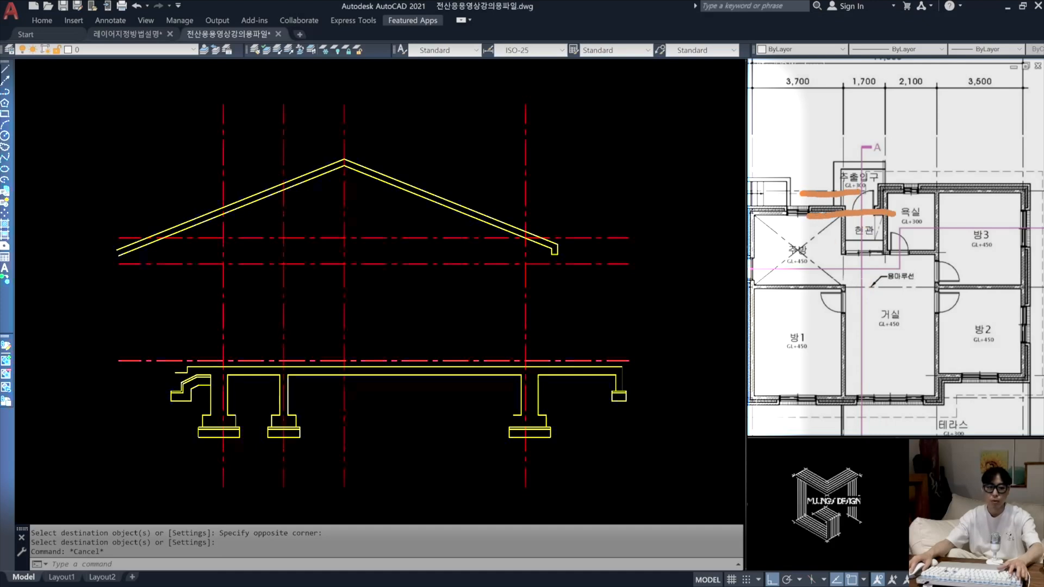
pyautogui.click(239, 322)
pyautogui.press('Escape')
pyautogui.click(245, 319)
pyautogui.click(216, 293)
pyautogui.moveTo(217, 294)
pyautogui.mouseDown(button='middle')
pyautogui.moveTo(375, 293)
pyautogui.moveTo(431, 280)
pyautogui.mouseUp(button='middle')
pyautogui.scroll(3, 443, 264)
pyautogui.scroll(-2, 443, 263)
pyautogui.press('Escape')
pyautogui.press('Escape')
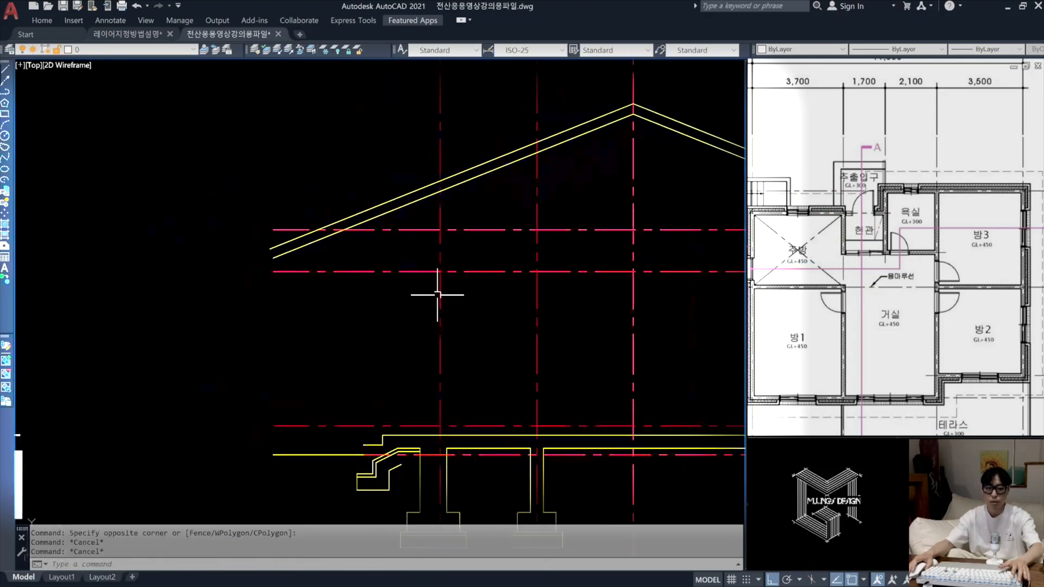
# Step: Offset the left exterior wall's centre line 800 outward to mark the left eaves position
pyautogui.write('o')
pyautogui.press('Return')
pyautogui.write('800')
pyautogui.press('Return')
pyautogui.click(440, 325)
pyautogui.click(386, 326)
pyautogui.press('Return')
pyautogui.scroll(-2, 424, 316)
pyautogui.scroll(2, 477, 275)
pyautogui.scroll(-2, 384, 275)
pyautogui.scroll(4, 544, 243)
pyautogui.scroll(-4, 590, 217)
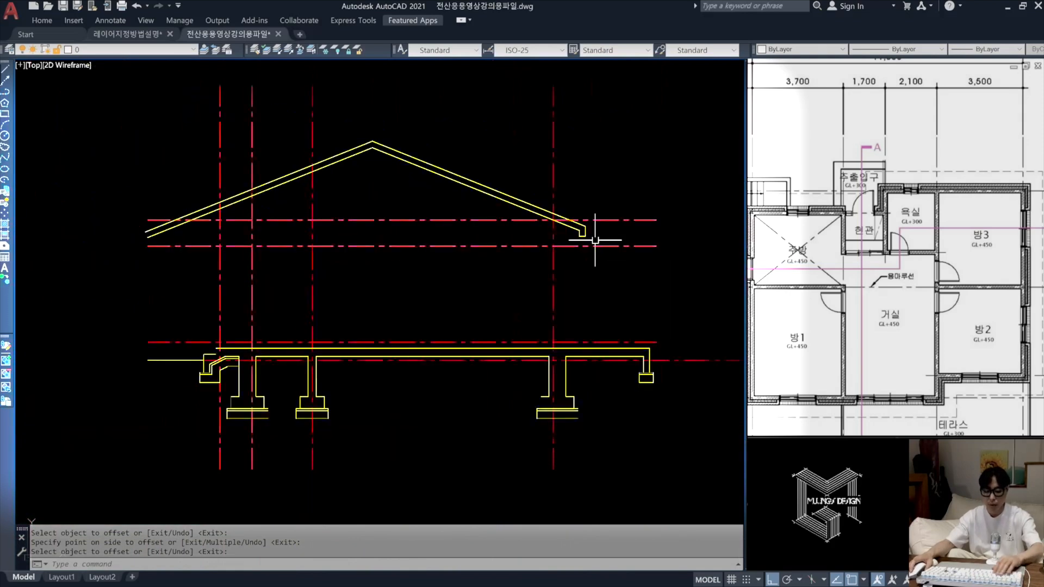
# Step: Try to mirror the right eaves end about the ridge's centre line, and undo it
pyautogui.write('mi')
pyautogui.press('Return')
pyautogui.click(538, 184)
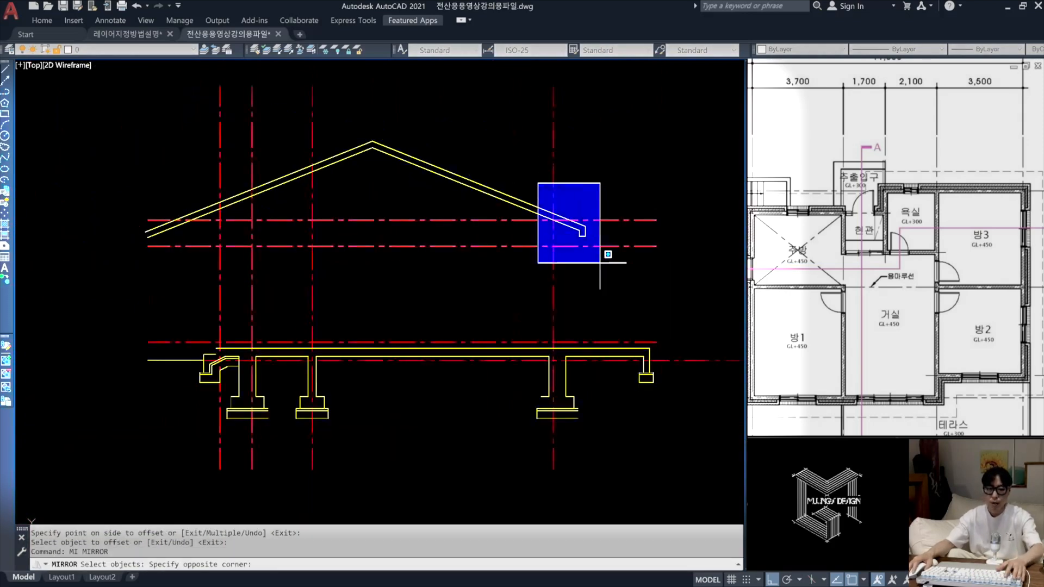
pyautogui.click(613, 278)
pyautogui.scroll(-3, 463, 264)
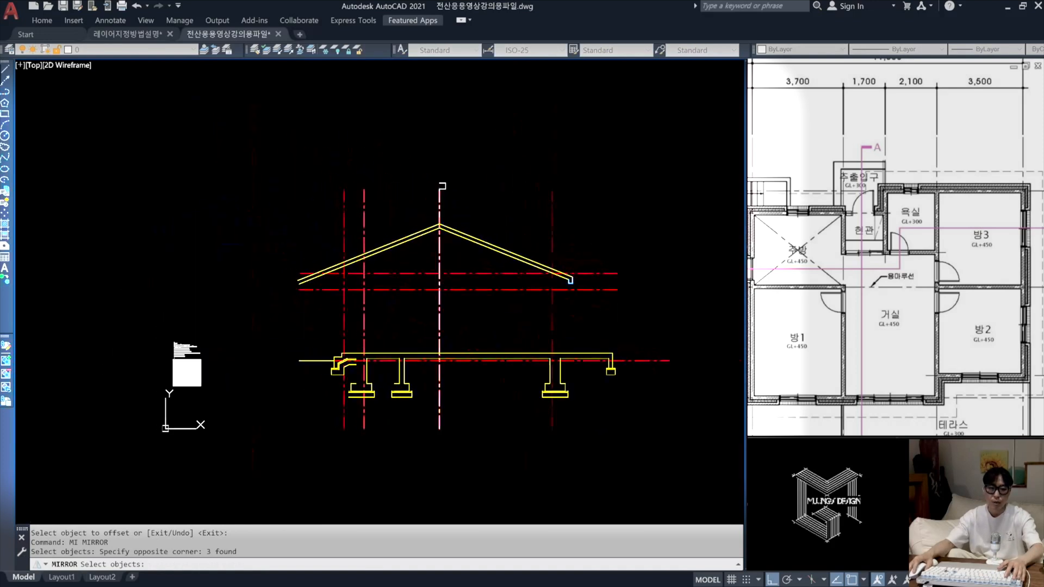
pyautogui.click(439, 189)
pyautogui.click(436, 96)
pyautogui.press('Return')
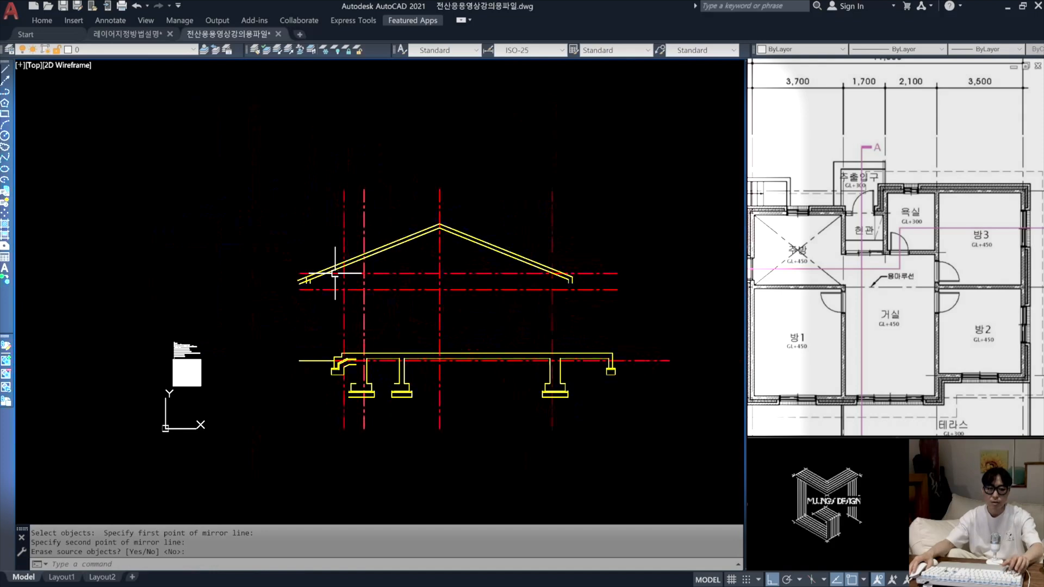
pyautogui.hotkey('ctrl', 'z')
# Step: Mirror the right eaves end about the vertical centre line through the ridge, keeping the original
pyautogui.write('mi')
pyautogui.press('Return')
pyautogui.click(567, 182)
pyautogui.click(612, 269)
pyautogui.click(581, 174)
pyautogui.click(532, 147)
pyautogui.moveTo(437, 159); pyautogui.dragTo(549, 247, button='middle')
pyautogui.click(481, 169)
pyautogui.click(490, 128)
pyautogui.press('Return')
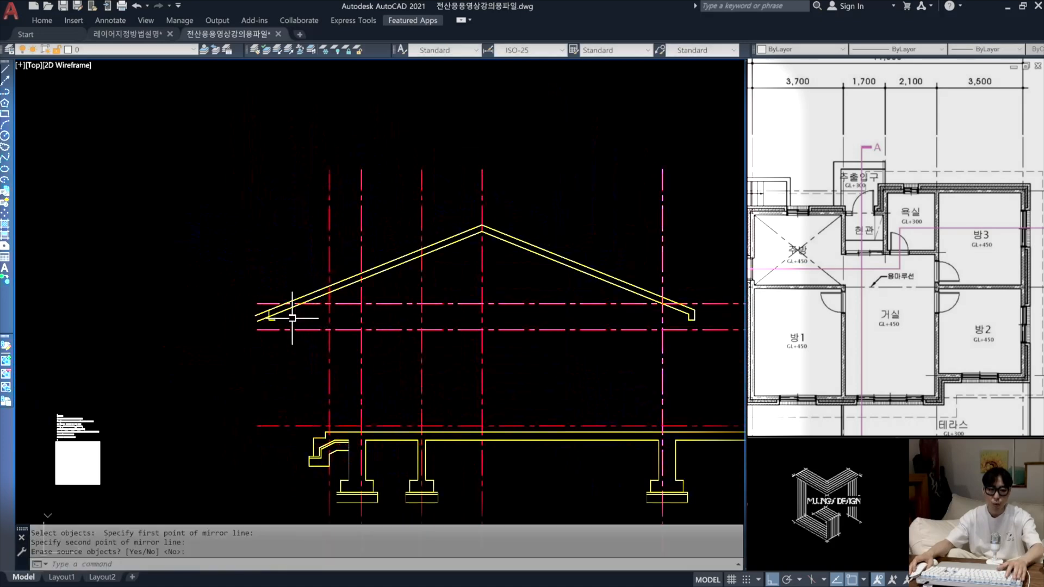
# Step: Move the mirrored eaves end up the left roof slope until it meets the 800 offset from the left wall axis
pyautogui.scroll(4, 292, 318)
pyautogui.write('m')
pyautogui.press('Return')
pyautogui.click(219, 248)
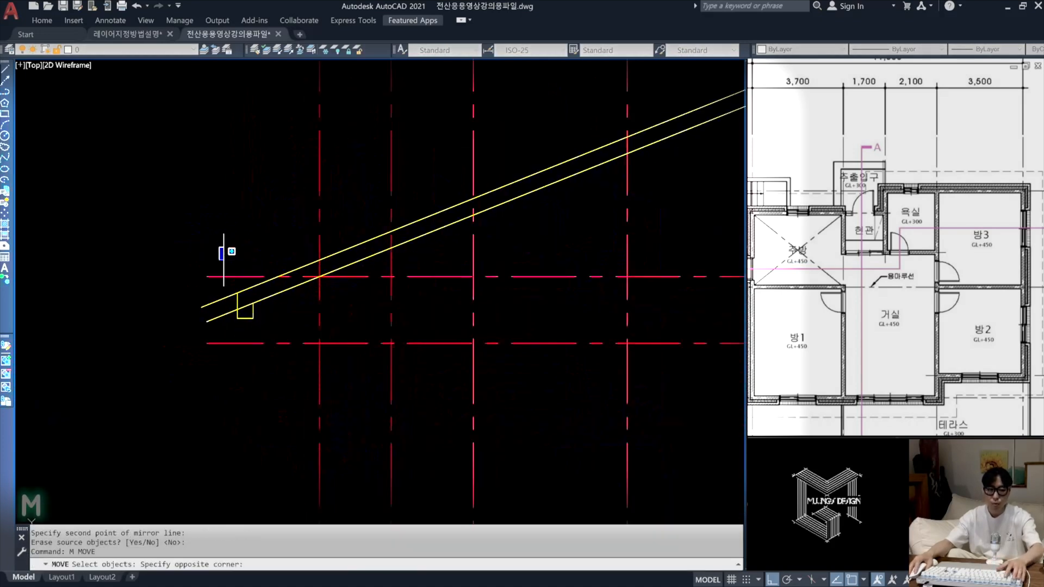
pyautogui.click(285, 361)
pyautogui.press('Return')
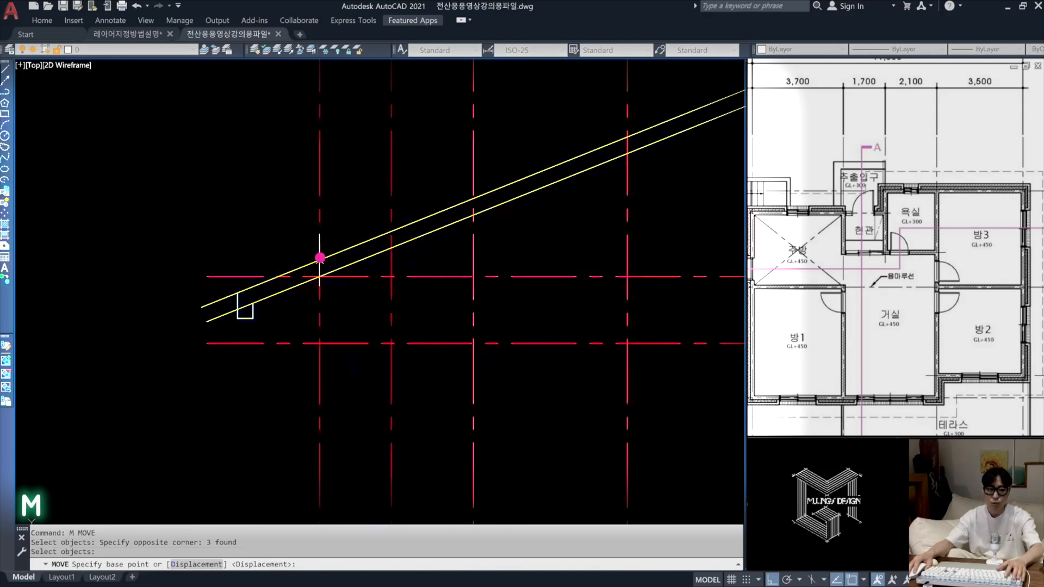
pyautogui.click(320, 257)
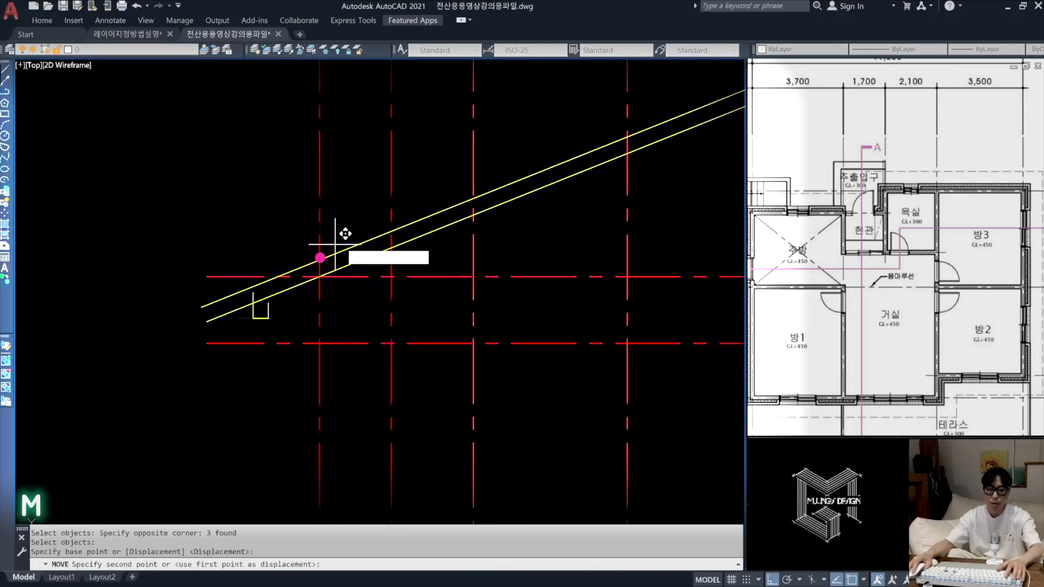
pyautogui.click(472, 197)
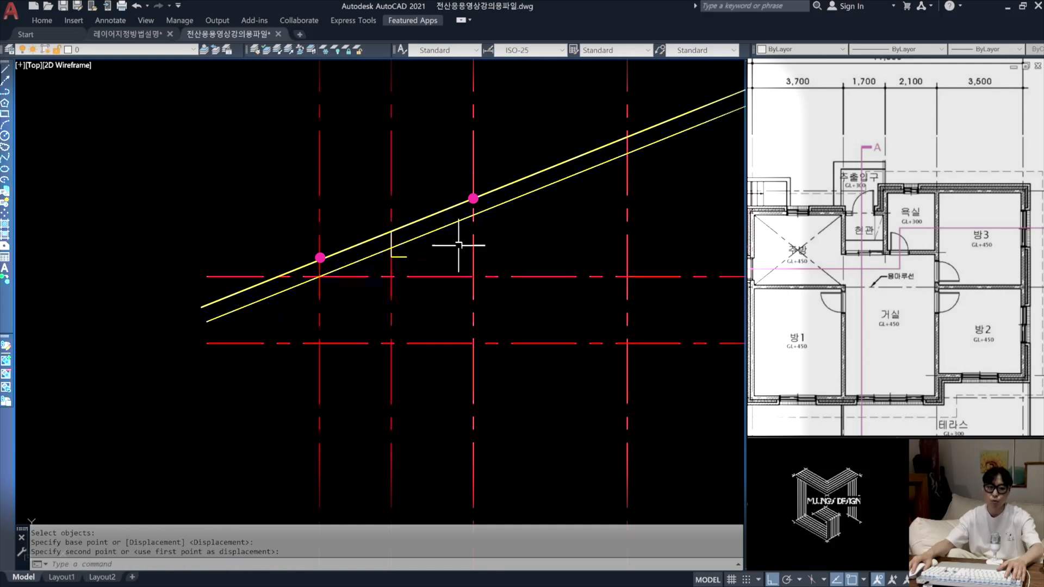
# Step: Erase the two red vertical lines outside the left exterior wall's centre line
pyautogui.click(418, 185)
pyautogui.click(363, 163)
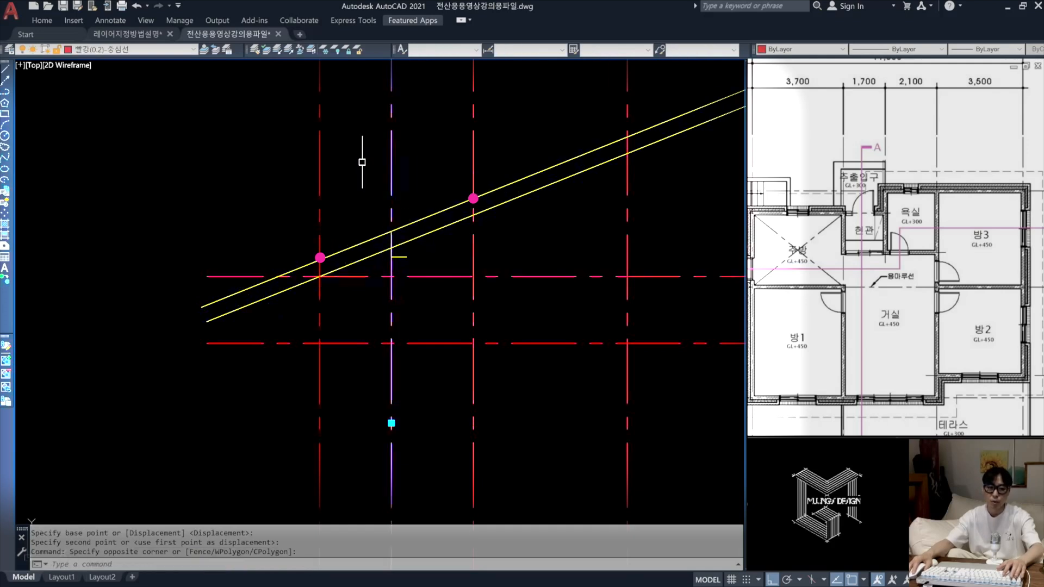
pyautogui.press('space')
pyautogui.press('Escape')
pyautogui.press('Escape')
pyautogui.write('e')
pyautogui.press('space')
pyautogui.click(413, 184)
pyautogui.click(303, 150)
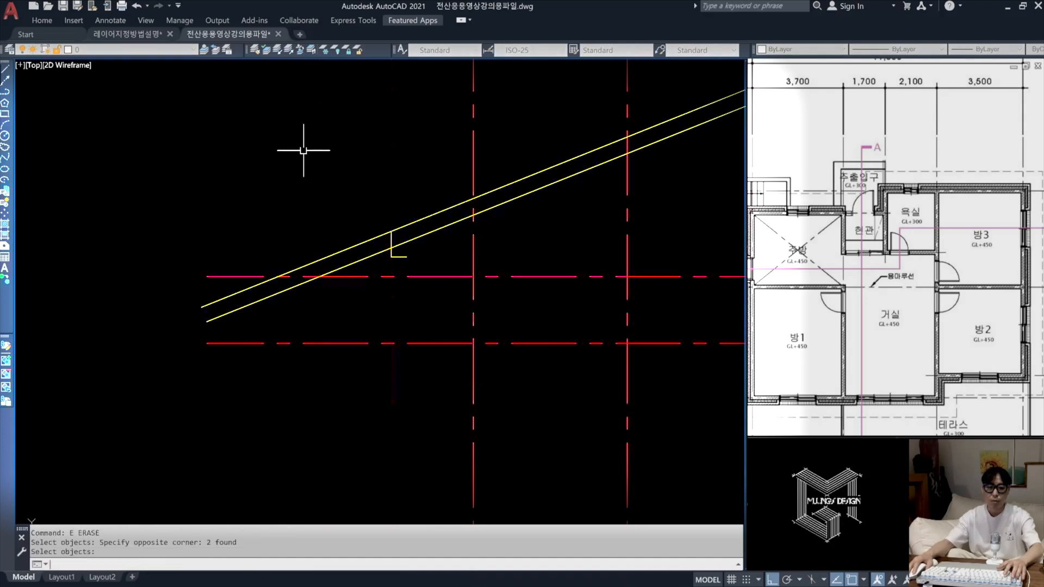
pyautogui.press('space')
# Step: Trim the left eaves' inner vertical line and the roof underside line against each other
pyautogui.write('tr')
pyautogui.press('space')
pyautogui.scroll(4, 396, 239)
pyautogui.click(443, 256)
pyautogui.click(410, 263)
pyautogui.press('space')
pyautogui.click(409, 260)
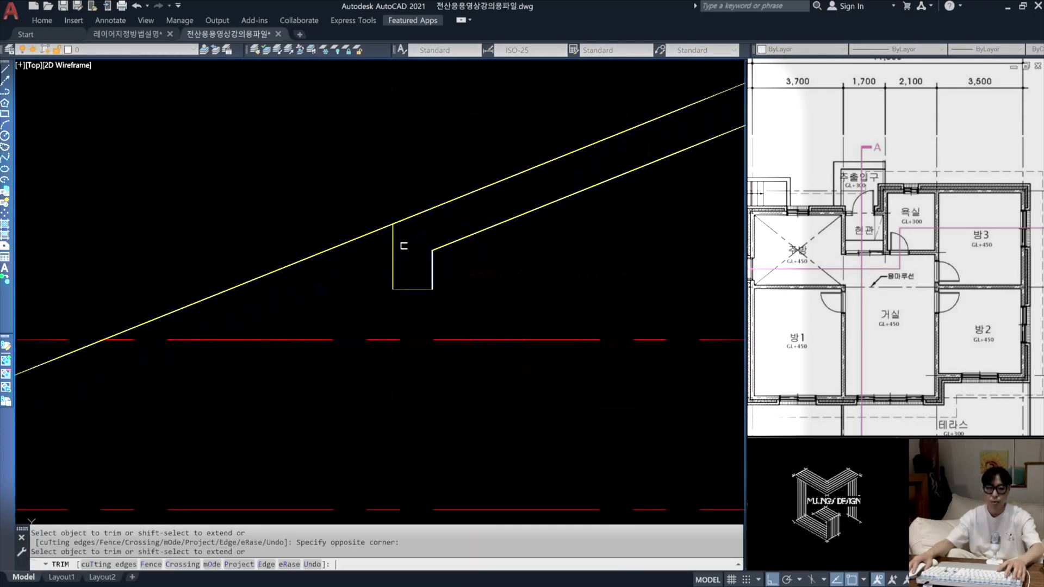
pyautogui.press('Escape')
pyautogui.press('Escape')
# Step: Trim the upper roof line beyond the outer vertical edge of the left eaves
pyautogui.write('tr')
pyautogui.press('space')
pyautogui.click(403, 233)
pyautogui.click(370, 267)
pyautogui.press('space')
pyautogui.click(355, 283)
pyautogui.click(331, 208)
pyautogui.press('space')
pyautogui.press('Escape')
# Step: Draw the left wall's inner face as a vertical line from the foundation wall's top corner up past the roof
pyautogui.scroll(-5, 406, 223)
pyautogui.moveTo(511, 235)
pyautogui.mouseDown(button='middle')
pyautogui.moveTo(398, 243)
pyautogui.moveTo(421, 262)
pyautogui.mouseUp(button='middle')
pyautogui.scroll(2, 408, 252)
pyautogui.scroll(-2, 408, 252)
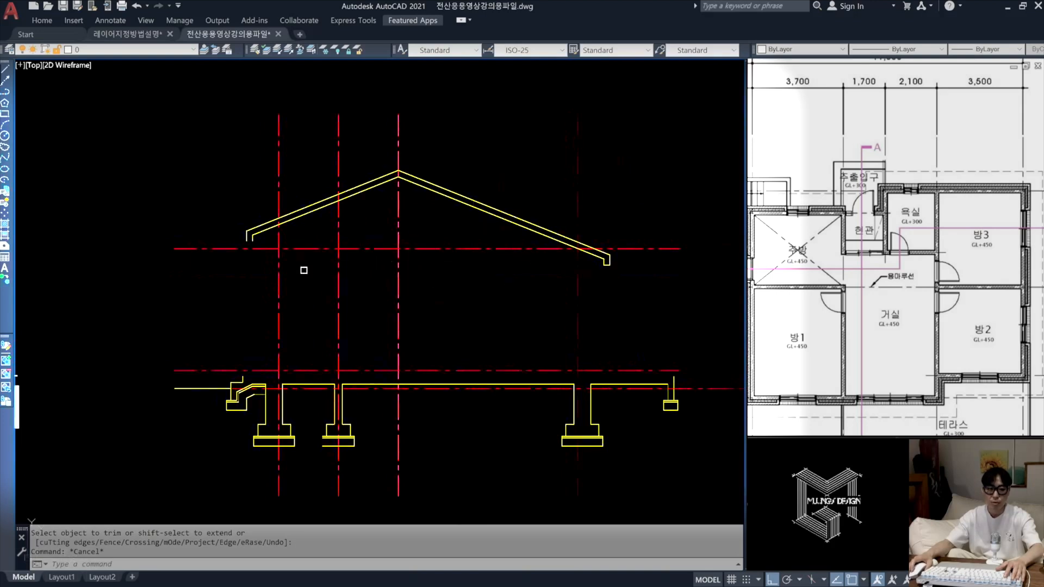
pyautogui.scroll(2, 305, 267)
pyautogui.moveTo(299, 270); pyautogui.dragTo(310, 237, button='middle')
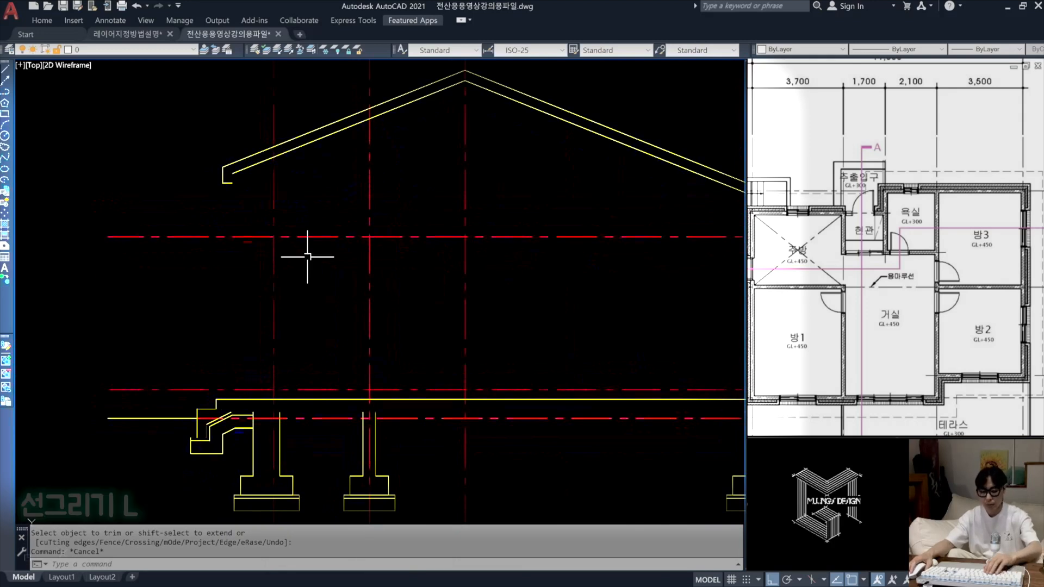
pyautogui.write('l')
pyautogui.press('Return')
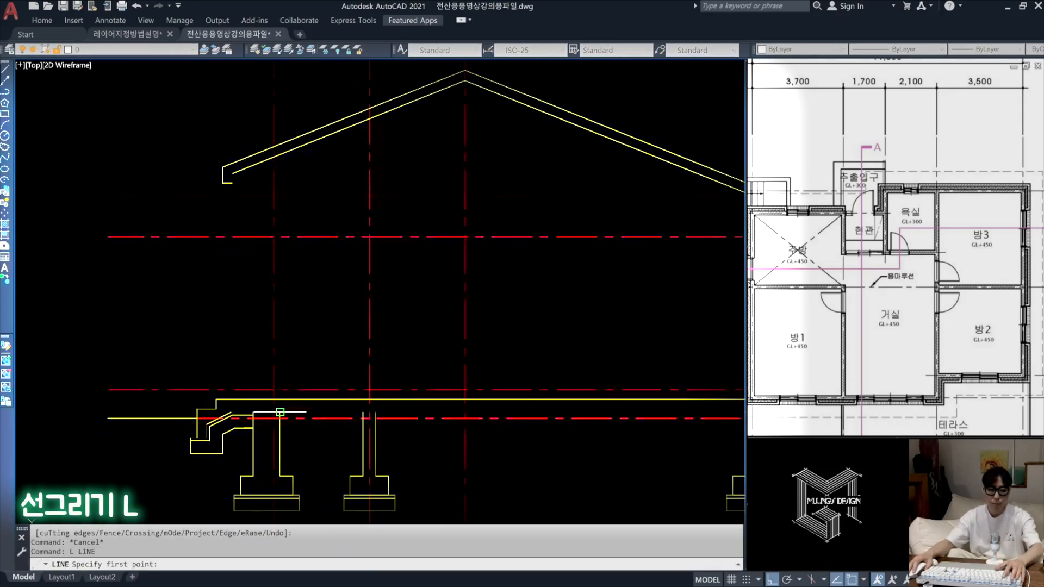
pyautogui.click(280, 412)
pyautogui.moveTo(300, 244); pyautogui.dragTo(306, 281, button='middle')
pyautogui.click(301, 129)
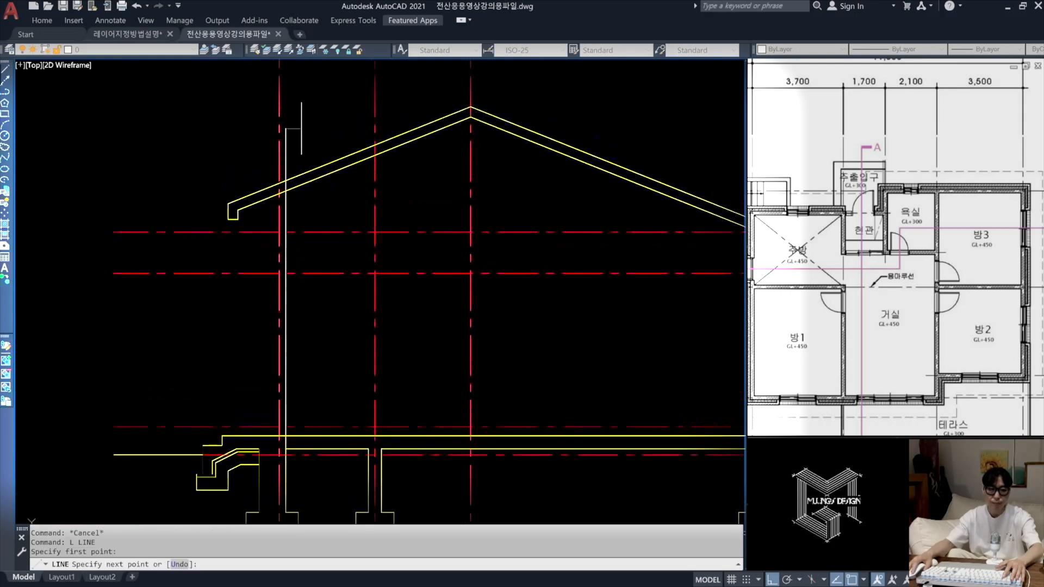
pyautogui.press('Return')
# Step: Offset the left wall's inner face line 200 outward to form the outer face
pyautogui.write('o')
pyautogui.press('Return')
pyautogui.write('200')
pyautogui.press('Return')
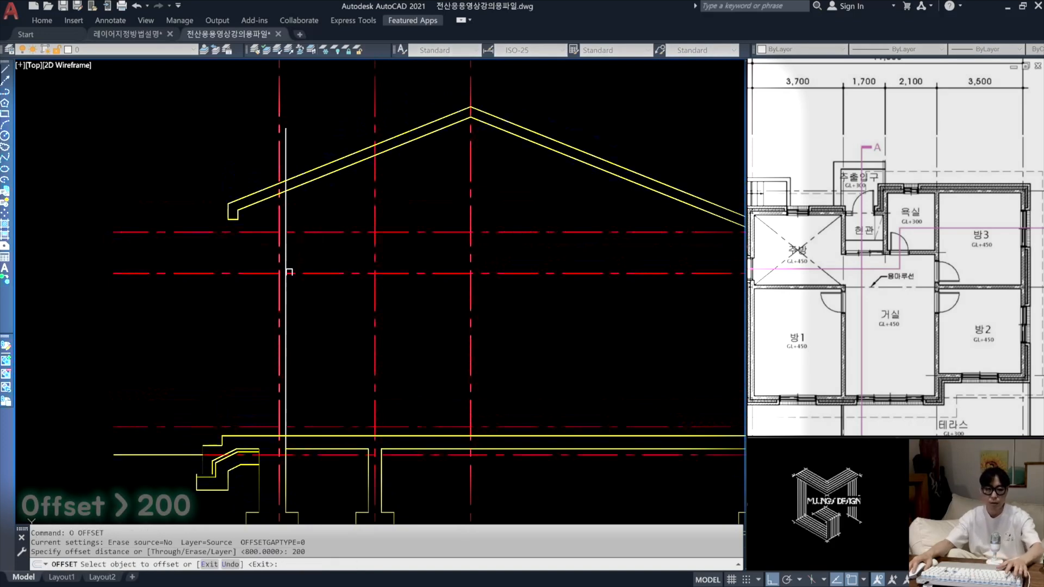
pyautogui.click(286, 297)
pyautogui.click(232, 306)
pyautogui.press('Return')
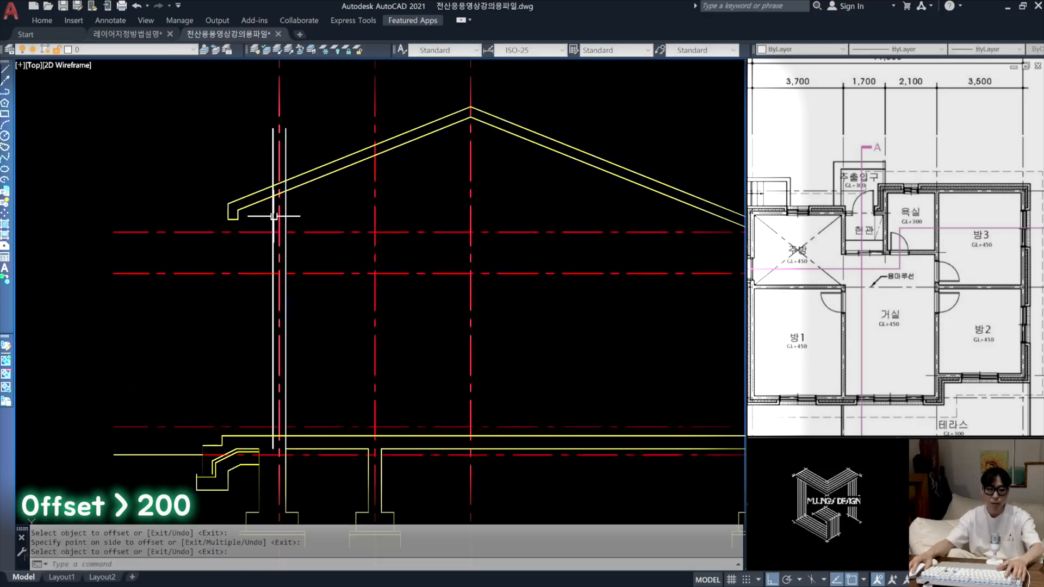
# Step: Draw the right wall's inner face as a vertical line from the foundation wall's top corner up past the roof
pyautogui.moveTo(441, 301); pyautogui.dragTo(194, 297, button='middle')
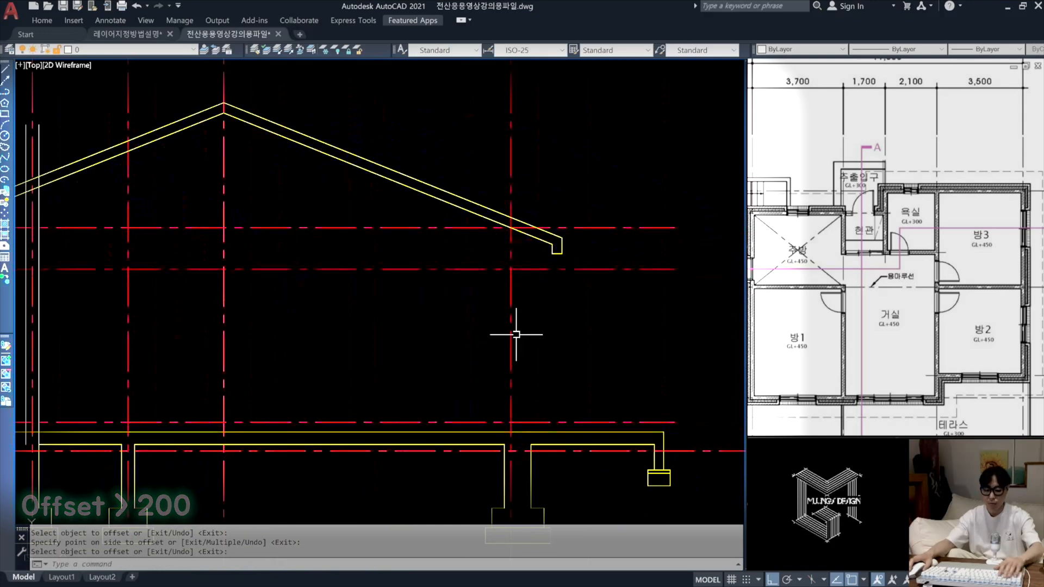
pyautogui.write('l')
pyautogui.press('Return')
pyautogui.click(501, 440)
pyautogui.click(492, 161)
pyautogui.press('Return')
# Step: Offset the right wall's inner face line 200 outward to form the outer face
pyautogui.write('o')
pyautogui.press('Return')
pyautogui.write('200')
pyautogui.press('Return')
pyautogui.scroll(2, 510, 290)
pyautogui.click(500, 285)
pyautogui.click(534, 290)
pyautogui.press('Return')
pyautogui.press('Escape')
# Step: Trim the right wall's lines above the roof underside and remove the underside segment between the wall faces
pyautogui.scroll(-3, 595, 251)
pyautogui.scroll(4, 581, 241)
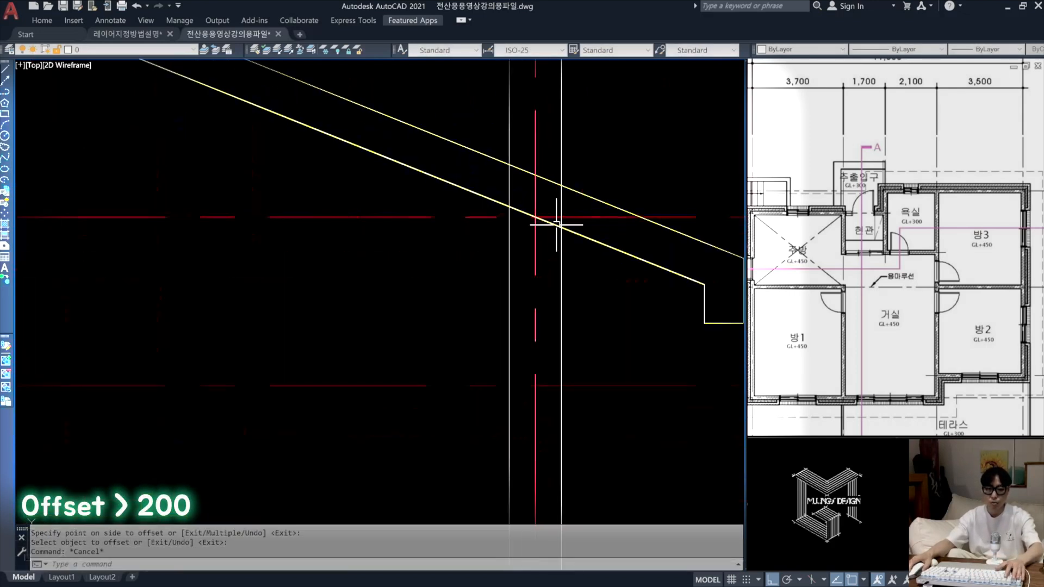
pyautogui.write('tr')
pyautogui.press('Return')
pyautogui.click(585, 239)
pyautogui.press('Return')
pyautogui.click(509, 179)
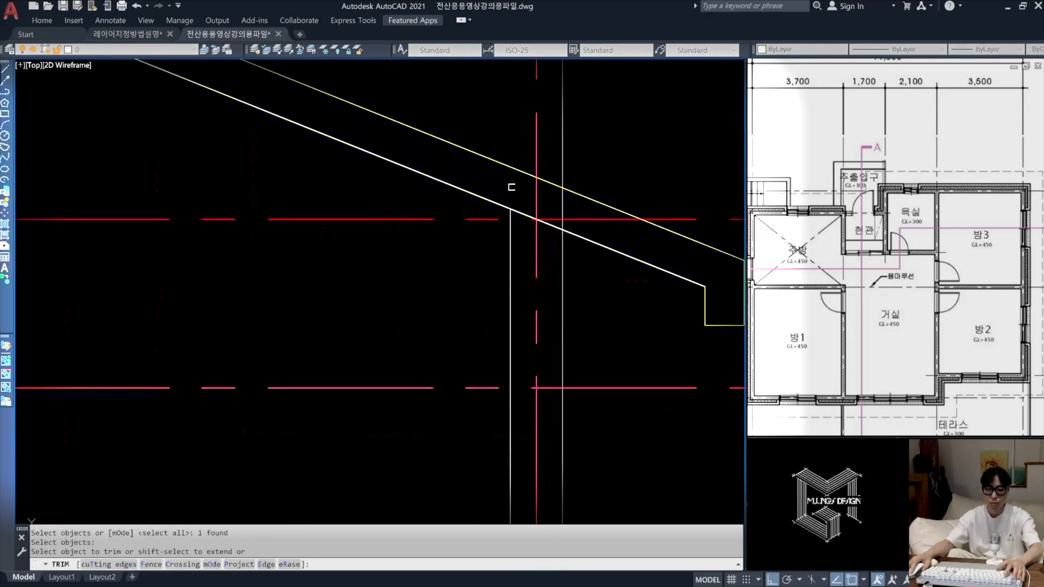
pyautogui.scroll(2, 562, 217)
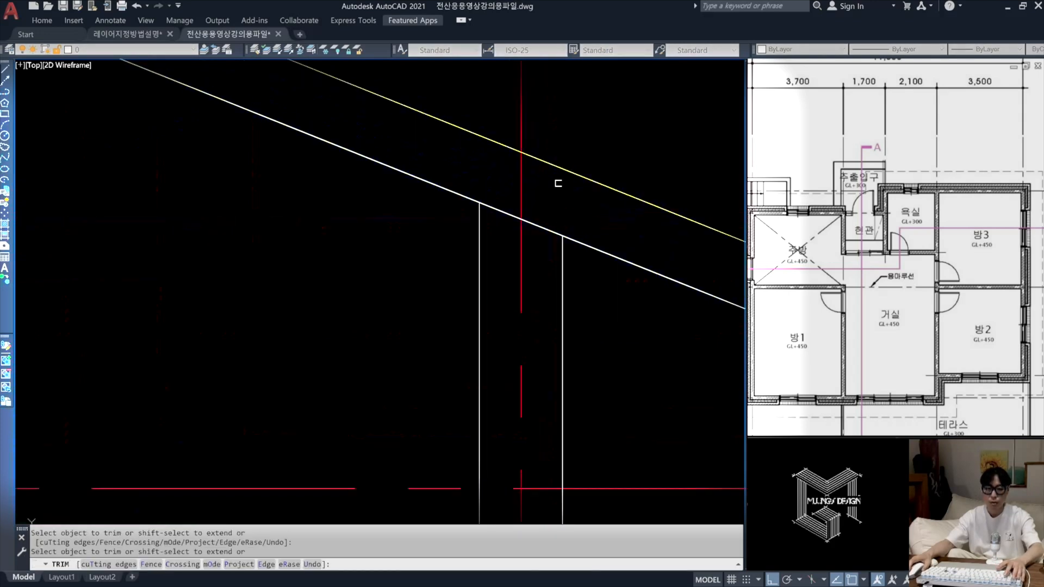
pyautogui.click(562, 239)
pyautogui.click(493, 207)
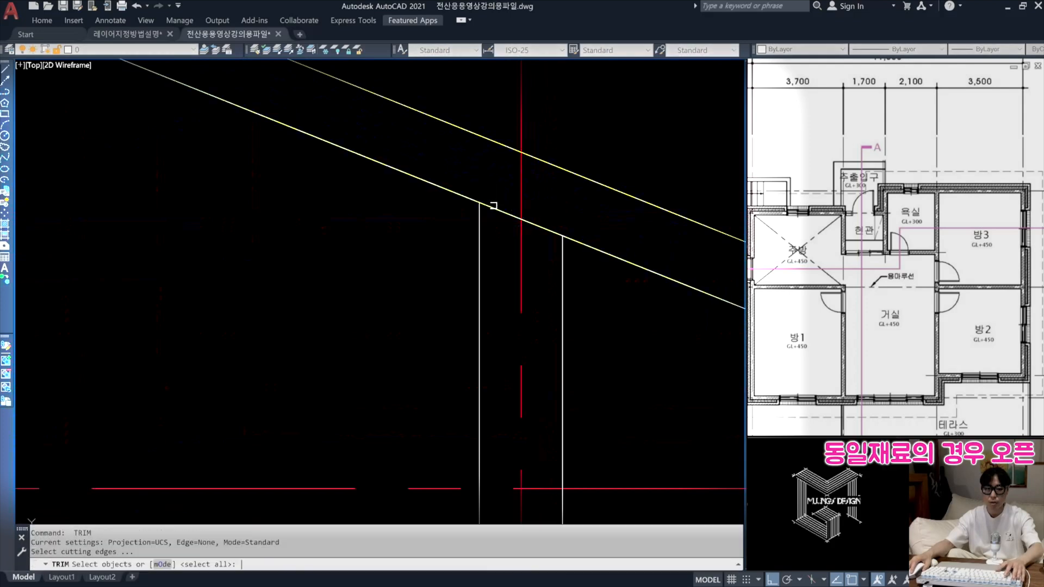
pyautogui.press('Return')
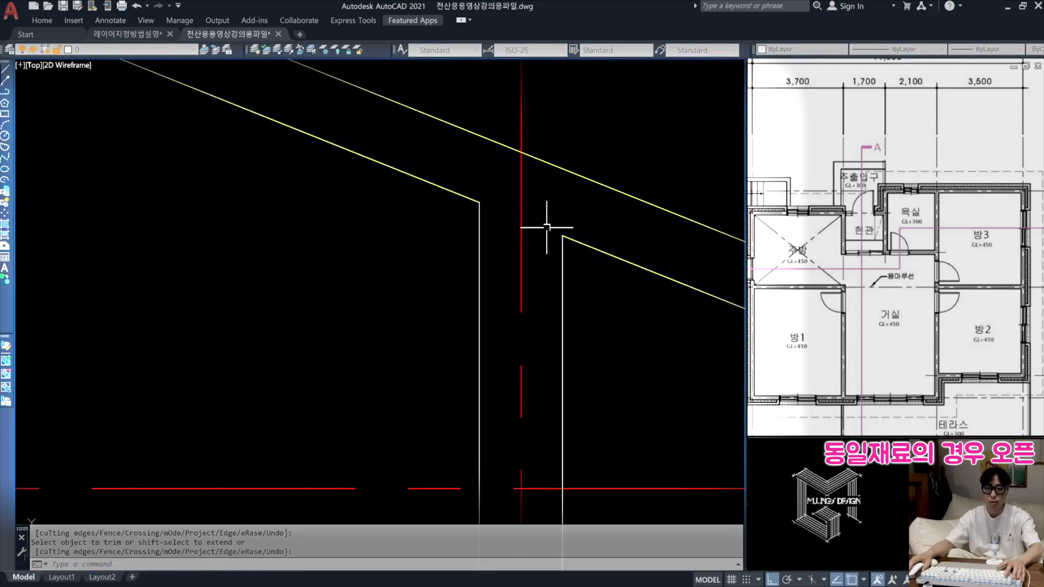
# Step: Trim the left wall's lines above the roof underside and open the underside between the wall faces
pyautogui.scroll(-10, 543, 220)
pyautogui.moveTo(345, 234)
pyautogui.mouseDown(button='middle')
pyautogui.moveTo(370, 255)
pyautogui.moveTo(469, 278)
pyautogui.mouseUp(button='middle')
pyautogui.scroll(8, 387, 242)
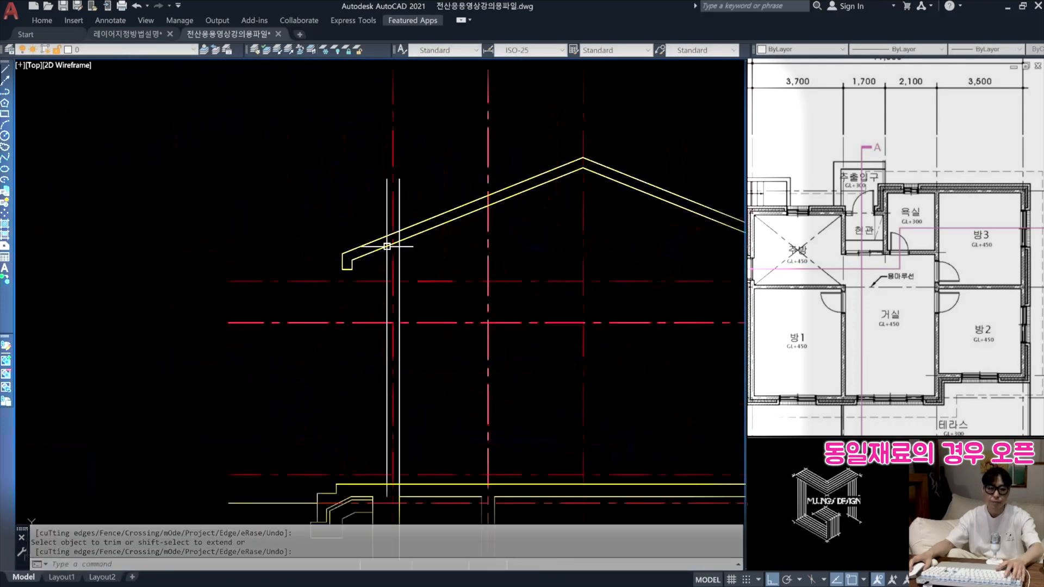
pyautogui.write('tr')
pyautogui.press('Return')
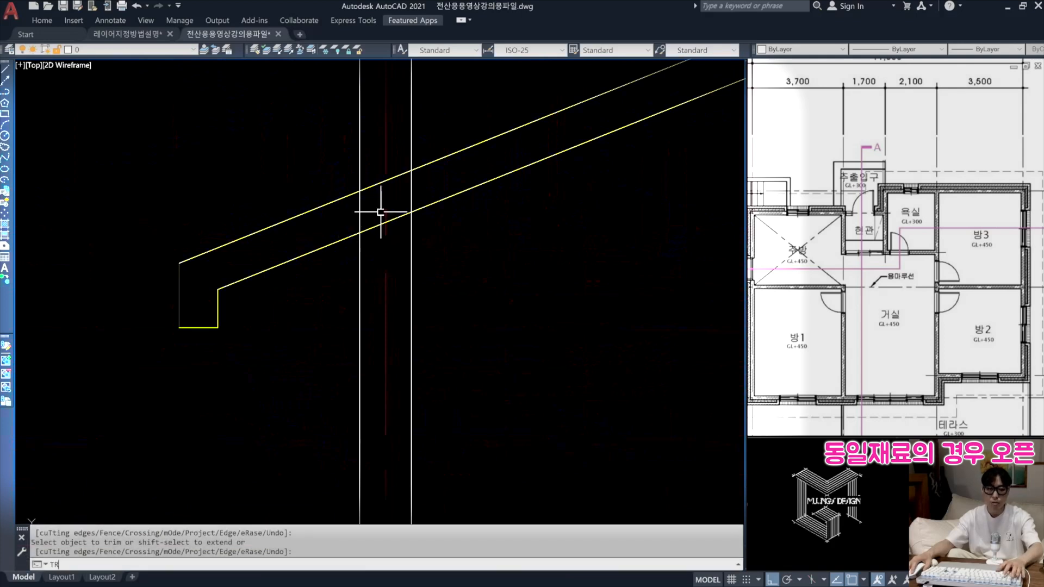
pyautogui.click(361, 229)
pyautogui.press('Return')
pyautogui.click(360, 220)
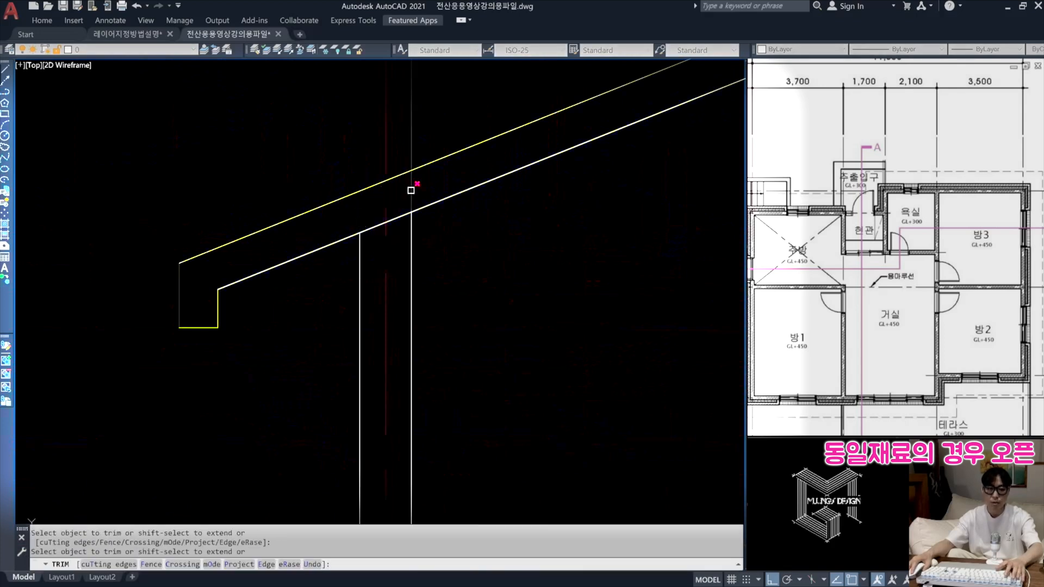
pyautogui.click(411, 190)
pyautogui.press('Return')
pyautogui.press('Return')
pyautogui.press('Return')
pyautogui.click(398, 217)
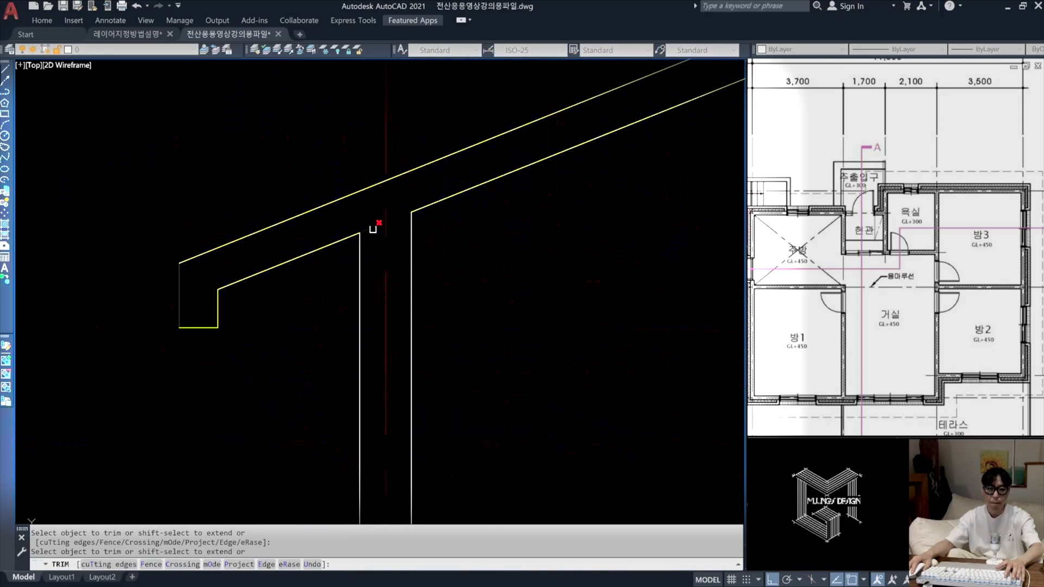
pyautogui.press('Return')
pyautogui.scroll(-8, 373, 206)
pyautogui.moveTo(480, 245); pyautogui.dragTo(407, 254, button='middle')
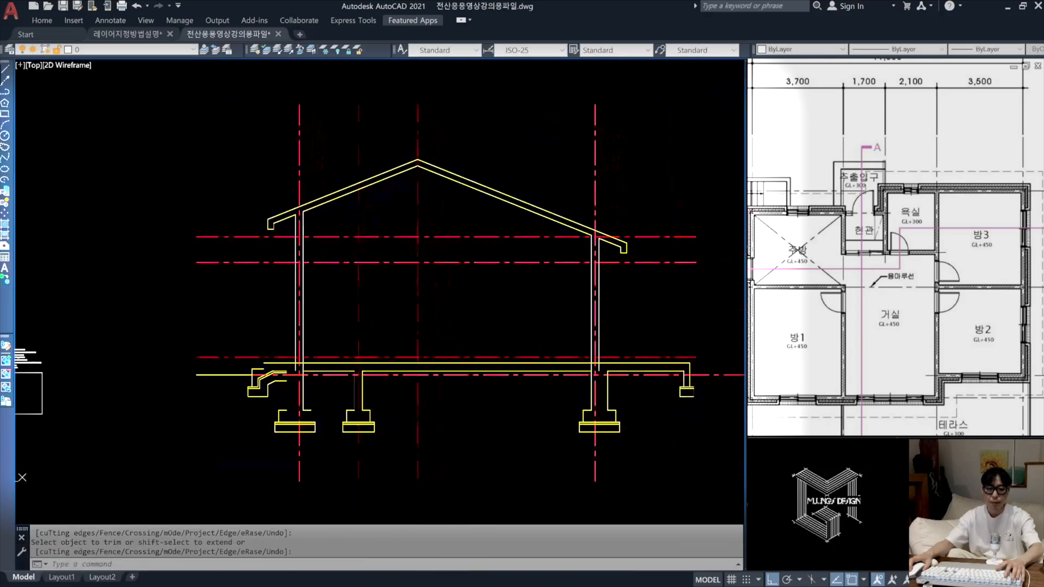
pyautogui.hotkey('ctrl', '2')
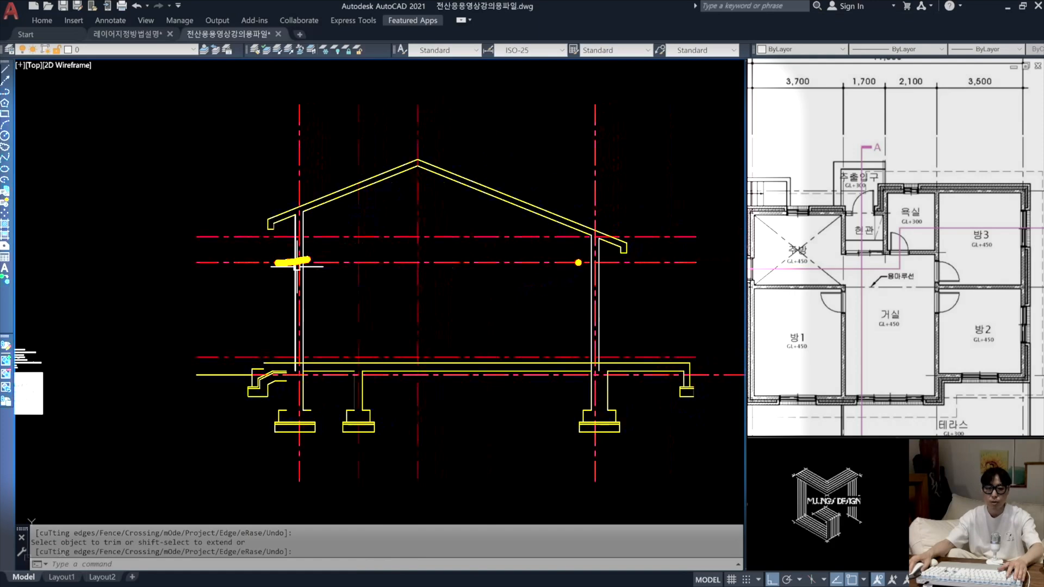
pyautogui.press('Escape')
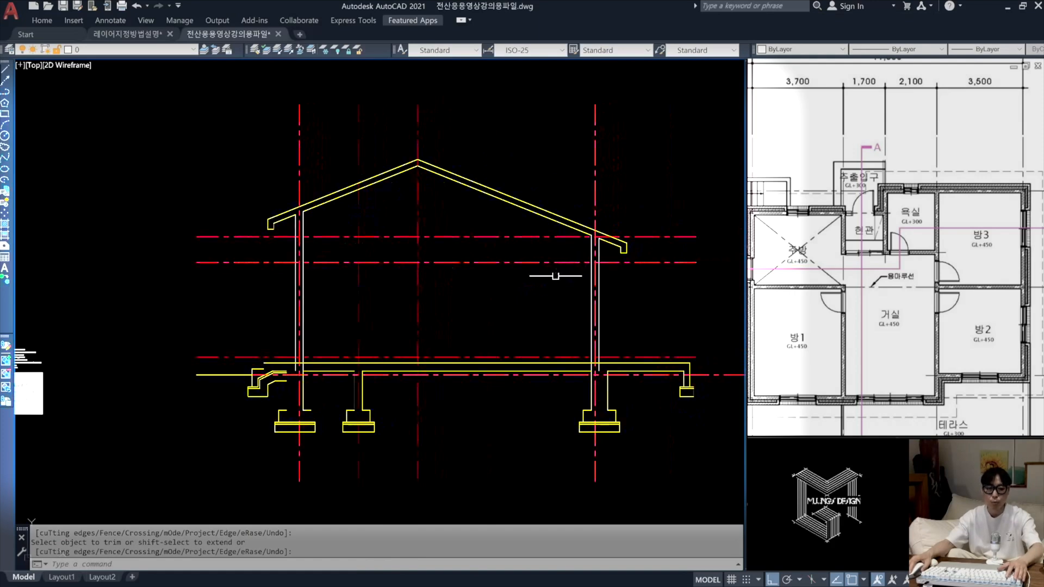
pyautogui.scroll(3, 313, 314)
pyautogui.moveTo(445, 305); pyautogui.dragTo(368, 301, button='middle')
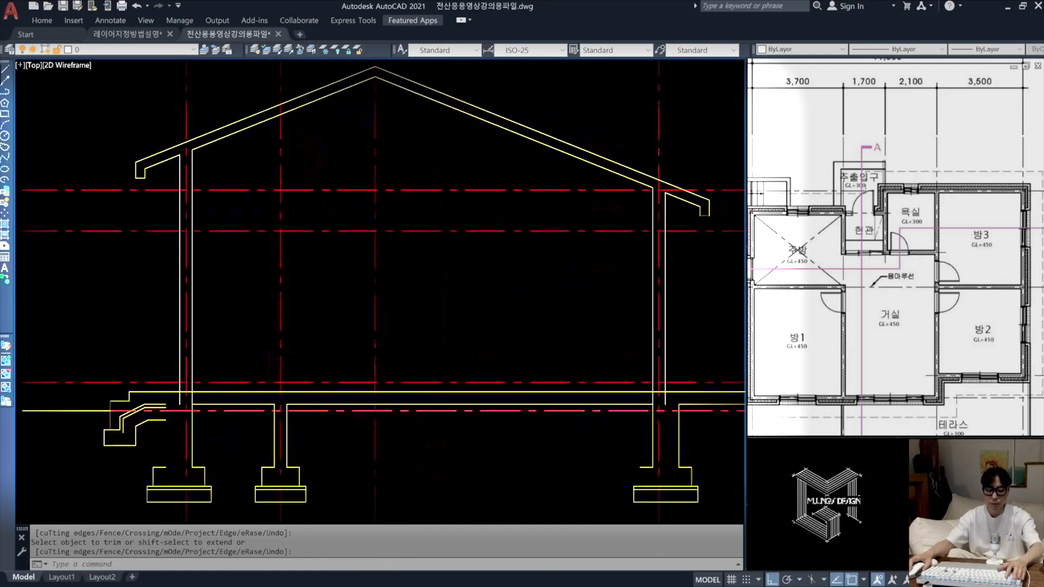
pyautogui.write('o')
pyautogui.press('space')
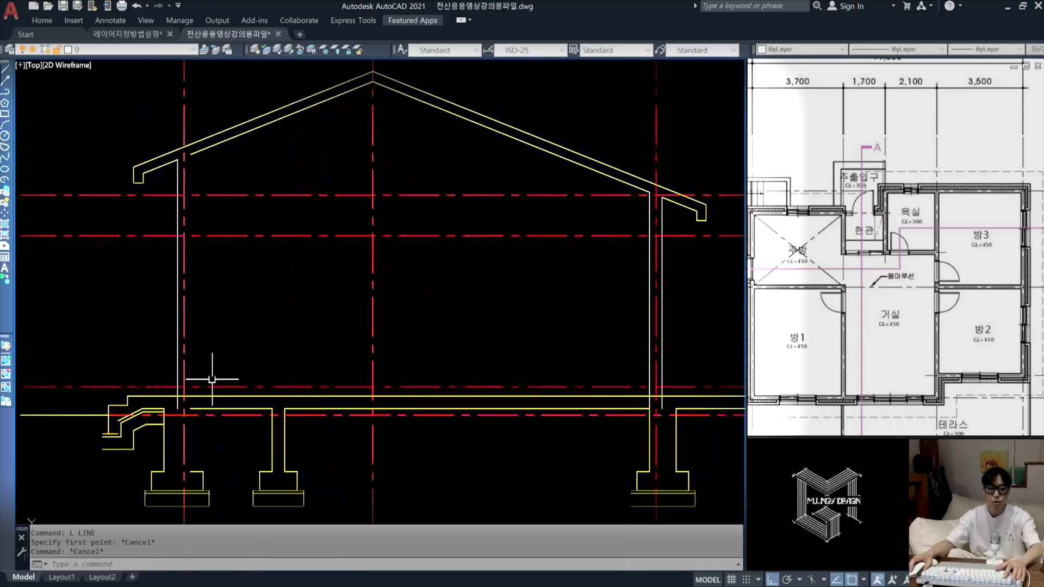
pyautogui.click(248, 252)
pyautogui.click(223, 217)
pyautogui.press('Escape')
pyautogui.press('Escape')
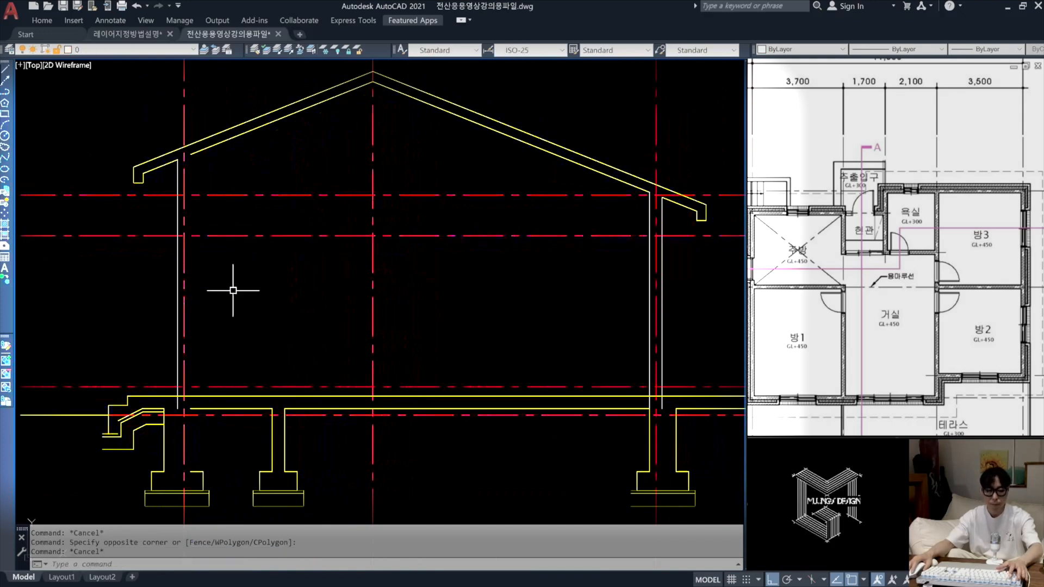
# Step: Offset the room-floor level centerline 2100 upward to mark the opening height
pyautogui.click(235, 386)
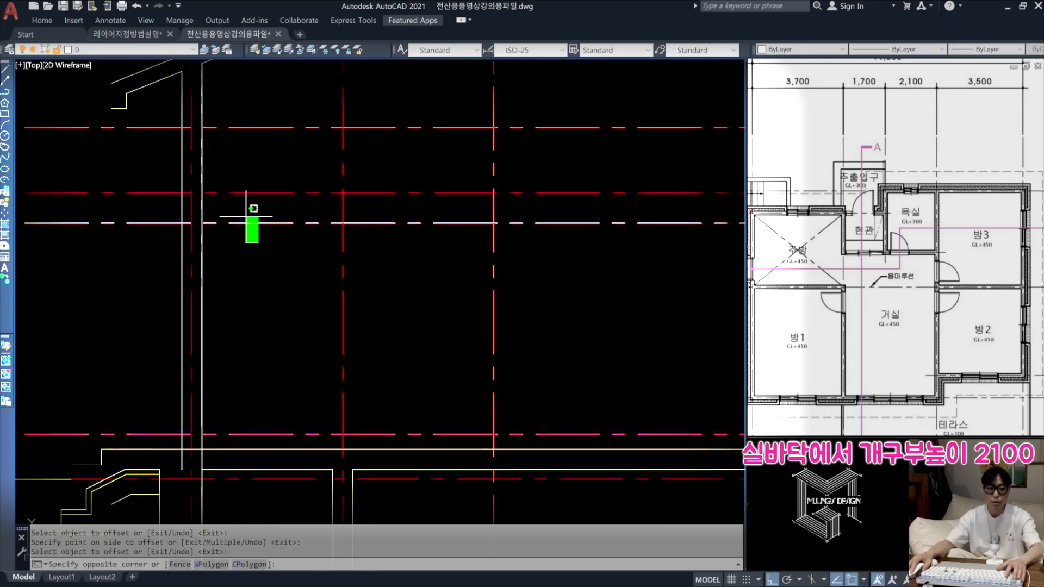
pyautogui.click(249, 226)
pyautogui.scroll(-3, 233, 233)
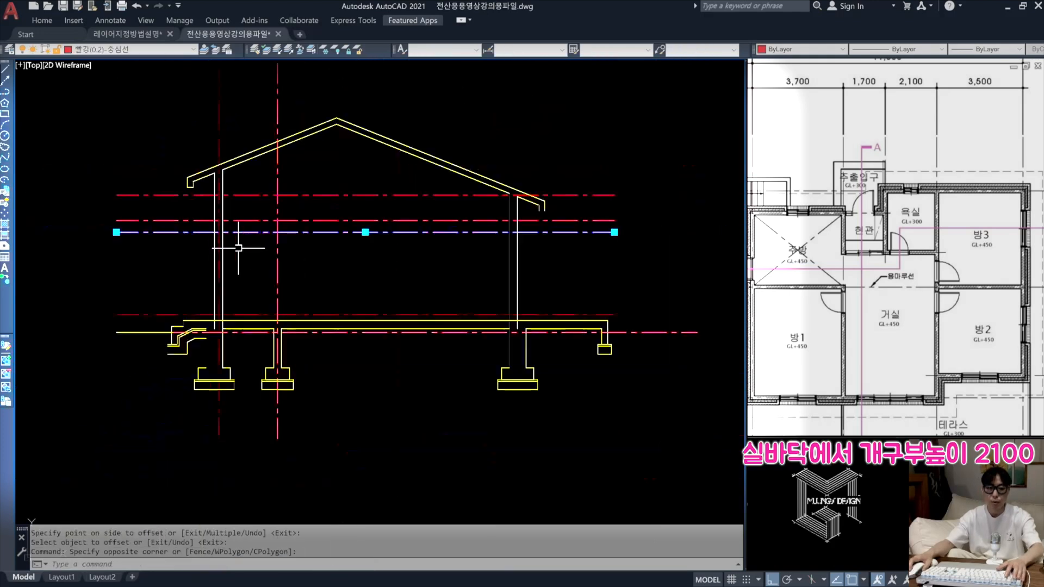
pyautogui.moveTo(234, 233); pyautogui.dragTo(226, 264, button='middle')
pyautogui.scroll(4, 198, 260)
pyautogui.press('Escape')
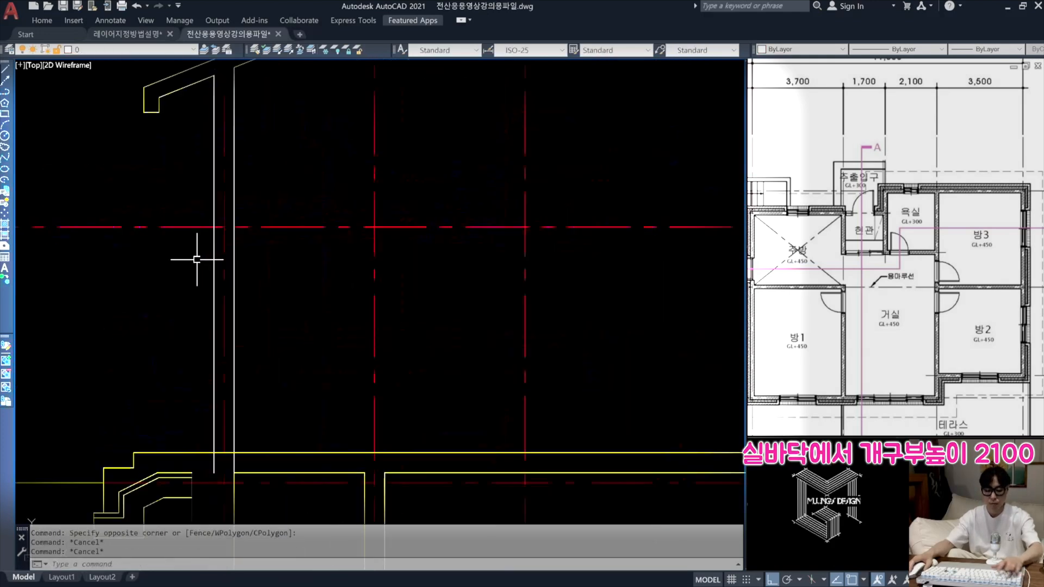
# Step: Trim both faces of the left wall below the opening-height line and cut that line back to the wall's thickness
pyautogui.write('tr')
pyautogui.press('Return')
pyautogui.click(275, 245)
pyautogui.click(197, 211)
pyautogui.press('Return')
pyautogui.click(212, 242)
pyautogui.click(212, 245)
pyautogui.click(217, 246)
pyautogui.click(236, 235)
pyautogui.click(256, 226)
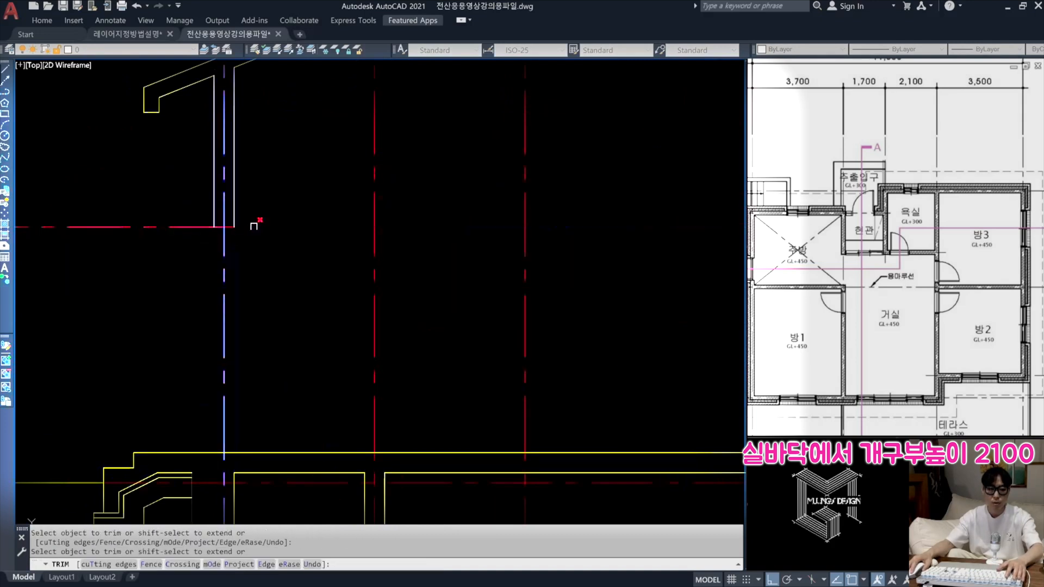
pyautogui.click(195, 227)
pyautogui.press('Escape')
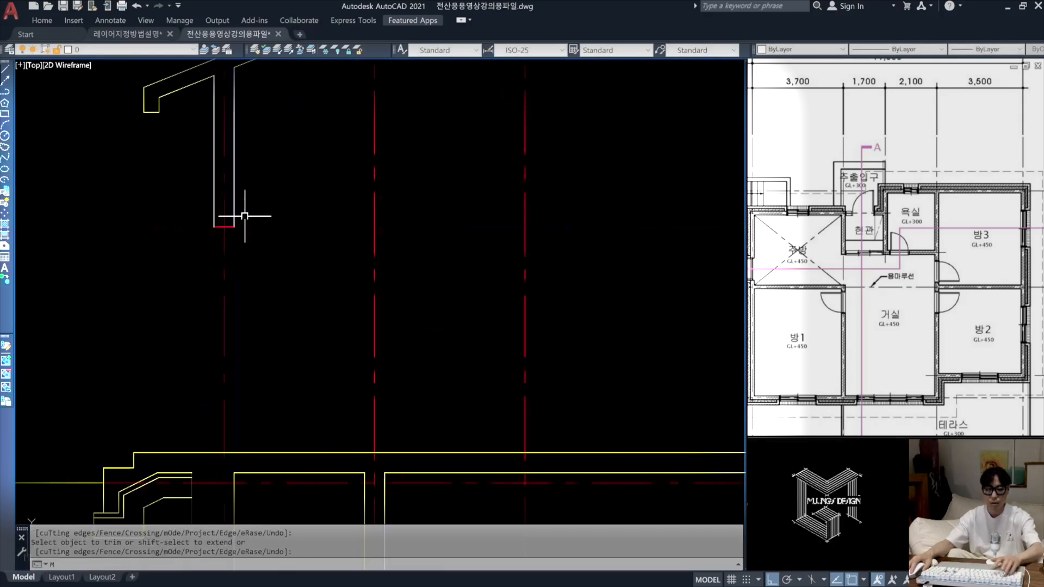
# Step: Match the left upper wall's faces and bottom edge to the properties of the yellow eave underside line
pyautogui.write('MA')
pyautogui.press('Return')
pyautogui.moveTo(196, 121); pyautogui.dragTo(184, 203, button='middle')
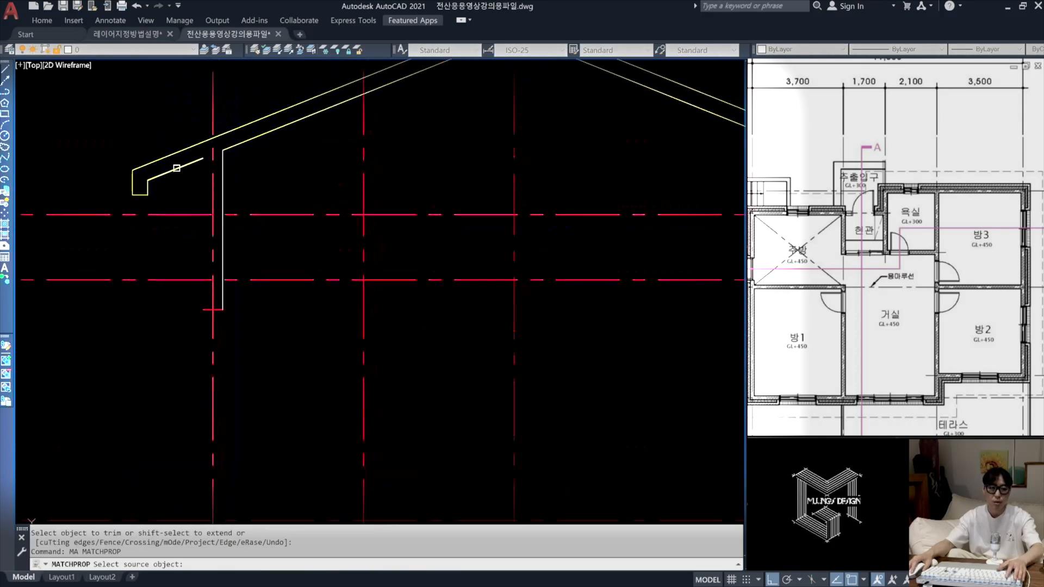
pyautogui.click(176, 168)
pyautogui.click(169, 106)
pyautogui.click(268, 321)
# Step: Draw a horizontal line from the left upper wall's bottom edge across and past the right wall
pyautogui.scroll(-4, 334, 282)
pyautogui.scroll(3, 424, 288)
pyautogui.scroll(-3, 456, 293)
pyautogui.write('ㄴ')
pyautogui.press('Return')
pyautogui.click(217, 291)
pyautogui.click(558, 290)
pyautogui.press('Return')
# Step: Trim the right wall's faces below the horizontal line and cut that line back to the wall's thickness
pyautogui.scroll(4, 491, 288)
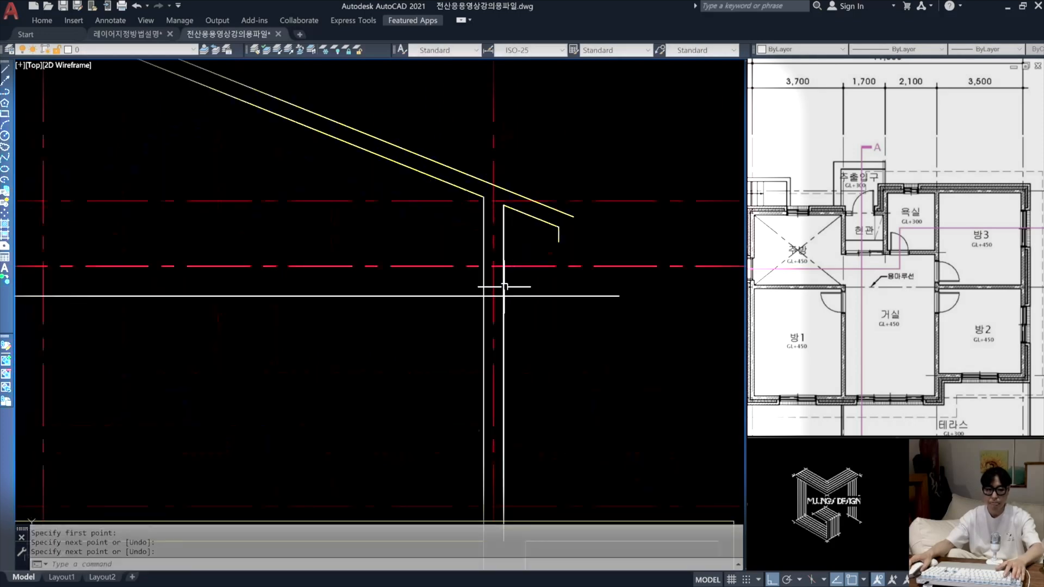
pyautogui.scroll(2, 505, 286)
pyautogui.write('tr')
pyautogui.press('Return')
pyautogui.click(537, 330)
pyautogui.click(429, 295)
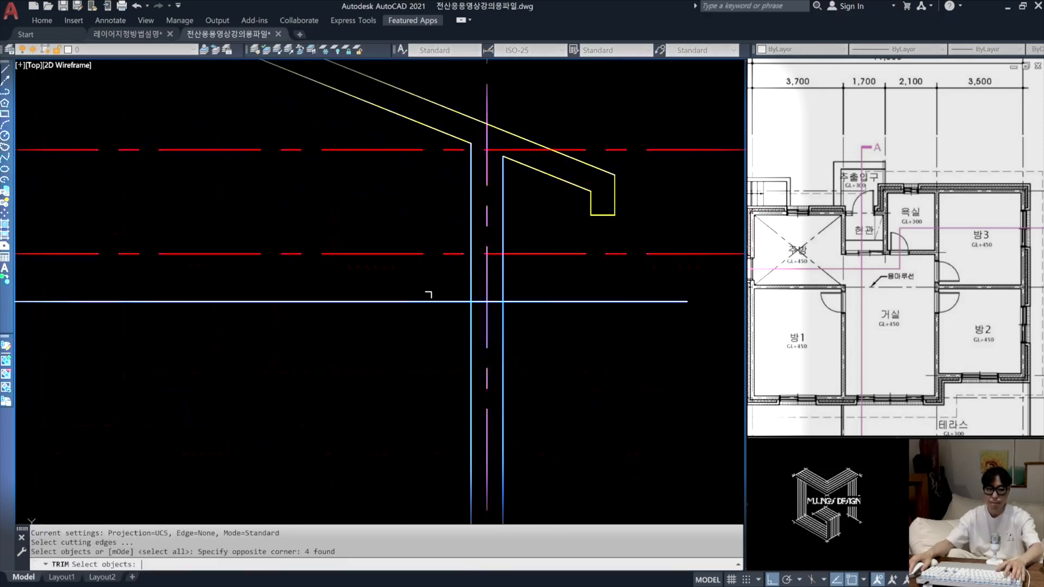
pyautogui.press('Return')
pyautogui.click(446, 344)
pyautogui.click(406, 283)
pyautogui.click(501, 317)
pyautogui.click(505, 299)
pyautogui.press('Return')
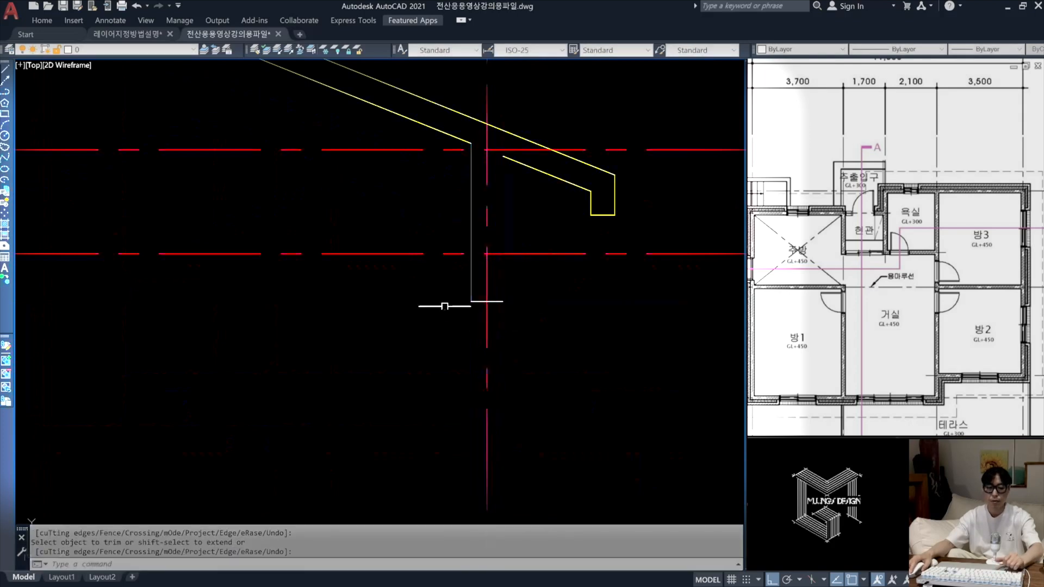
# Step: Match the right upper wall's faces and bottom edge to the properties of the yellow eave underside line
pyautogui.write('ma')
pyautogui.press('space')
pyautogui.click(535, 168)
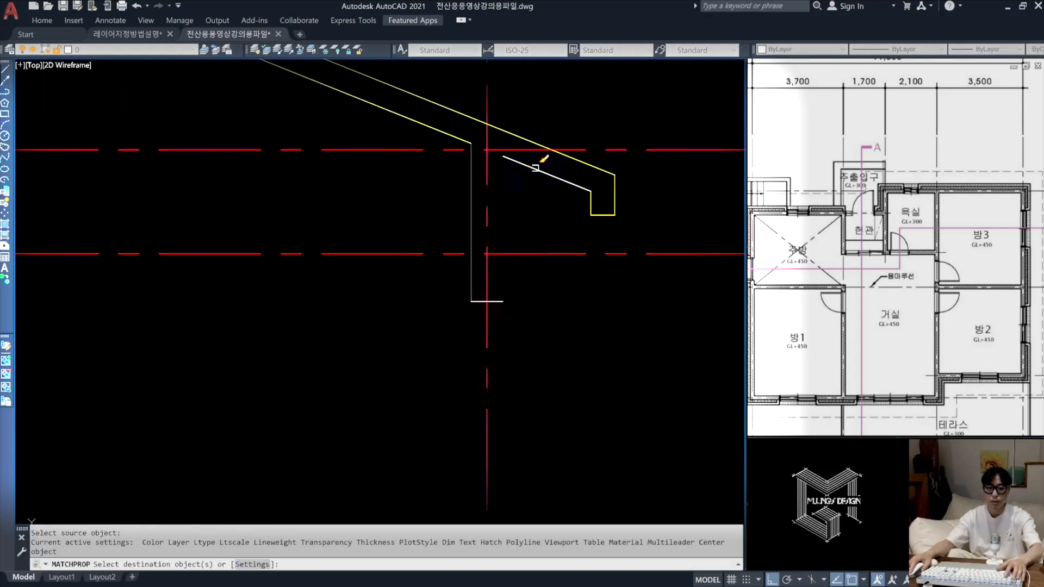
pyautogui.click(452, 123)
pyautogui.click(545, 321)
pyautogui.scroll(-4, 545, 304)
pyautogui.press('Escape')
pyautogui.press('Escape')
pyautogui.moveTo(510, 295); pyautogui.dragTo(482, 292, button='middle')
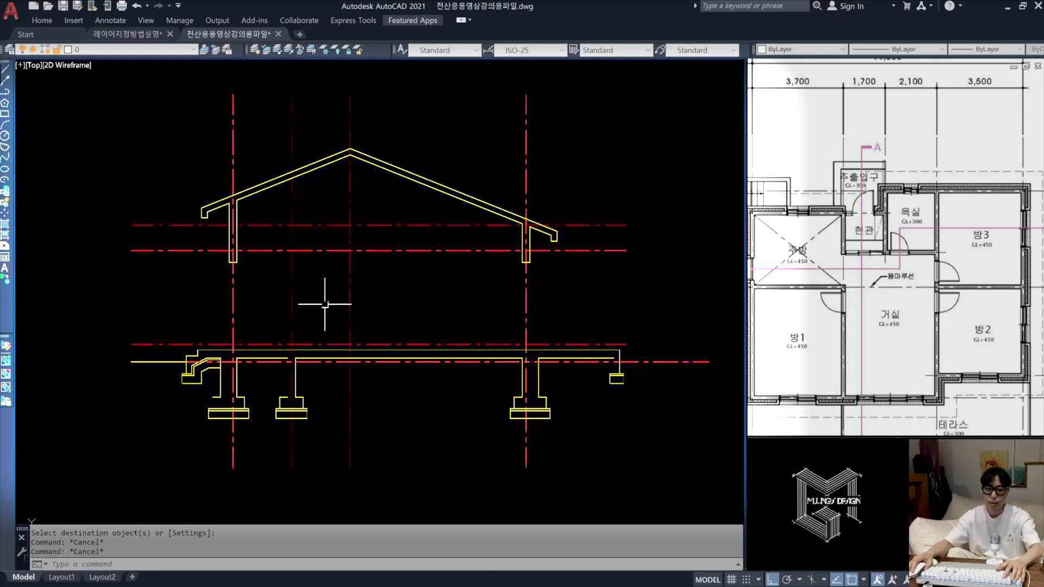
pyautogui.scroll(3, 348, 313)
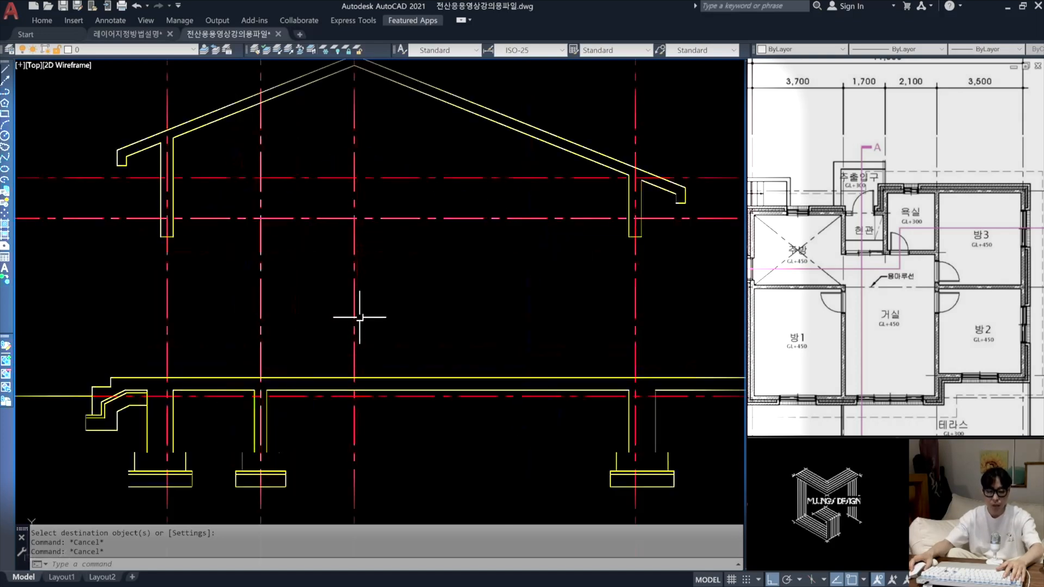
pyautogui.moveTo(399, 318)
pyautogui.mouseDown(button='middle')
pyautogui.moveTo(385, 338)
pyautogui.moveTo(408, 328)
pyautogui.moveTo(406, 337)
pyautogui.mouseUp(button='middle')
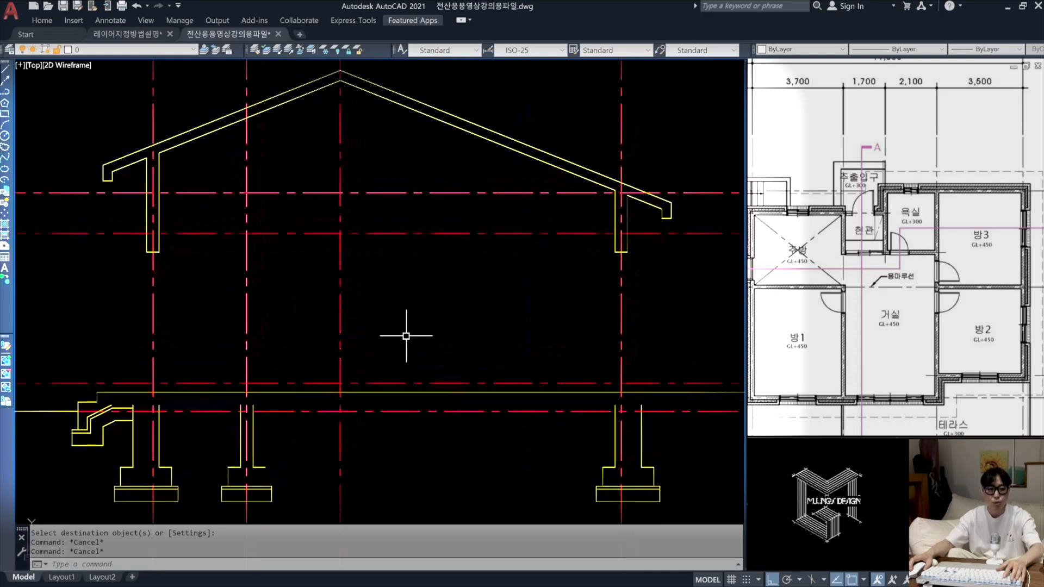
pyautogui.press('Escape')
pyautogui.scroll(-2, 406, 336)
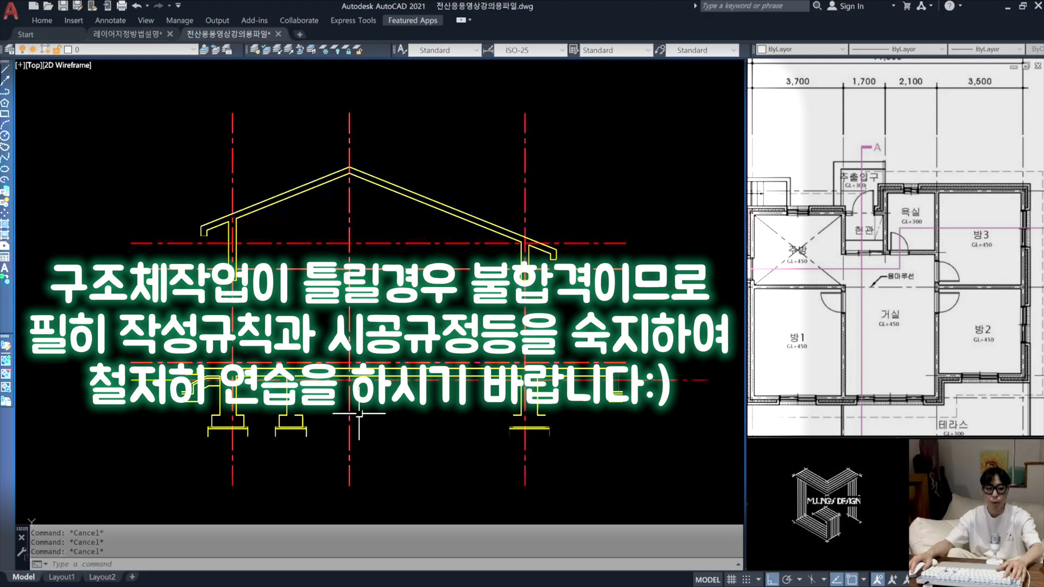
pyautogui.moveTo(386, 344); pyautogui.dragTo(399, 343, button='middle')
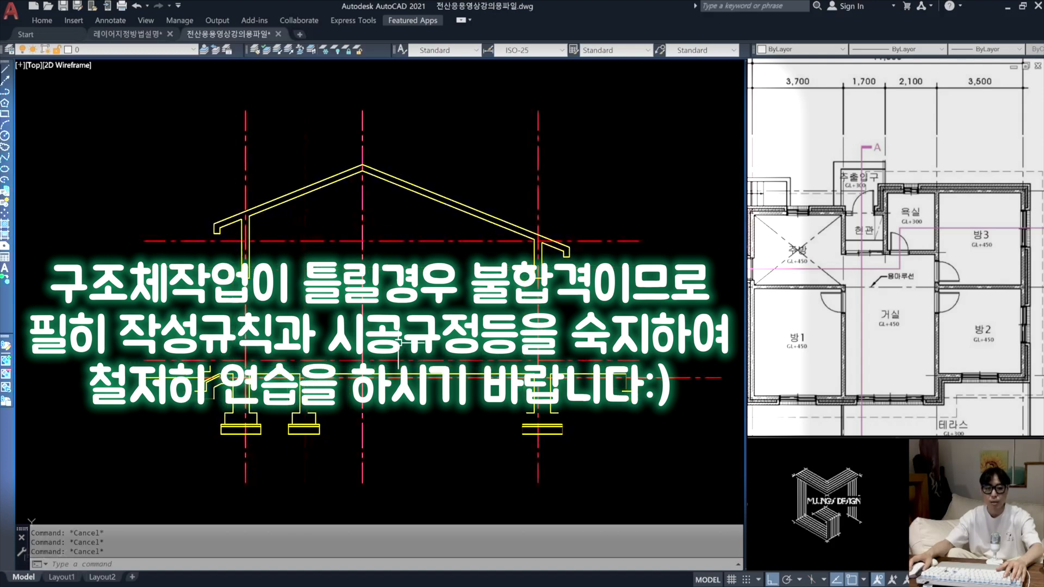